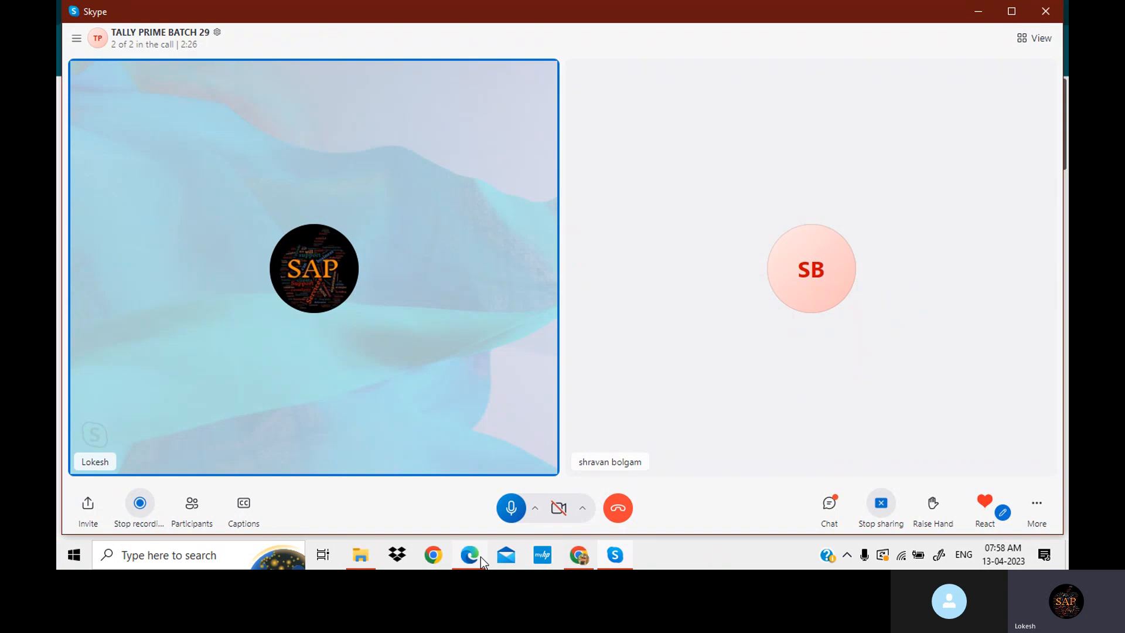
Step: Switch to the PDF in Microsoft Edge and examine Problem 9's opening capital and the purchase bills from Priya Traders
click(977, 12)
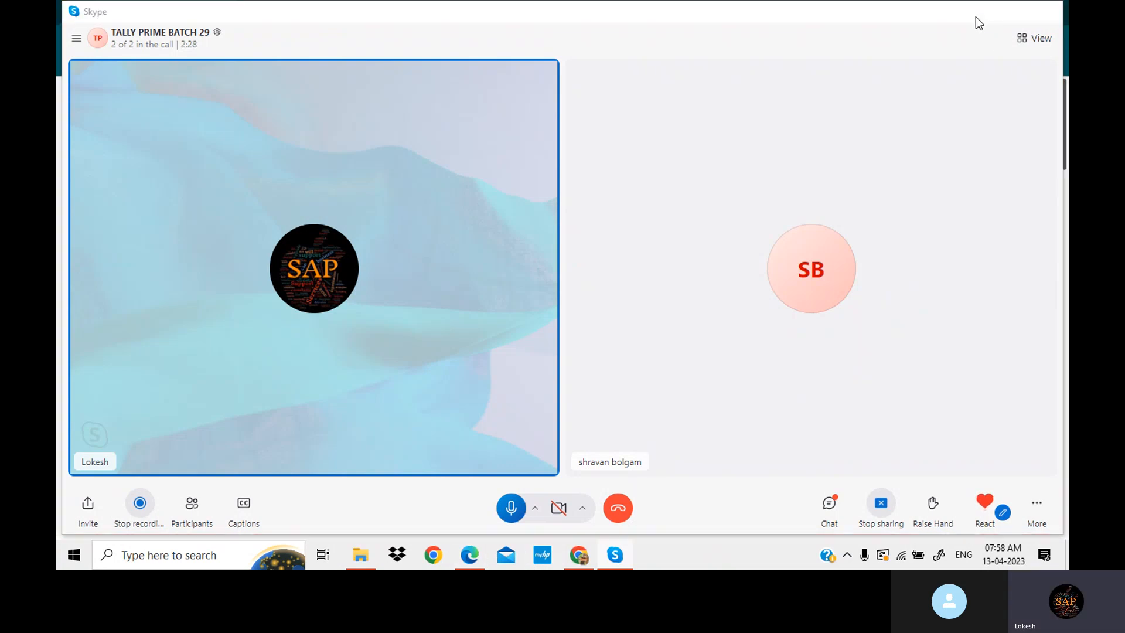
click(469, 562)
scroll(357, 336, down, 8)
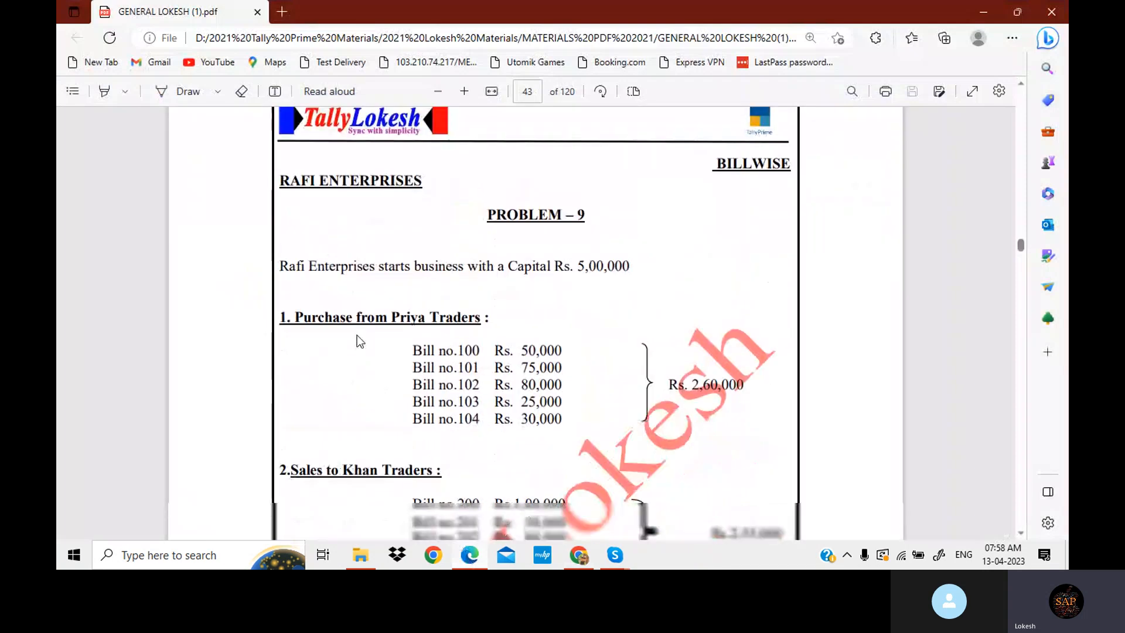
scroll(357, 337, up, 8)
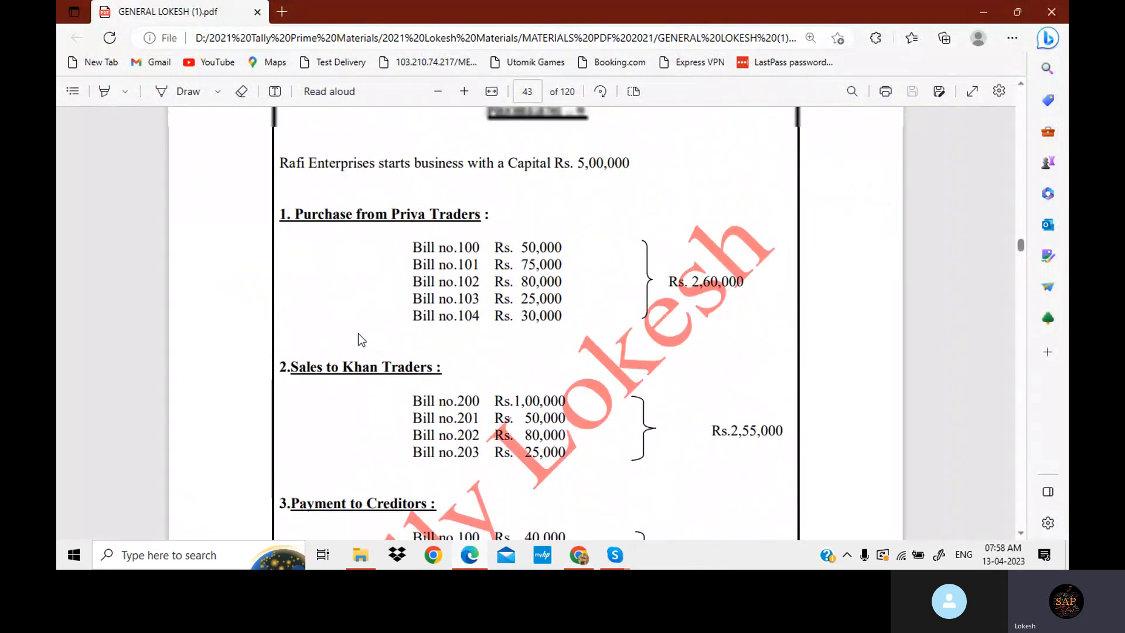
scroll(358, 335, up, 1)
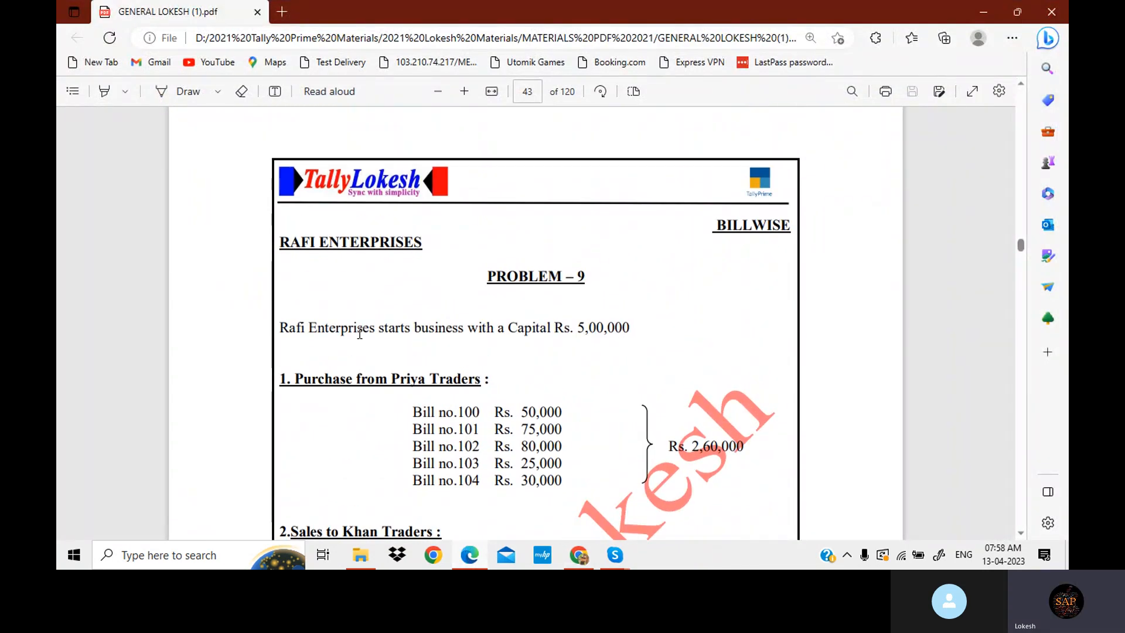
click(464, 92)
scroll(485, 189, down, 1)
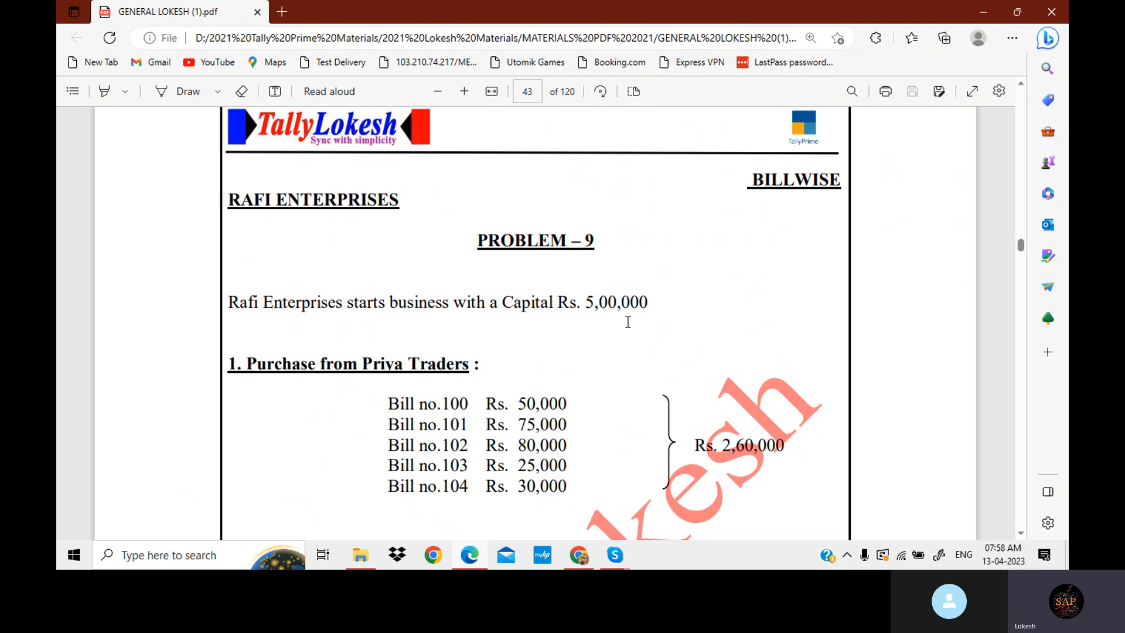
scroll(626, 316, down, 1)
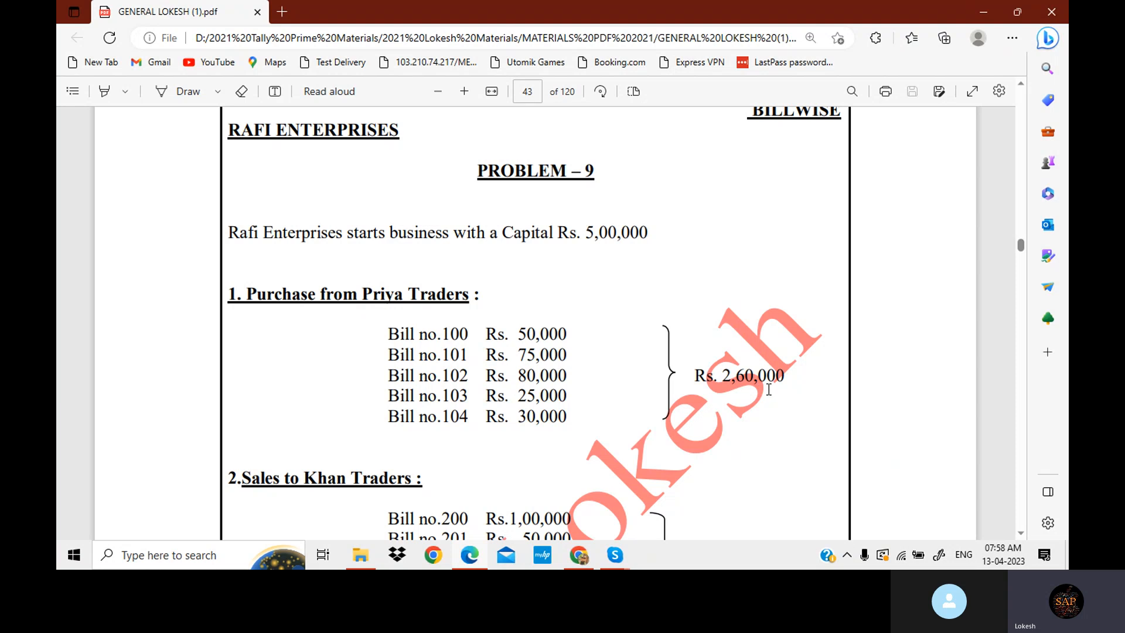
drag(392, 336, 575, 417)
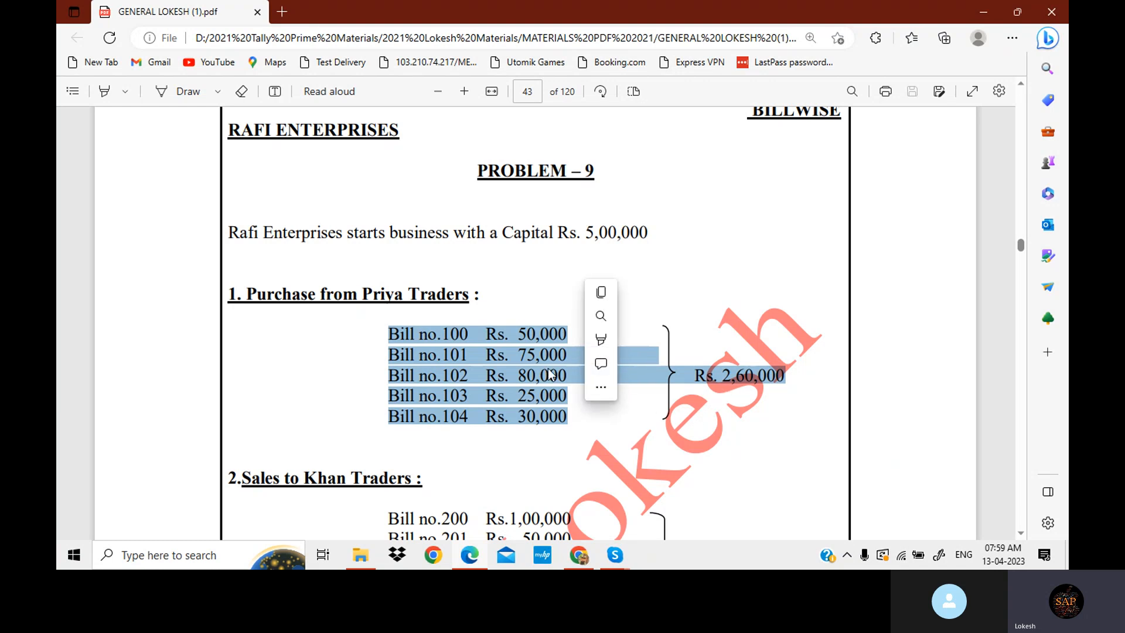
click(526, 361)
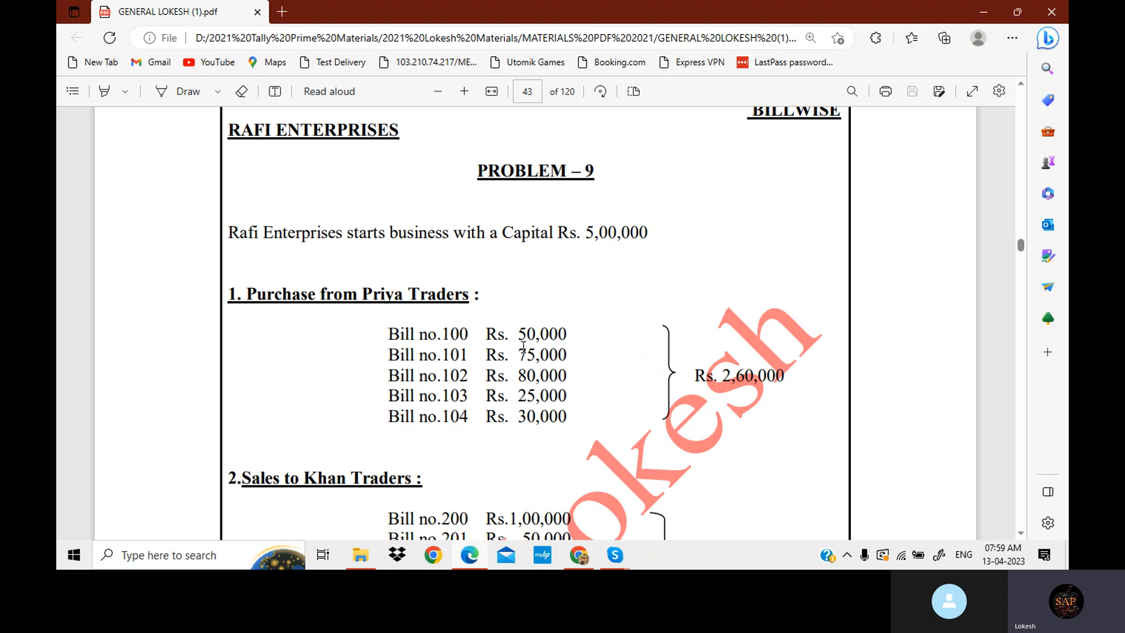
Step: Review the bills under Sales to Khan Traders and the entries under Payment to Creditors in Problem 9
scroll(523, 346, down, 2)
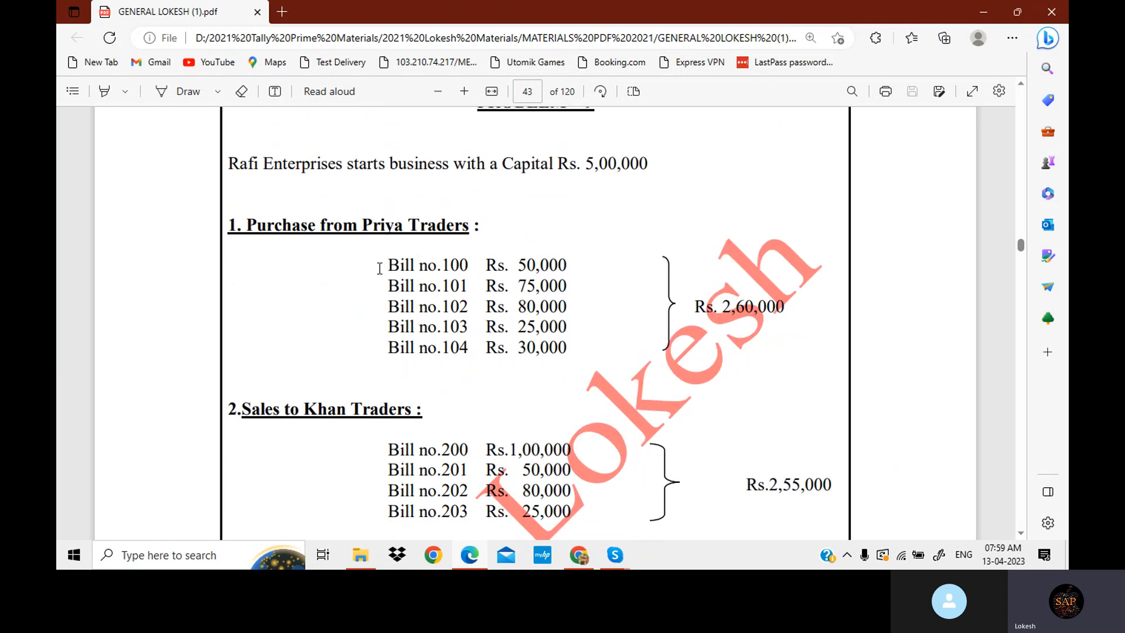
scroll(500, 315, down, 4)
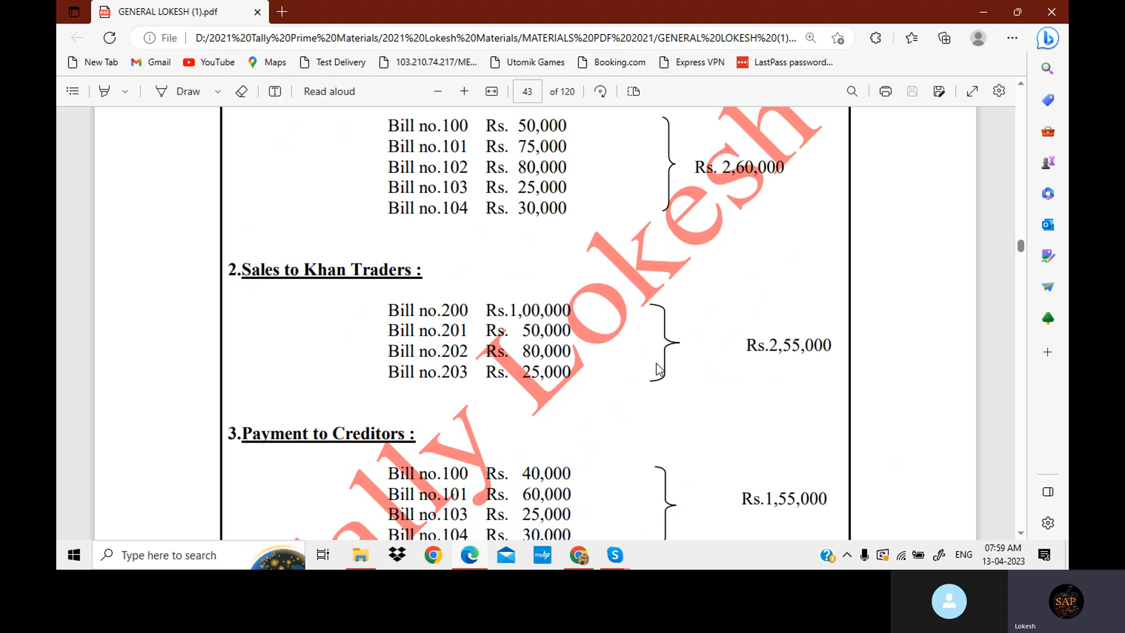
drag(390, 310, 585, 373)
scroll(404, 211, up, 2)
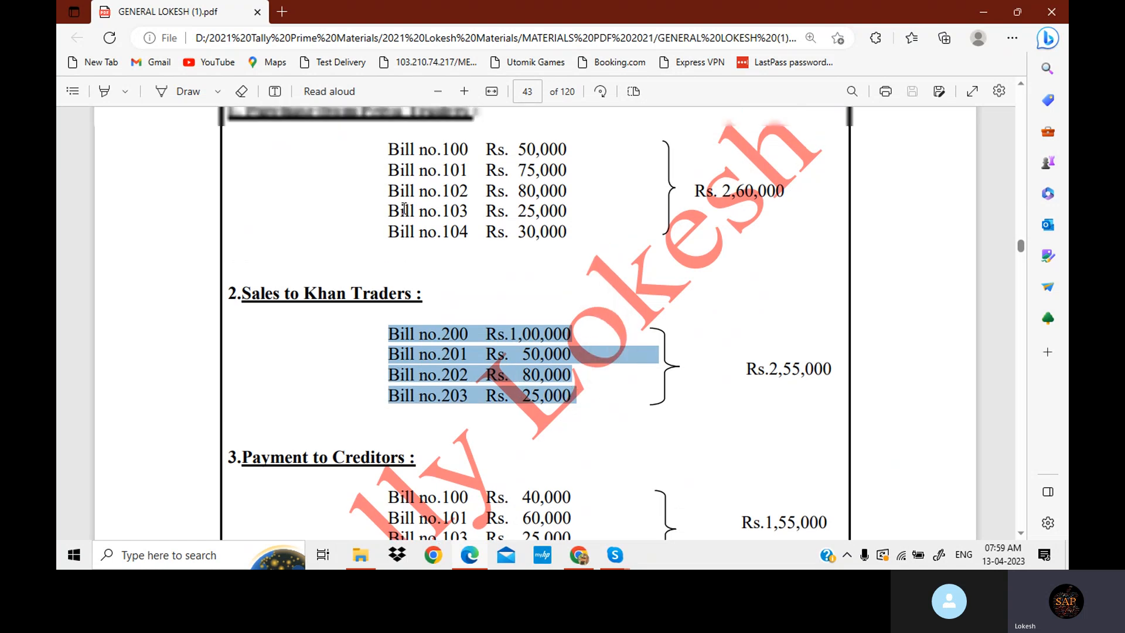
drag(252, 231, 493, 233)
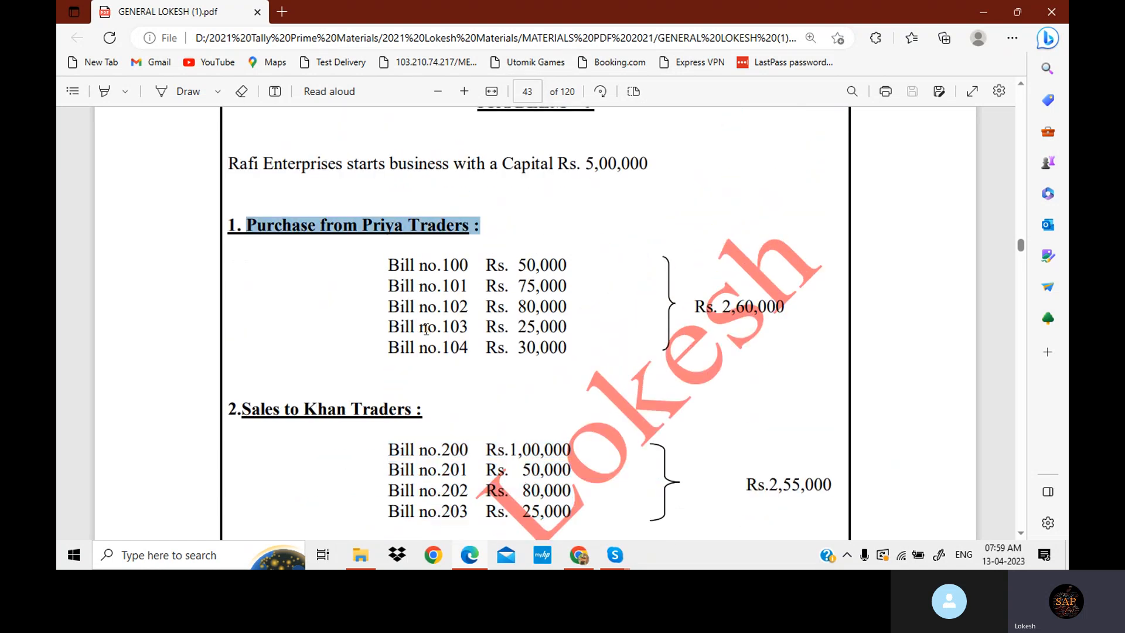
scroll(427, 327, down, 4)
drag(240, 295, 756, 389)
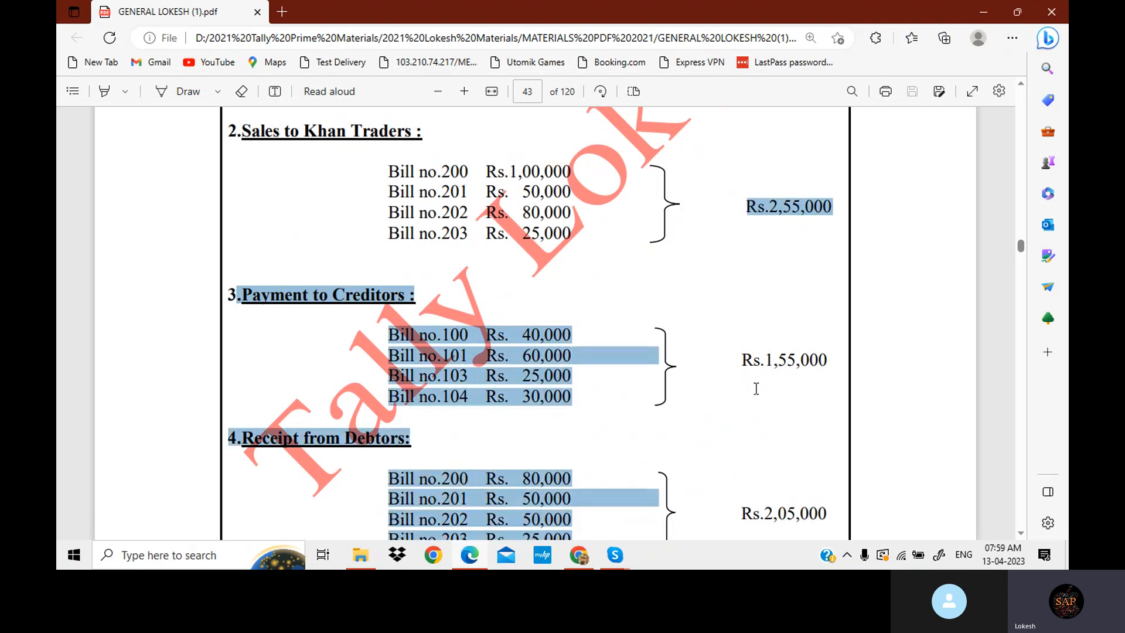
click(756, 388)
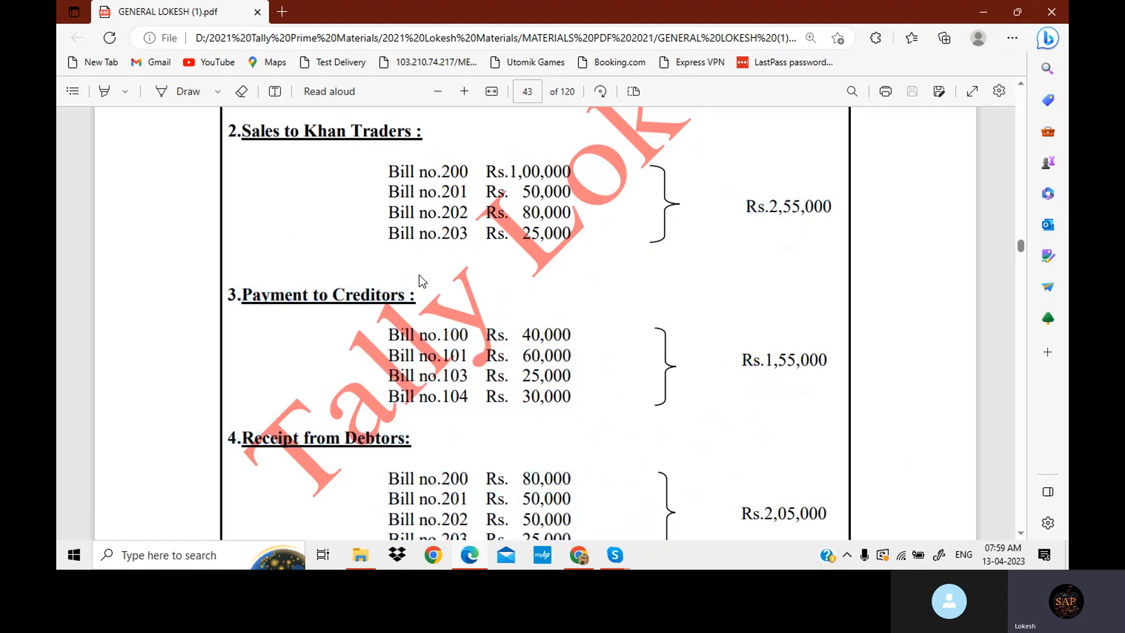
Step: Compare bills 100 and 101 in the Priya Traders purchase list with the amounts paid under Payment to Creditors
click(440, 93)
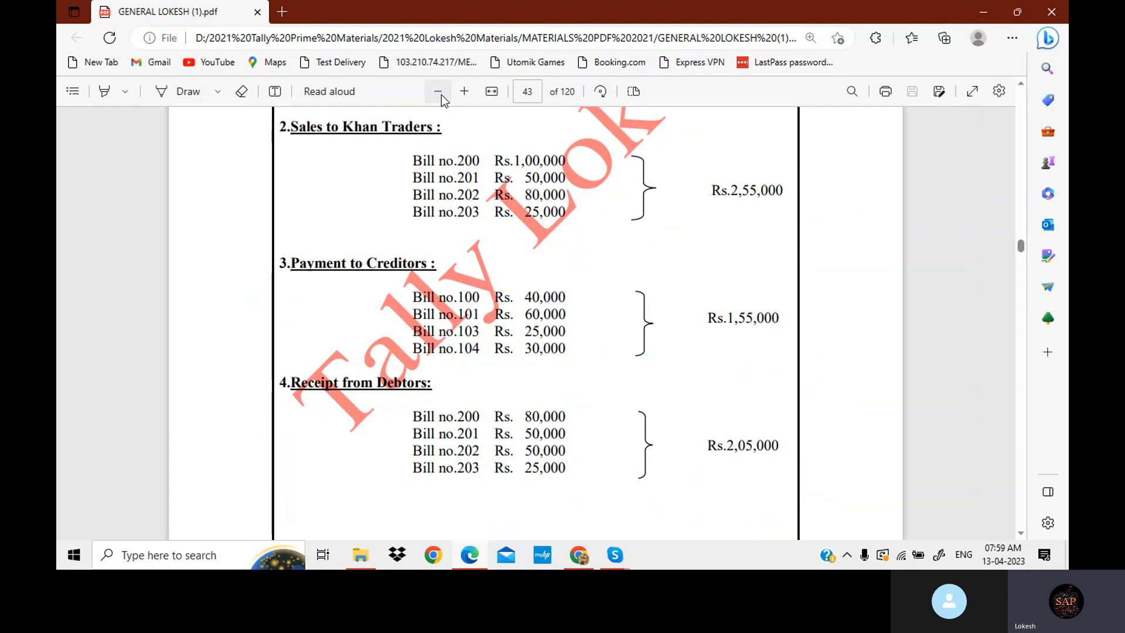
click(439, 92)
scroll(696, 375, up, 4)
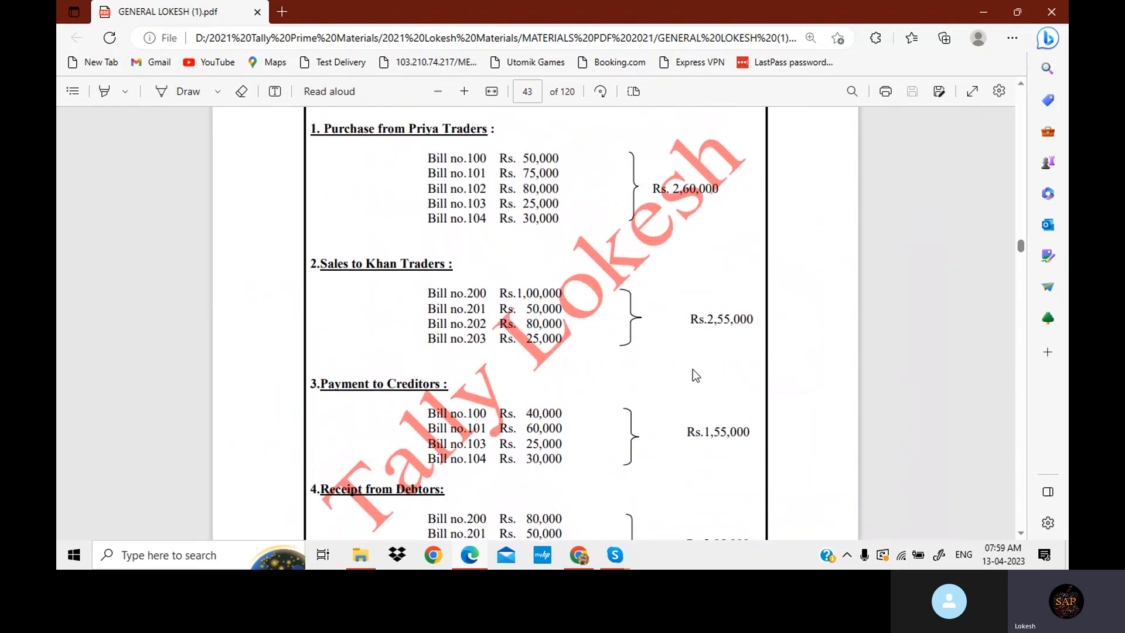
drag(692, 435, 772, 443)
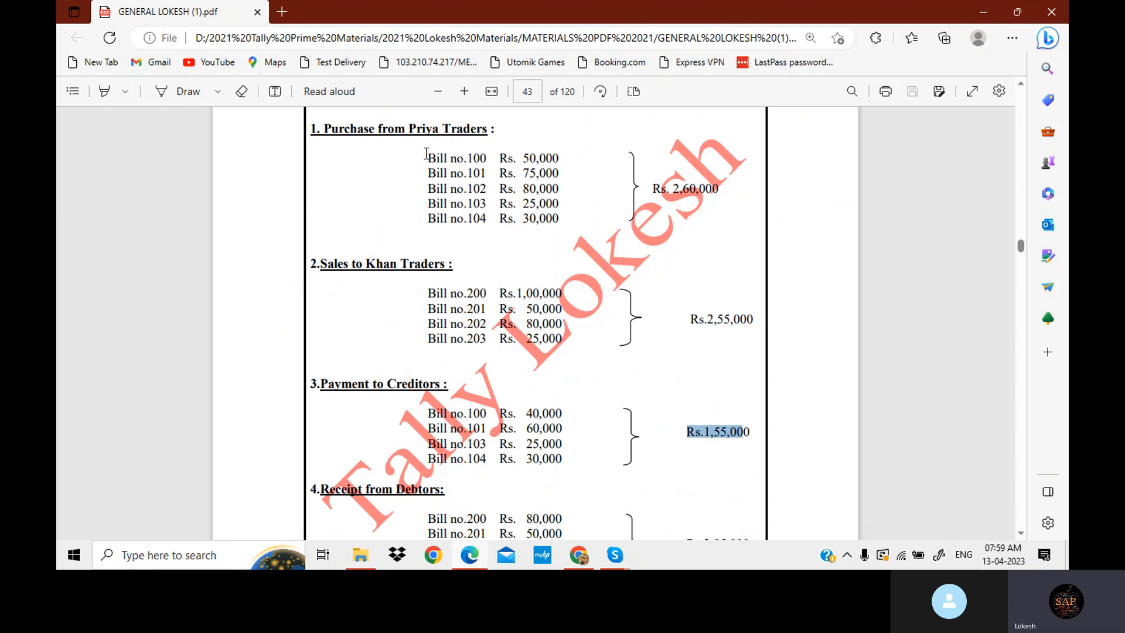
drag(426, 158, 559, 158)
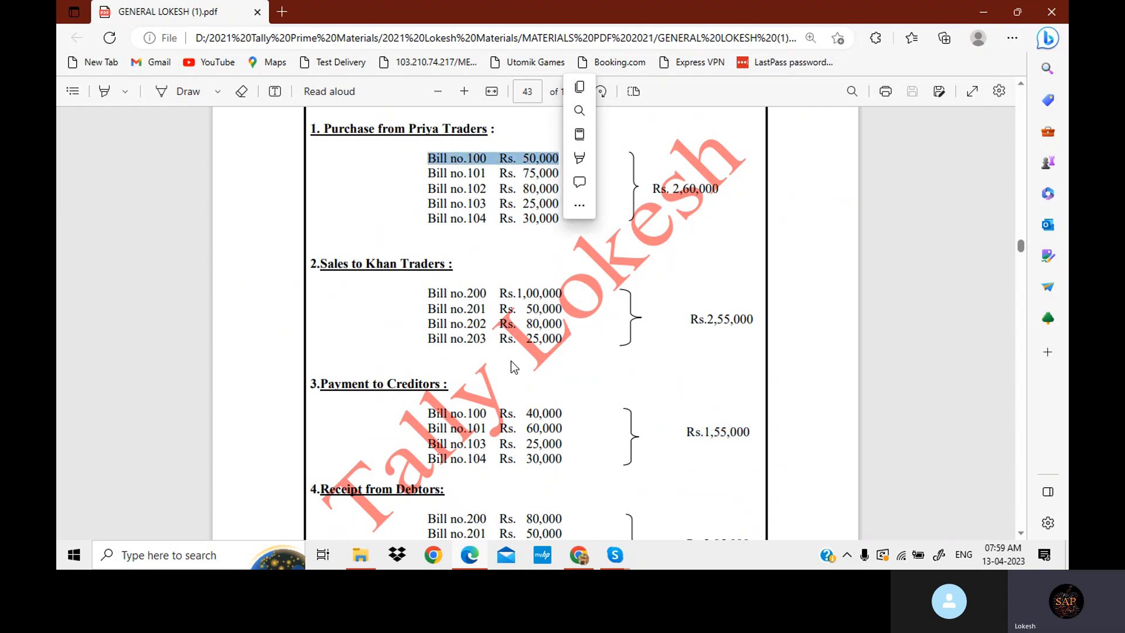
drag(427, 414, 562, 413)
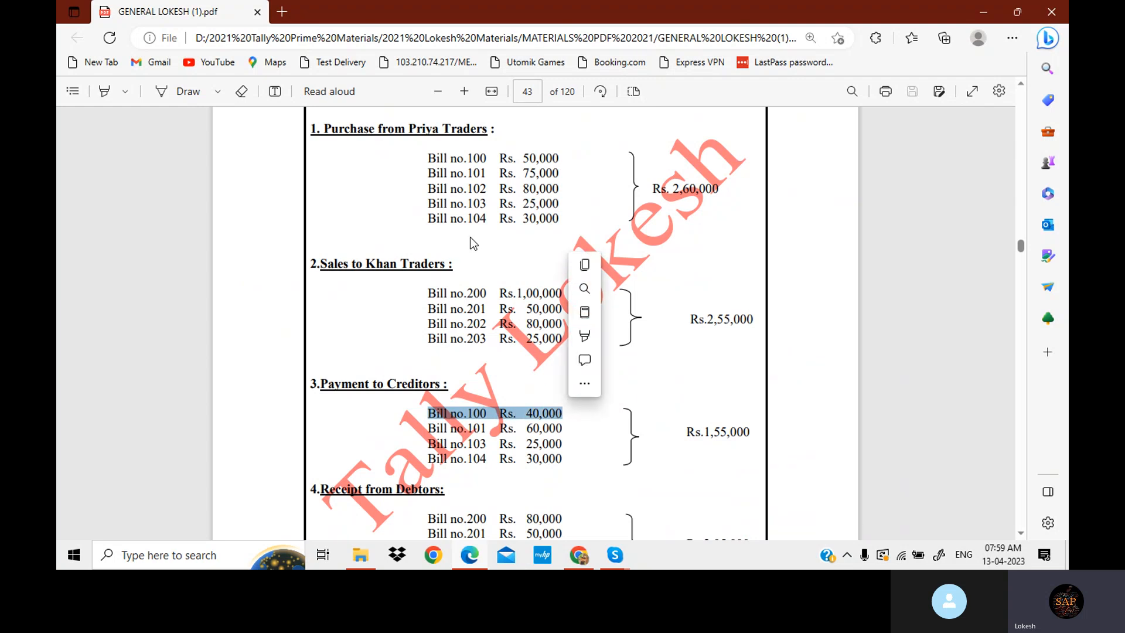
drag(429, 173, 560, 173)
drag(426, 433, 566, 428)
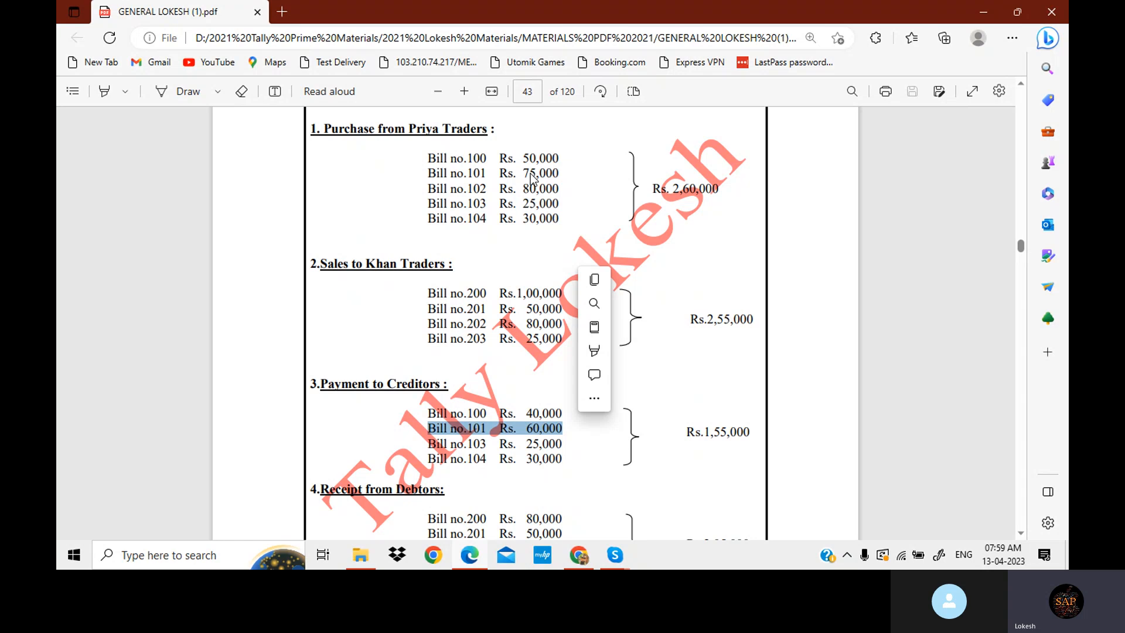
click(539, 411)
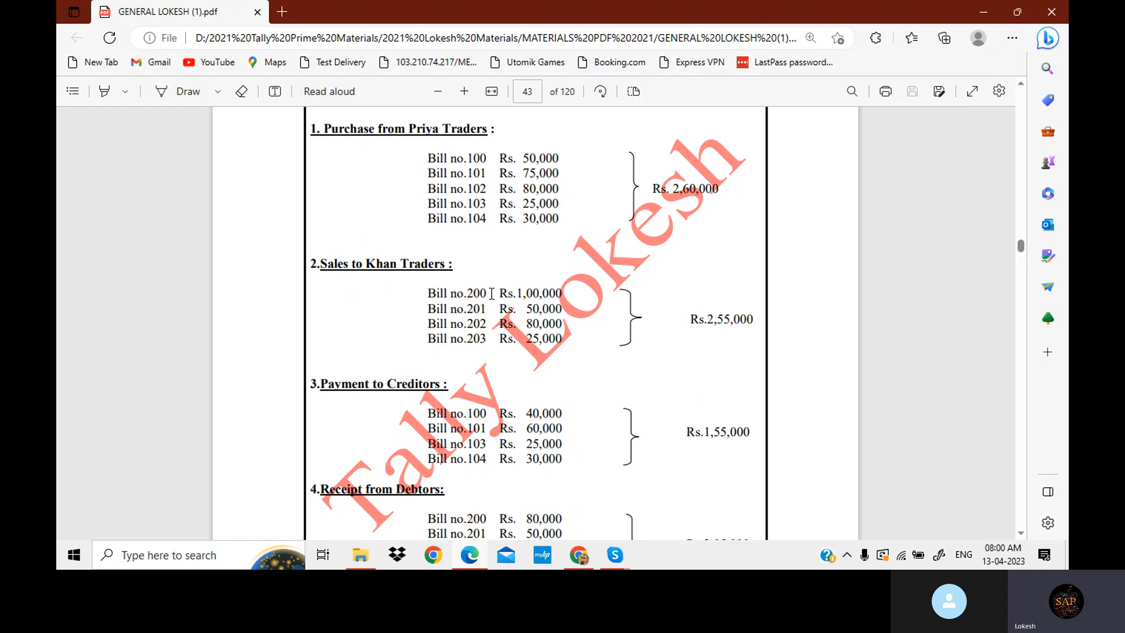
Step: Check bill 200 under Receipt from Debtors against Sales to Khan Traders and find the company name heading of Problem 9
scroll(491, 293, down, 1)
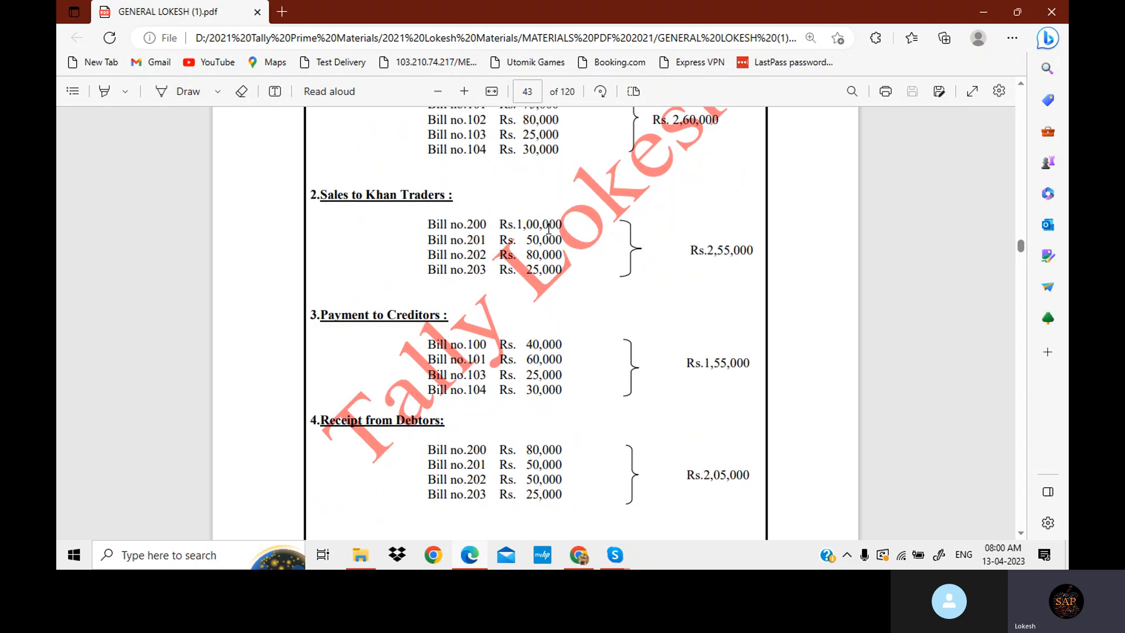
drag(428, 449, 556, 448)
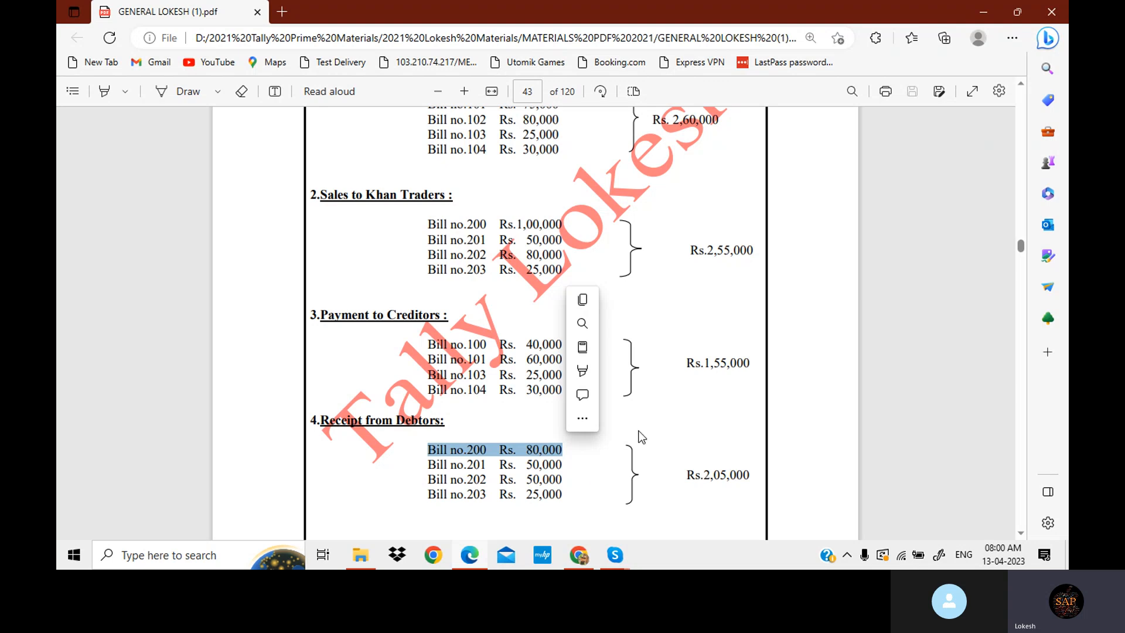
scroll(642, 437, up, 5)
click(466, 92)
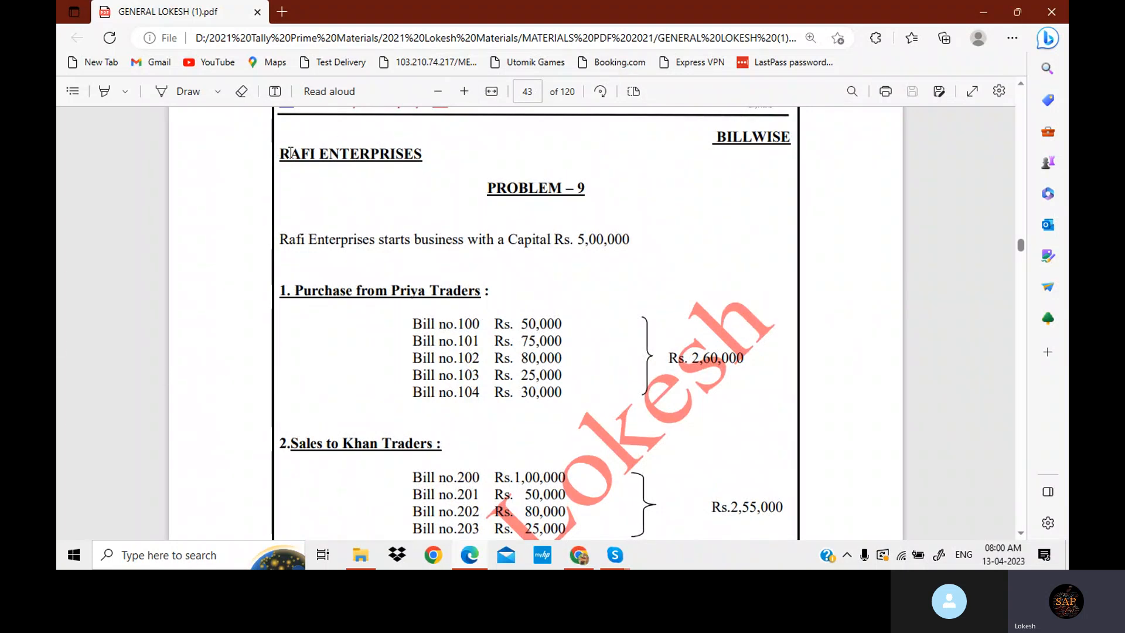
drag(277, 154, 428, 156)
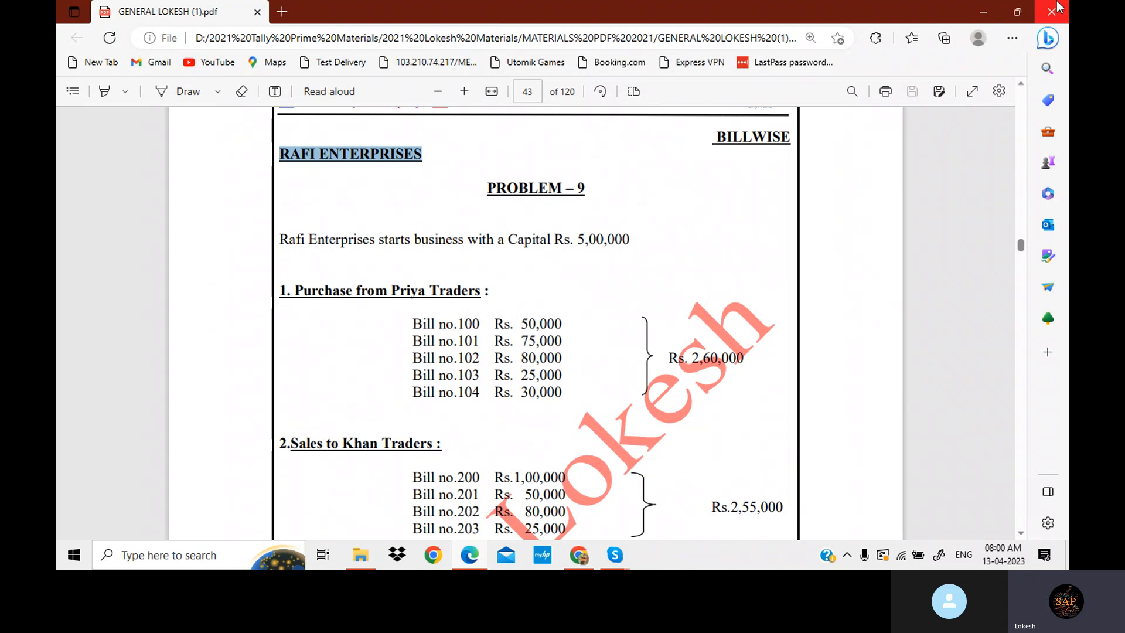
Step: Minimize the browser windows and continue in TallyPrime in Educational Mode
click(984, 13)
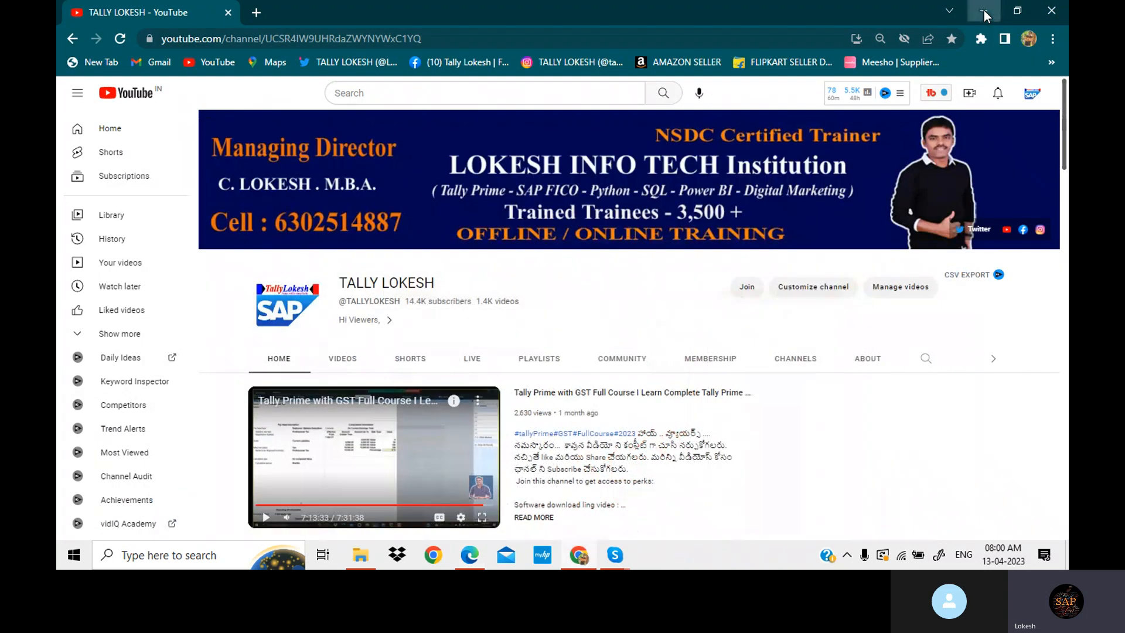
click(983, 10)
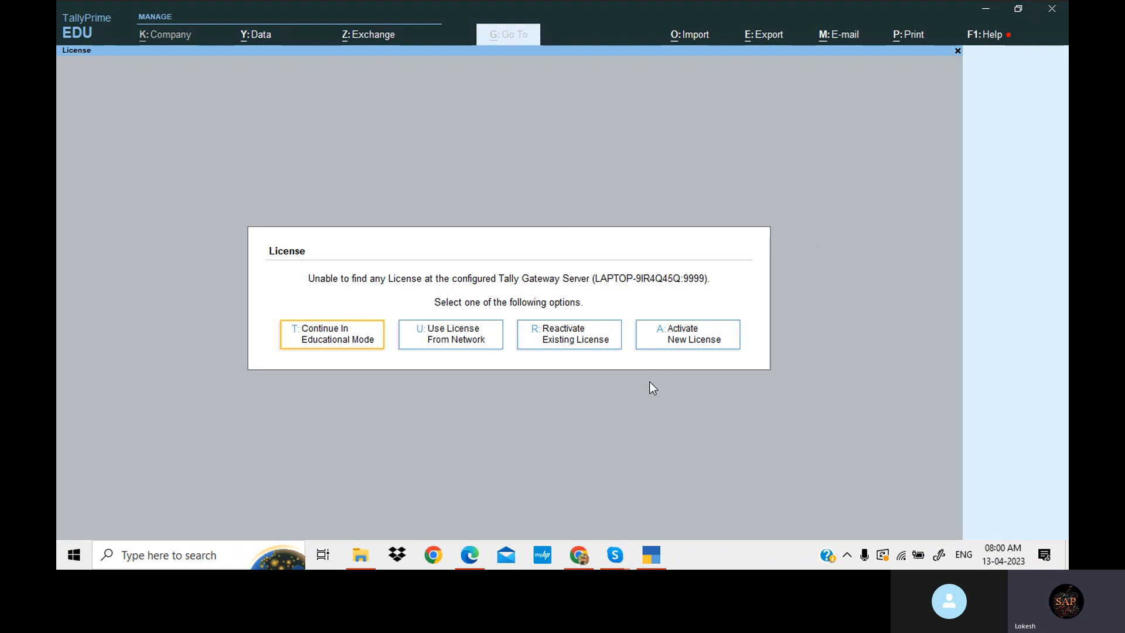
click(354, 337)
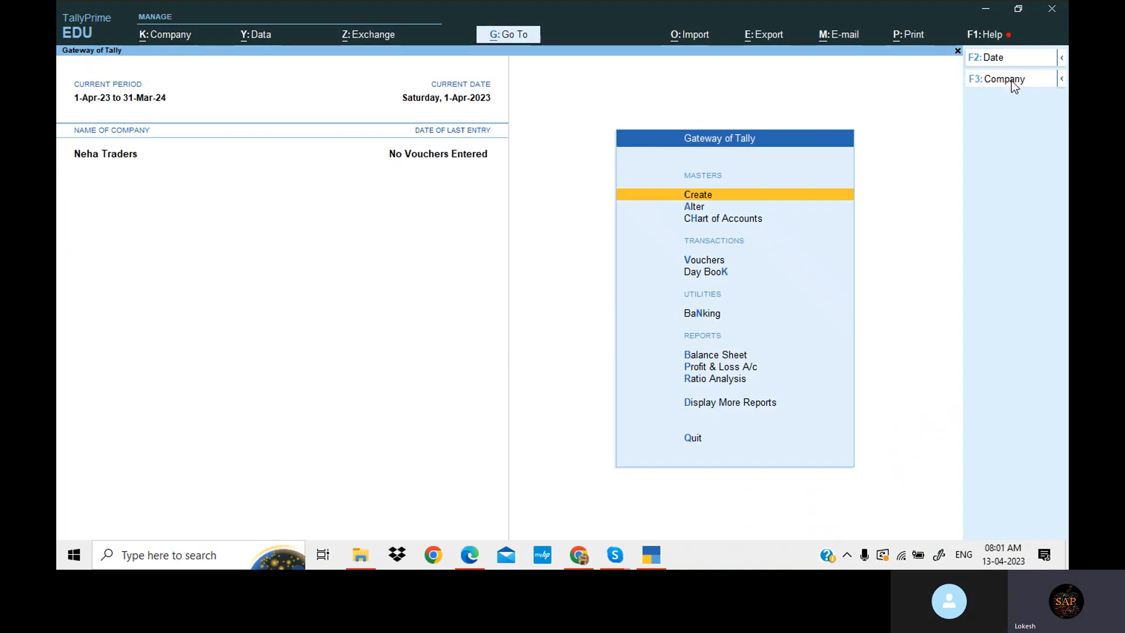
Step: Shut the loaded company Neha Traders and confirm the closure
click(1011, 80)
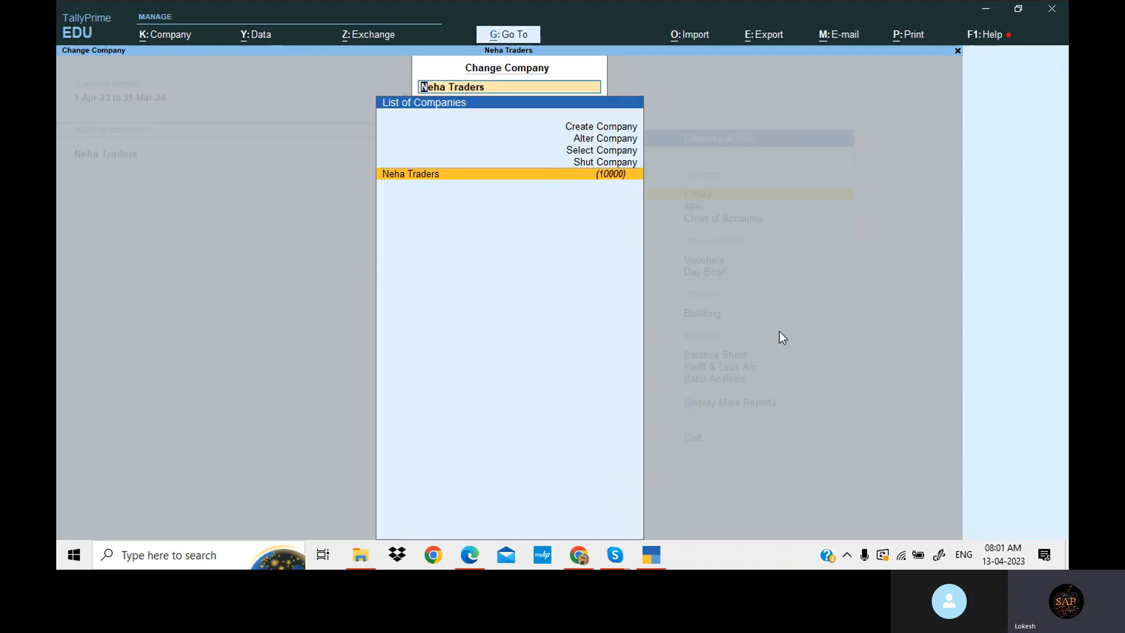
key(Up)
key(Return)
key(Return)
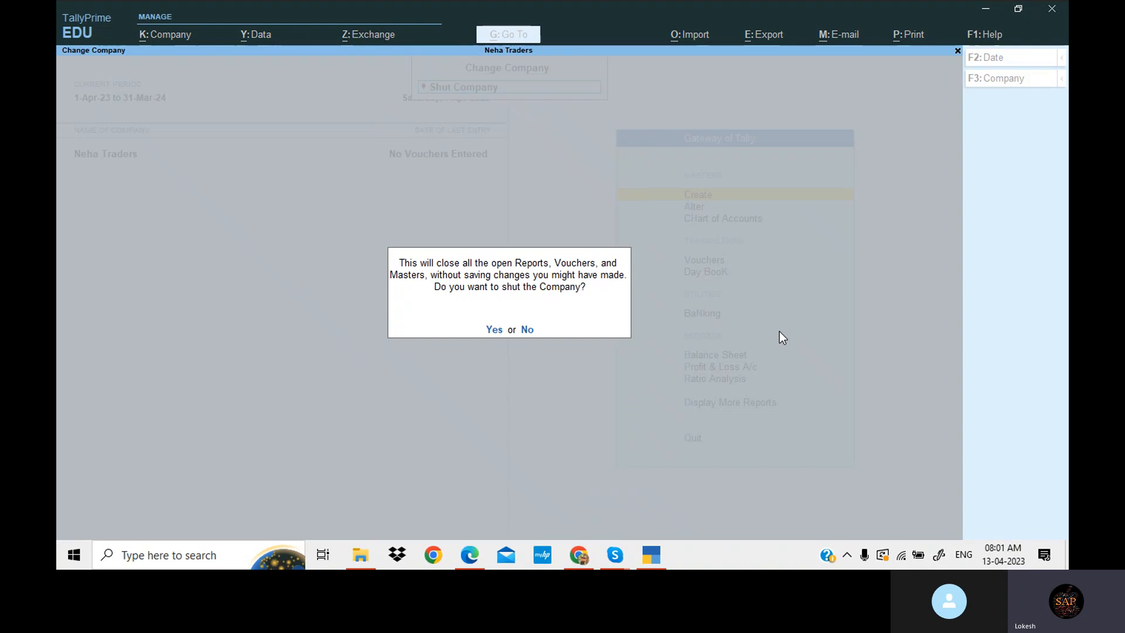
key(y)
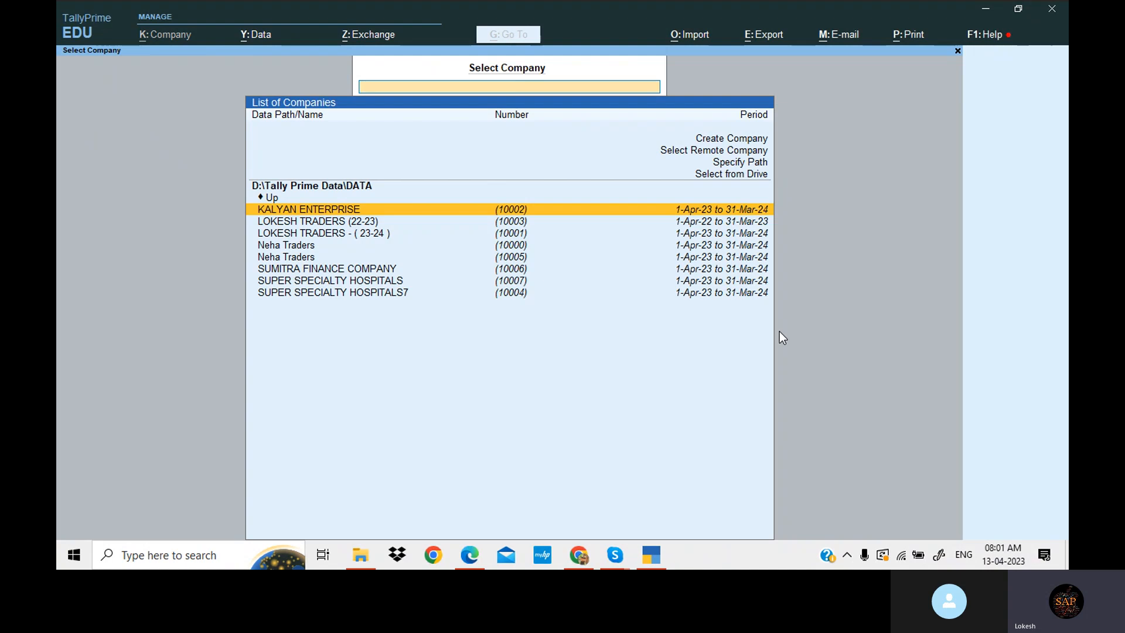
Step: Start creating a new company and enter RAFI ENTERPRISES as its company name and mailing name
key(Up)
key(Up)
key(Up)
key(Up)
key(Up)
key(Up)
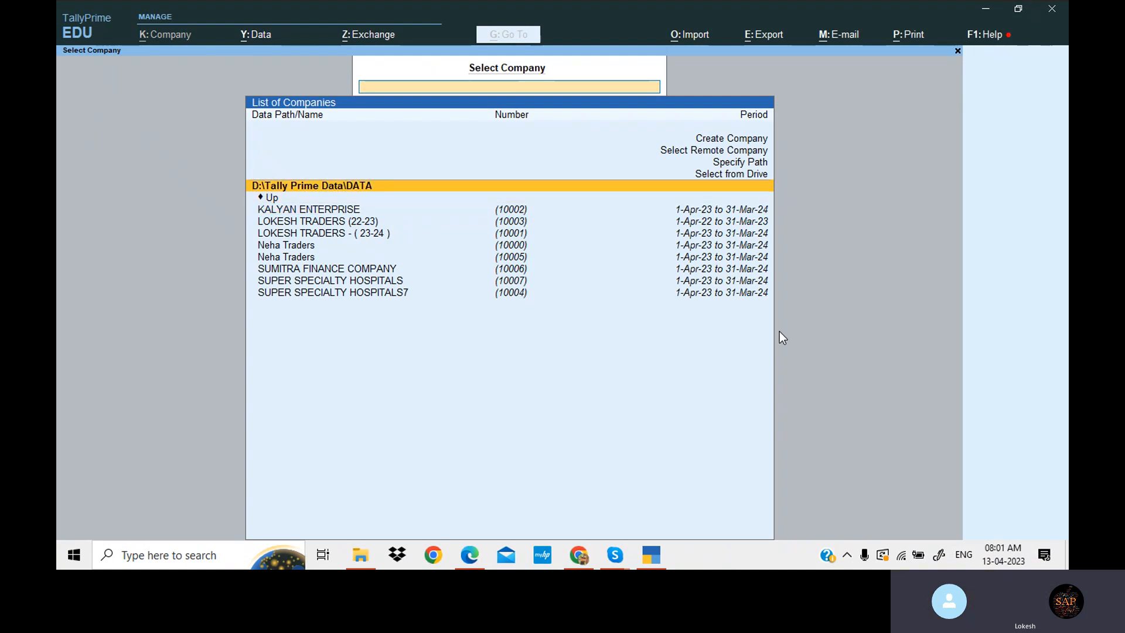
key(Return)
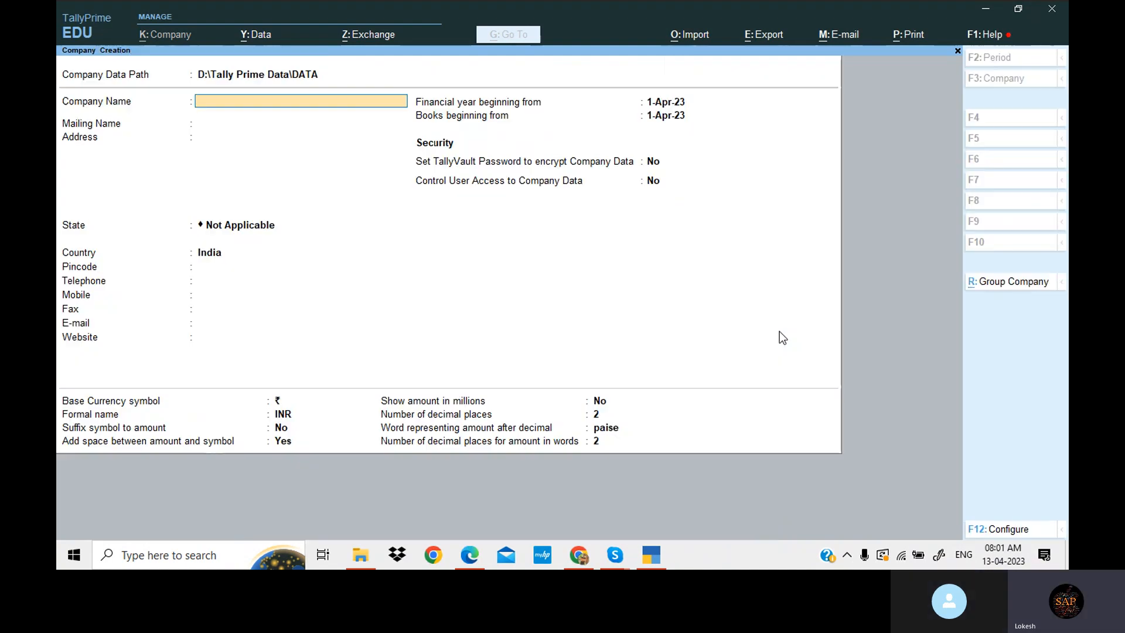
text(RAFI ENTERPRISES)
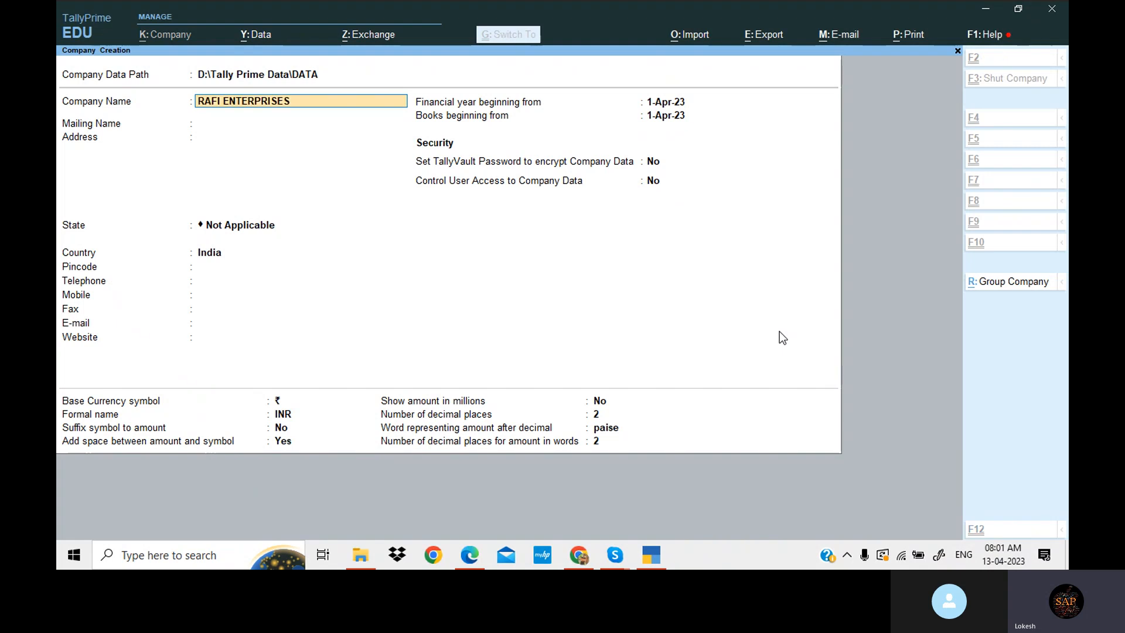
key(Return)
key(Return)
key(Return)
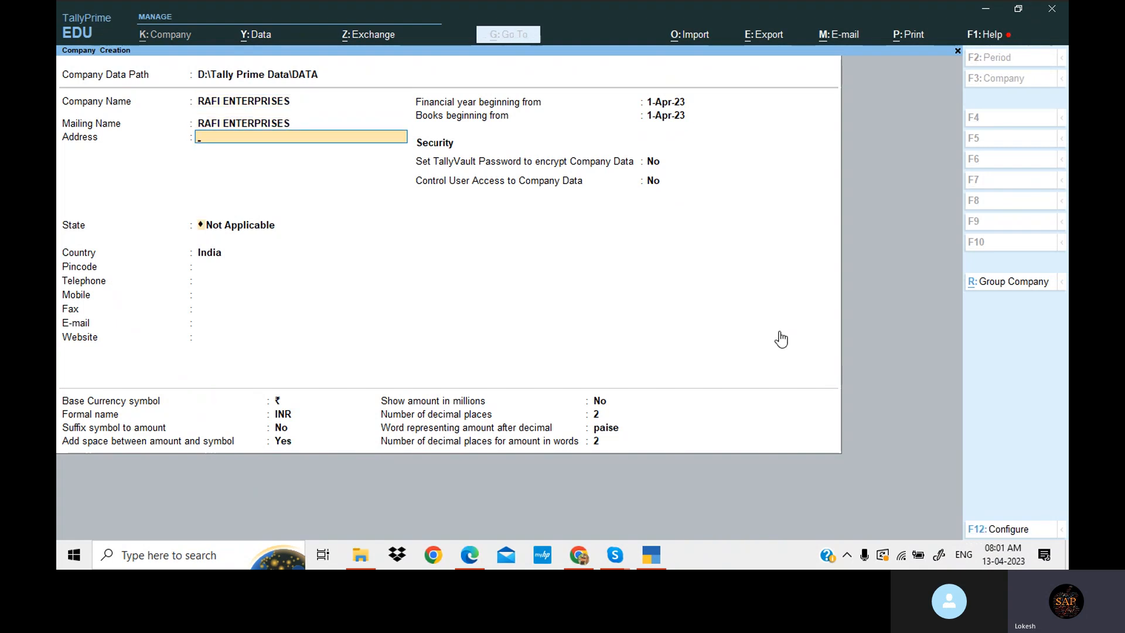
Step: Set the company's state to Andhra Pradesh, leaving the address and contact fields blank
key(Down)
key(Down)
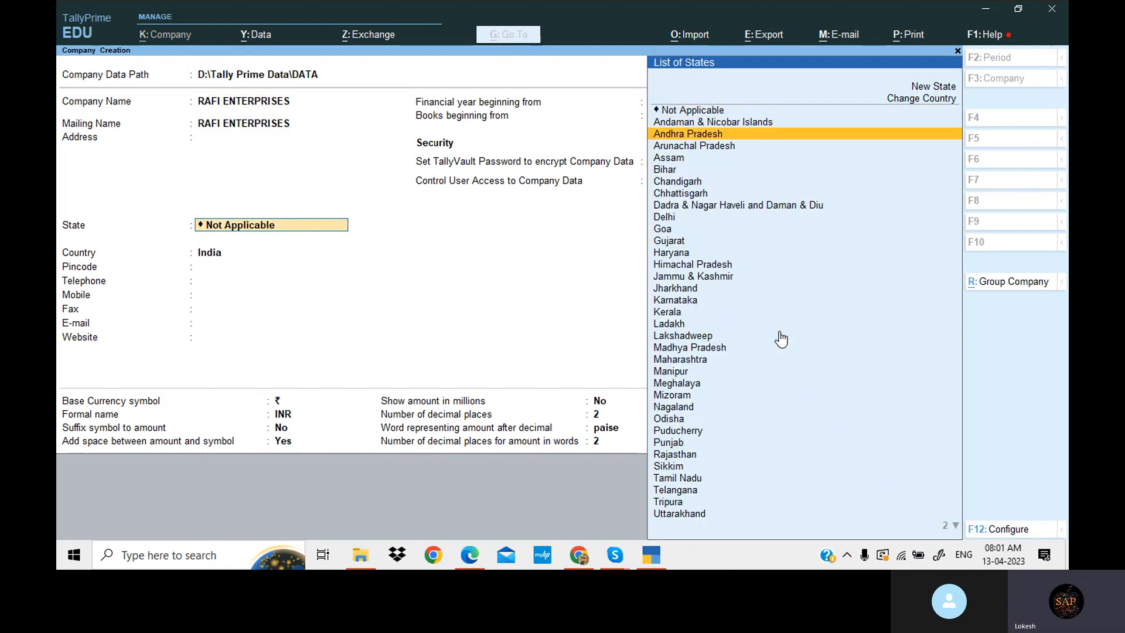
key(Return)
key(Return)
key(Return)
key(Return)
key(Return)
key(Return)
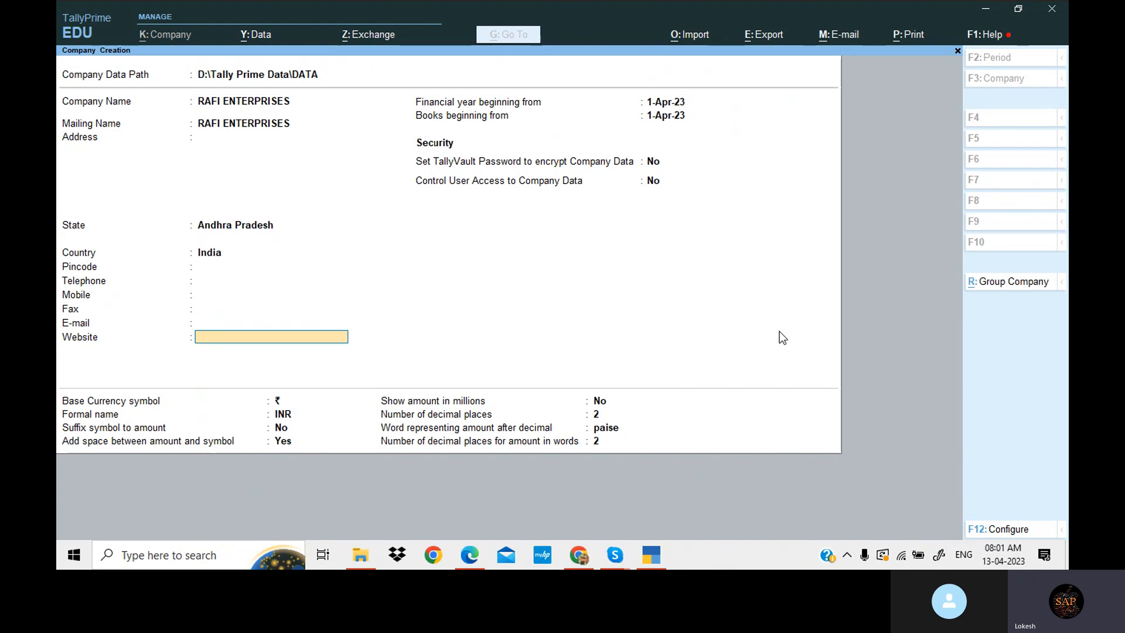
Step: Keep the default financial year, security and currency settings and accept the creation of Rafi Enterprises
key(Return)
key(Return)
key(Return)
key(Return)
key(Return)
key(Return)
key(Return)
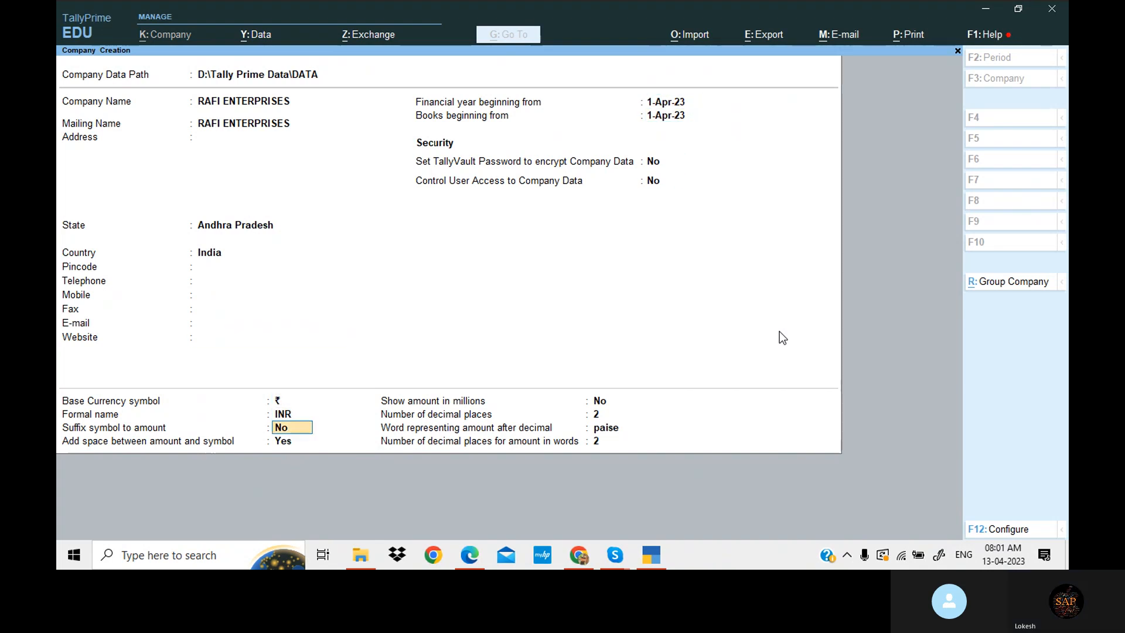
key(Return)
key(Return)
key(Return)
key(Return)
key(Return)
key(Return)
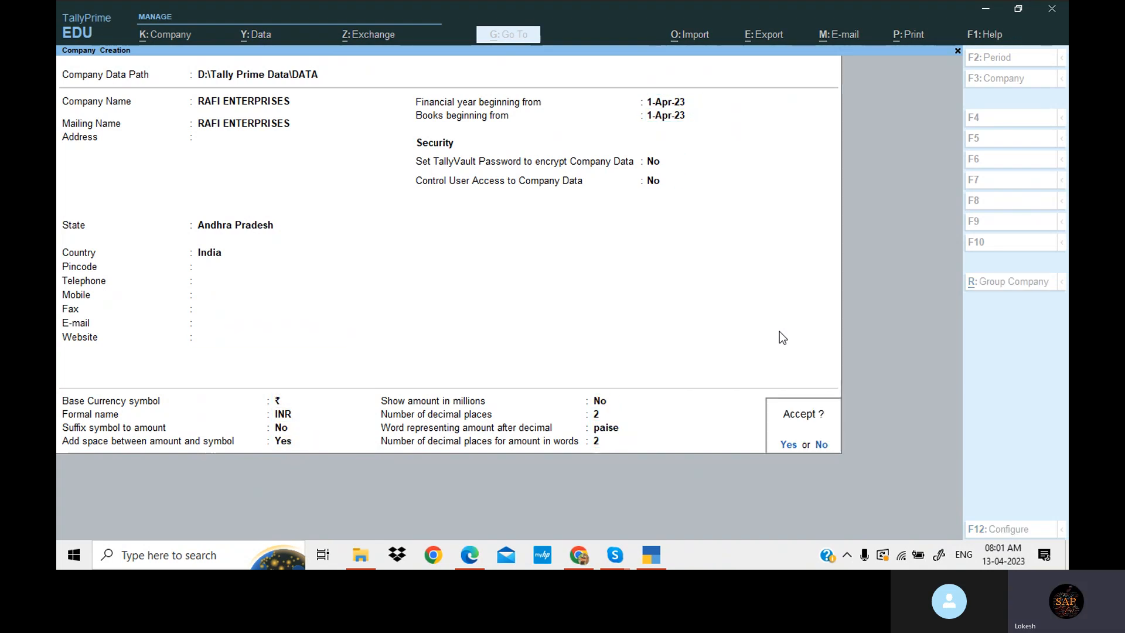
key(Return)
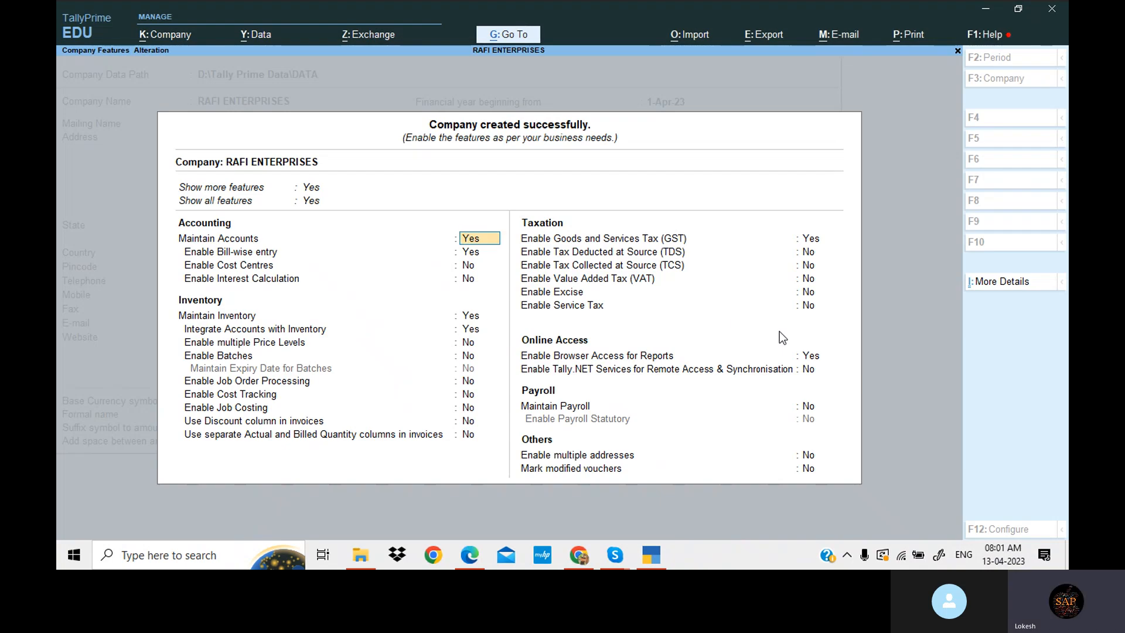
Step: In the company features, keep bill-wise entry enabled and set Maintain Inventory to No
key(Return)
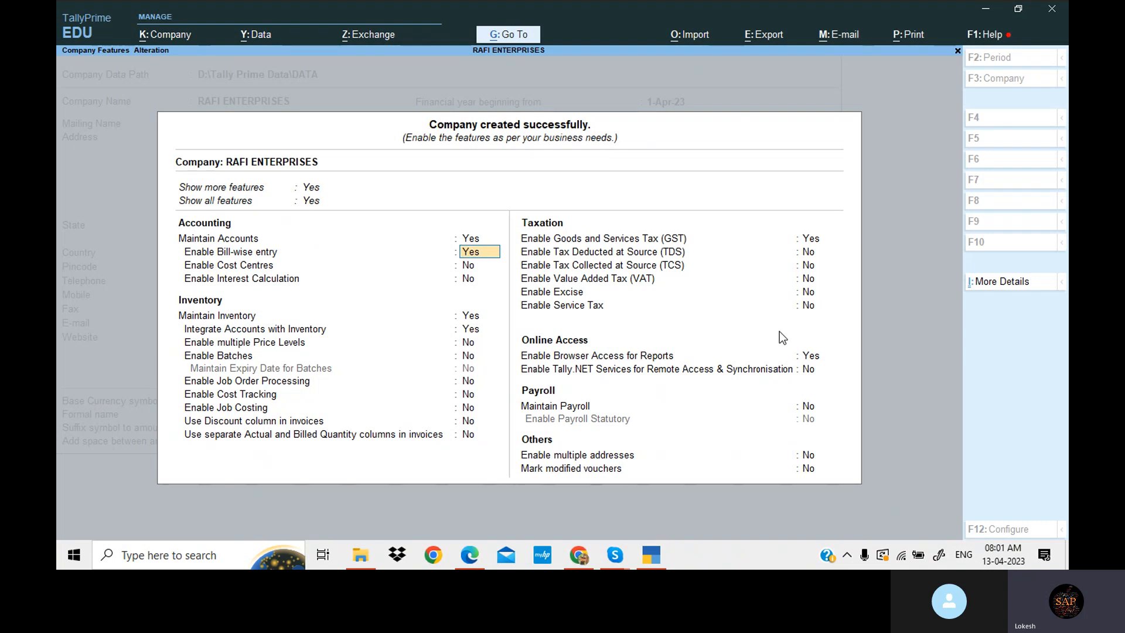
key(Return)
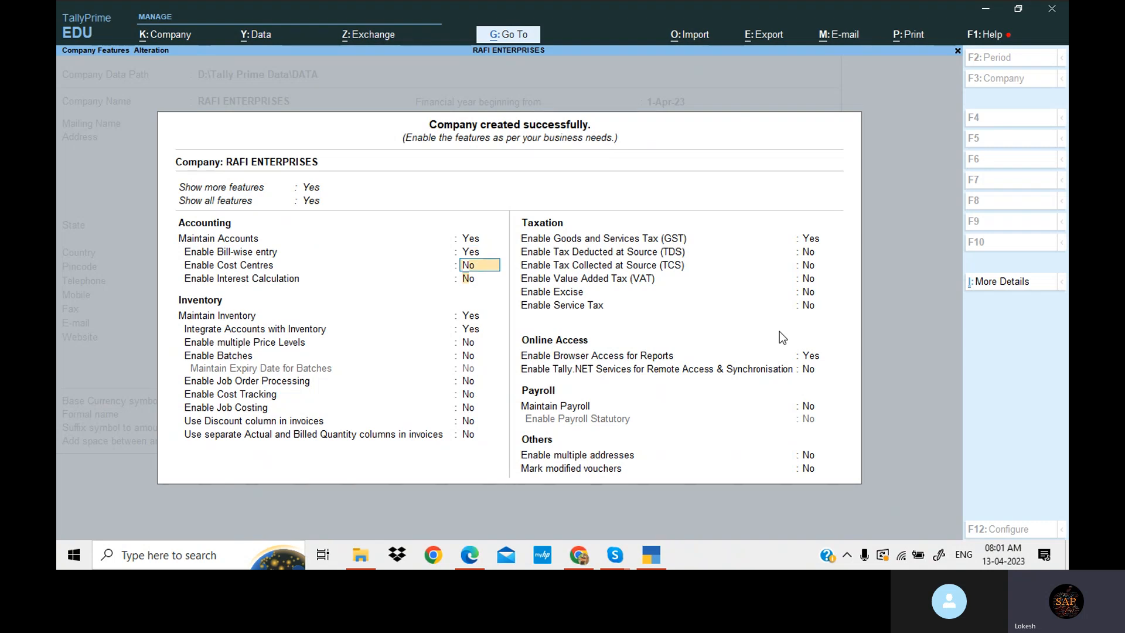
key(Return)
key(Return)
text(n)
key(Return)
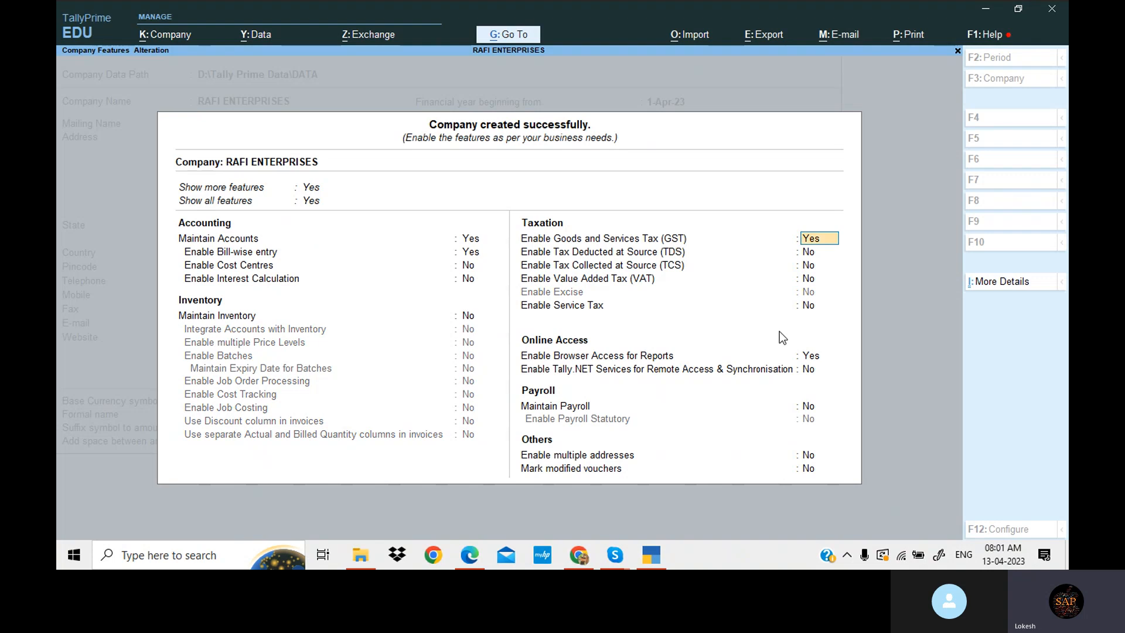
Step: Disable Goods and Services Tax and browser access for reports, keep the other features at No, and accept the company features
text(n)
key(Return)
key(Return)
key(Return)
key(Return)
key(Return)
text(n)
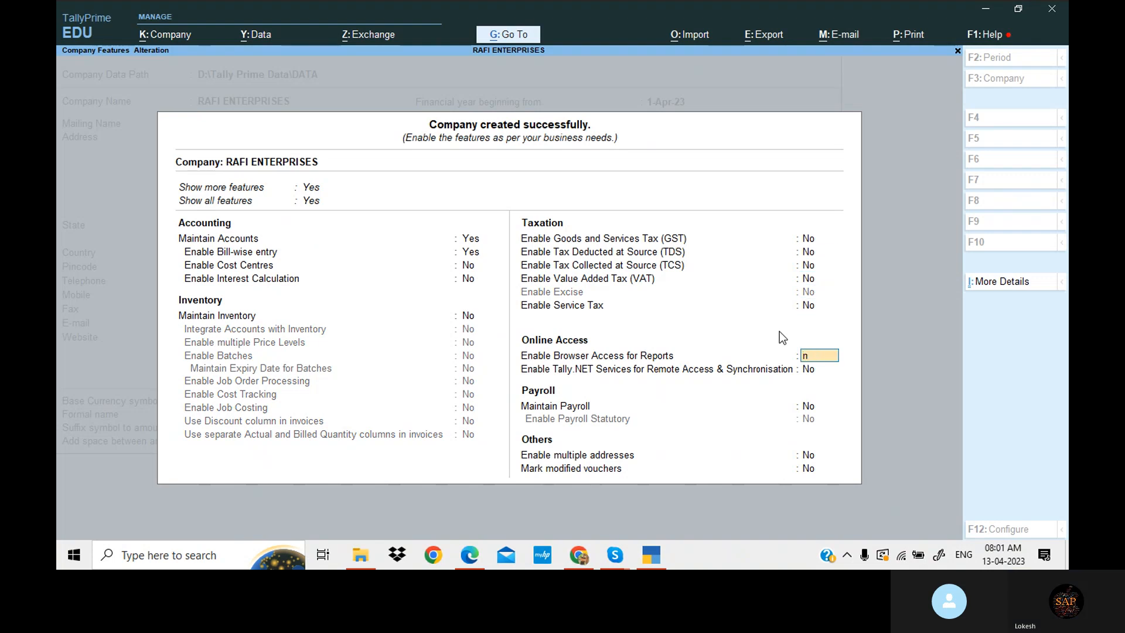
key(Return)
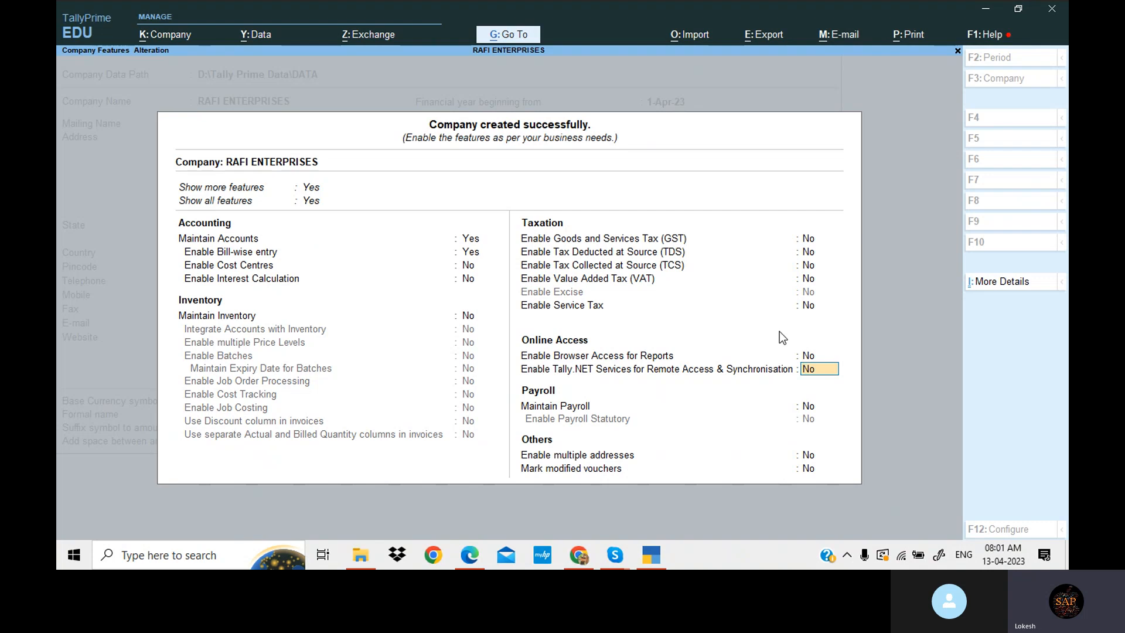
key(Return)
key(Return)
key(Return)
key(Return)
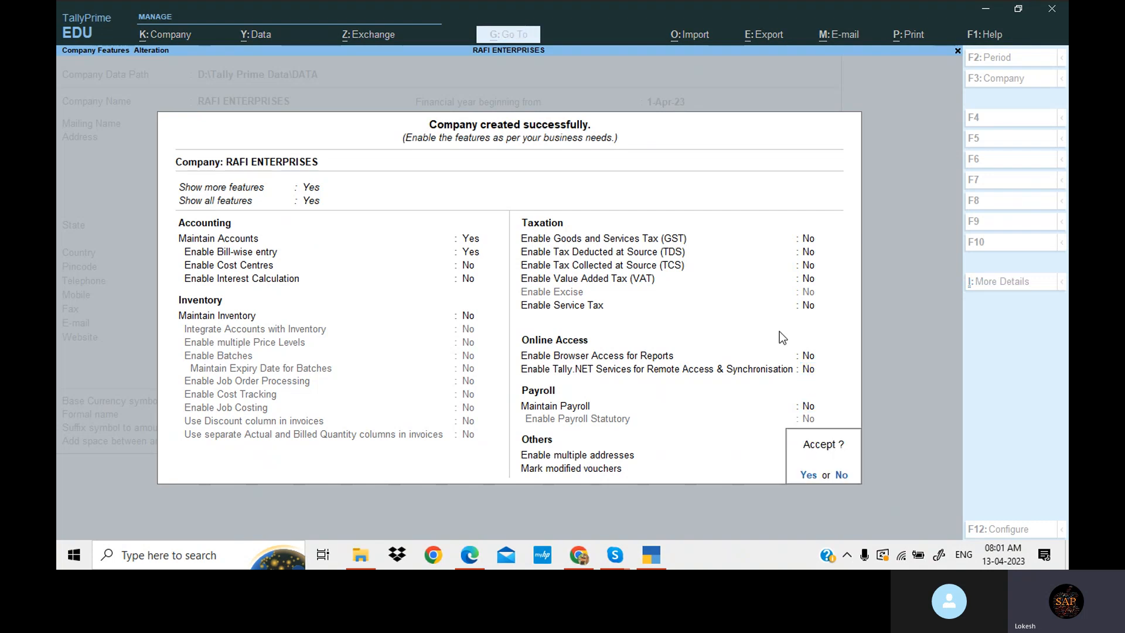
key(Return)
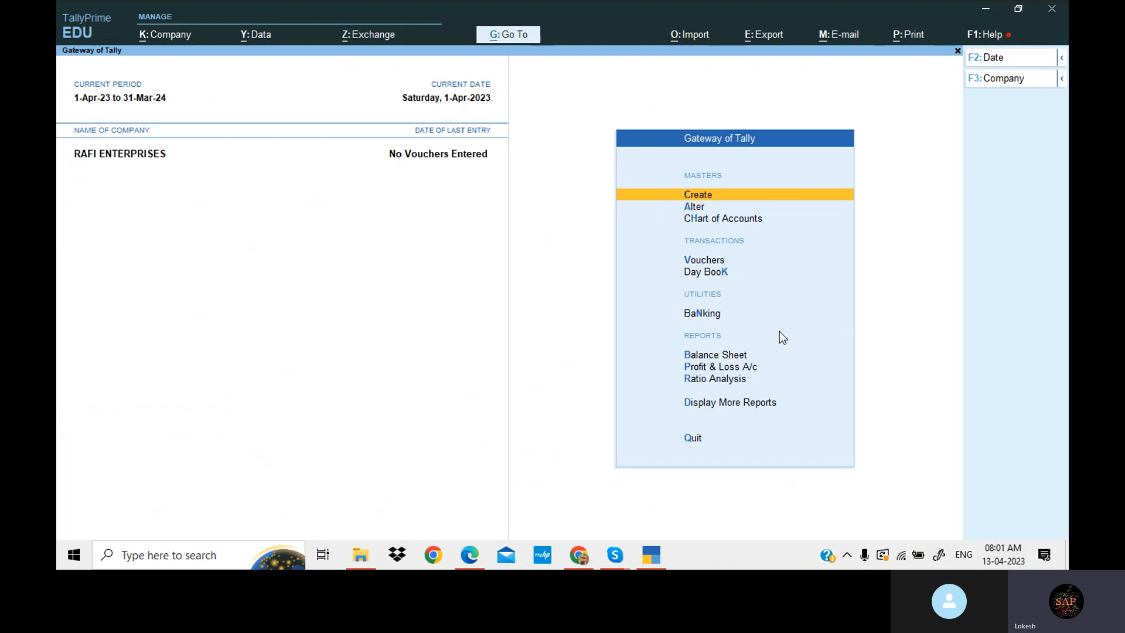
Step: Open the creation form for a new ledger in Rafi Enterprises
key(Return)
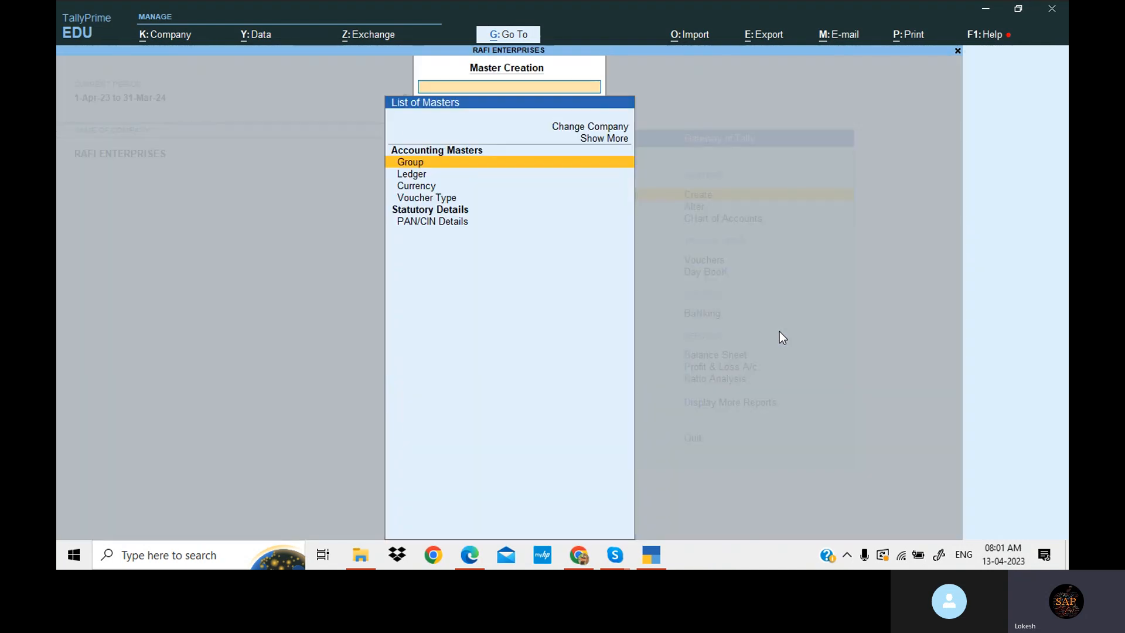
key(Down)
key(Return)
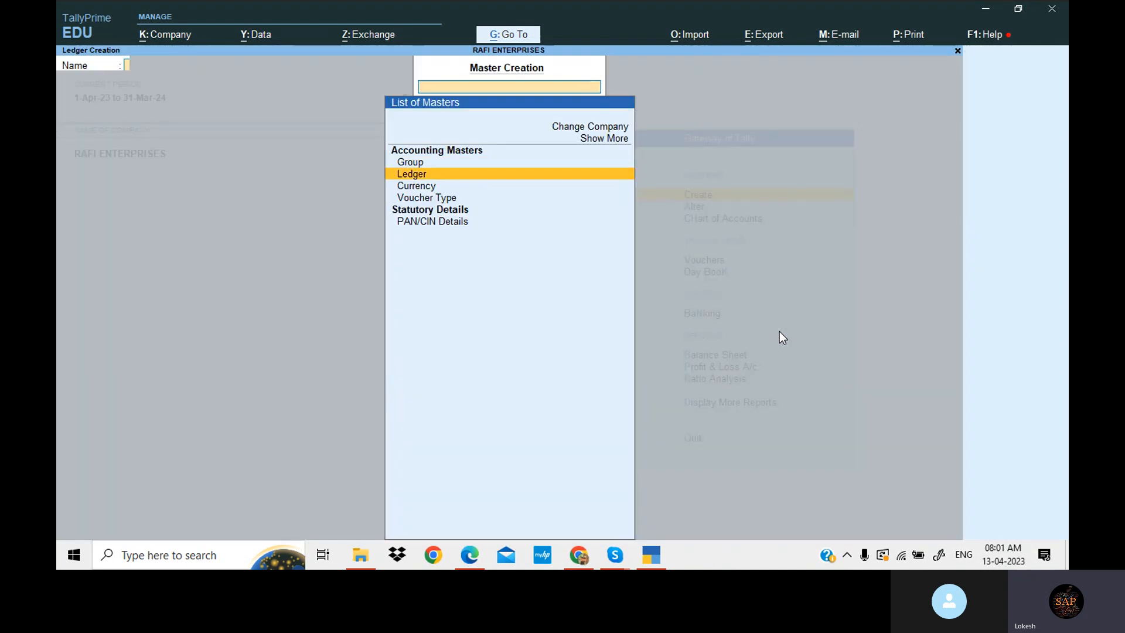
Step: Switch to the exercise PDF in Edge and examine Problem 9 for the ledgers needed for capital, purchases, sales and the parties
click(650, 555)
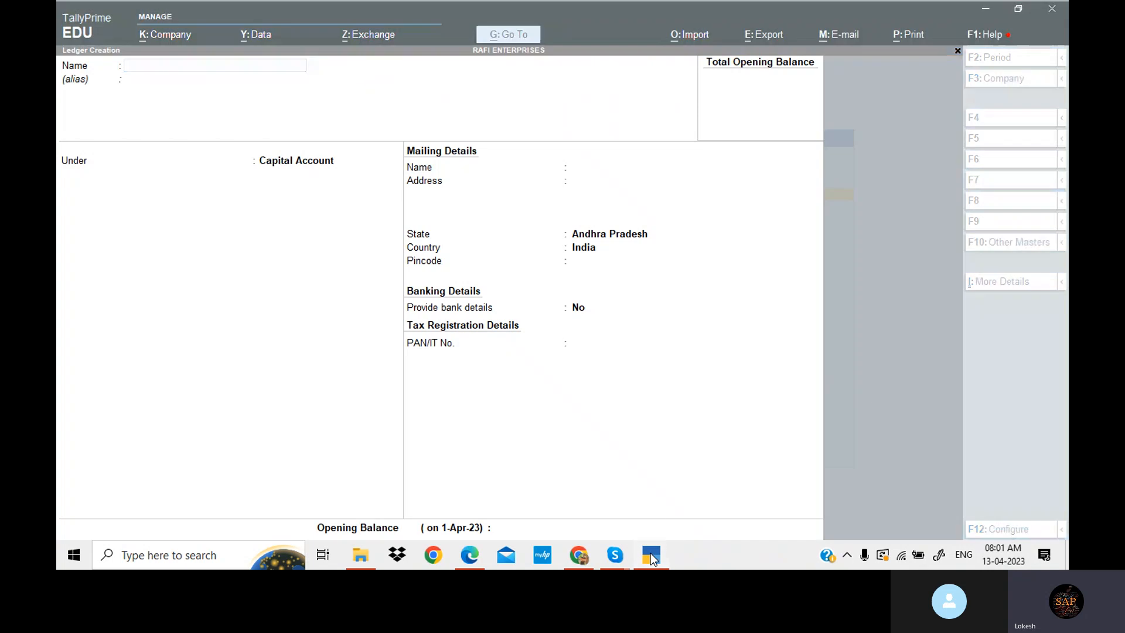
click(476, 558)
double_click(530, 239)
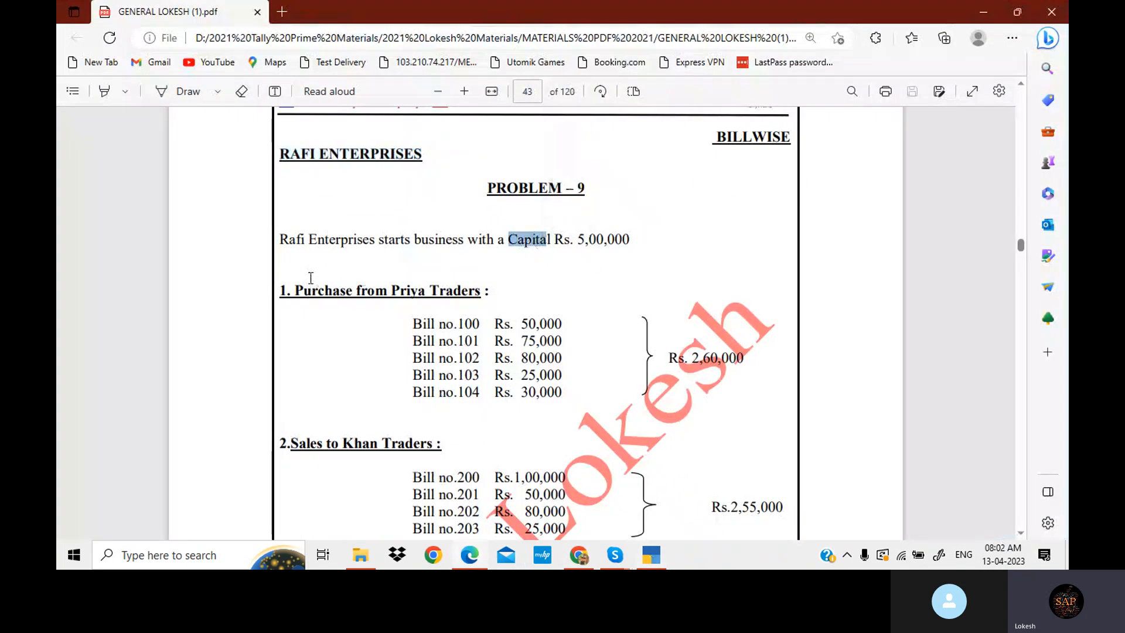
drag(295, 291, 480, 293)
click(442, 292)
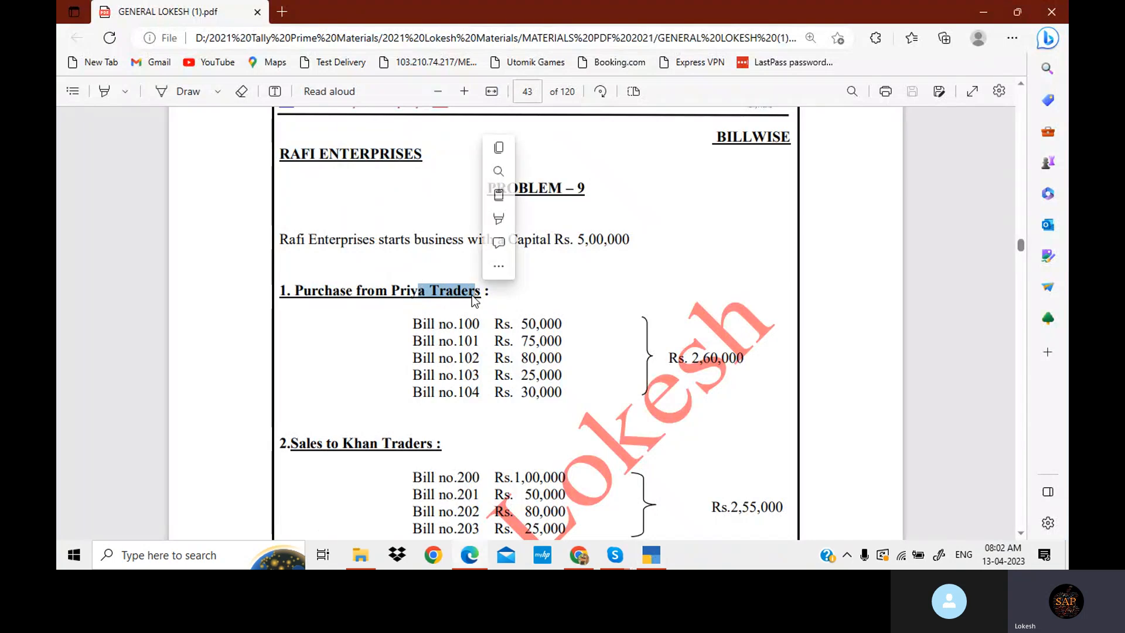
scroll(471, 293, down, 2)
drag(291, 307, 428, 311)
scroll(428, 311, down, 5)
scroll(530, 299, up, 7)
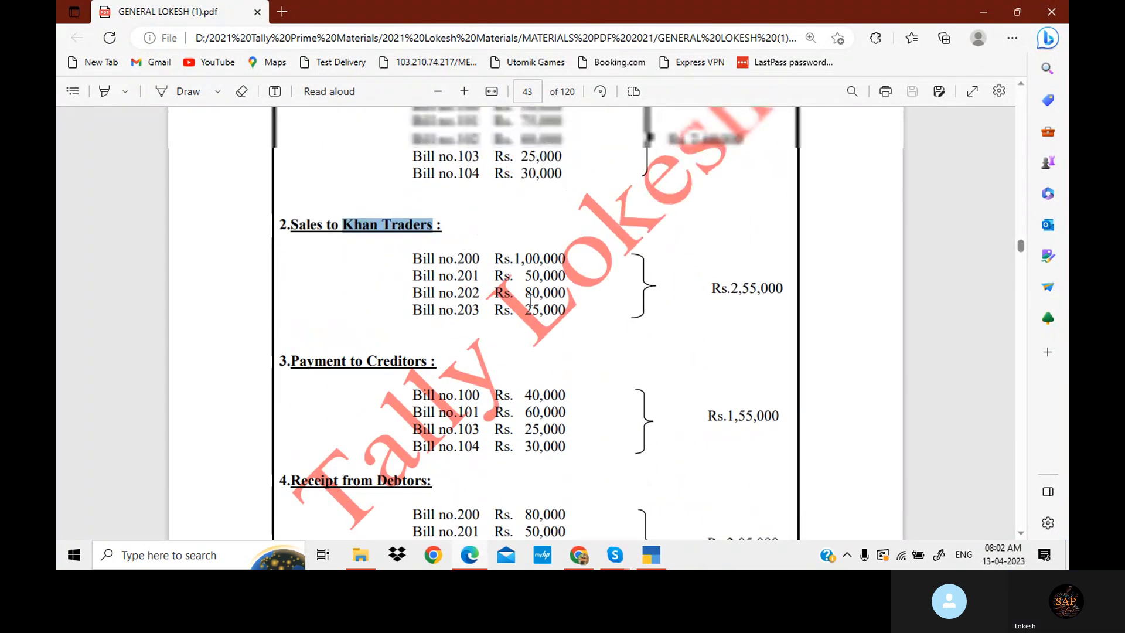
Step: Copy the word Capital from Problem 9 and create a Capital ledger under Capital Account in TallyPrime, without an opening balance
drag(508, 309, 551, 309)
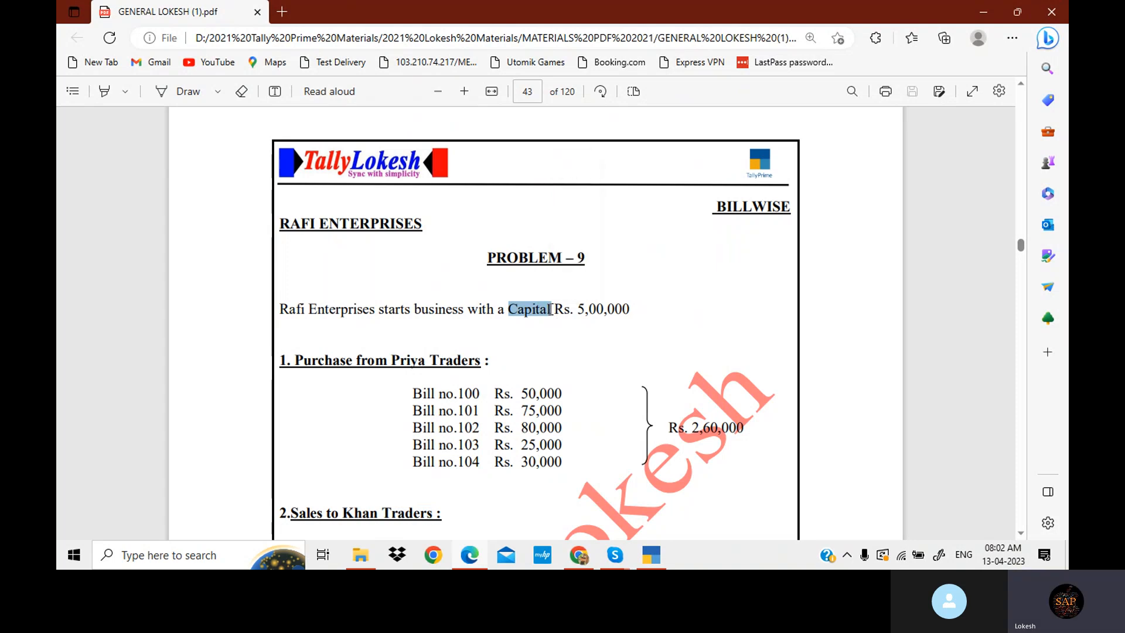
click(651, 555)
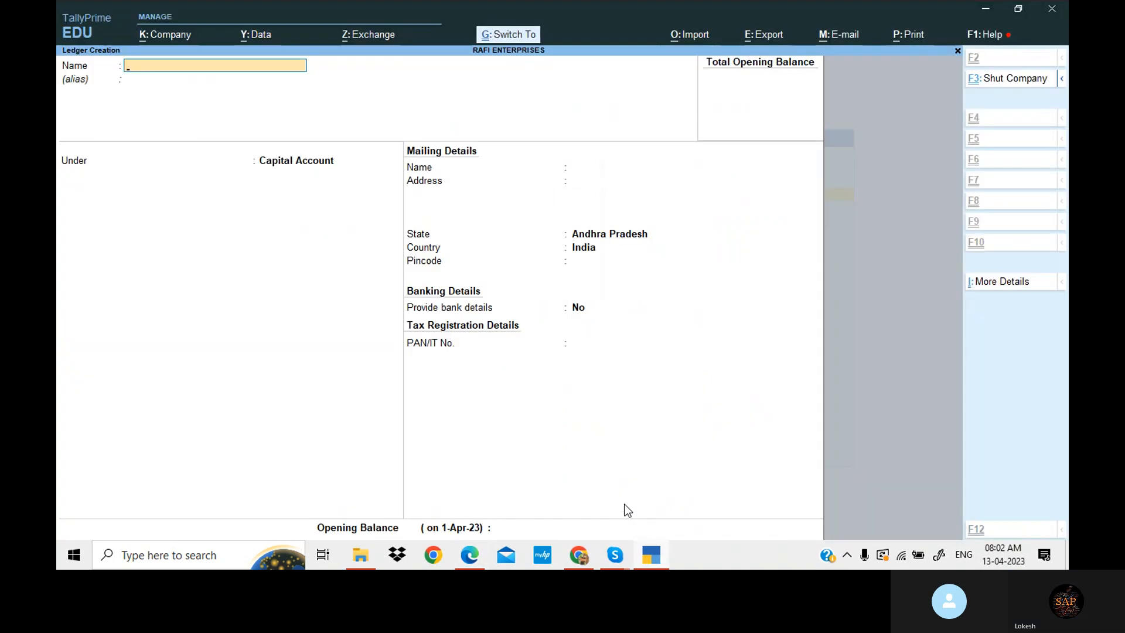
key(Return)
key(Return)
key(Return)
key(Return)
key(Return)
key(Return)
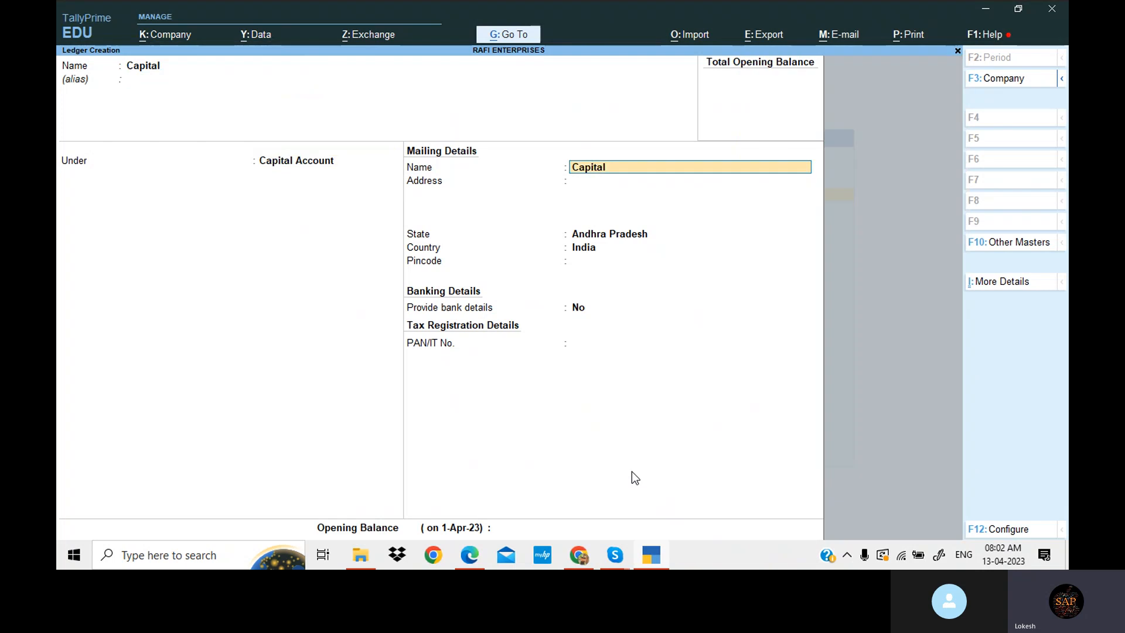
key(Return)
key(Return)
key(Return)
key(Return)
key(Return)
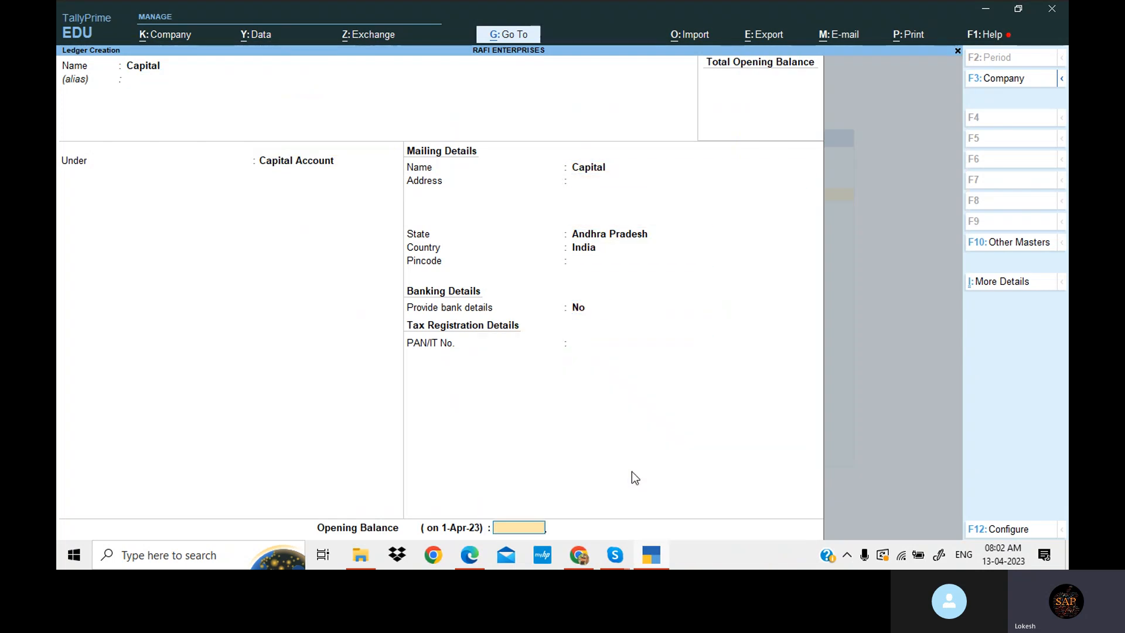
Step: Copy the word Purchase from the PDF and create a Purchase ledger under Purchase Accounts in TallyPrime
click(647, 554)
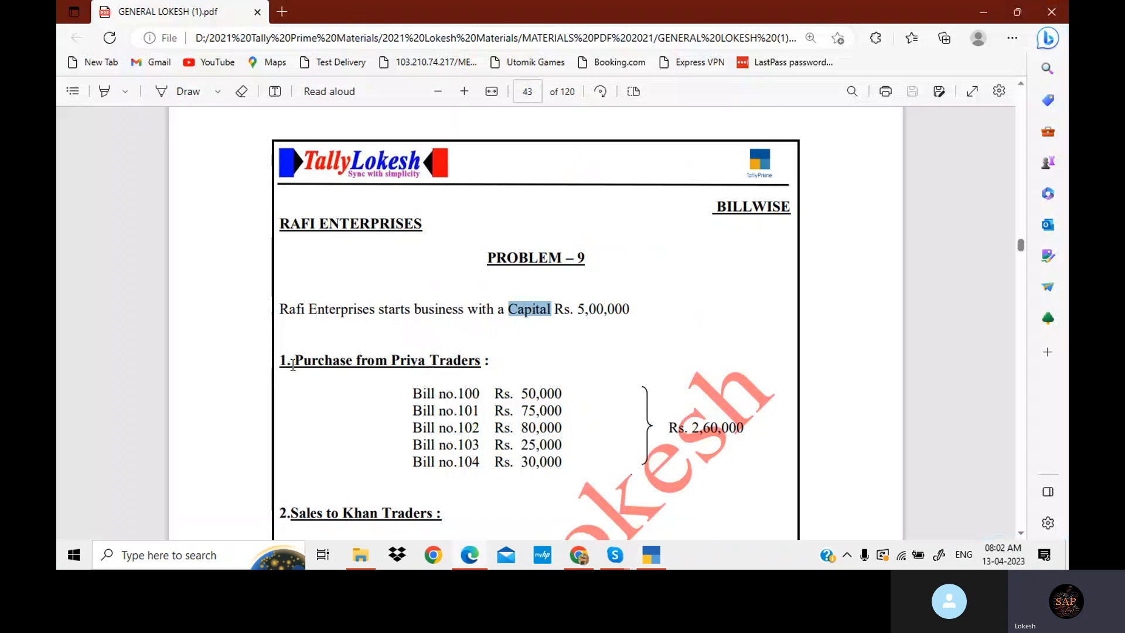
drag(293, 360, 353, 364)
key(ctrl+c)
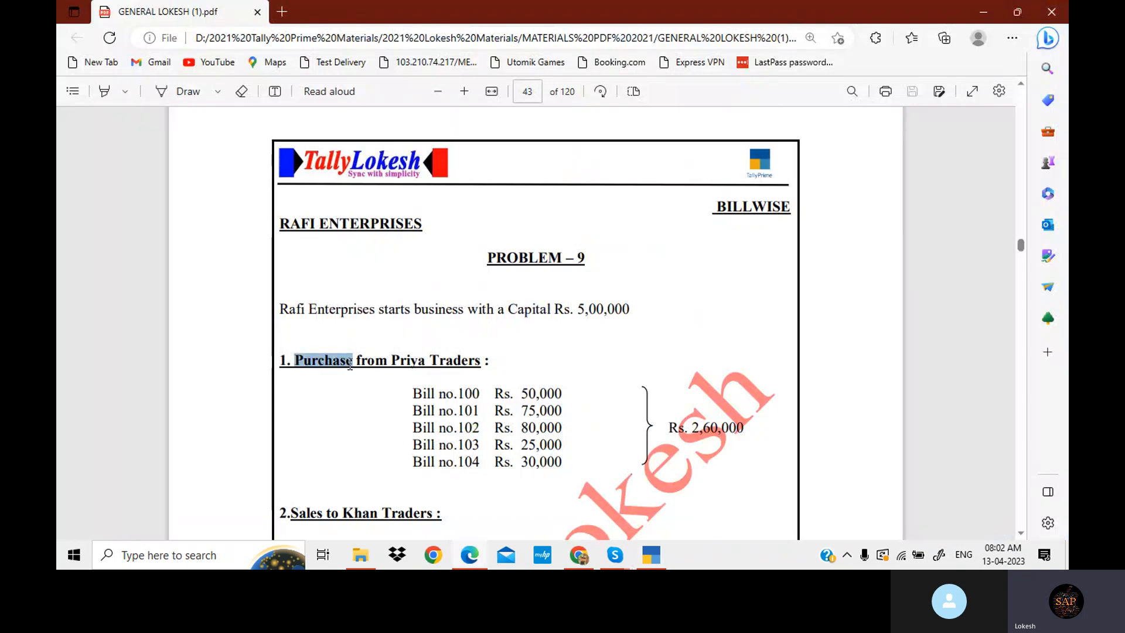
click(647, 555)
key(ctrl+v)
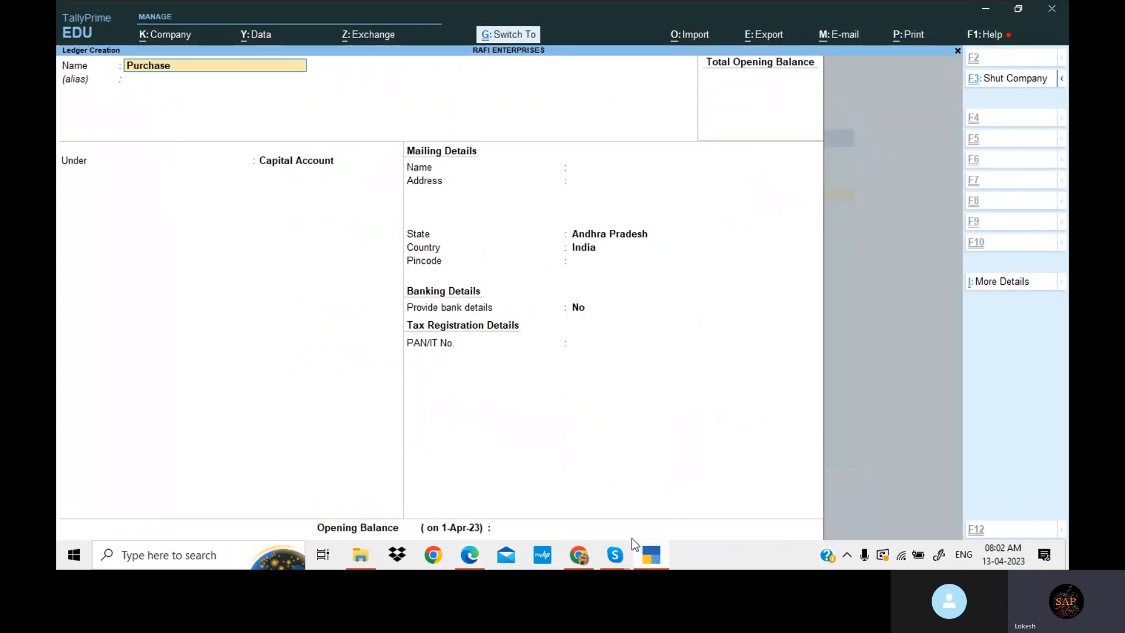
key(Return)
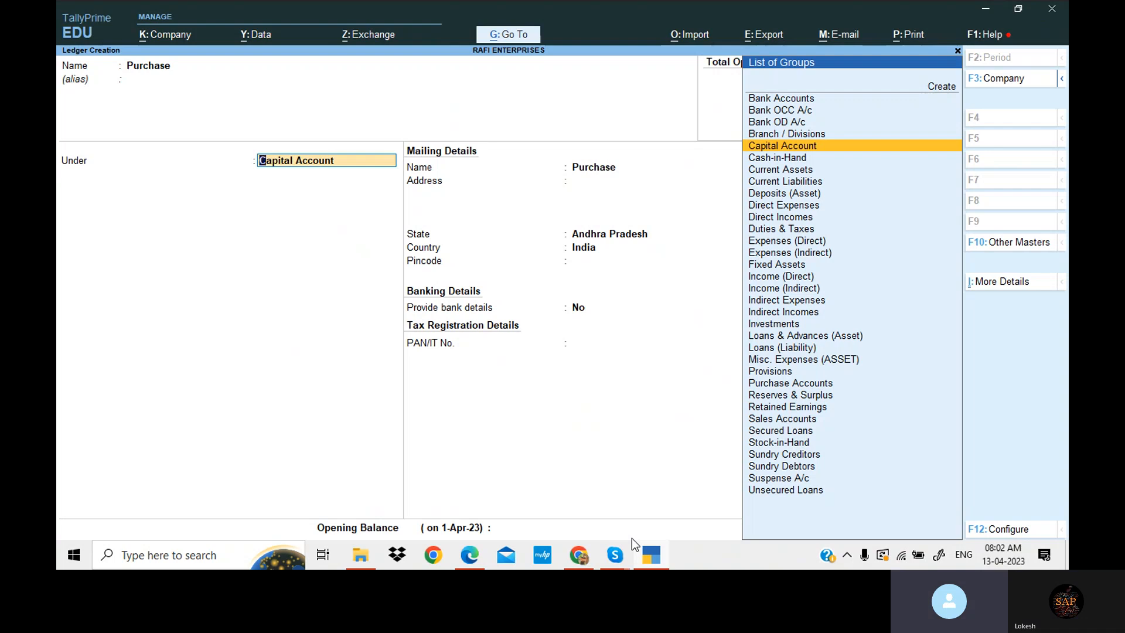
text(Pu)
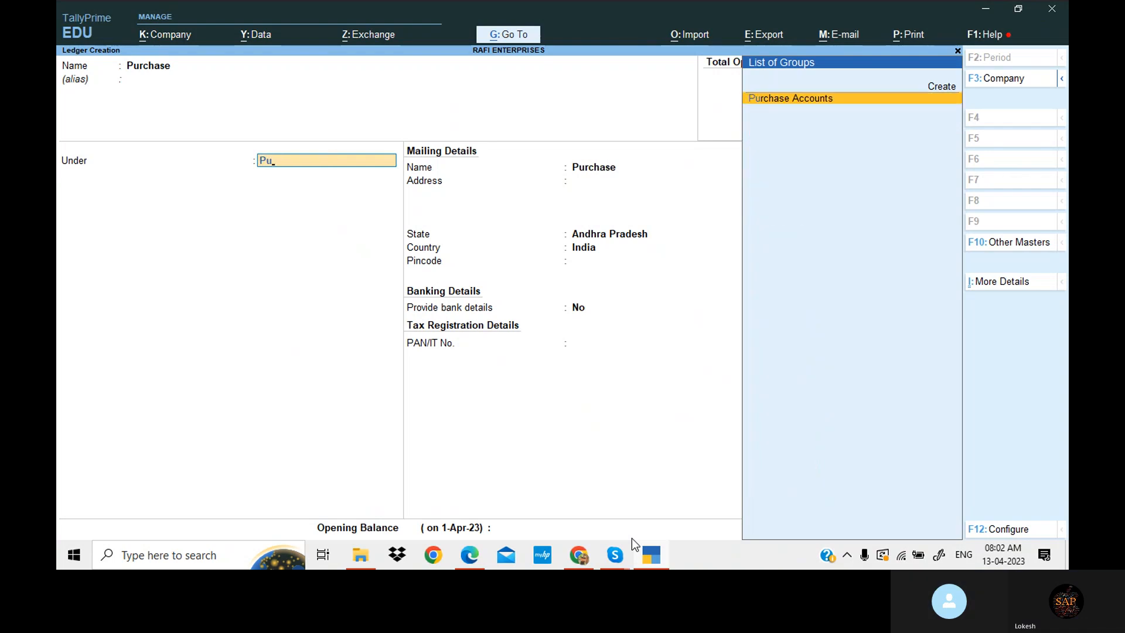
key(Return)
key(Return)
key(Return)
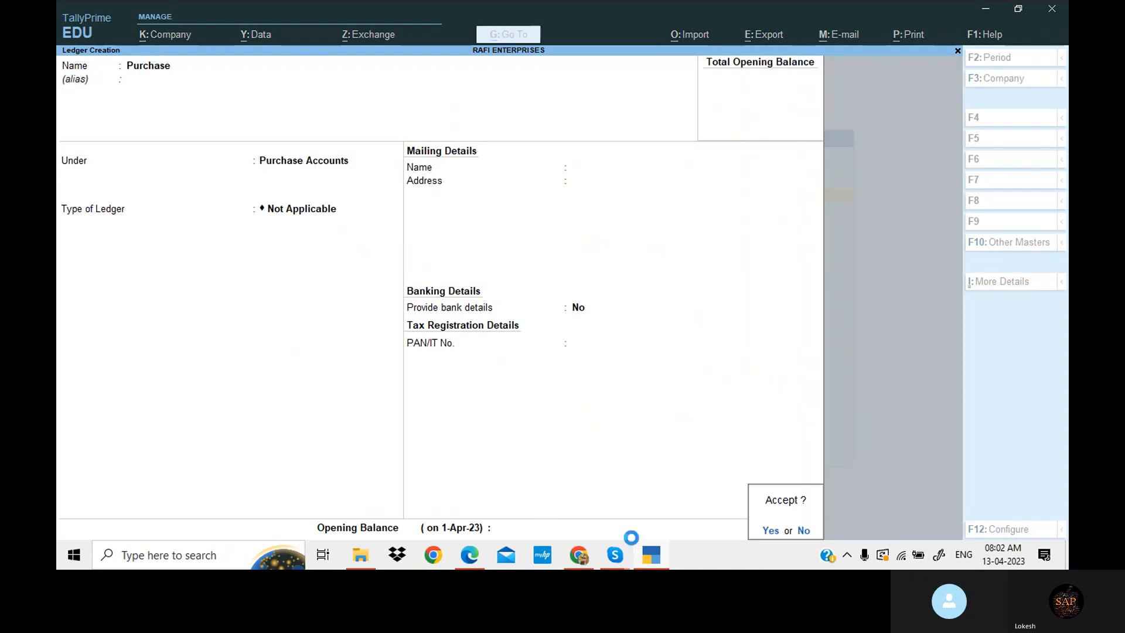
key(Return)
Step: Copy Priya Traders from the PDF, enter it as a new ledger name in TallyPrime and place it under Sundry Creditors
key(alt+Tab)
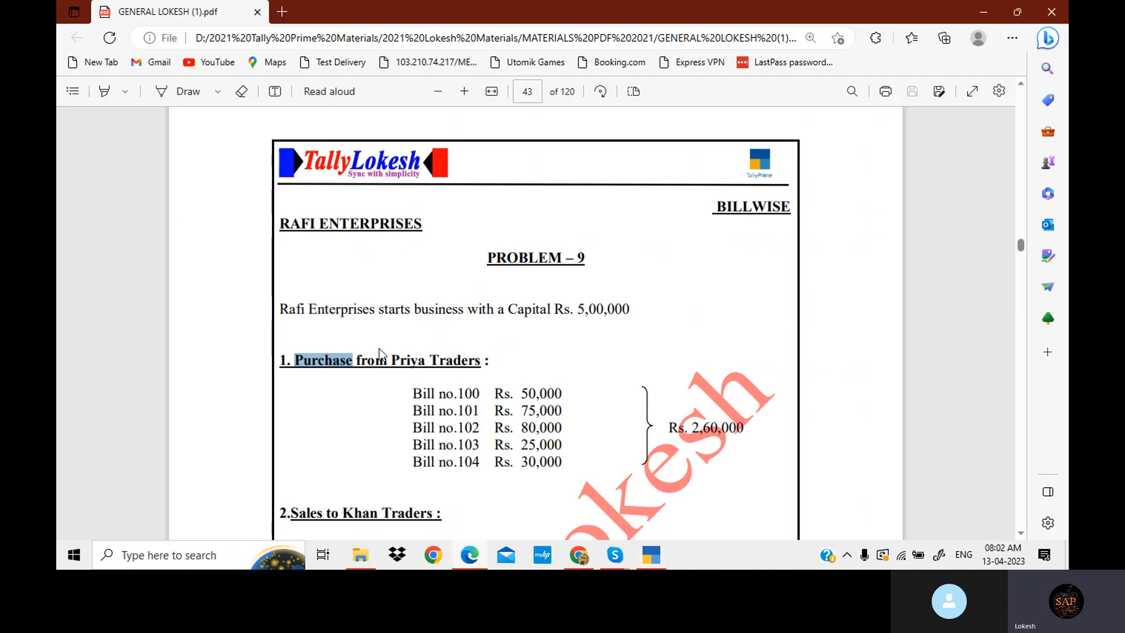
drag(391, 360, 468, 364)
key(ctrl+c)
click(658, 550)
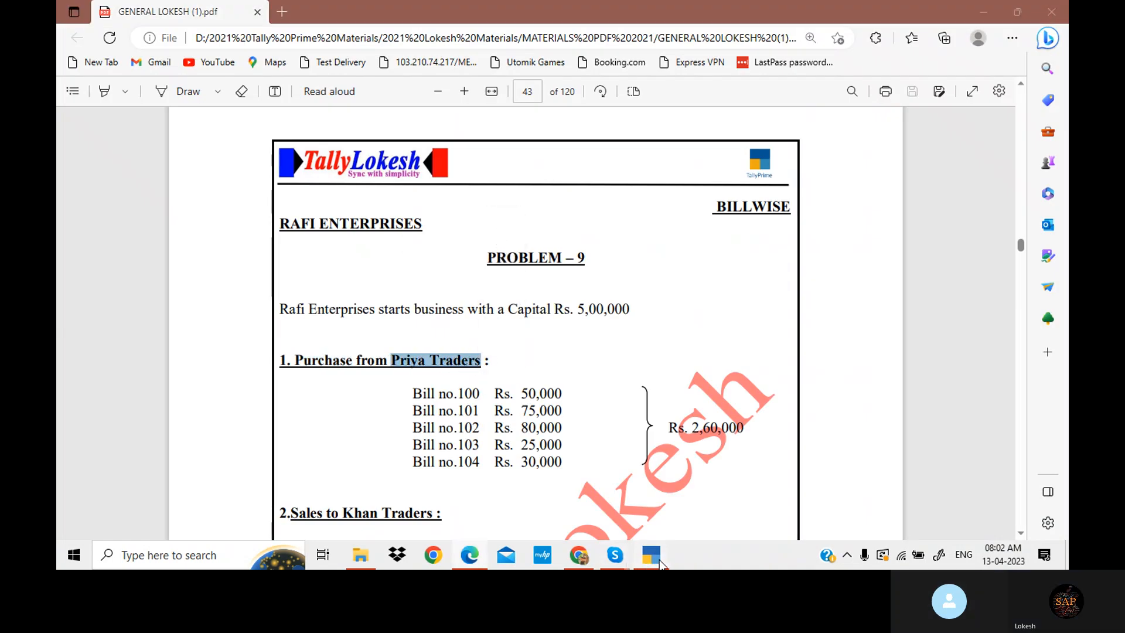
key(ctrl+alt+v)
key(Return)
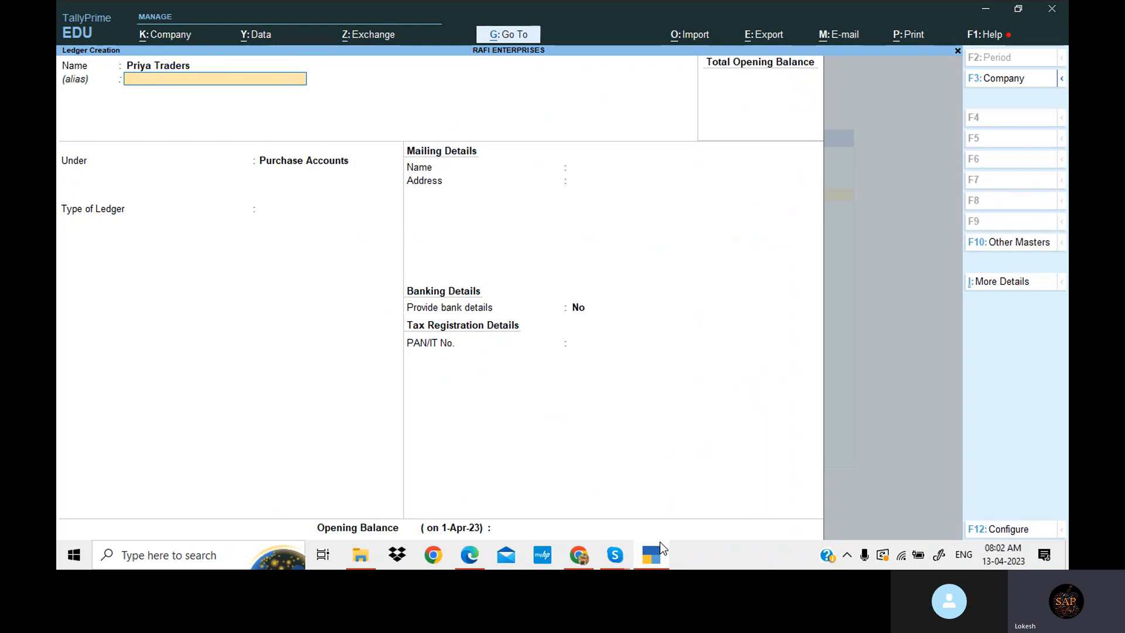
key(Return)
text(Sun)
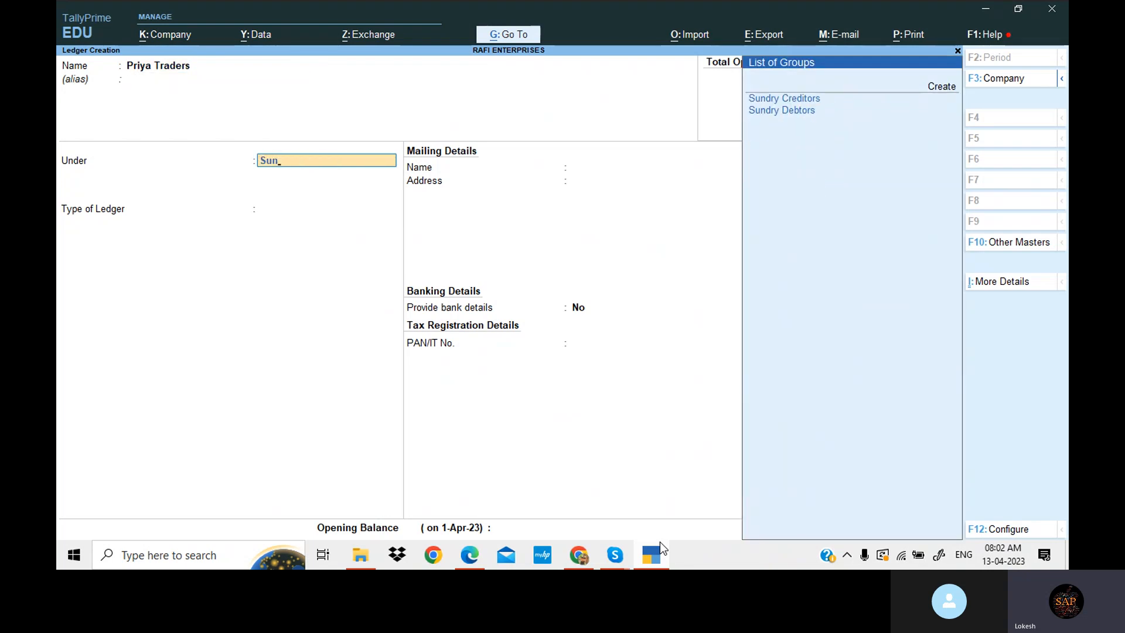
key(Return)
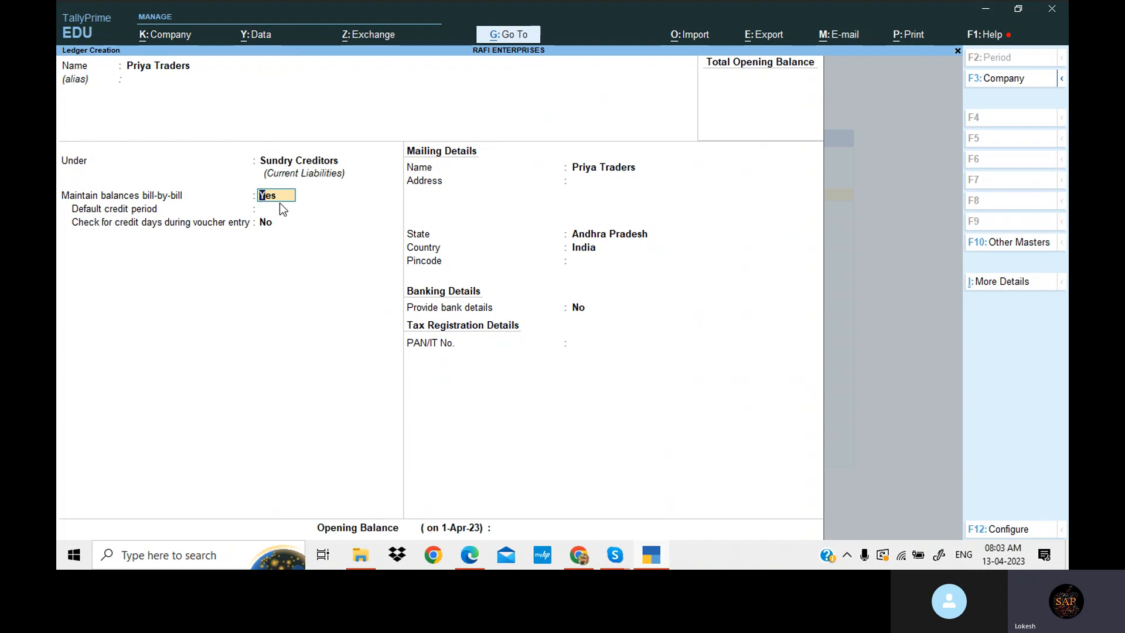
Step: Keep bill-by-bill balances enabled for Priya Traders, leave the mailing, bank and tax details at their defaults, and save the ledger
key(Return)
key(Return)
key(Return)
key(Return)
key(Return)
key(Return)
key(Return)
key(Return)
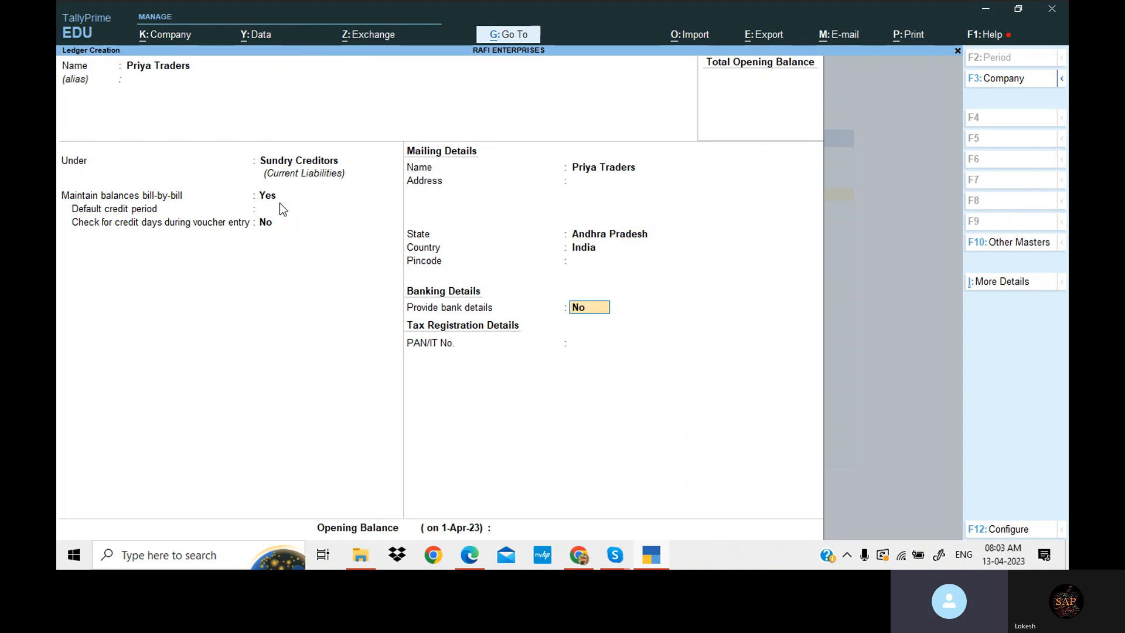
key(Return)
key(Return)
key(Return)
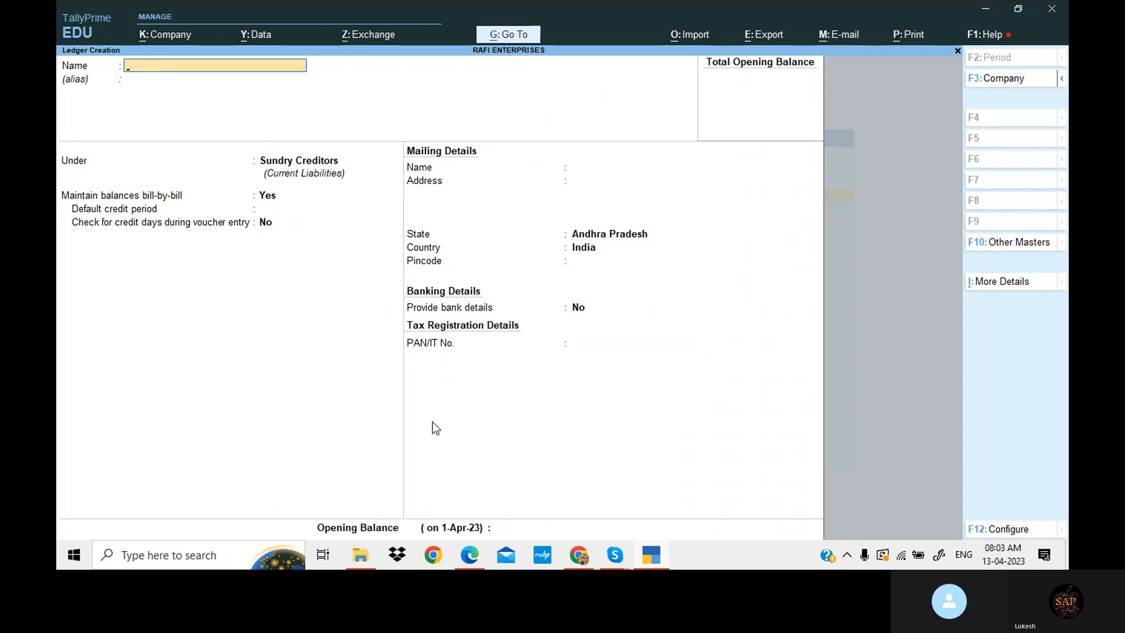
Step: Copy the word Sales from the PDF and create a .Sales ledger under Sales Accounts in TallyPrime
click(476, 553)
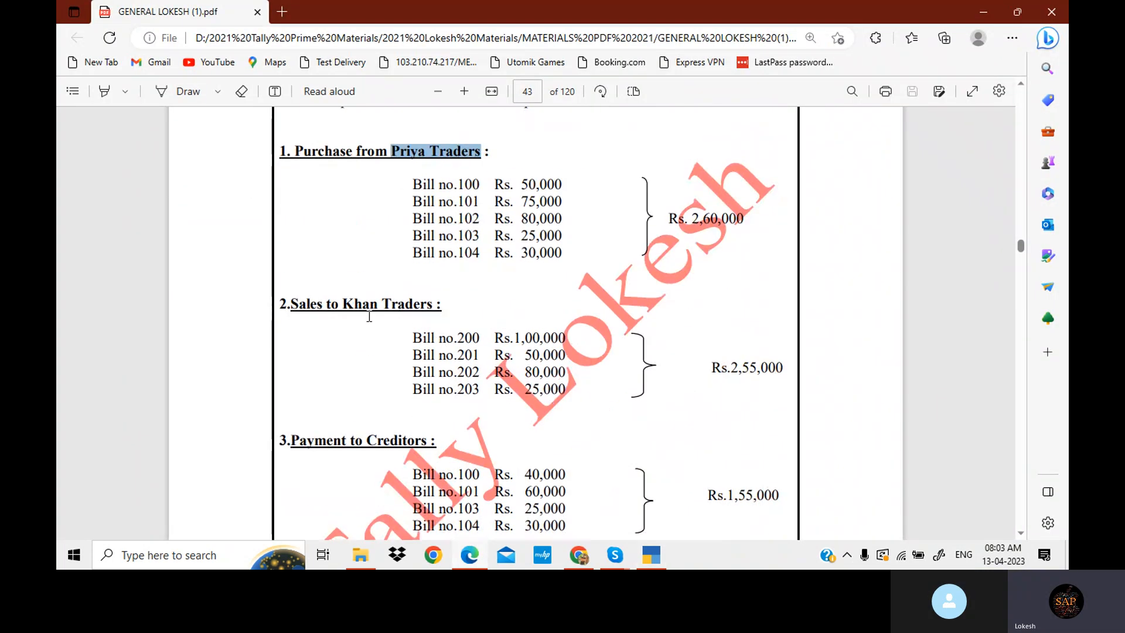
drag(291, 308, 324, 309)
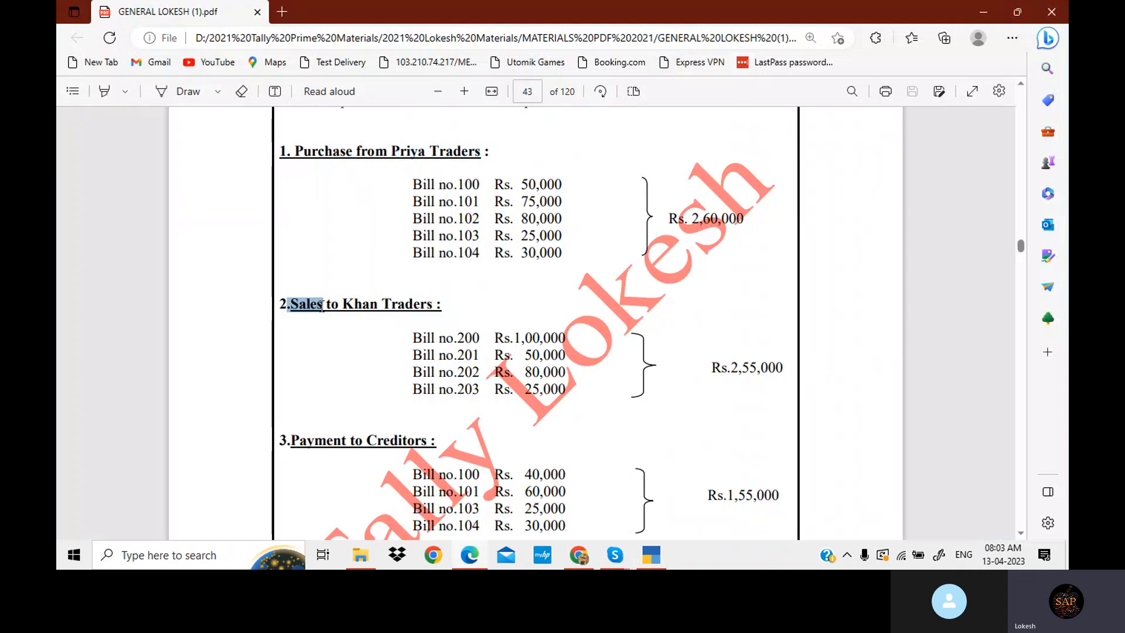
key(ctrl+c)
click(651, 553)
key(ctrl+v)
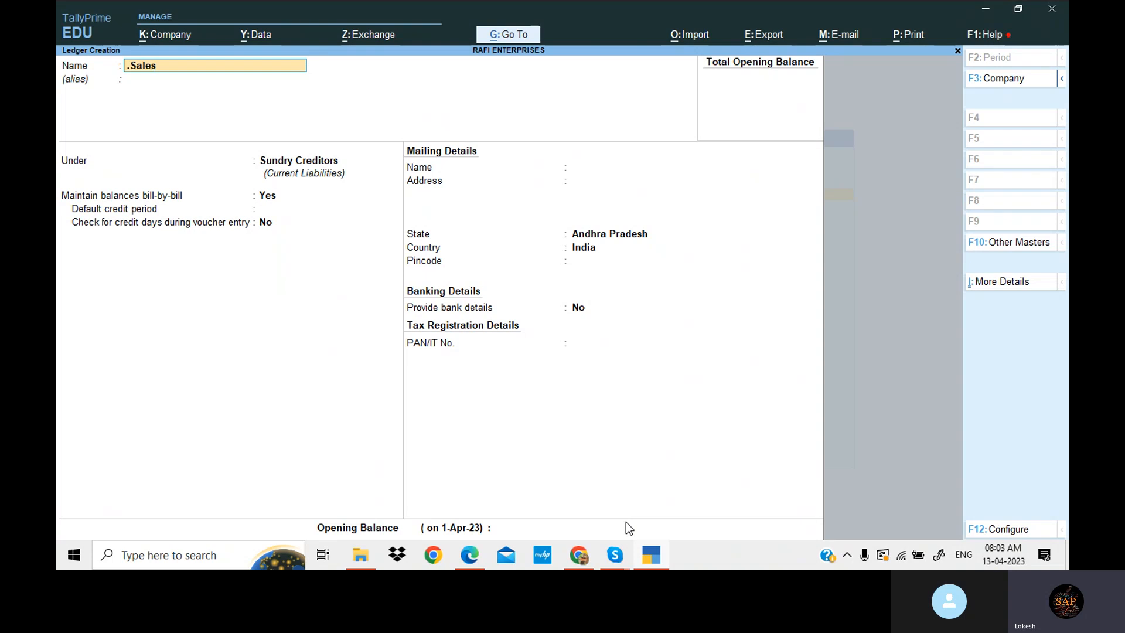
key(Return)
text(Sa)
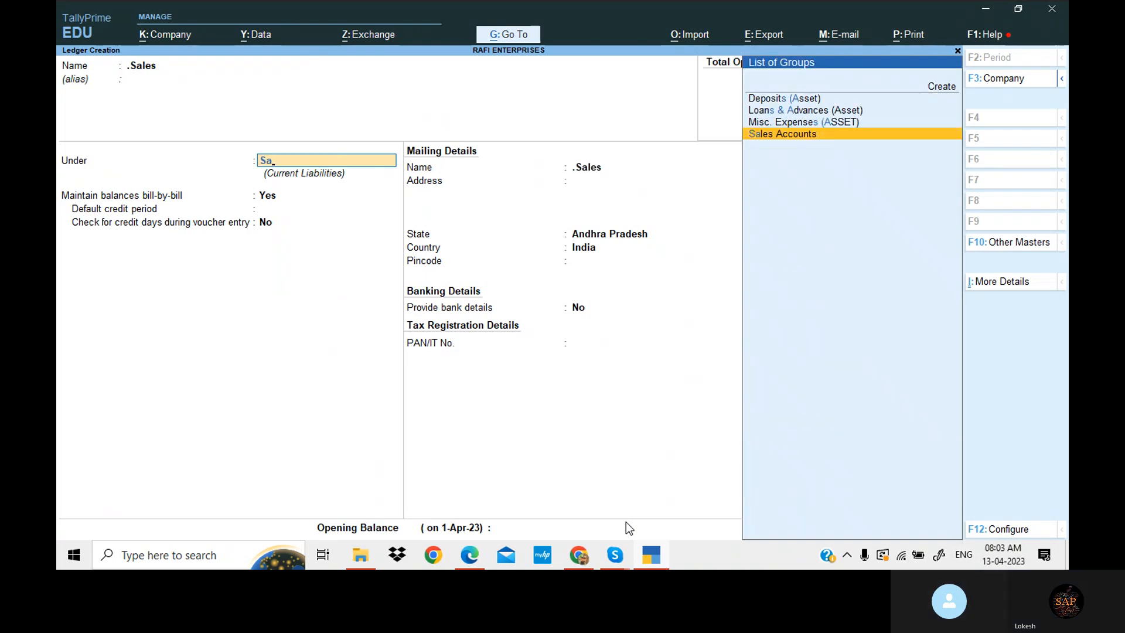
key(Return)
key(Return)
key(Return)
key(Return)
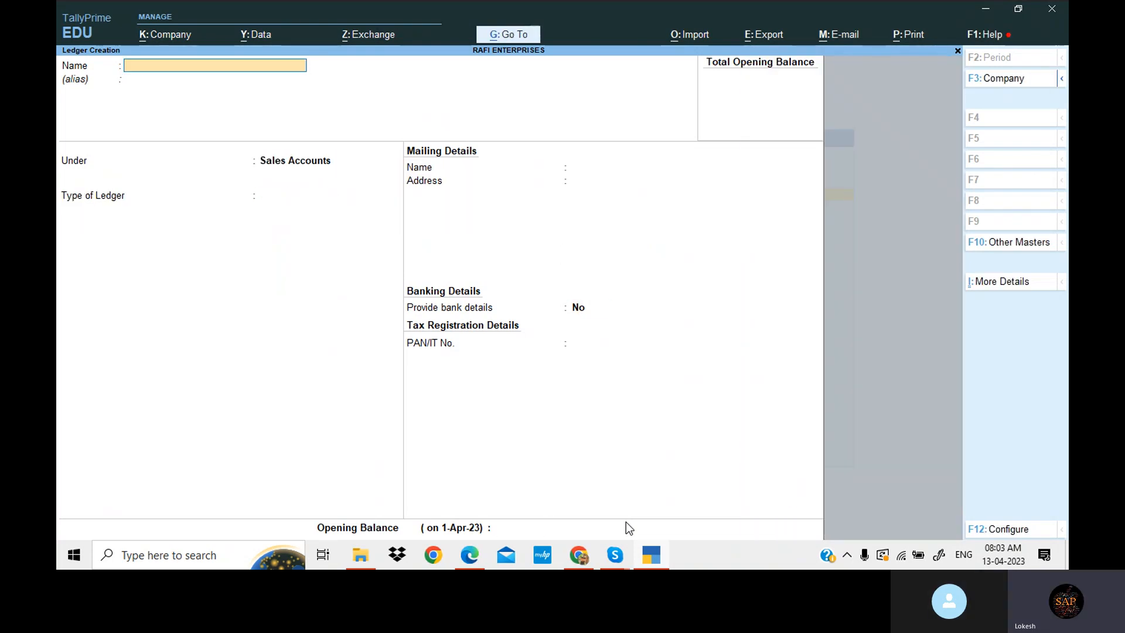
Step: Copy Khan Traders from the PDF, enter it as a new ledger name in TallyPrime and place it under Sundry Debtors
click(661, 555)
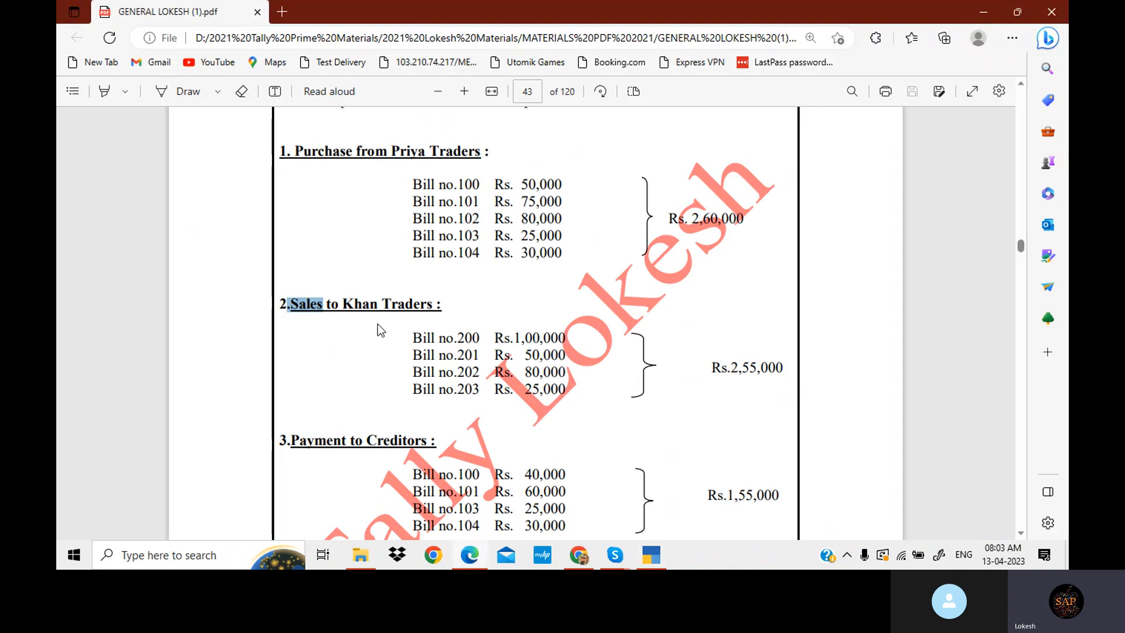
drag(342, 303, 434, 303)
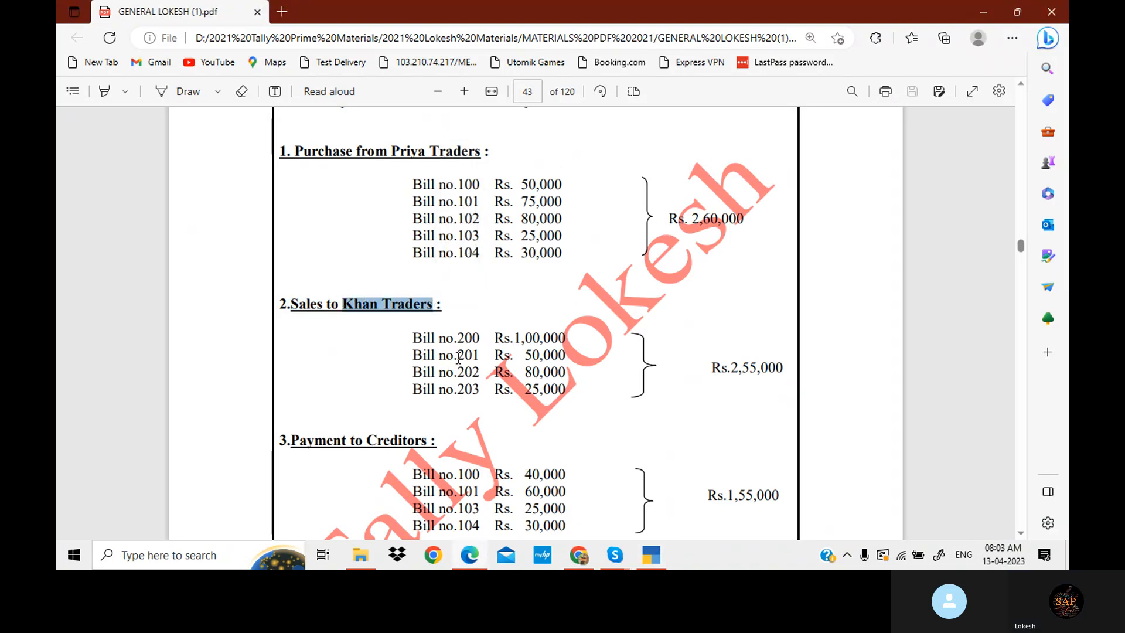
click(651, 554)
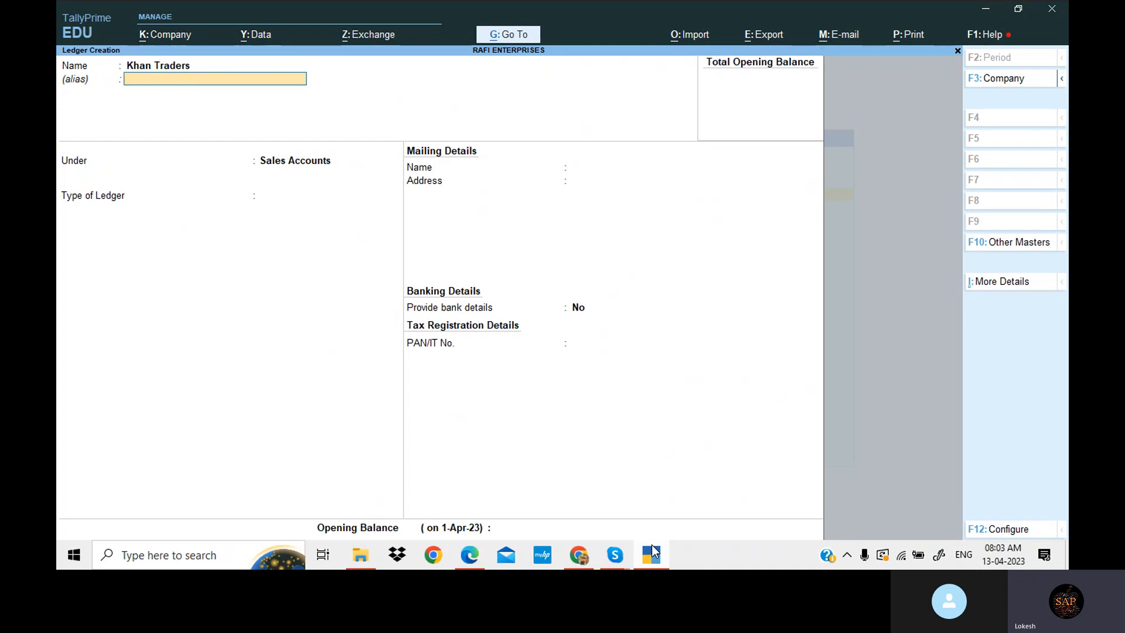
key(Return)
text(Sun)
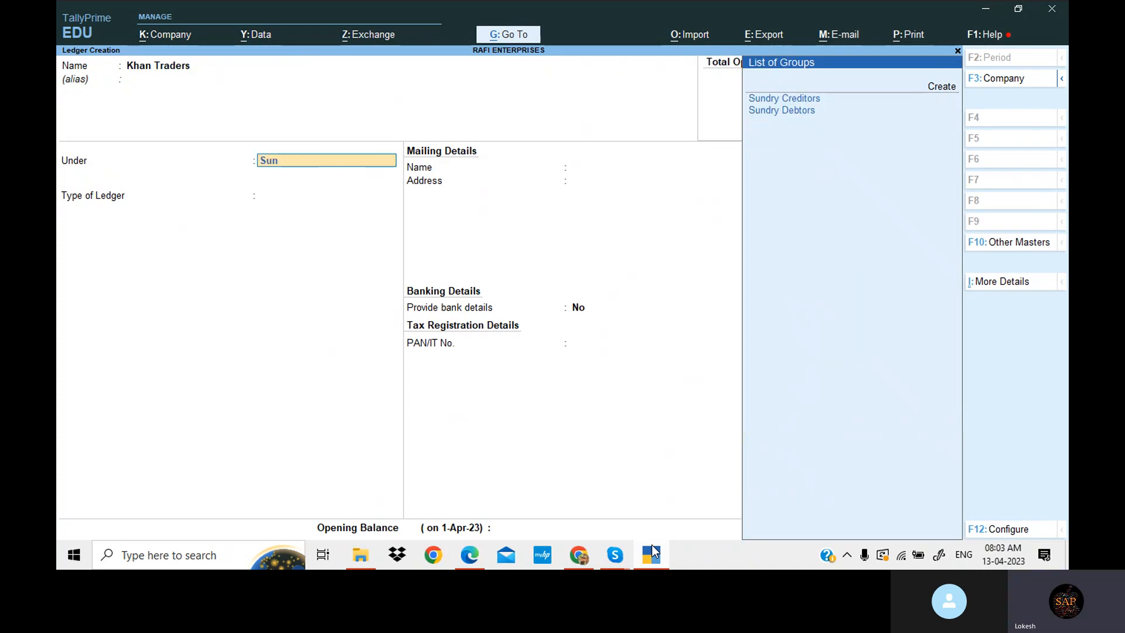
key(Down)
key(Return)
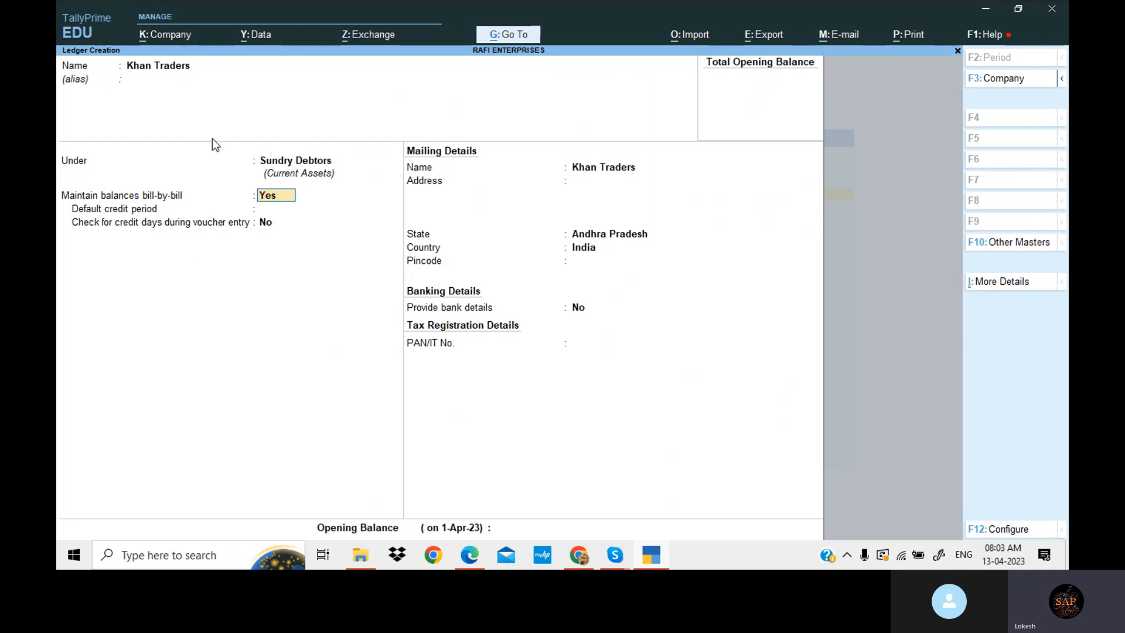
Step: Keep bill-by-bill balances enabled for Khan Traders, leave the mailing, bank and tax details at their defaults, and save the ledger
key(Return)
key(Return)
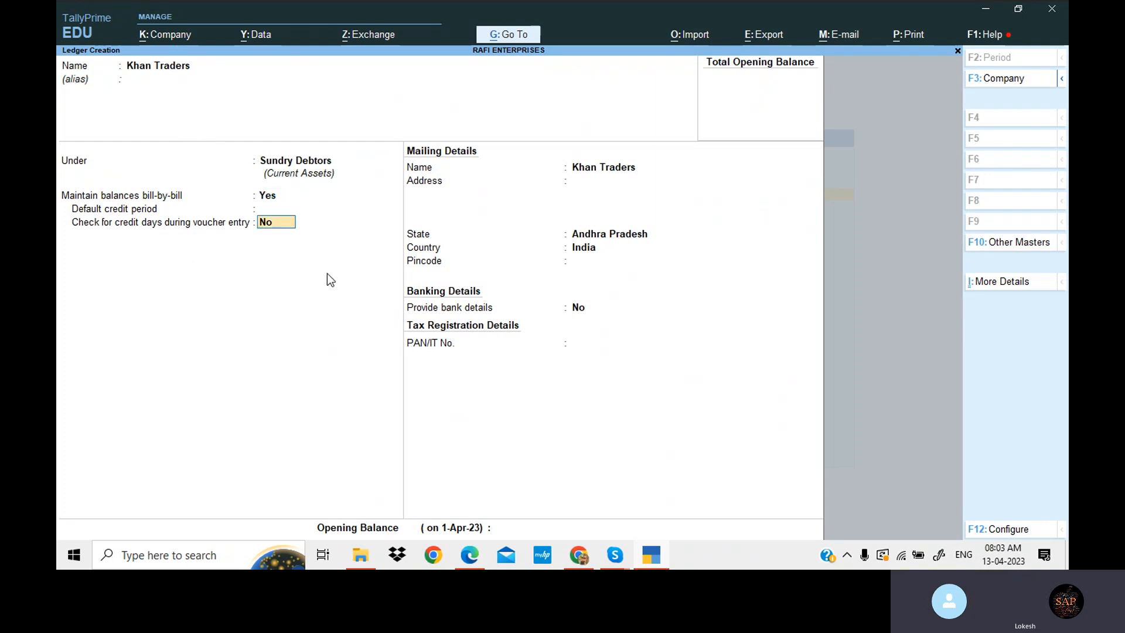
key(Return)
key(Return)
key(Return)
key(Return)
key(Return)
key(Return)
key(Return)
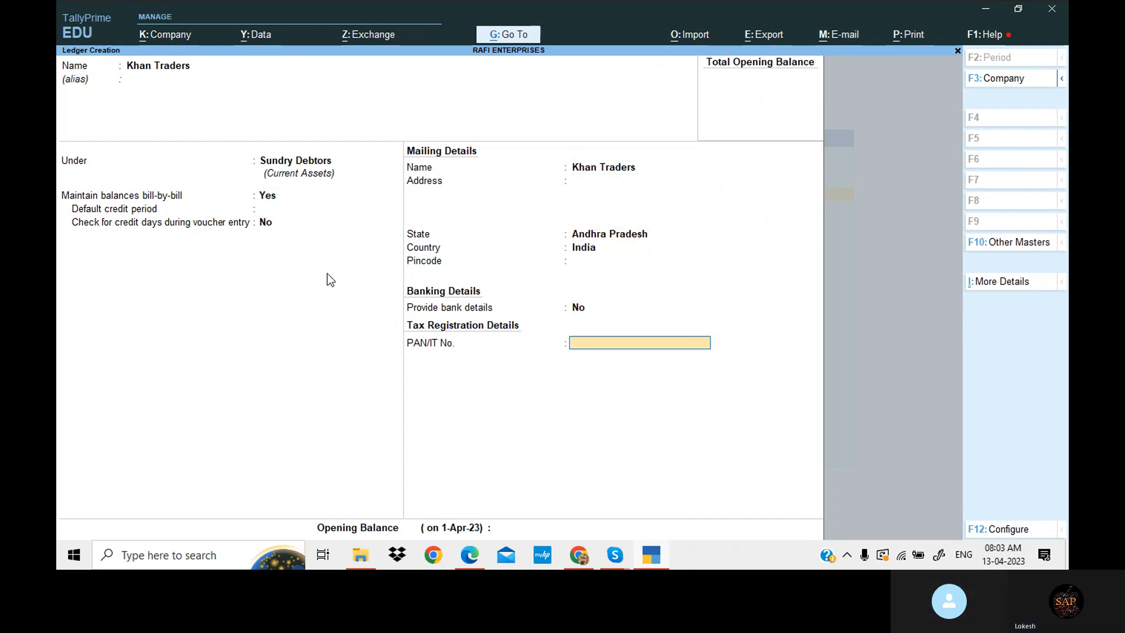
key(Return)
key(Return)
key(Return)
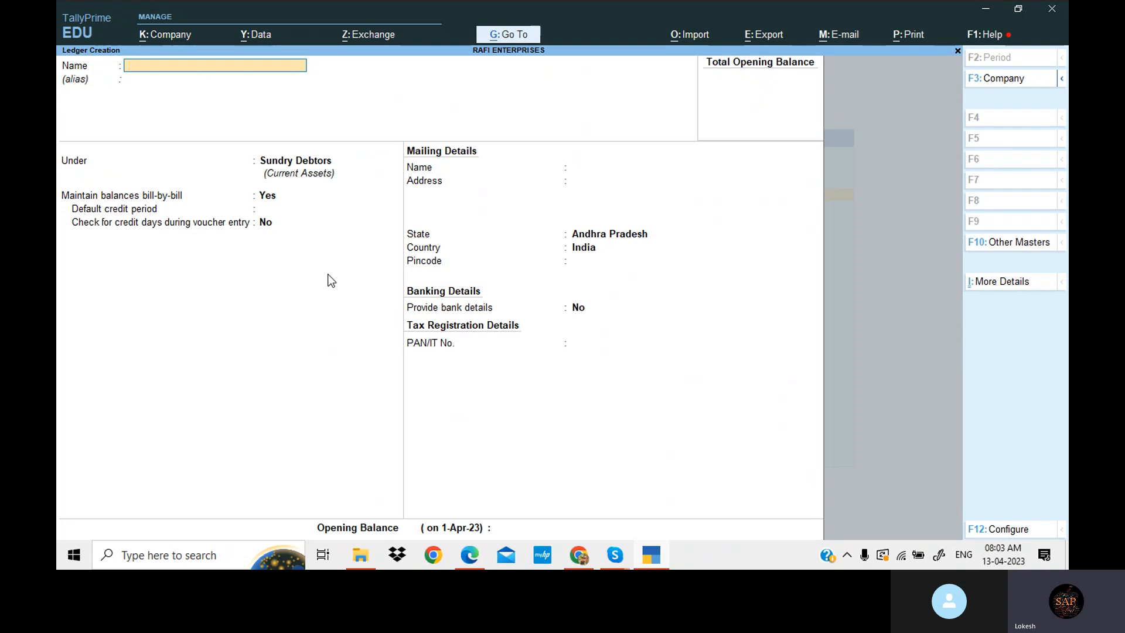
Step: Leave ledger creation and start a Receipt voucher for Rafi Enterprises
key(Escape)
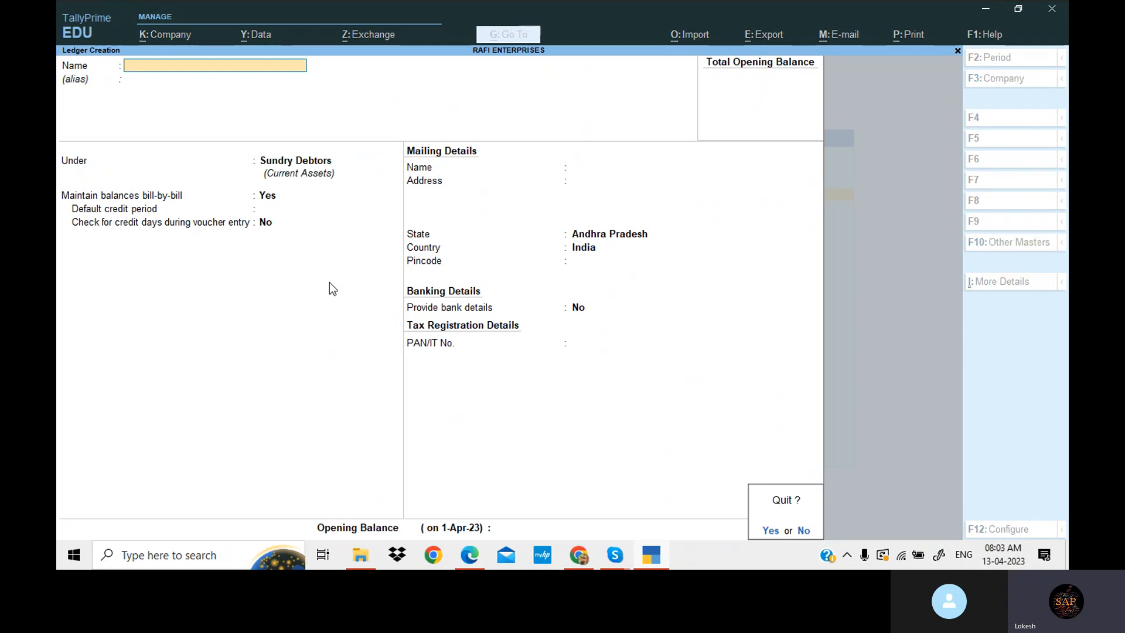
key(Return)
key(Escape)
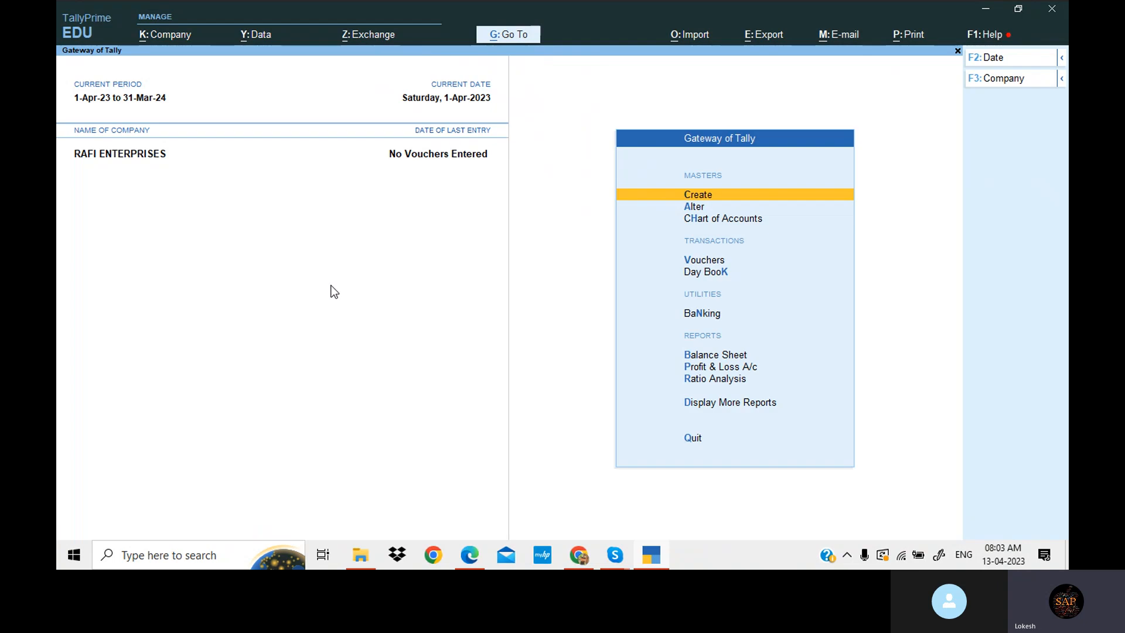
key(Down)
key(Down)
key(Down)
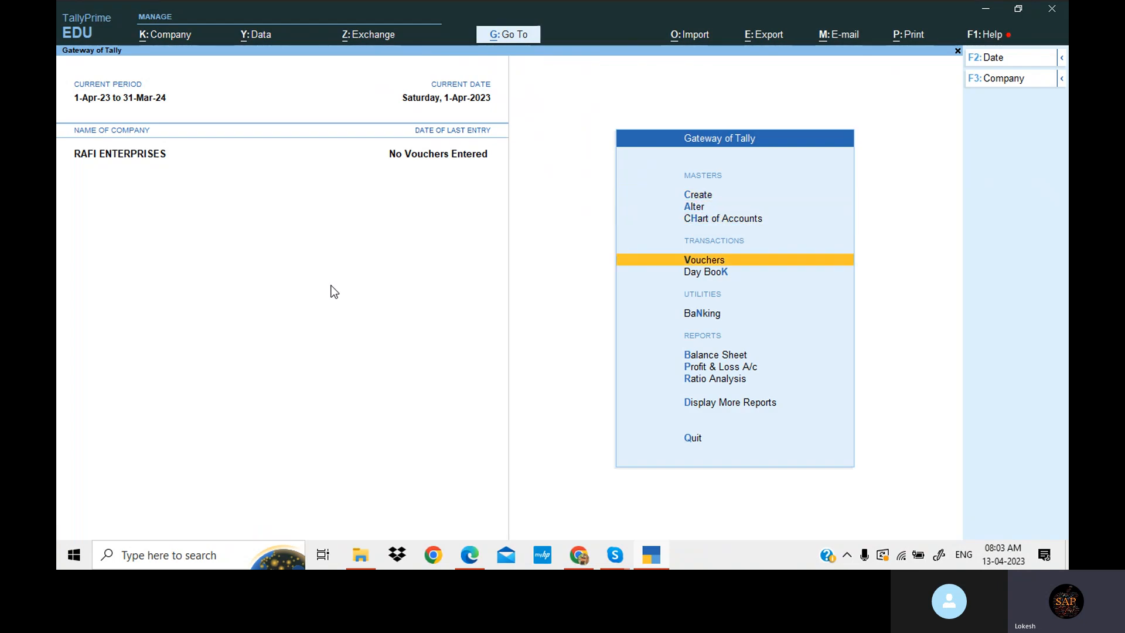
key(Return)
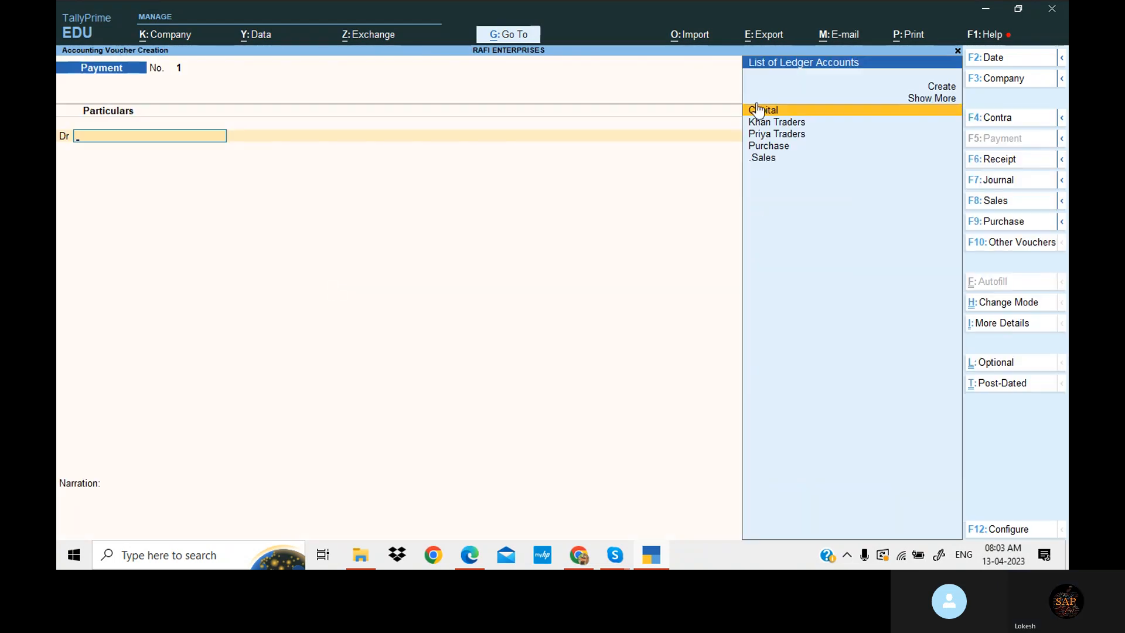
click(1024, 167)
Step: Look up the capital amount in the PDF and credit Capital with 5,00,000 in the TallyPrime receipt voucher
click(663, 555)
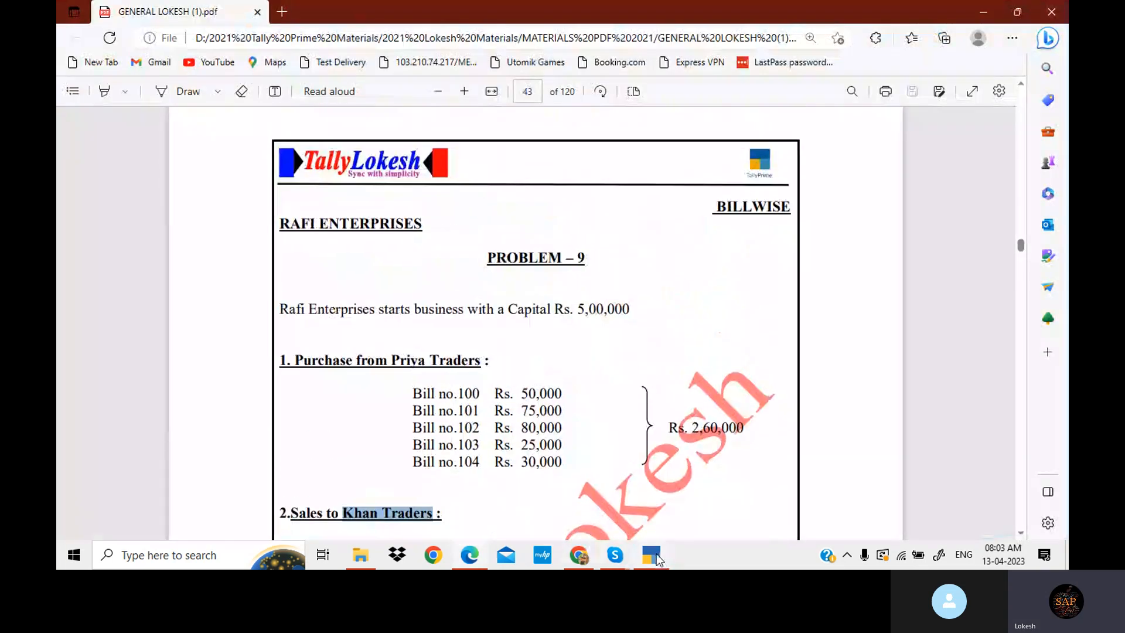
click(657, 557)
text(5,00,)
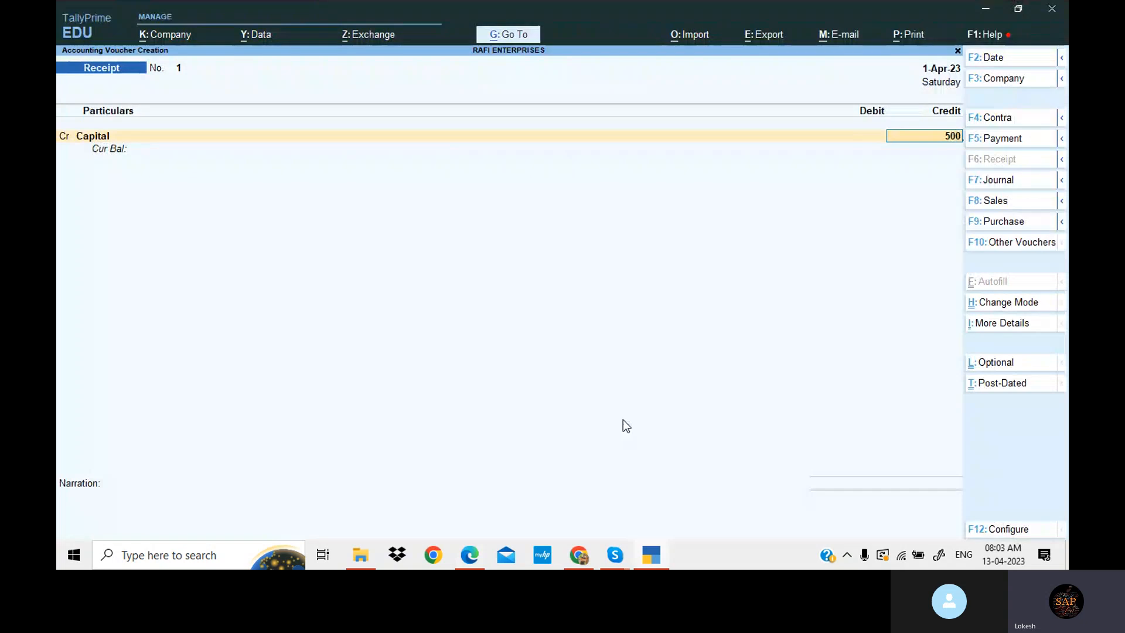
text(000)
key(Return)
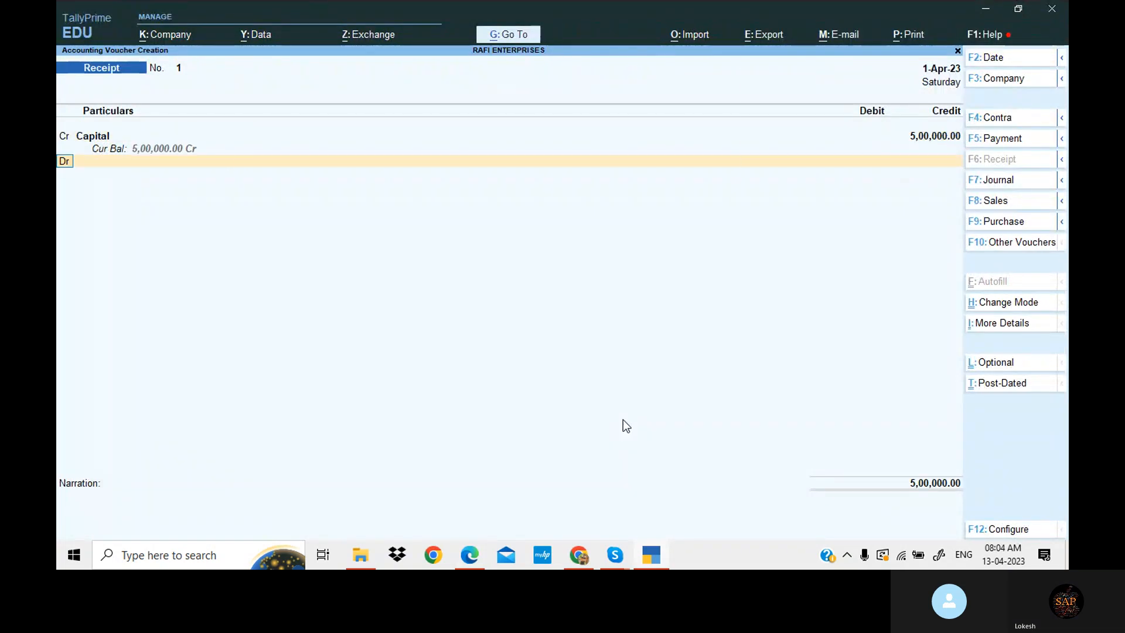
Step: Debit Cash with 5,00,000, leave the narration empty and save the receipt voucher
key(Return)
key(Down)
key(Return)
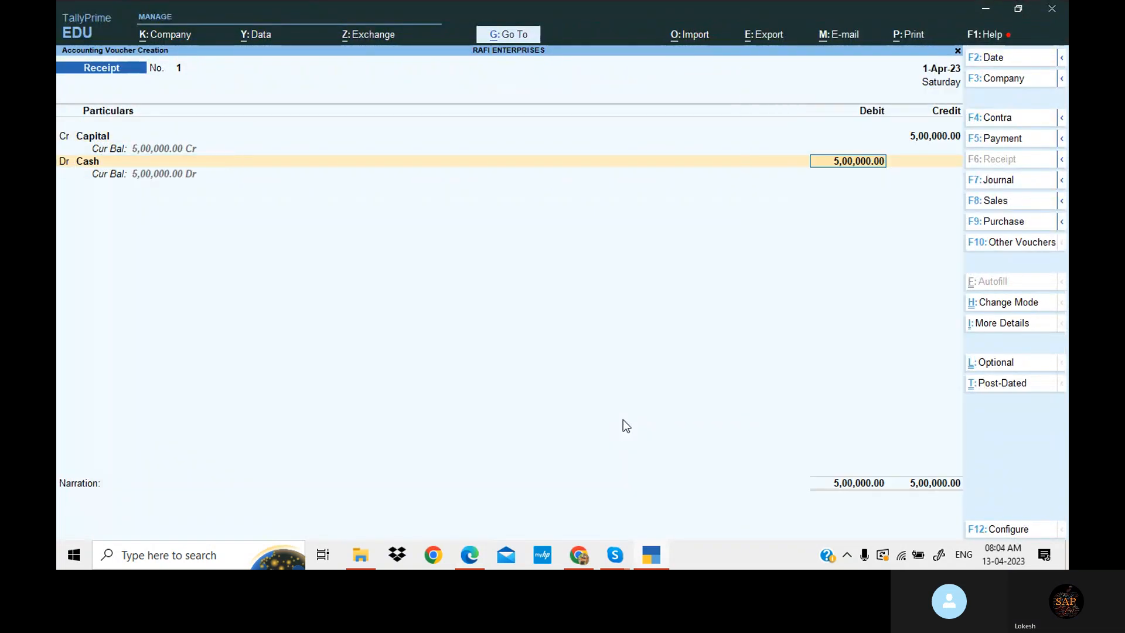
key(Return)
key(Return)
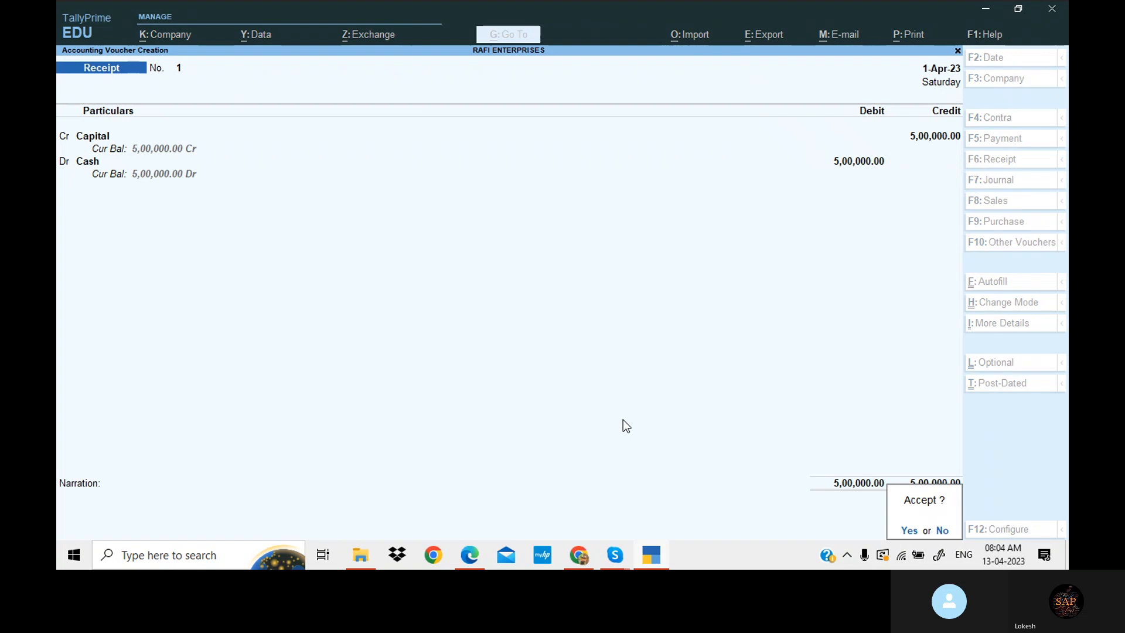
key(Return)
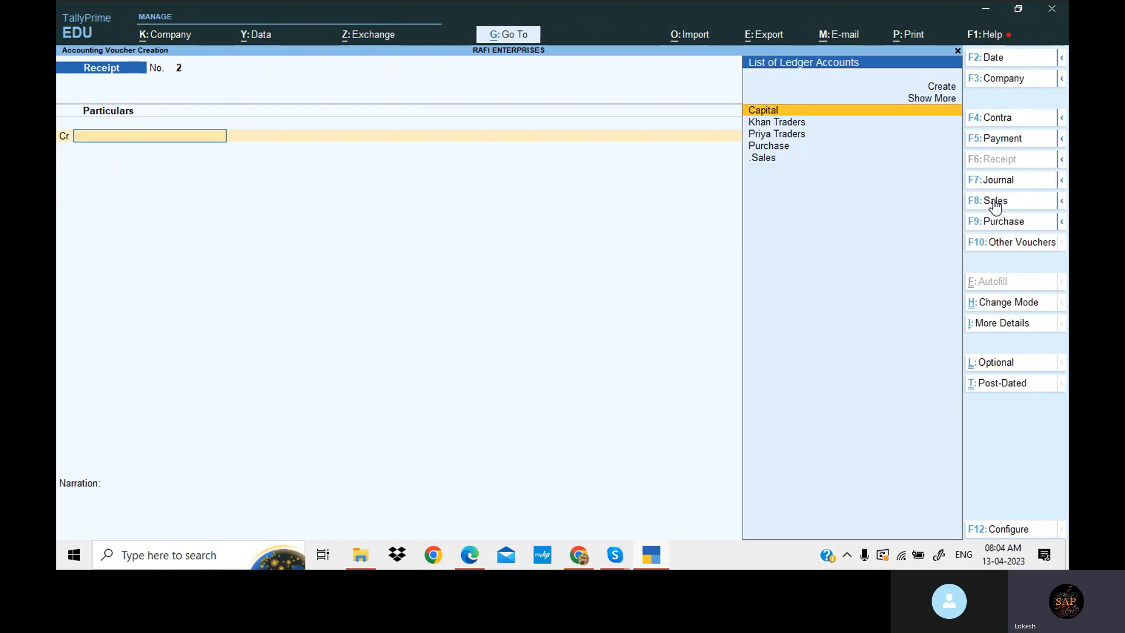
Step: Start a Purchase voucher and change its entry mode to As Voucher
click(1018, 226)
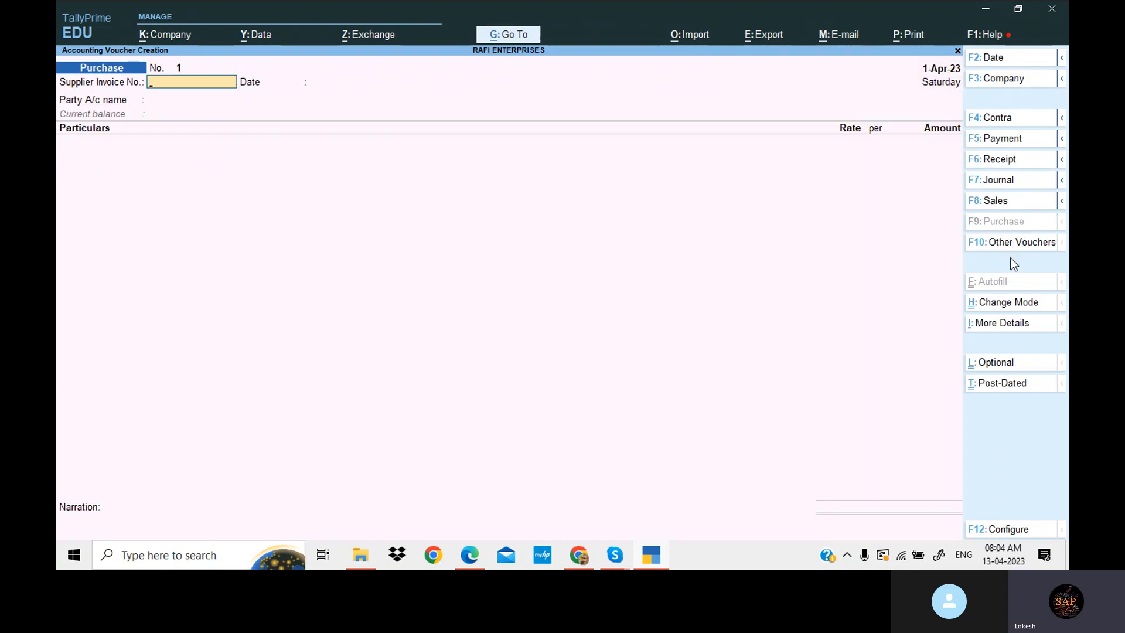
click(1013, 303)
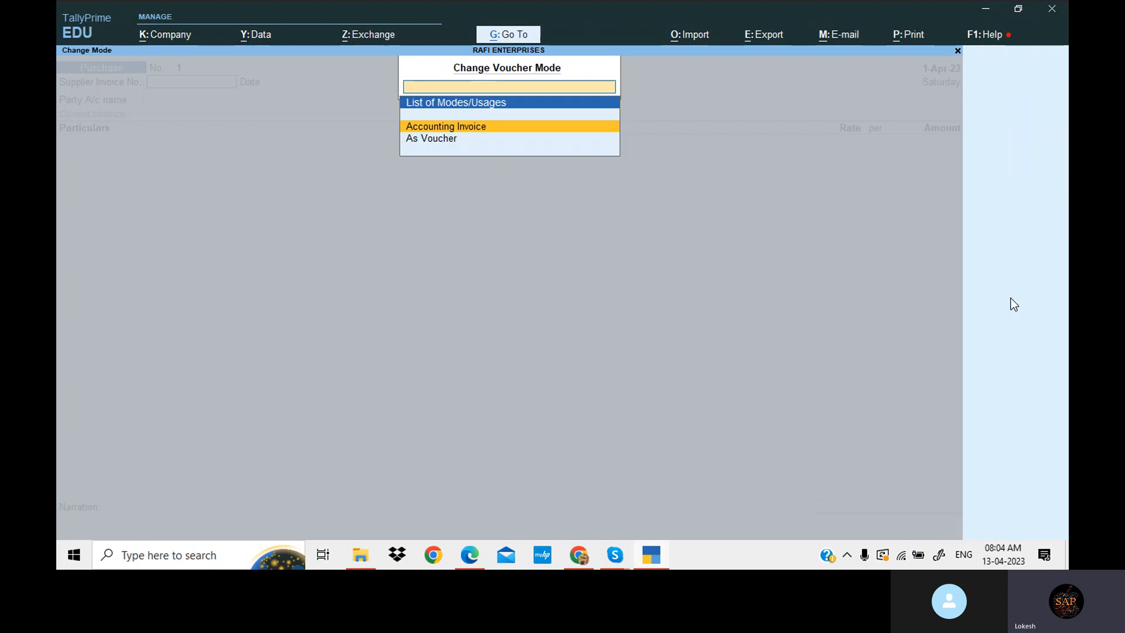
key(Down)
key(Return)
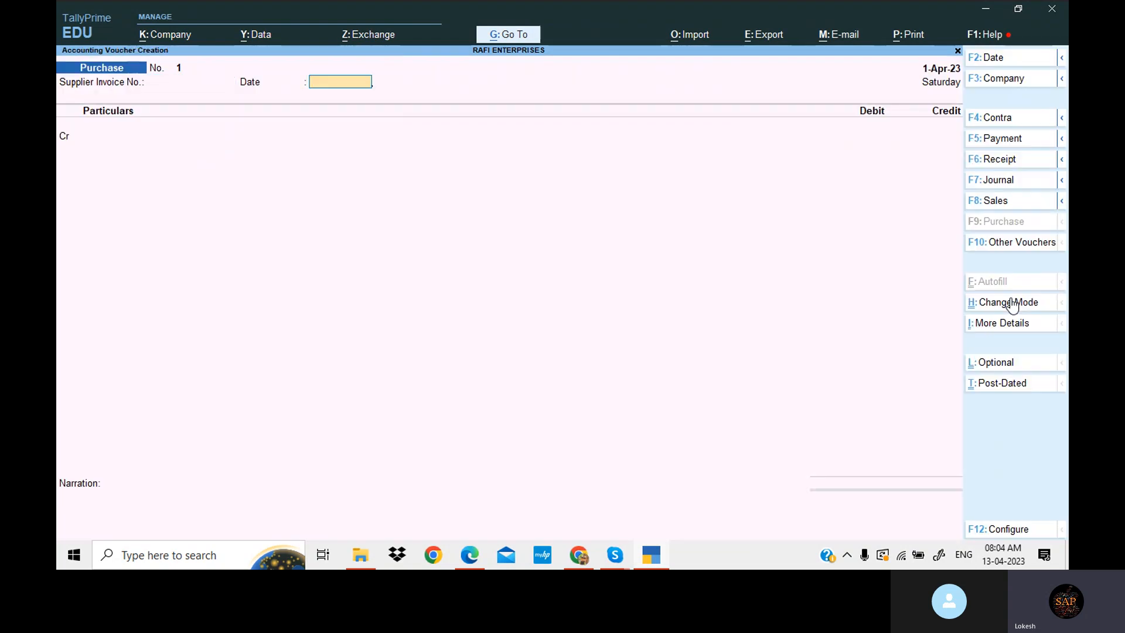
Step: Credit Priya Traders in the purchase voucher, leaving the supplier invoice, receipt and party details at their defaults
key(Return)
key(Return)
key(Down)
key(Down)
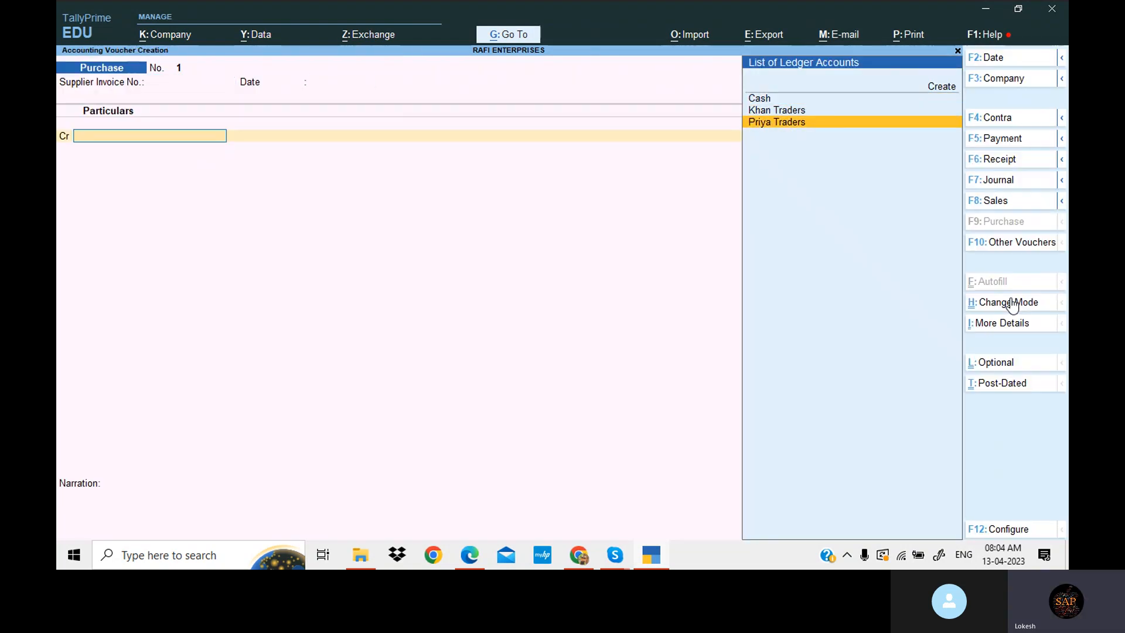
key(Return)
key(Return)
key(Return)
key(Return)
key(Return)
key(Return)
key(Return)
key(Return)
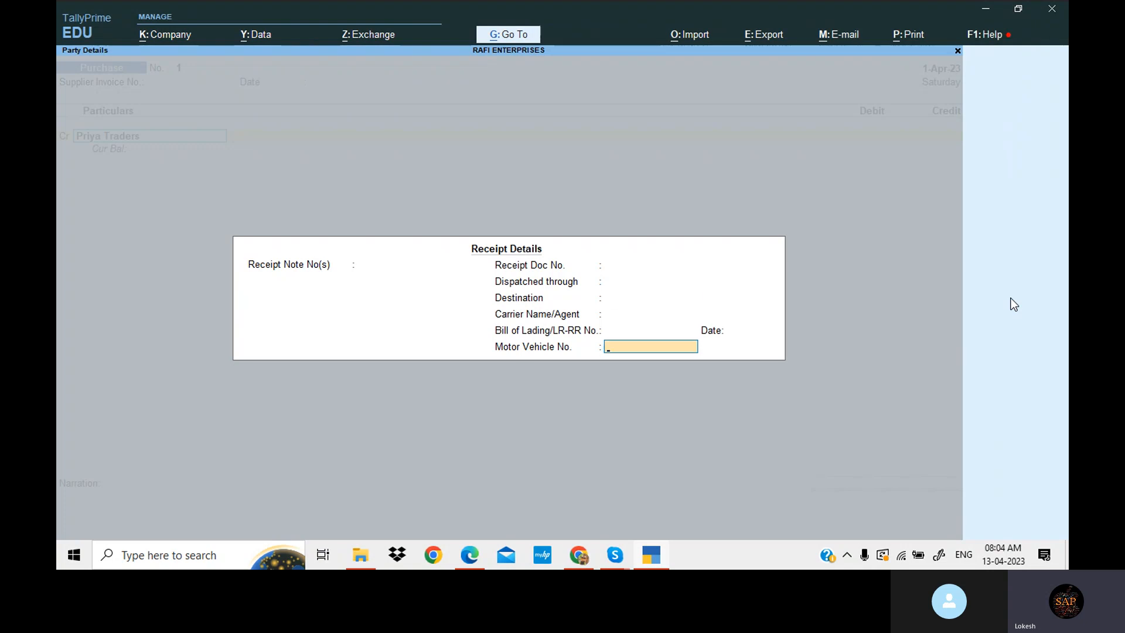
key(Return)
key(Return)
key(Return)
key(Return)
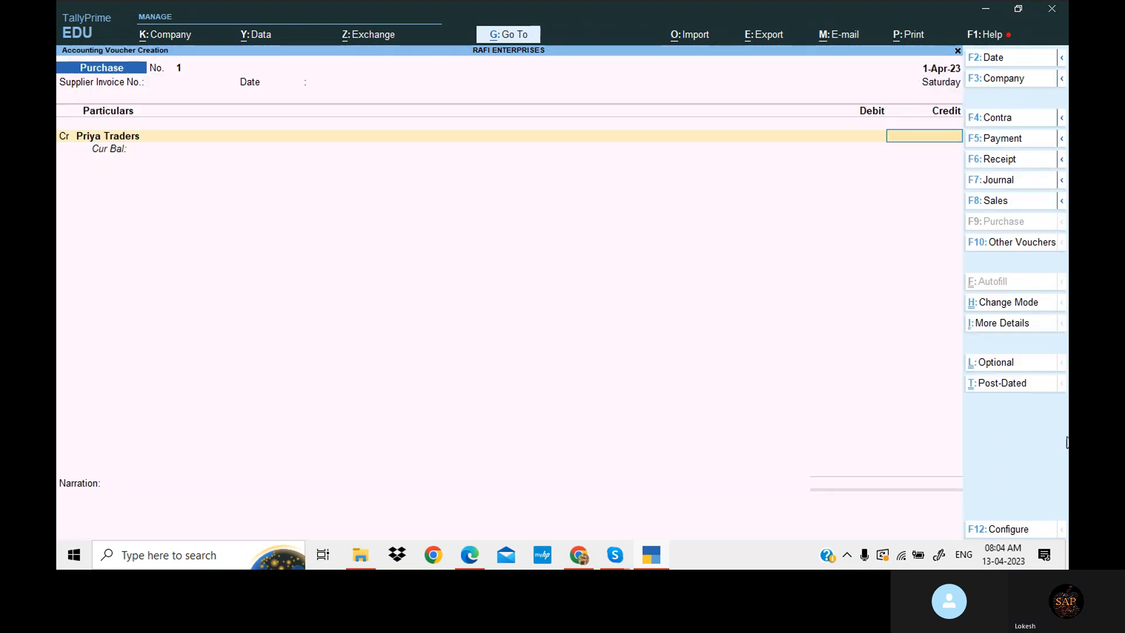
Step: Look up the Priya Traders purchase total in the PDF and enter 2,60,000 as the credit amount in TallyPrime
click(655, 560)
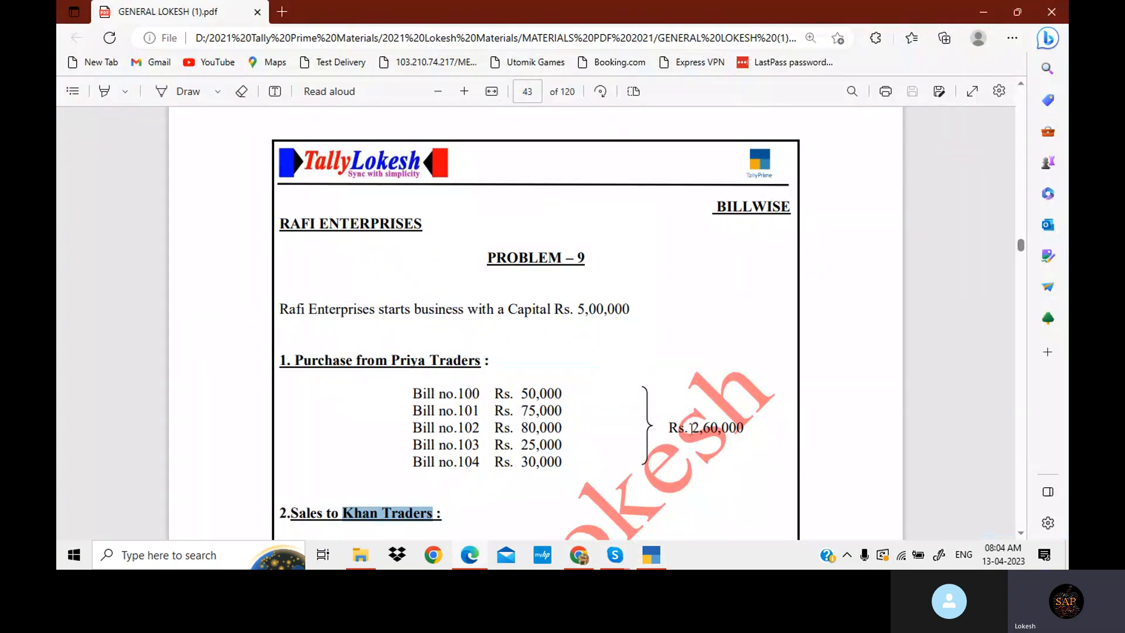
scroll(703, 325, down, 3)
drag(693, 288, 744, 288)
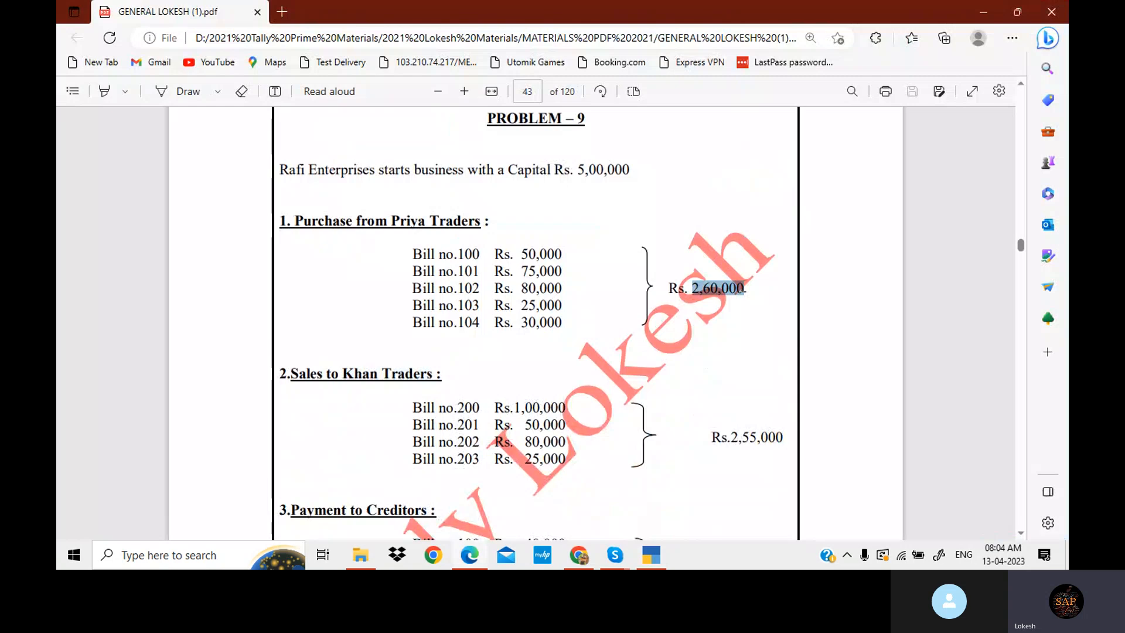
click(651, 555)
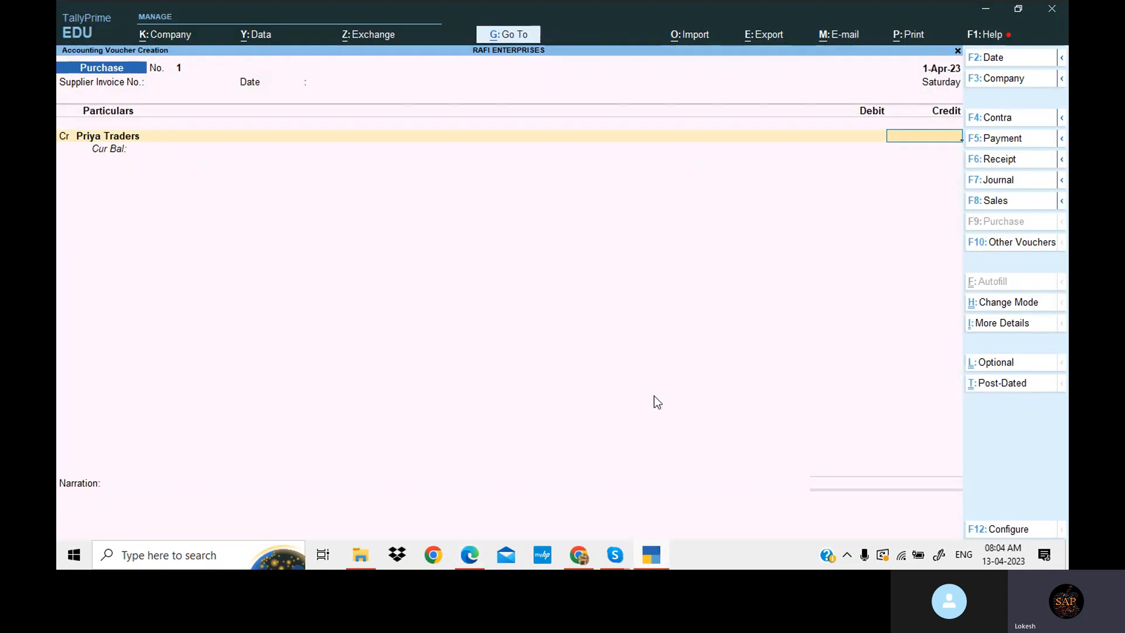
text(260000)
key(Return)
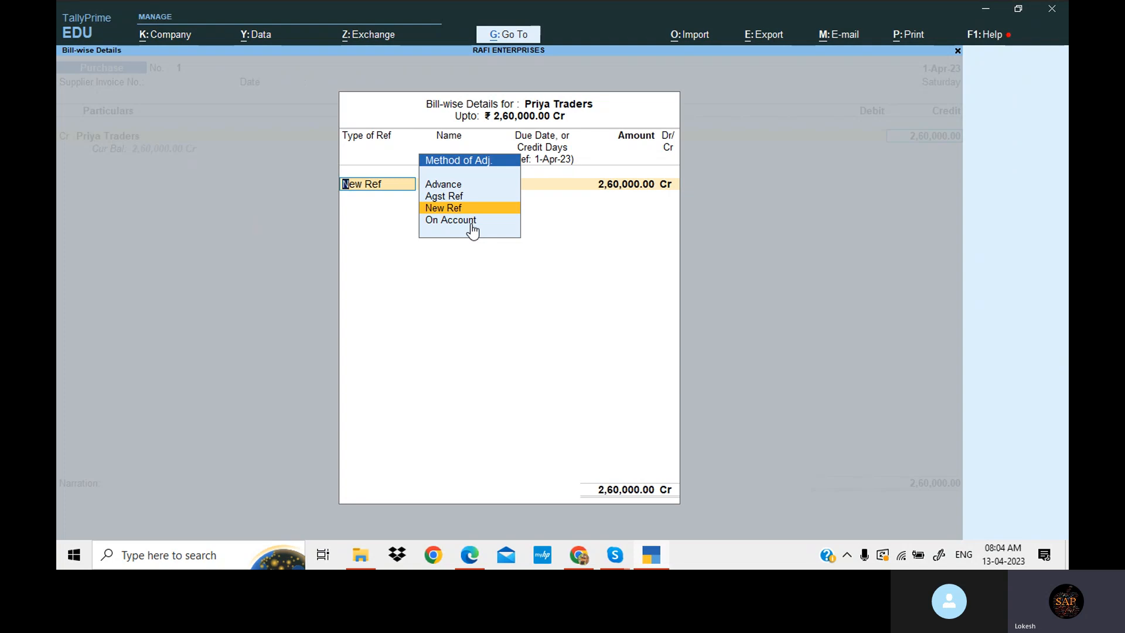
Step: Add a New Ref named BILL NO 100 to the Priya Traders bill-wise details, checking the bill number in the PDF
key(Return)
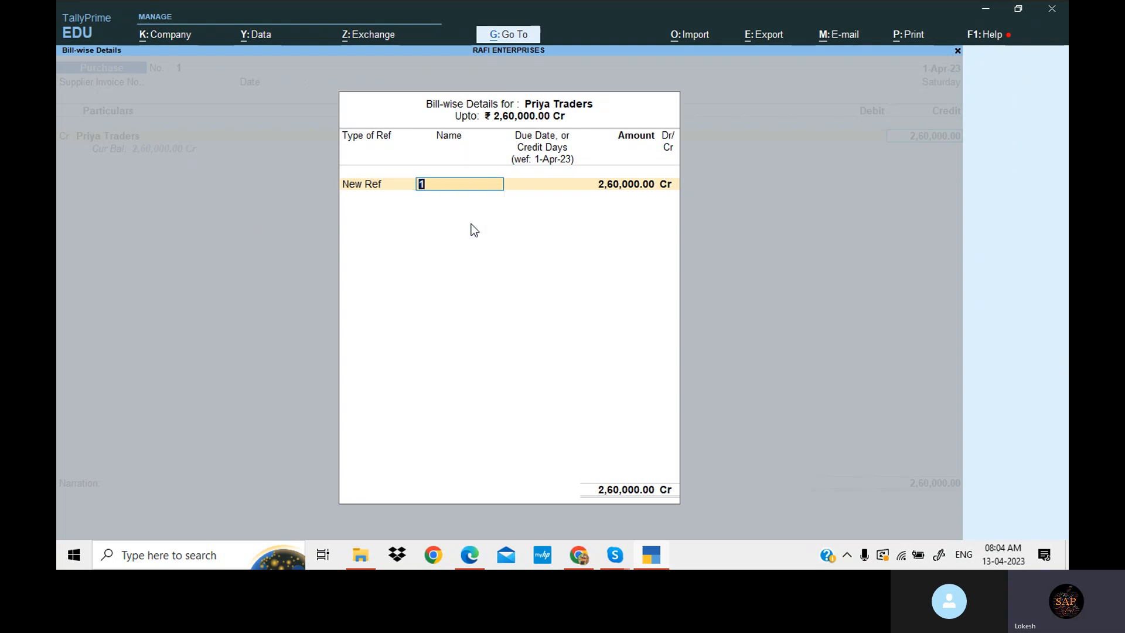
text(BILL NO)
key(alt+Tab)
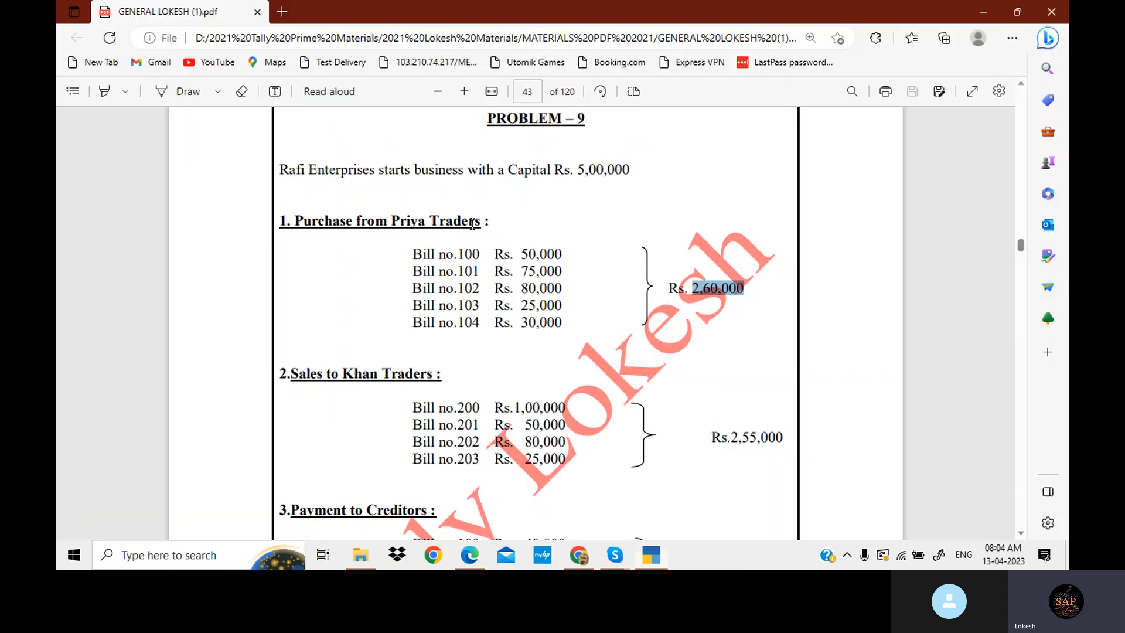
key(alt+Tab)
text(100)
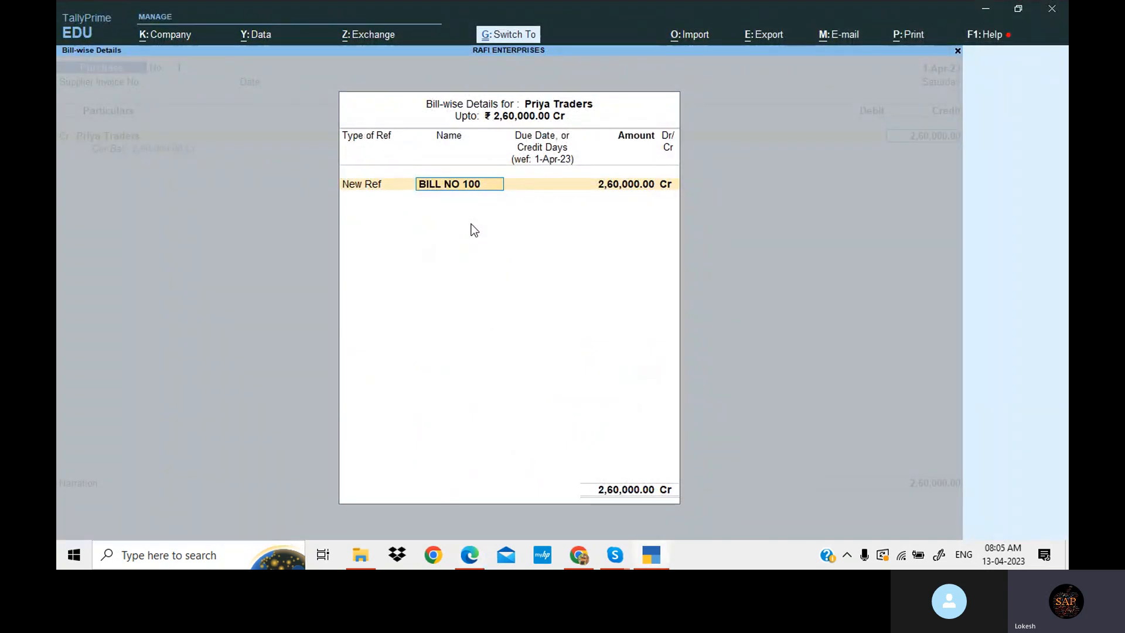
key(Return)
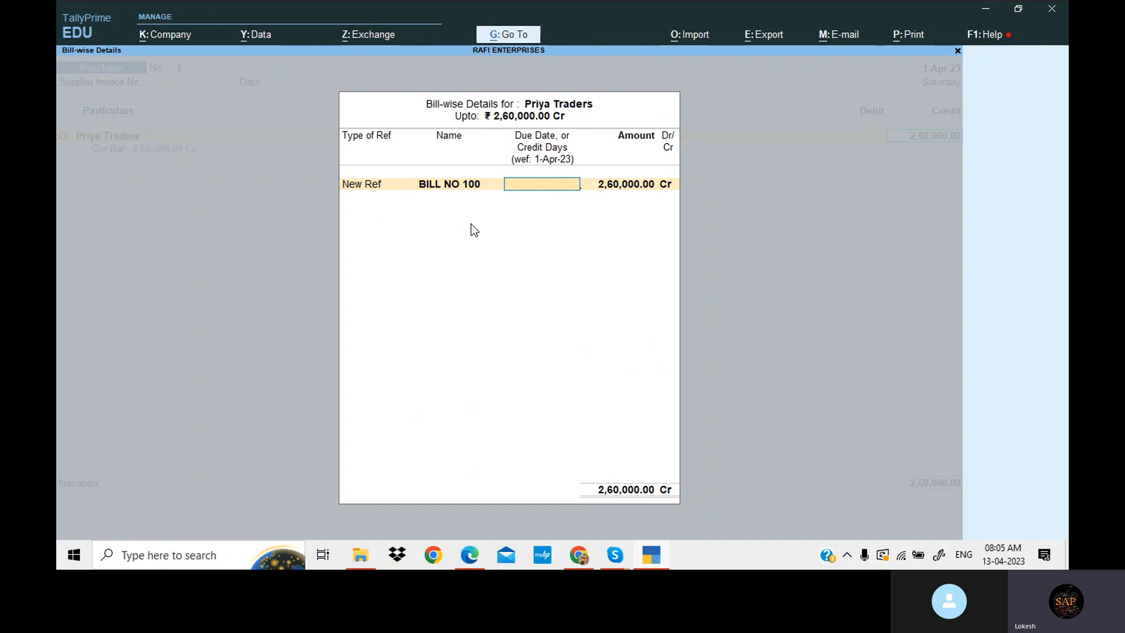
Step: Look up the amount of BILL NO 100 in the PDF and enter 50,000 Cr, leaving its due date empty
key(alt+Tab)
key(alt+Tab)
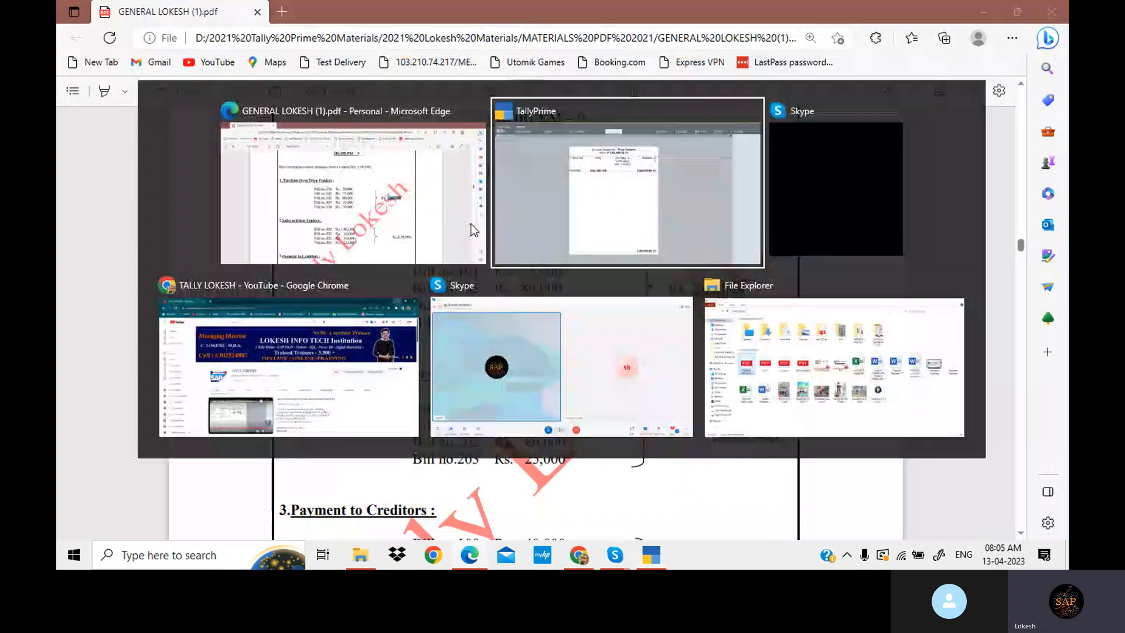
key(Return)
key(BackSpace)
text(50)
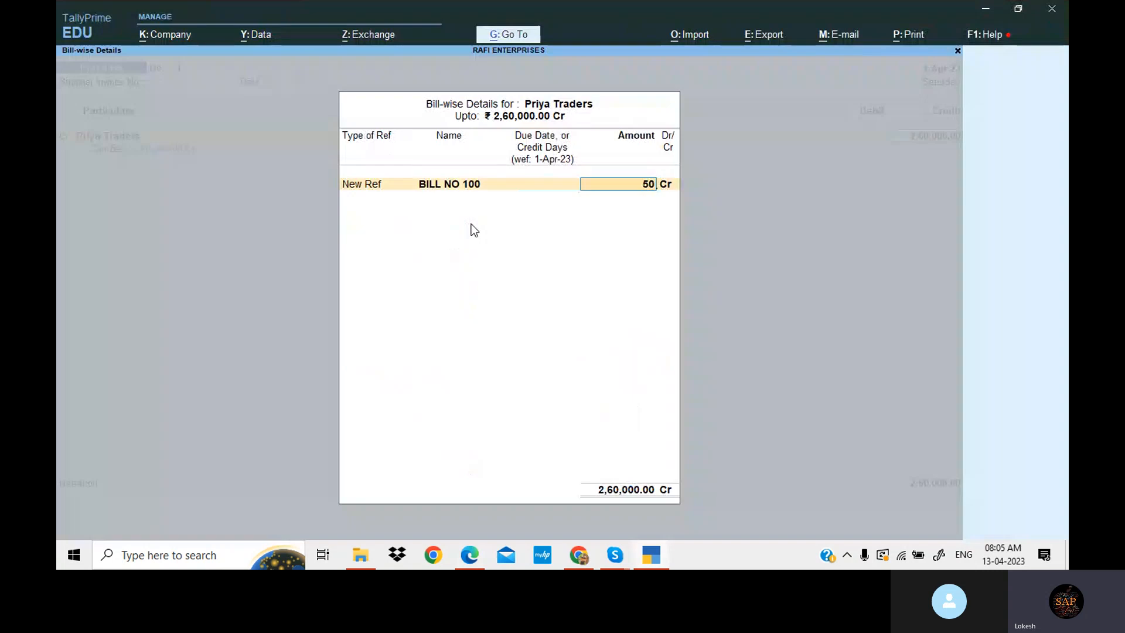
text(,000)
key(Return)
key(BackSpace)
key(BackSpace)
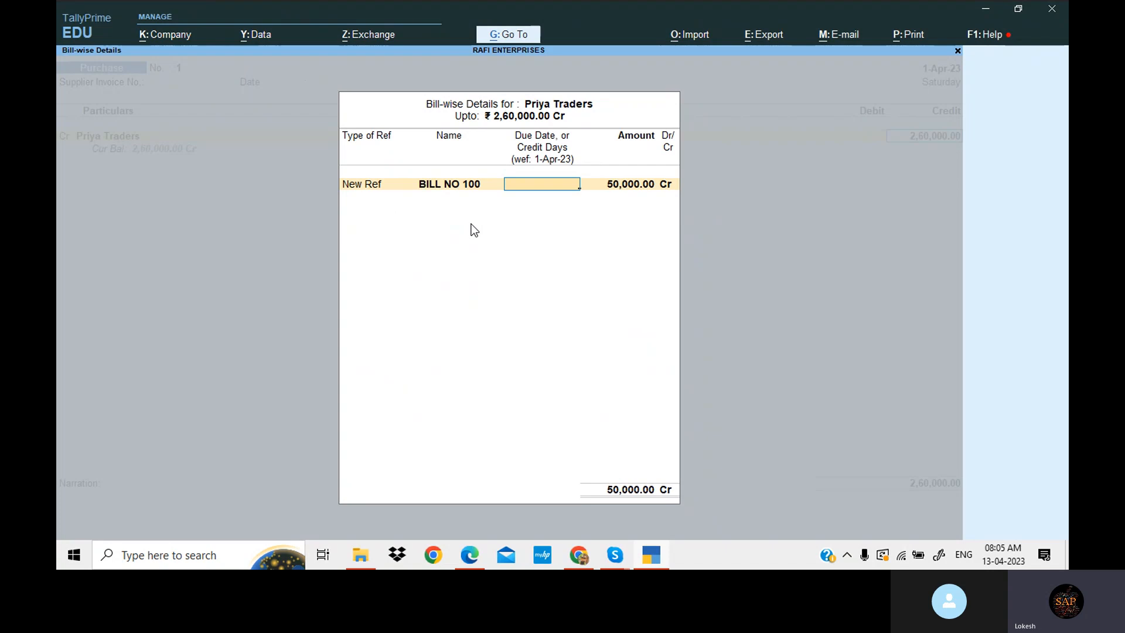
key(Return)
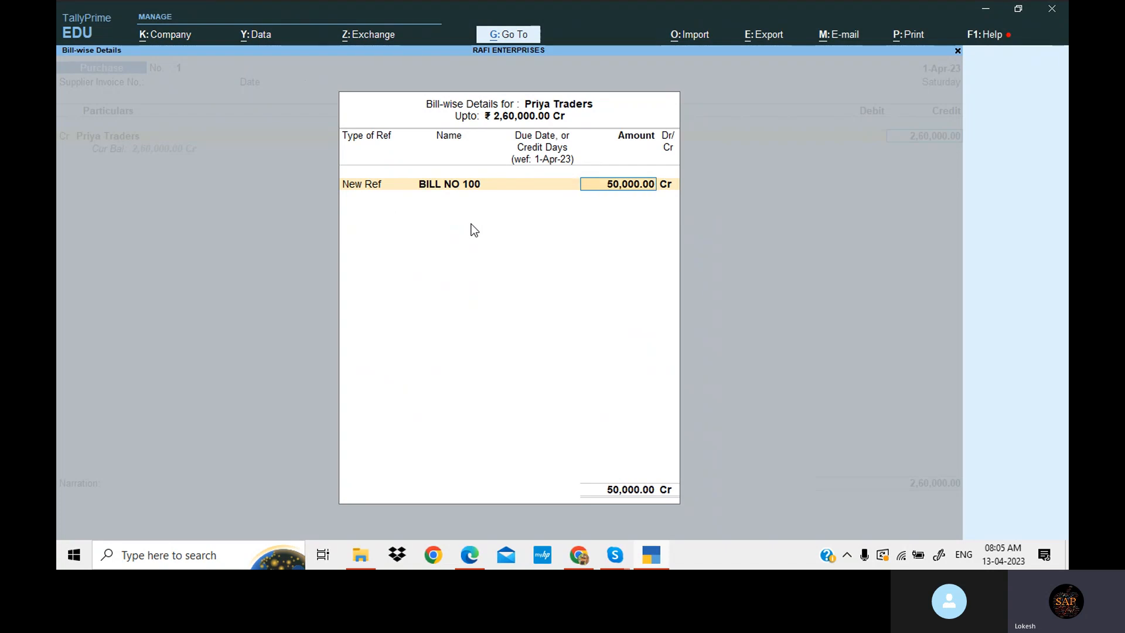
key(Return)
key(Return)
Step: Add a New Ref BILL NO 101 for 75,000 Cr to the Priya Traders bill-wise details, checking the amount in the PDF
key(Return)
text(bILL NO 100)
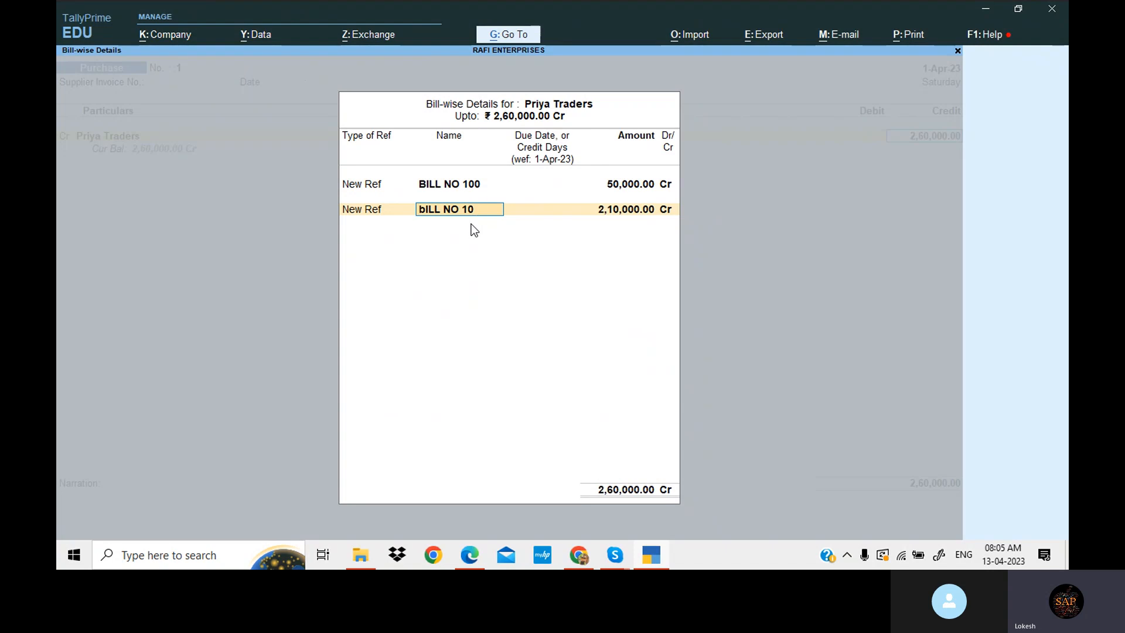
key(Return)
key(Return)
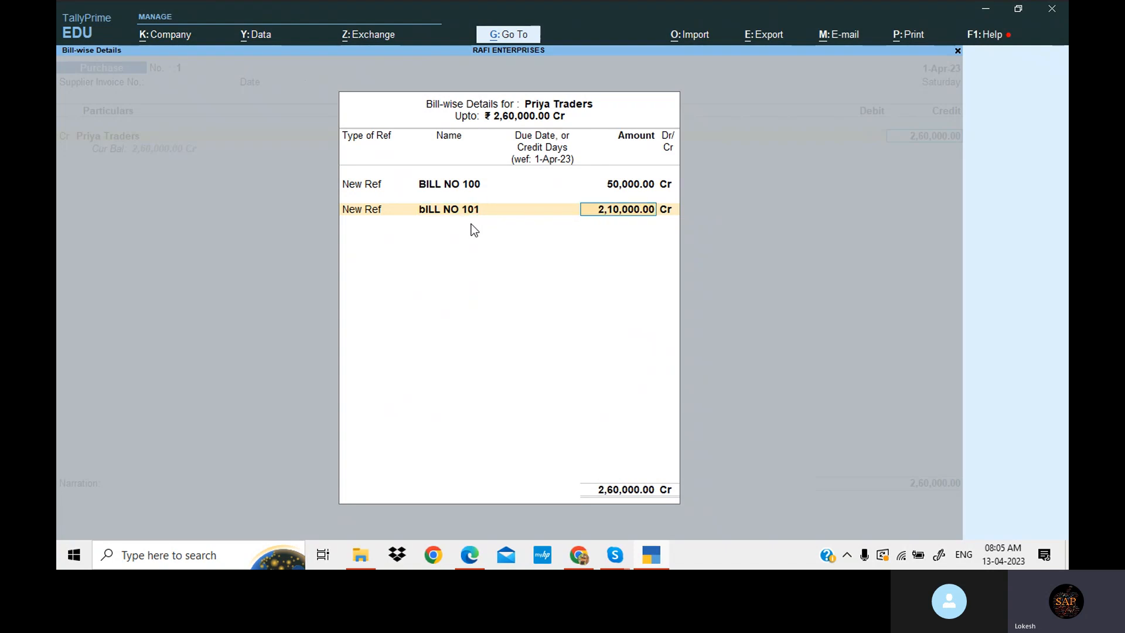
key(alt+Tab)
key(alt+Tab)
text(75,000)
key(Return)
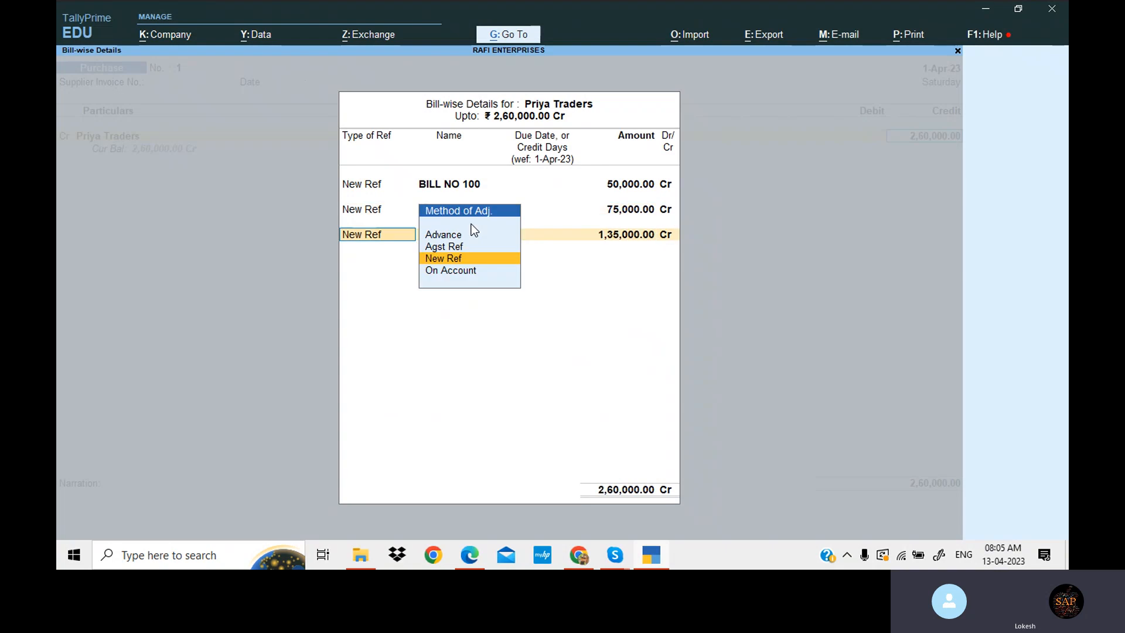
Step: Add a New Ref BILL NO 102 for 80,000 Cr to the Priya Traders bill-wise details, checking the amount in the PDF
key(Return)
text(1)
text(bILL NO 103)
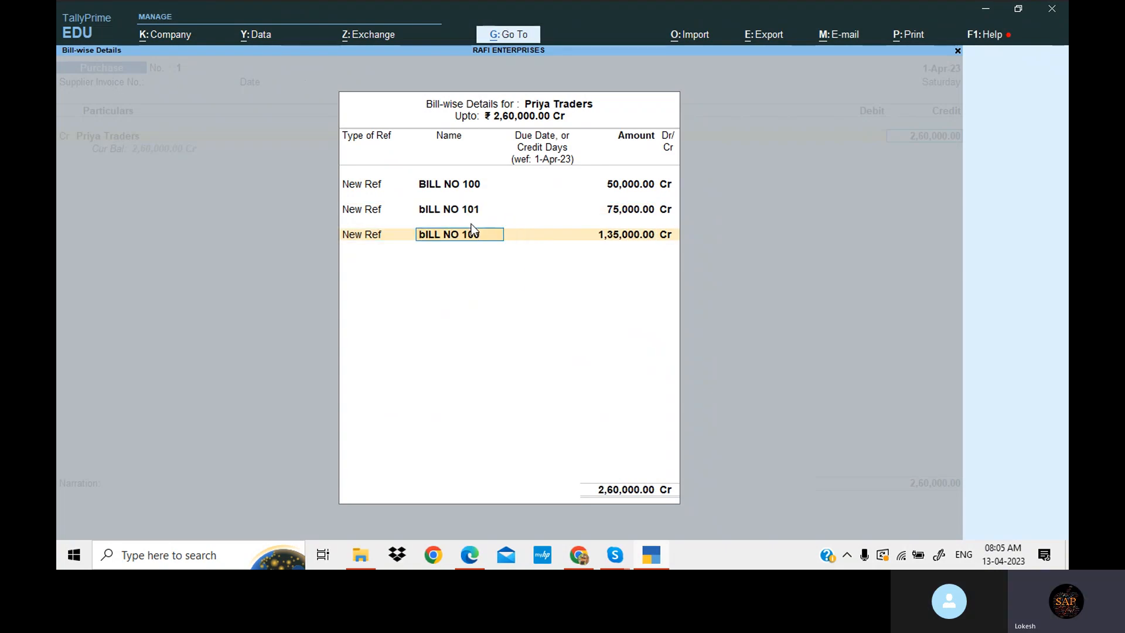
key(Return)
key(Return)
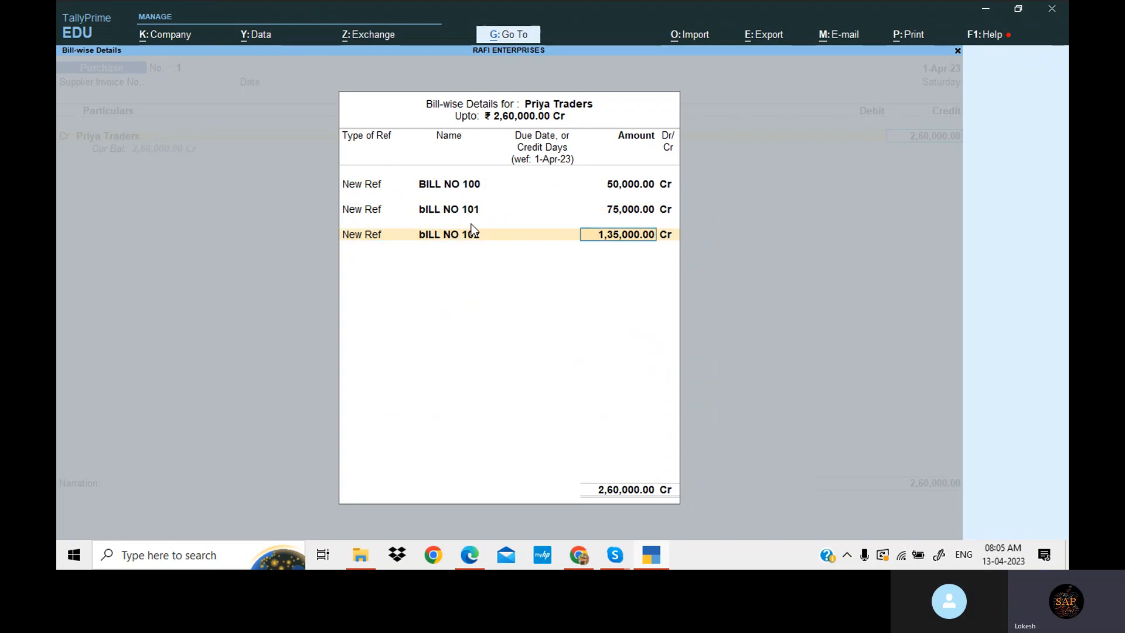
key(alt+Tab)
key(alt+Tab)
text(80000)
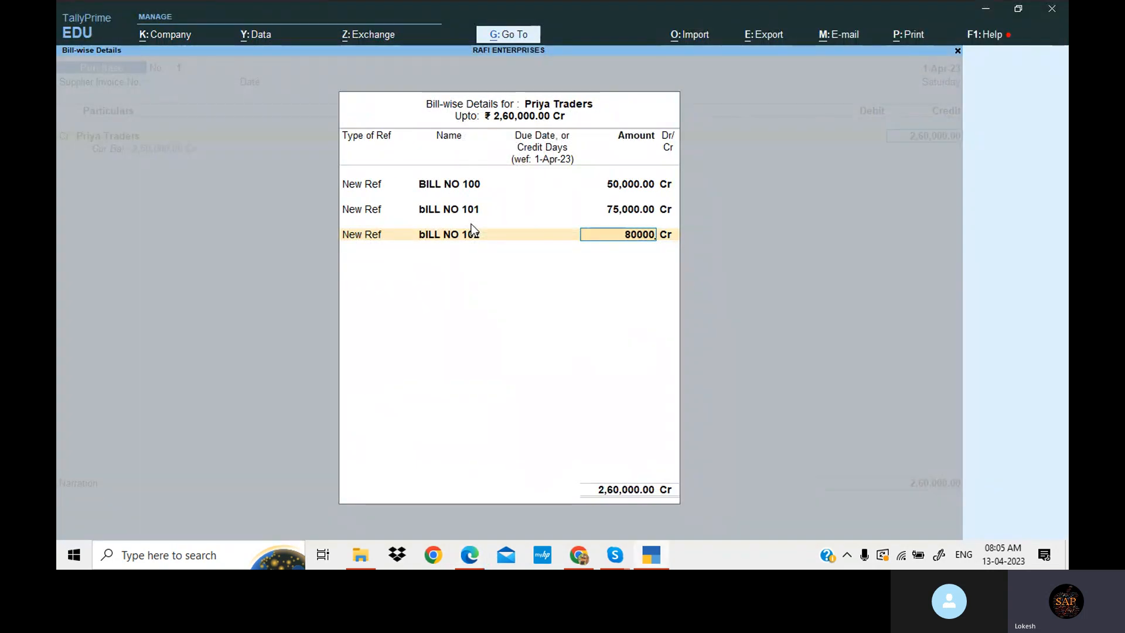
key(Return)
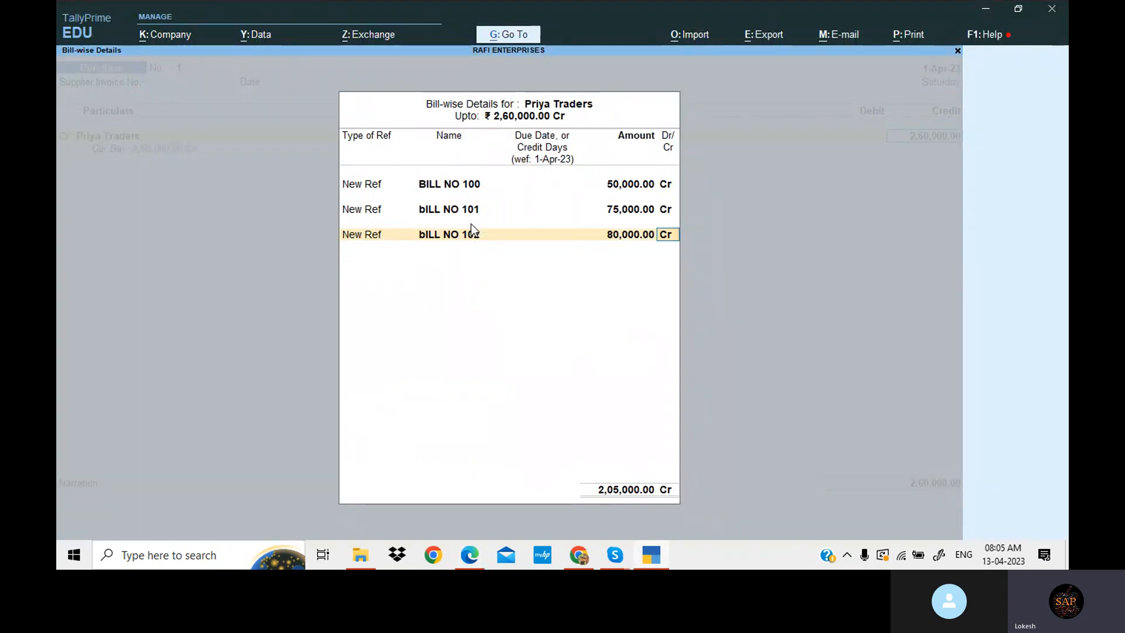
key(Return)
Step: Add a New Ref BILL NO 103 for 25,000 Cr to the Priya Traders bill-wise details, checking the amount in the PDF
key(Return)
text(bILL NO 100)
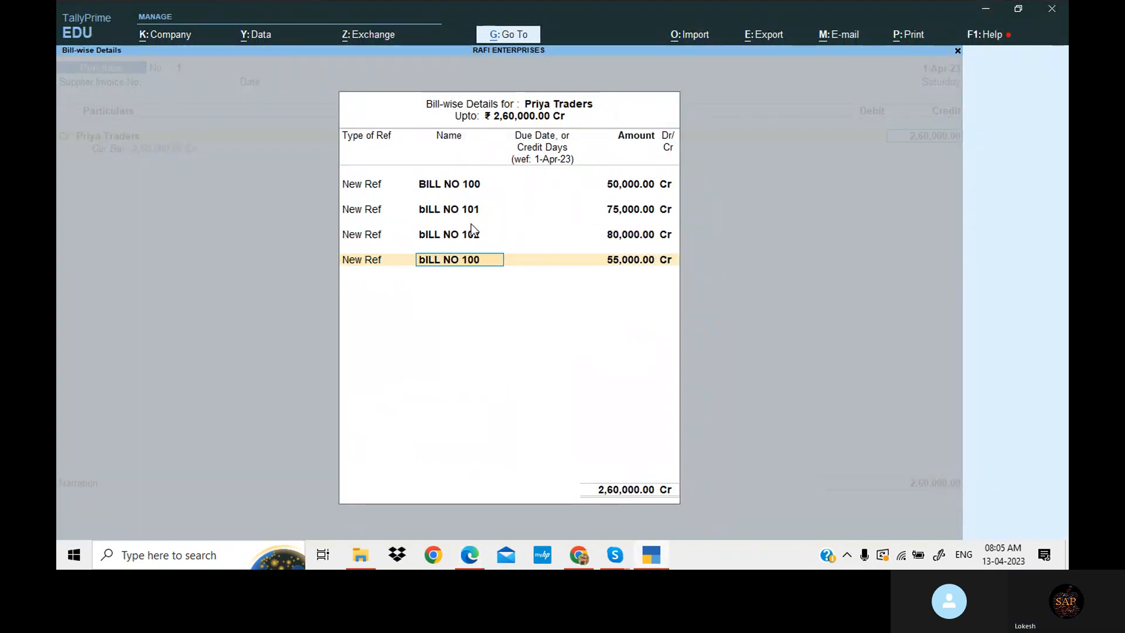
key(BackSpace)
text(2)
key(Return)
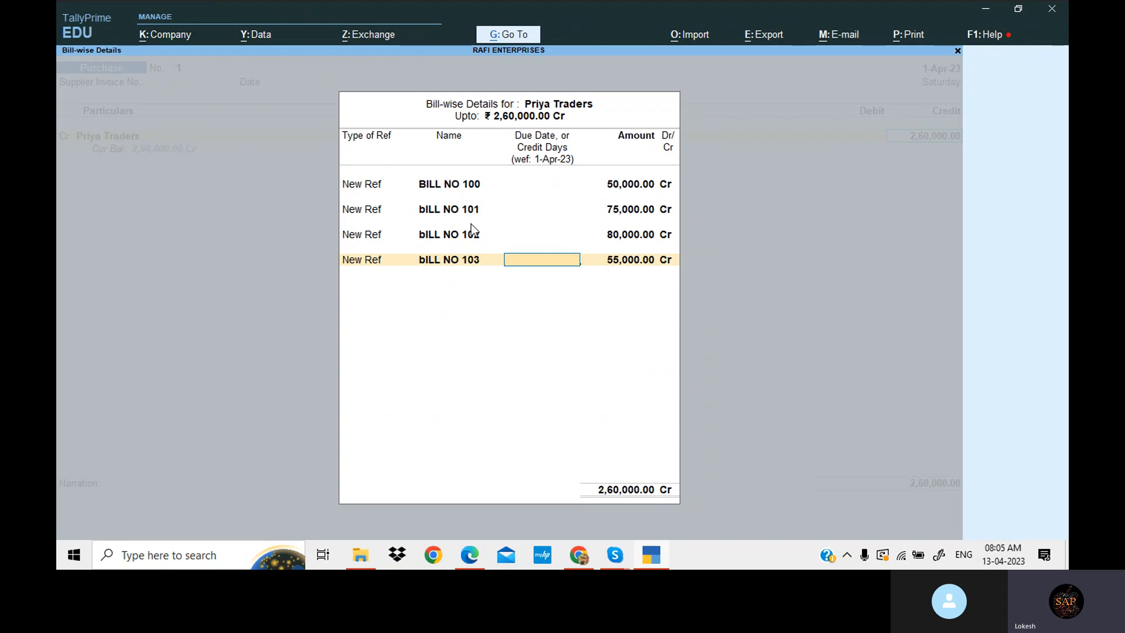
key(Return)
key(alt+Tab)
key(alt+Tab)
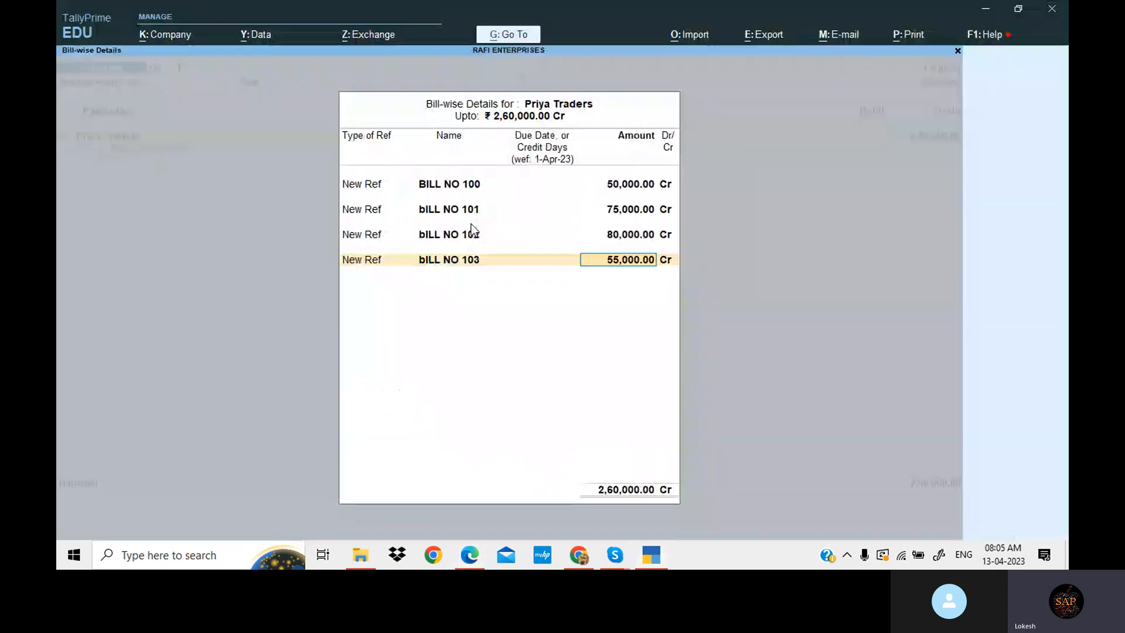
text(25000)
key(Return)
key(Return)
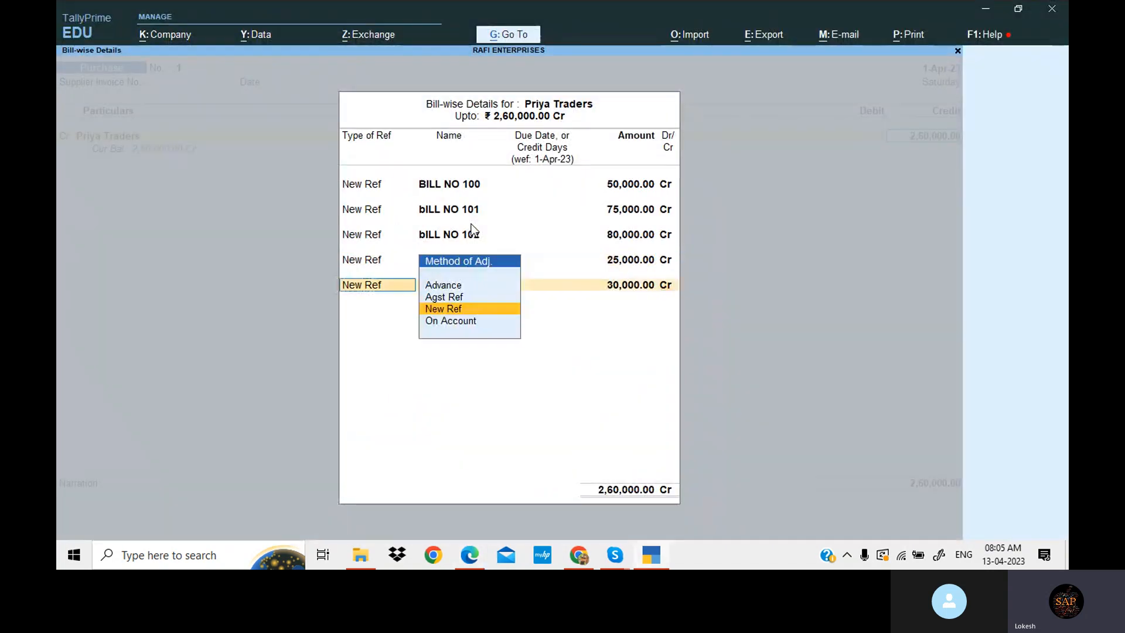
Step: Add a New Ref BILL NO 104 for the remaining 30,000 Cr and finish the Priya Traders bill-wise details
key(Return)
text(bILL NO 100)
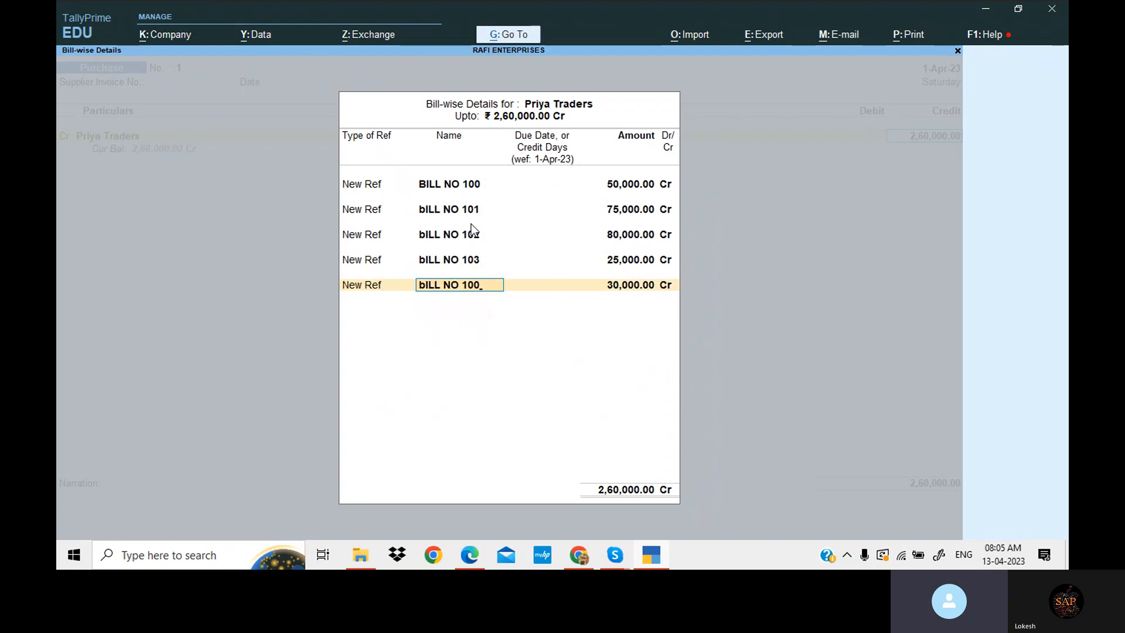
key(BackSpace)
text(4)
key(Return)
key(Return)
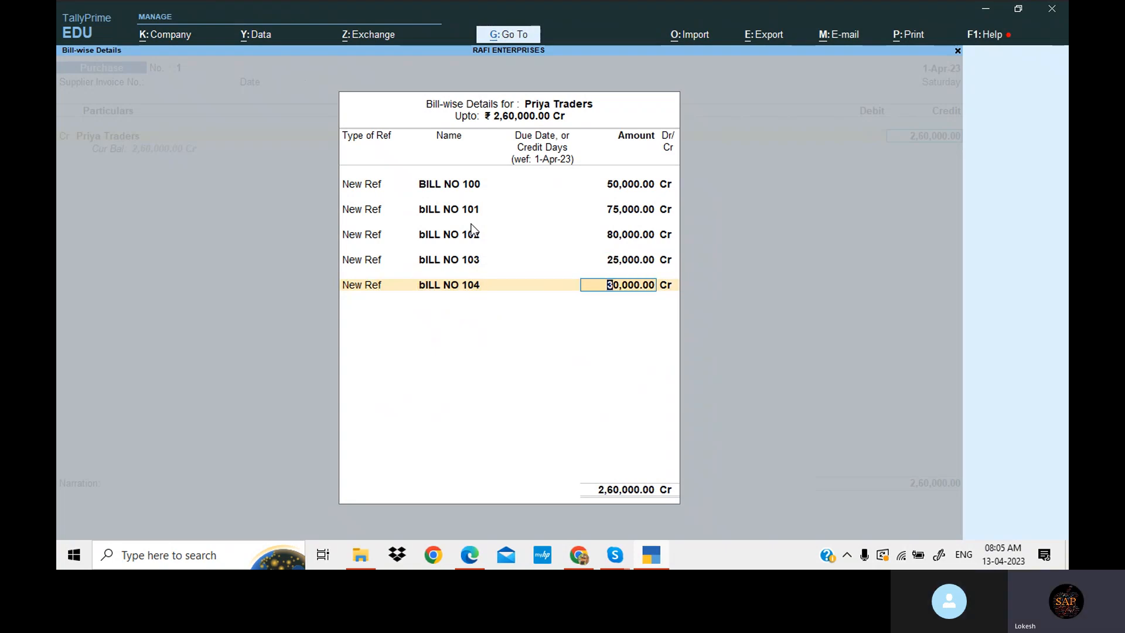
key(Return)
key(Return)
Step: Debit Purchase with 2,60,000, leave the narration empty and save the purchase voucher
key(Return)
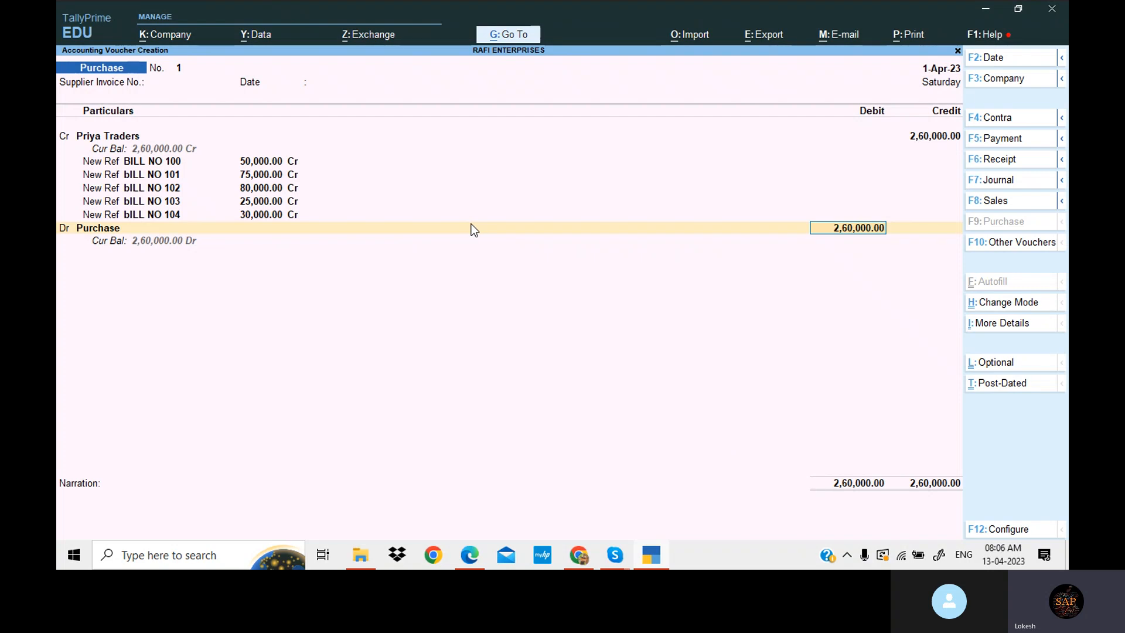
key(Return)
key(Return)
key(Return)
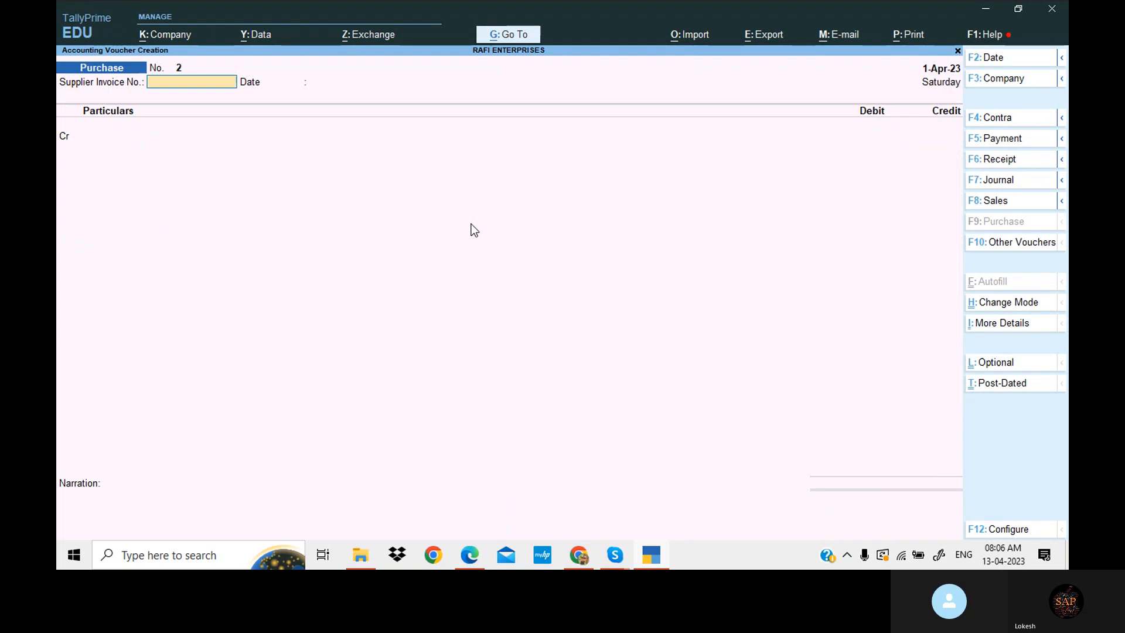
Step: Start a Sales voucher and change its entry mode to As Voucher
click(1006, 204)
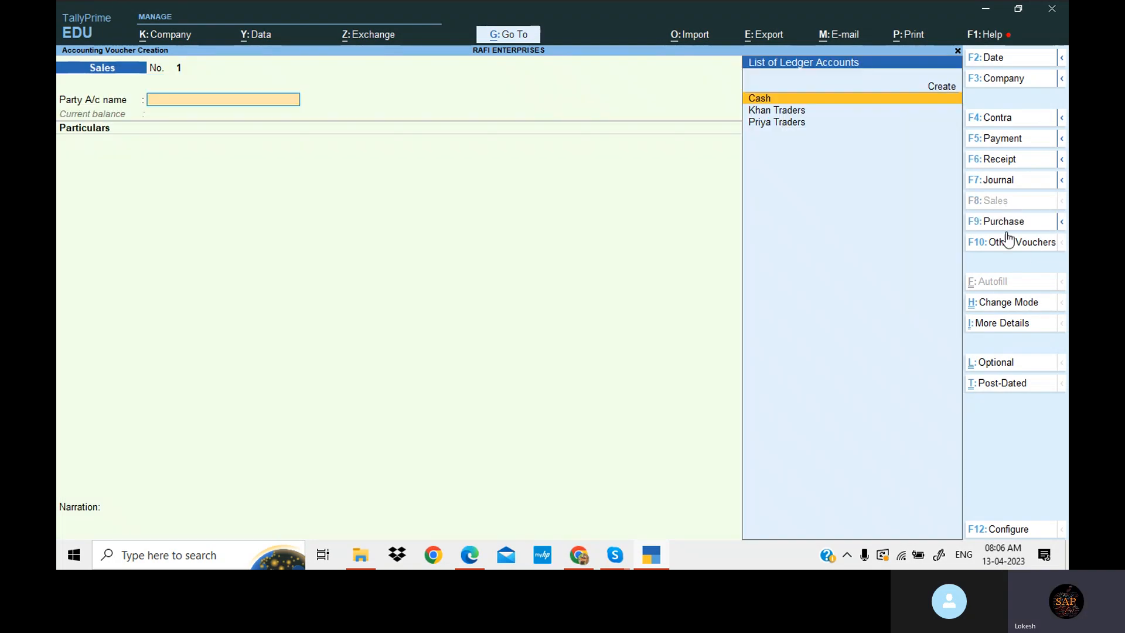
click(1013, 302)
key(Return)
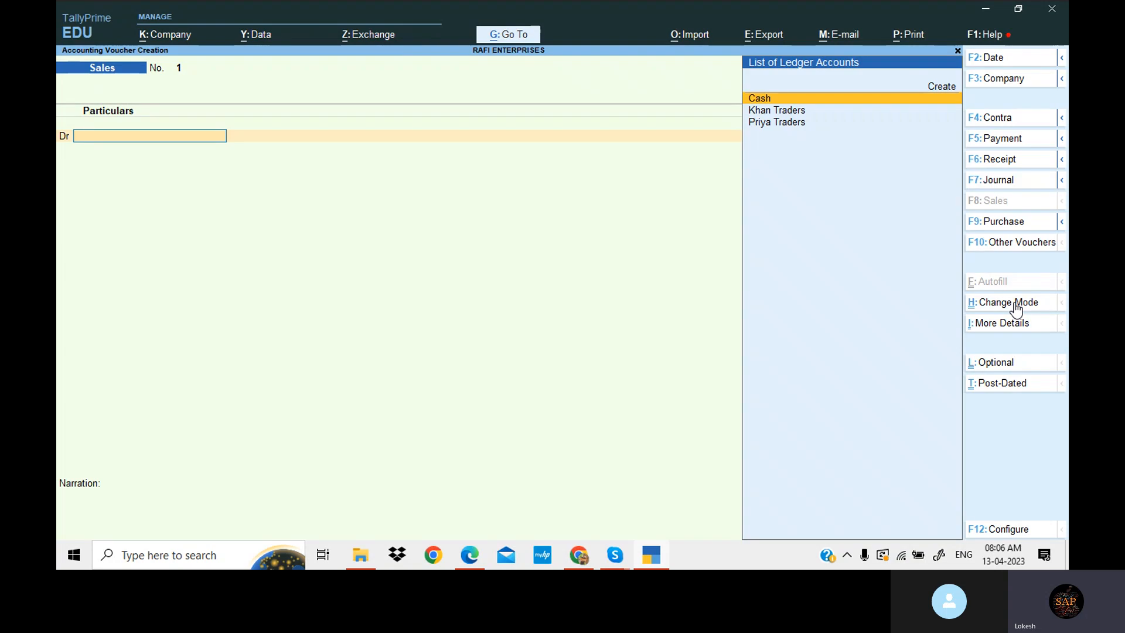
Step: Debit Khan Traders in the sales voucher, leaving the dispatch and party details at their defaults
key(Down)
key(Return)
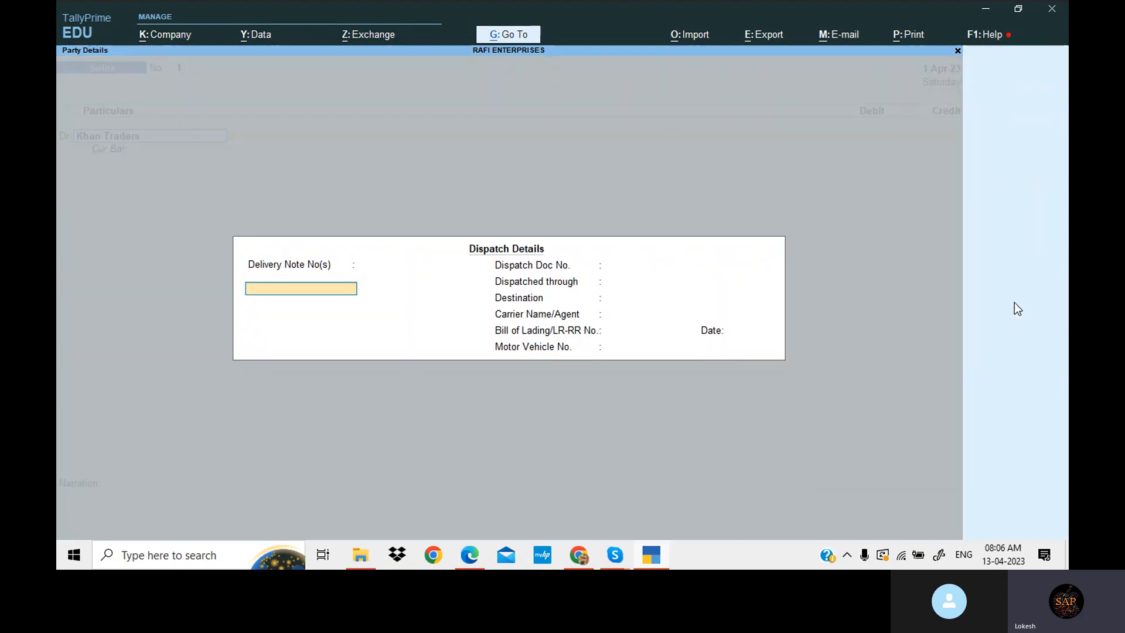
key(Return)
key(Return)
key(Return)
key(Return)
key(Return)
key(Return)
key(Return)
key(Return)
key(Return)
key(Return)
key(Return)
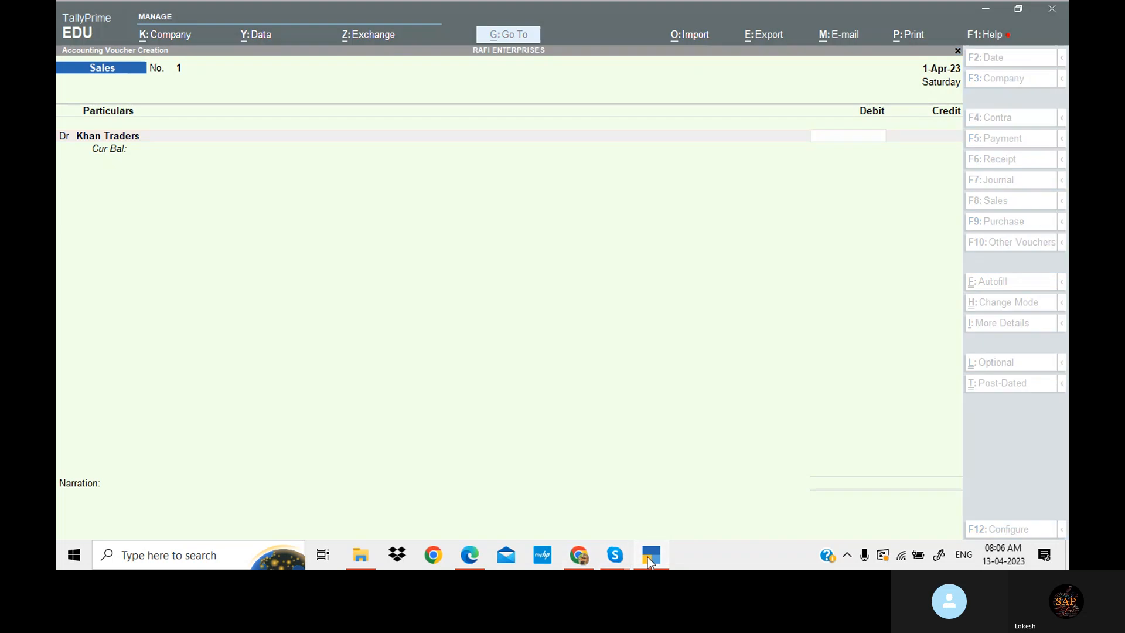
Step: Look up the Khan Traders sales total in the PDF and enter 2,55,000 as the debit amount in TallyPrime
click(648, 557)
scroll(747, 388, down, 3)
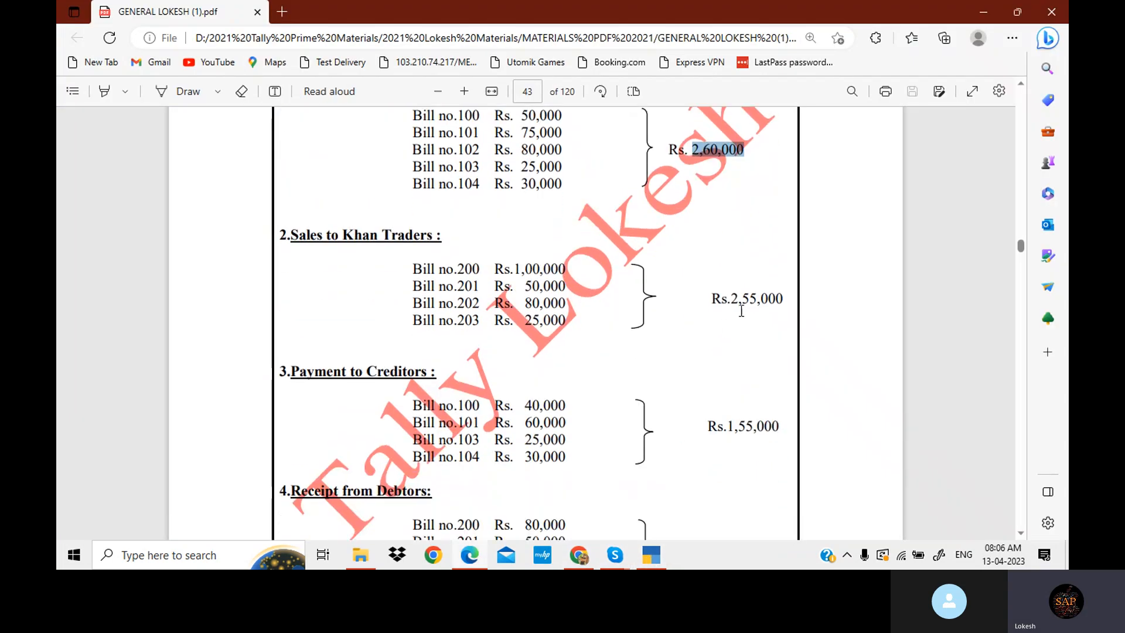
click(648, 562)
text(255000)
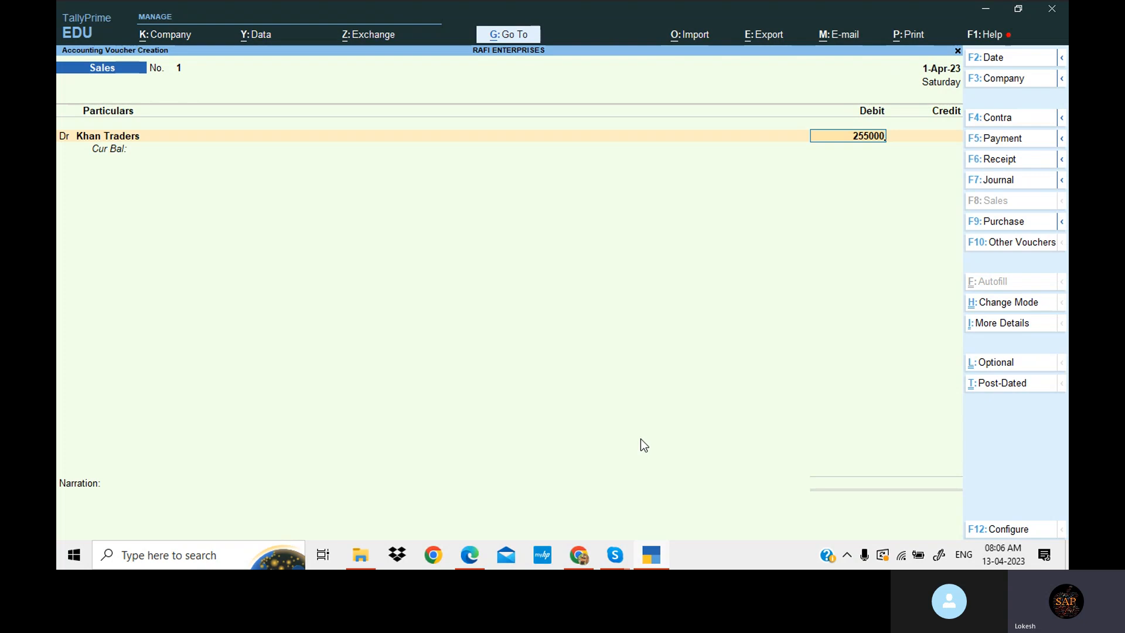
key(Return)
Step: Add a New Ref BILL NO 200 for 1,00,000 Dr to the Khan Traders bill-wise details, checking number and amount in the PDF
key(Return)
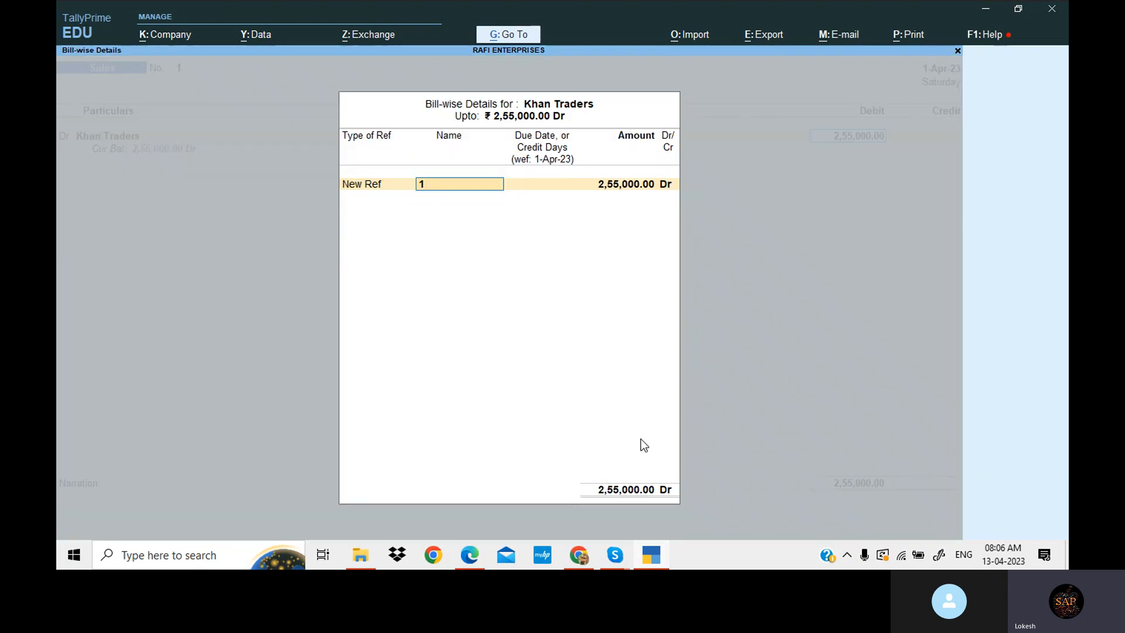
text(bILL NO 100)
key(alt+Tab)
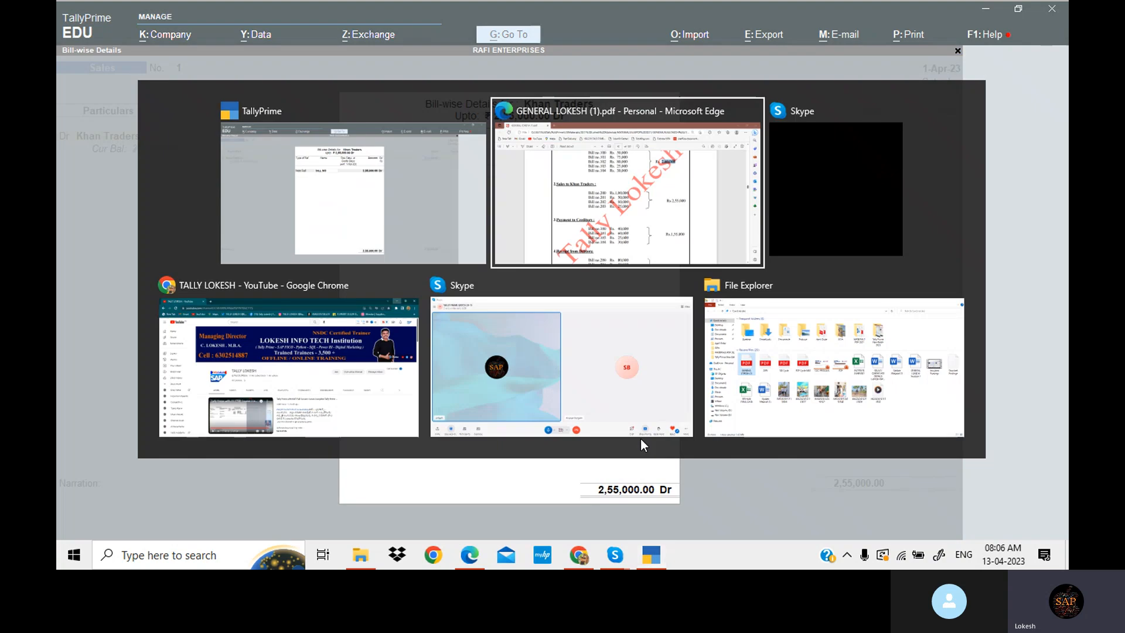
text(20)
key(Return)
key(Return)
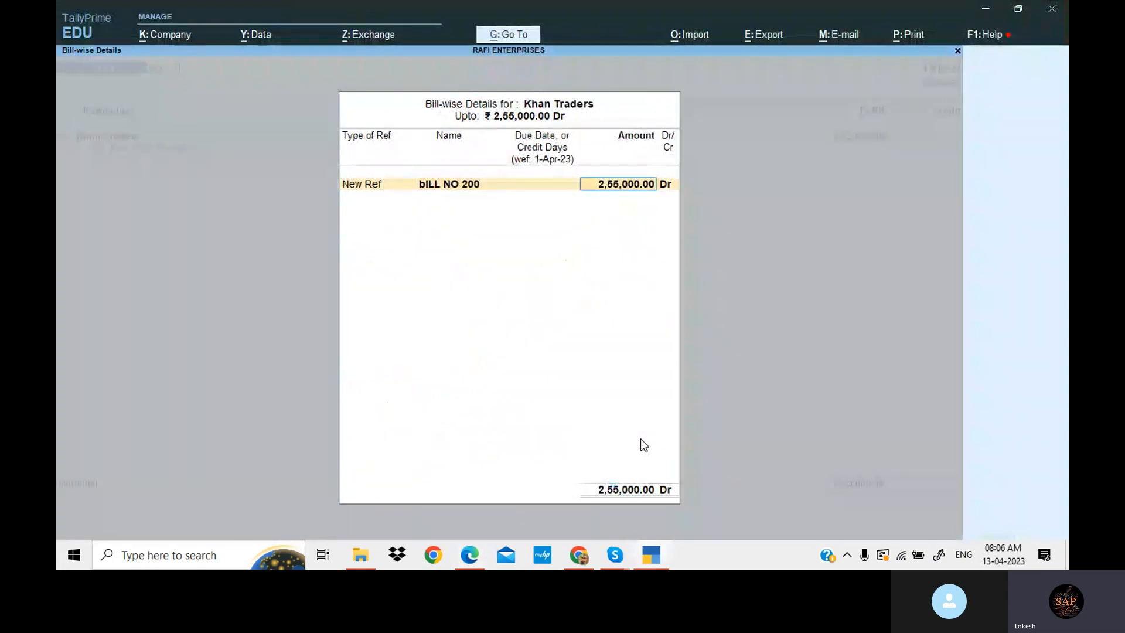
key(alt+Tab)
key(alt+Tab)
text(100000)
key(Return)
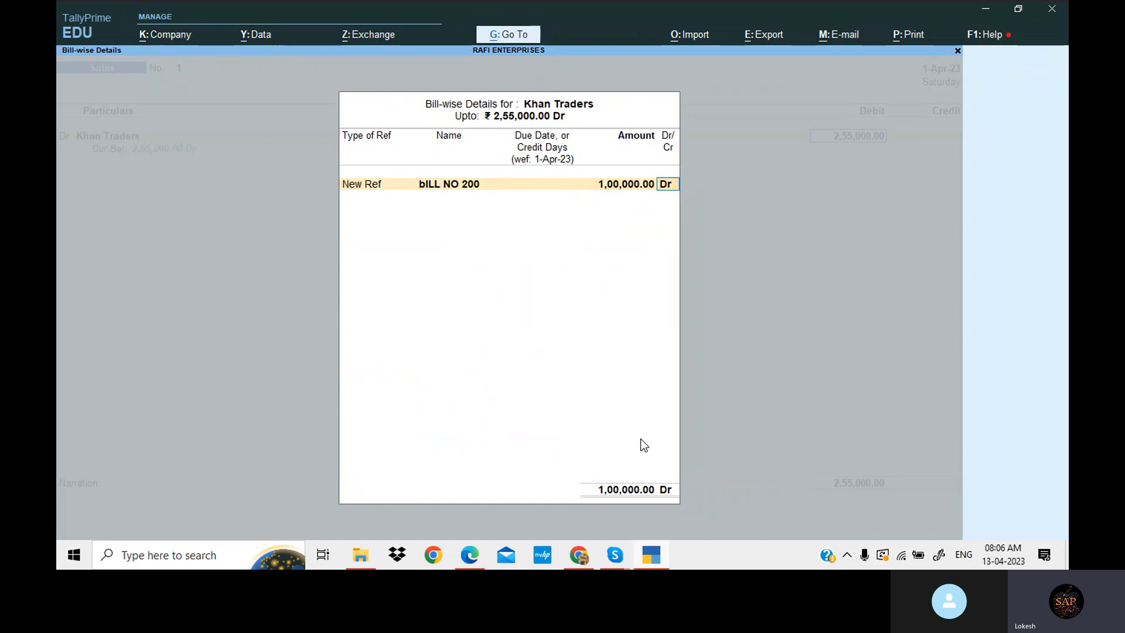
key(Return)
Step: Add a New Ref bILL NO 201 for 50,000 Dr to the Khan Traders bill-wise details, checking the bill in the PDF
key(Return)
text(1)
text(bILL NO 100)
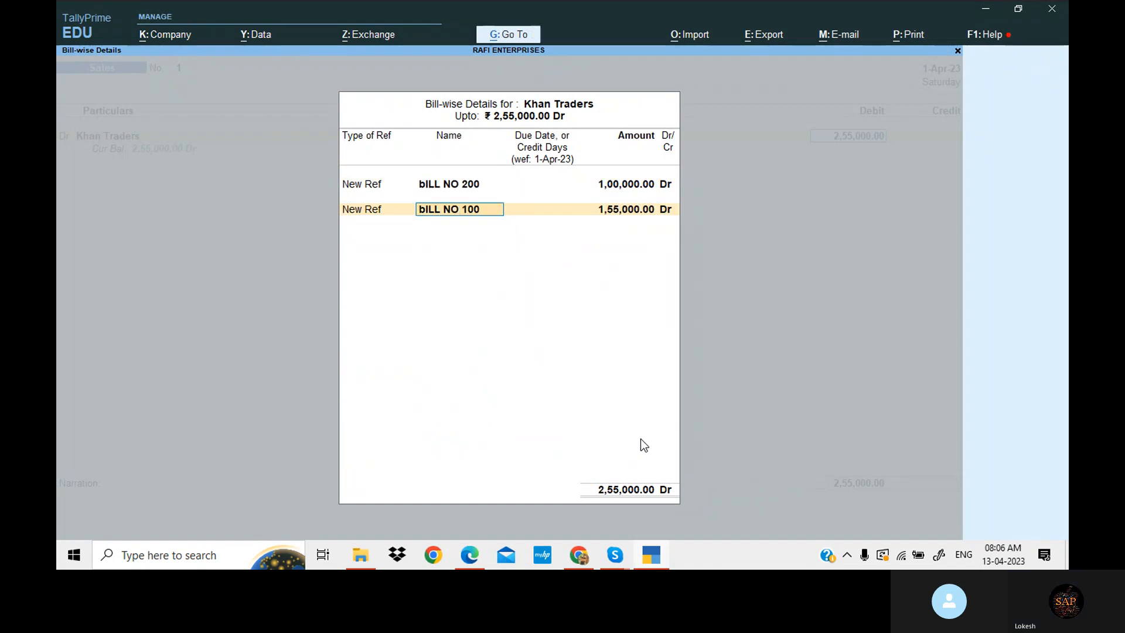
key(BackSpace)
key(BackSpace)
text(01)
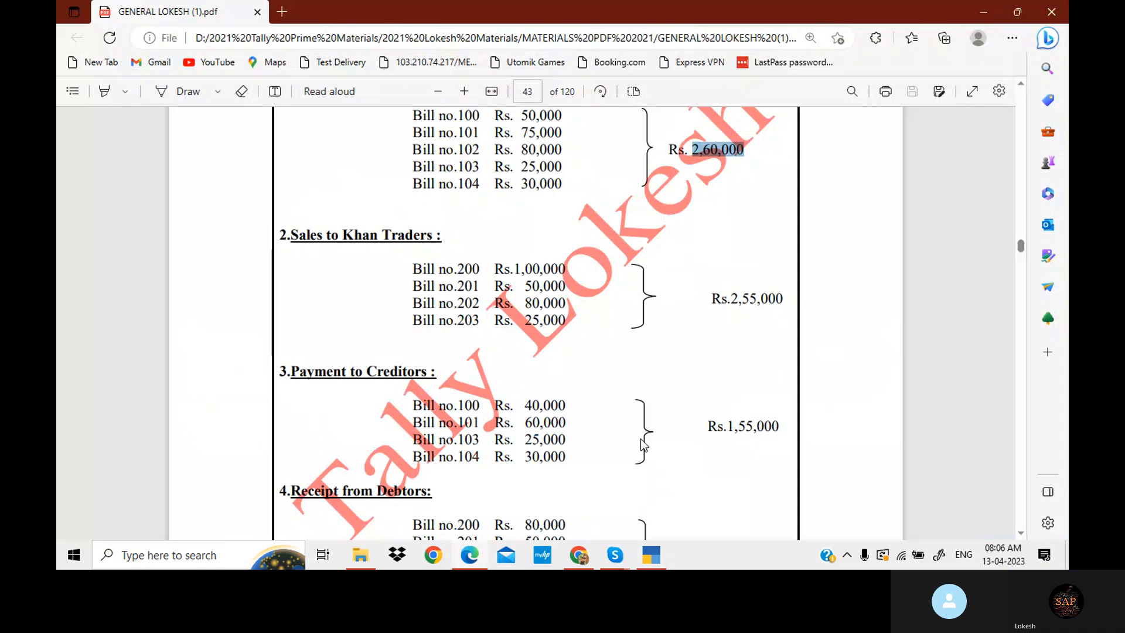
key(Return)
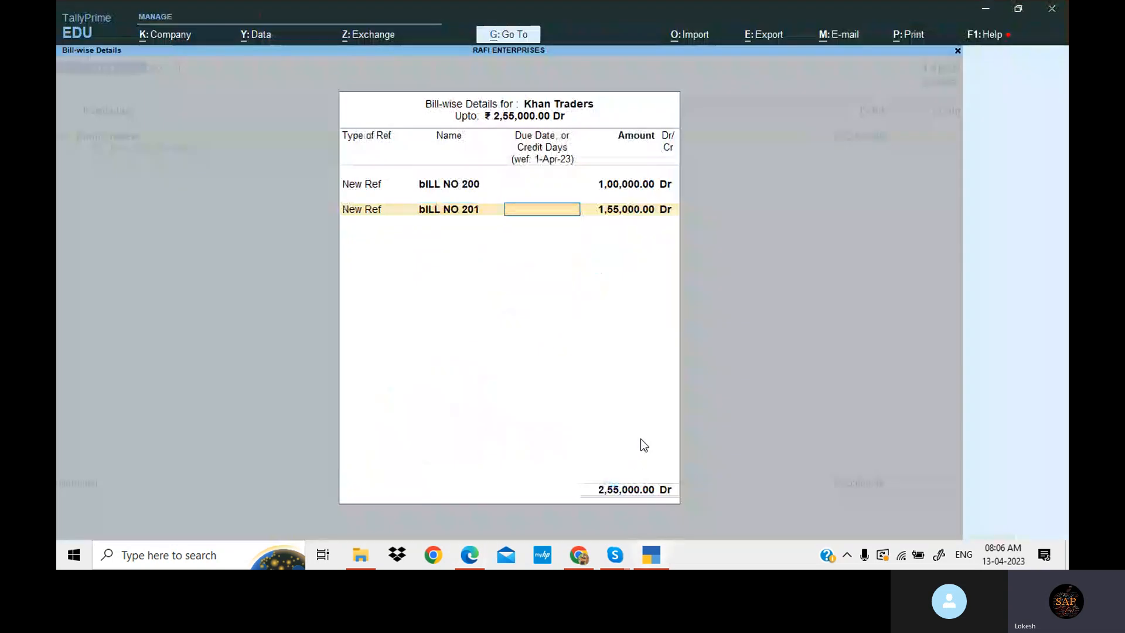
key(Return)
text(5)
key(BackSpace)
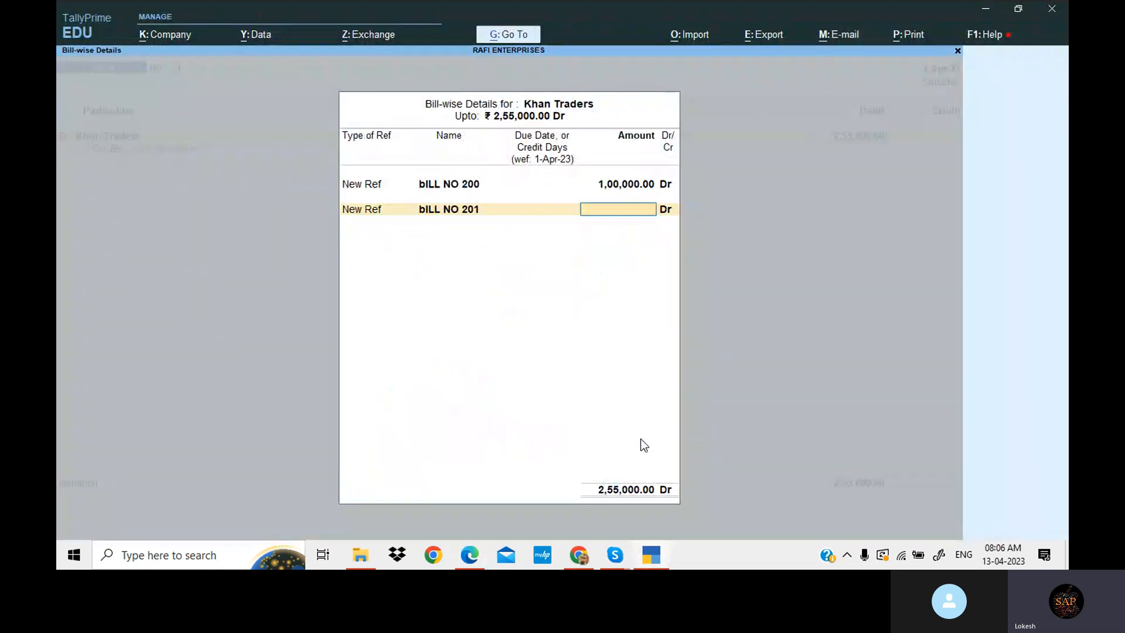
text(50000)
key(Return)
key(Return)
Step: Add a New Ref bILL NO 202 for 80,000 Dr to the Khan Traders bill-wise details, checking the amount in the PDF
key(Return)
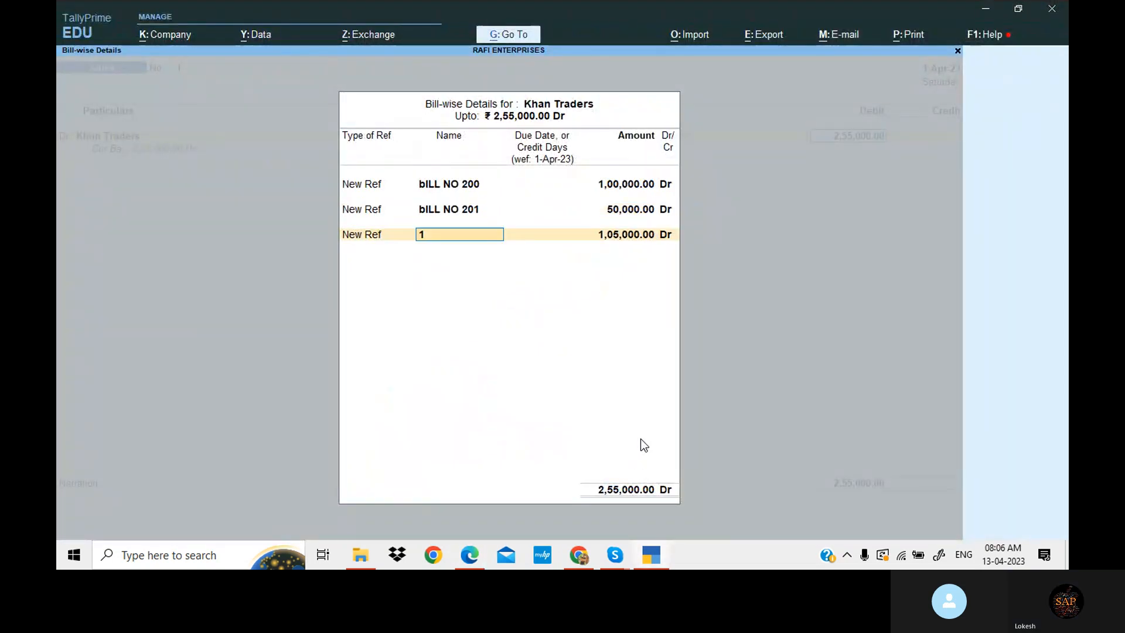
key(BackSpace)
key(BackSpace)
key(Return)
key(Return)
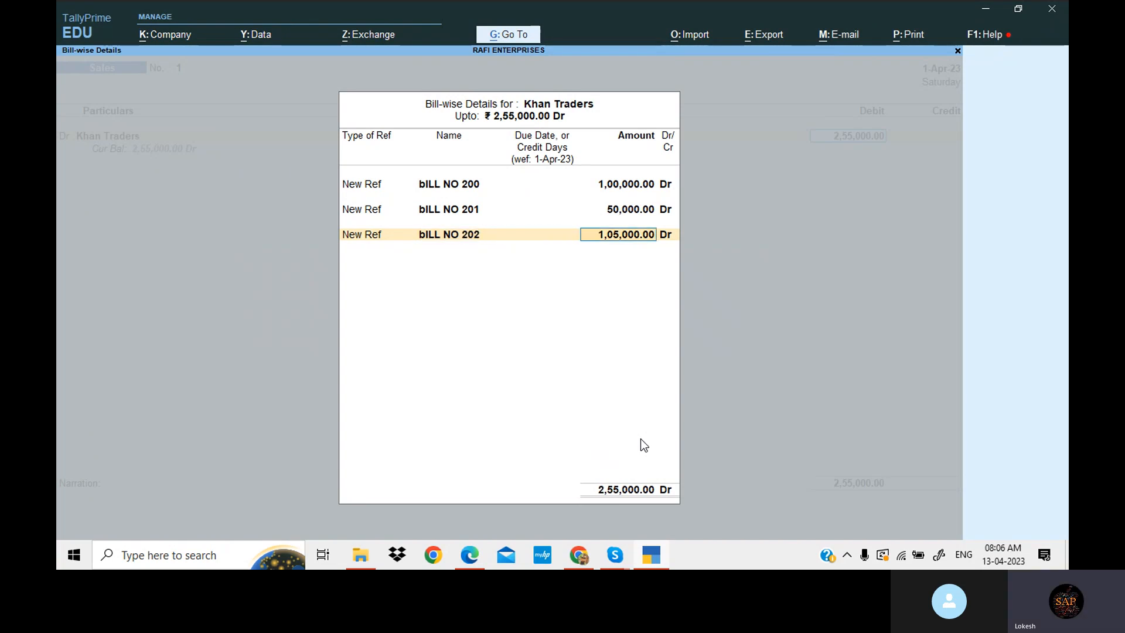
key(alt+Tab)
key(alt+Tab)
text(80000)
key(Return)
key(Return)
Step: Add a New Ref bILL NO 203 for the remaining 25,000 Dr and complete the Khan Traders bill-wise details
key(Return)
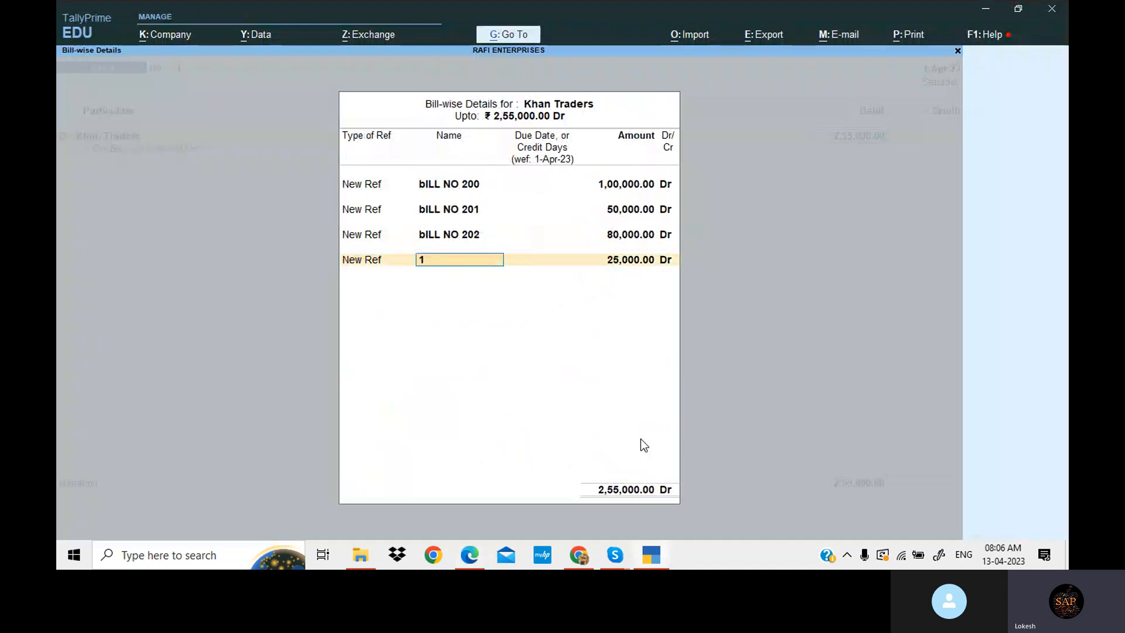
text(bILL NO 100)
key(BackSpace)
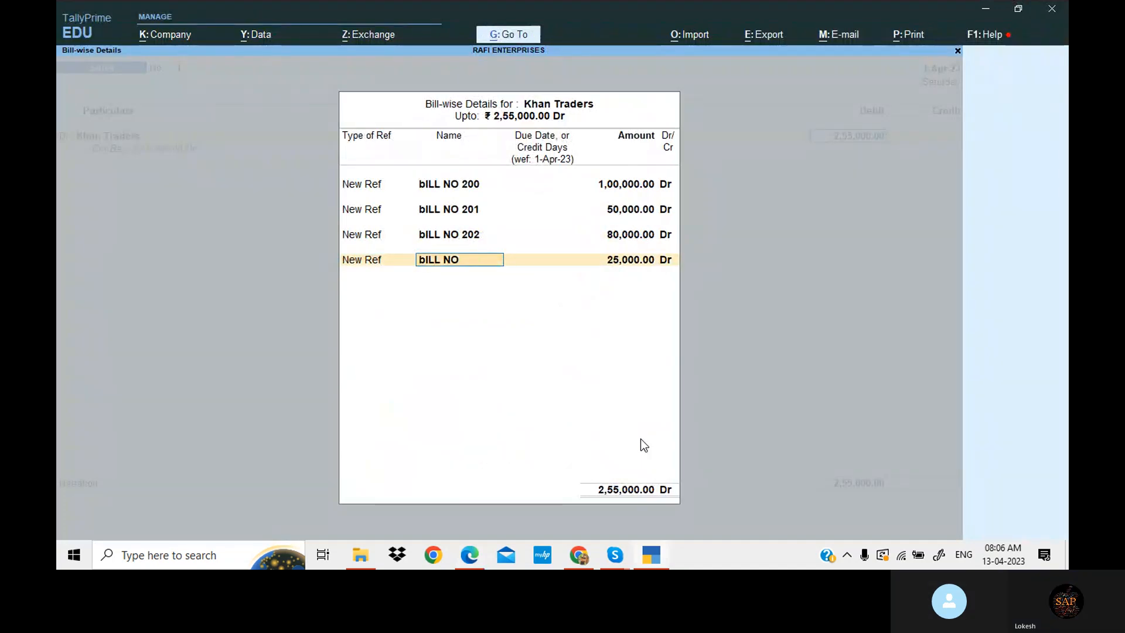
text(03)
key(Return)
key(Return)
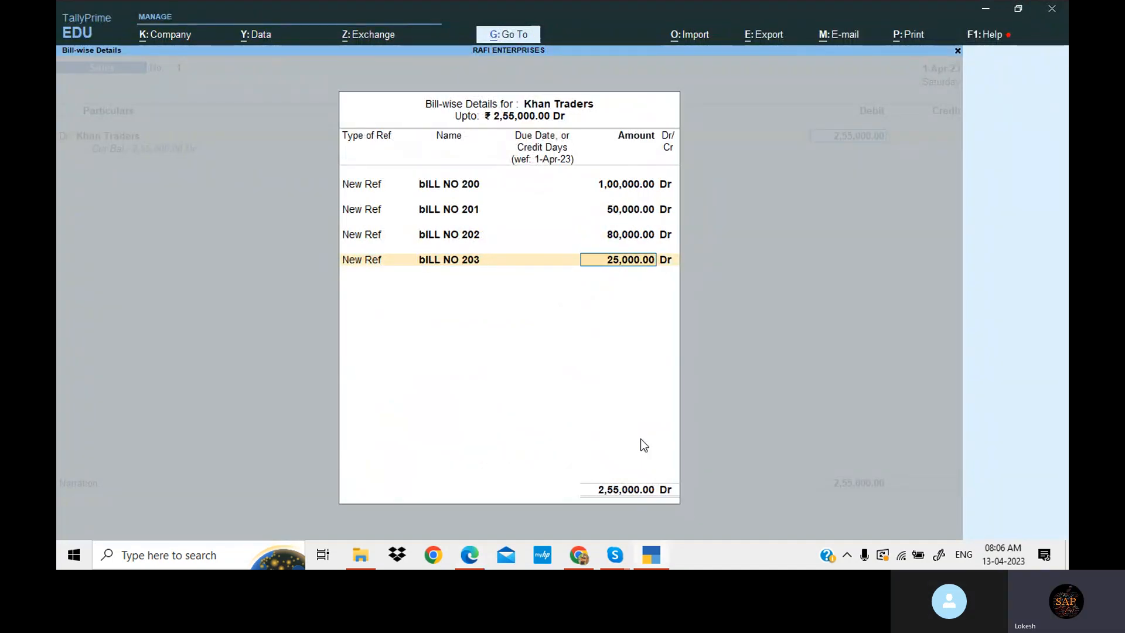
key(Return)
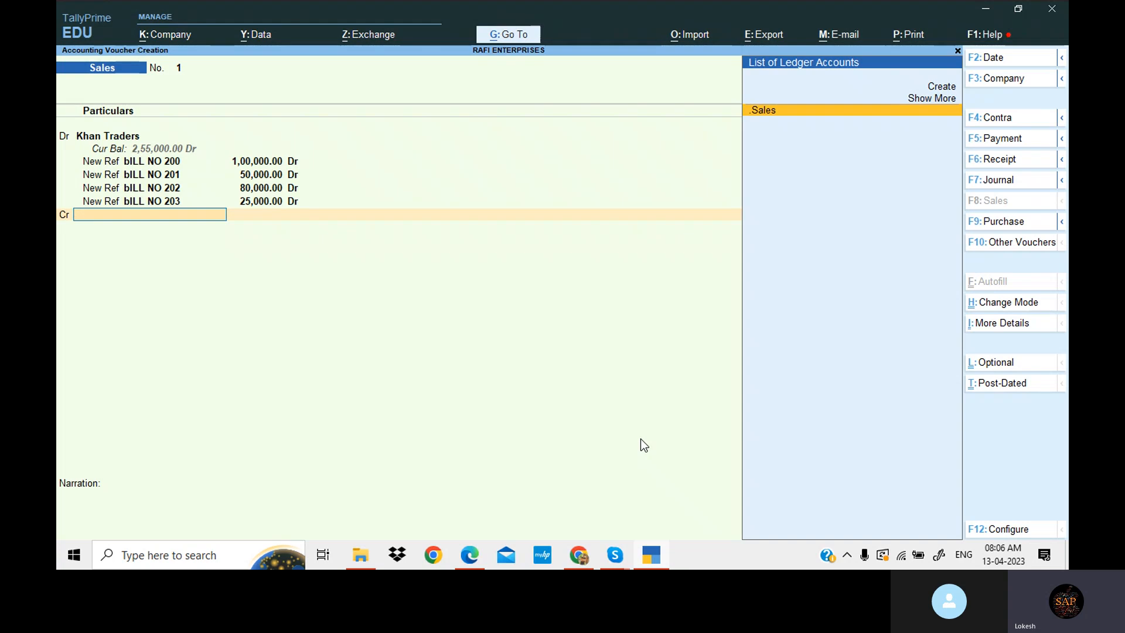
Step: Credit the Sales ledger with 2,55,000 and save the sales voucher without a narration
key(Return)
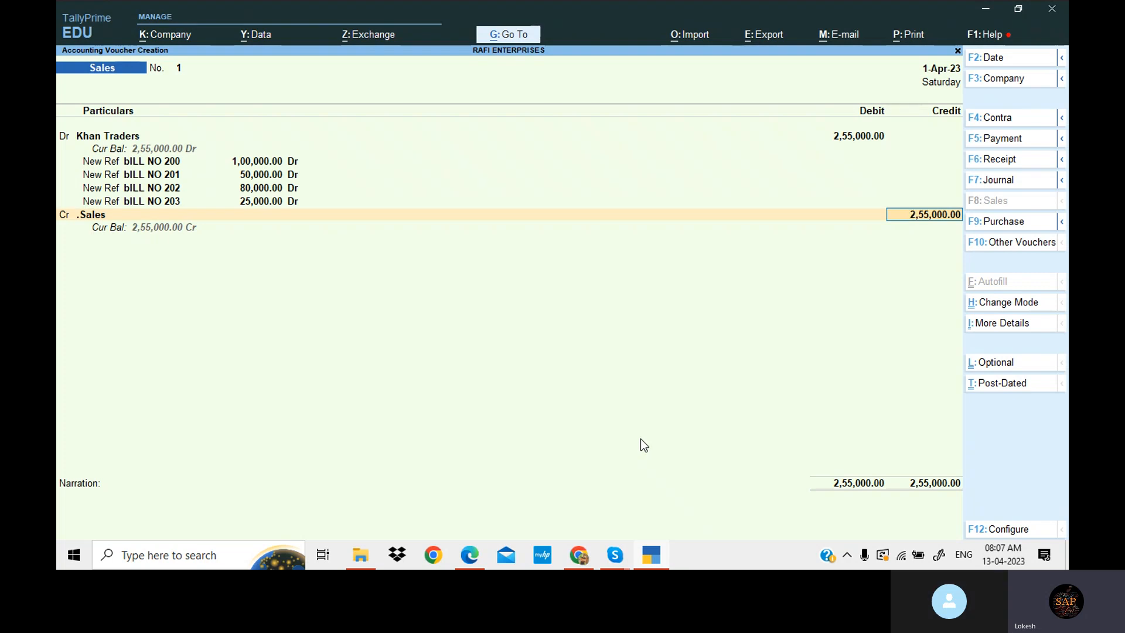
key(Return)
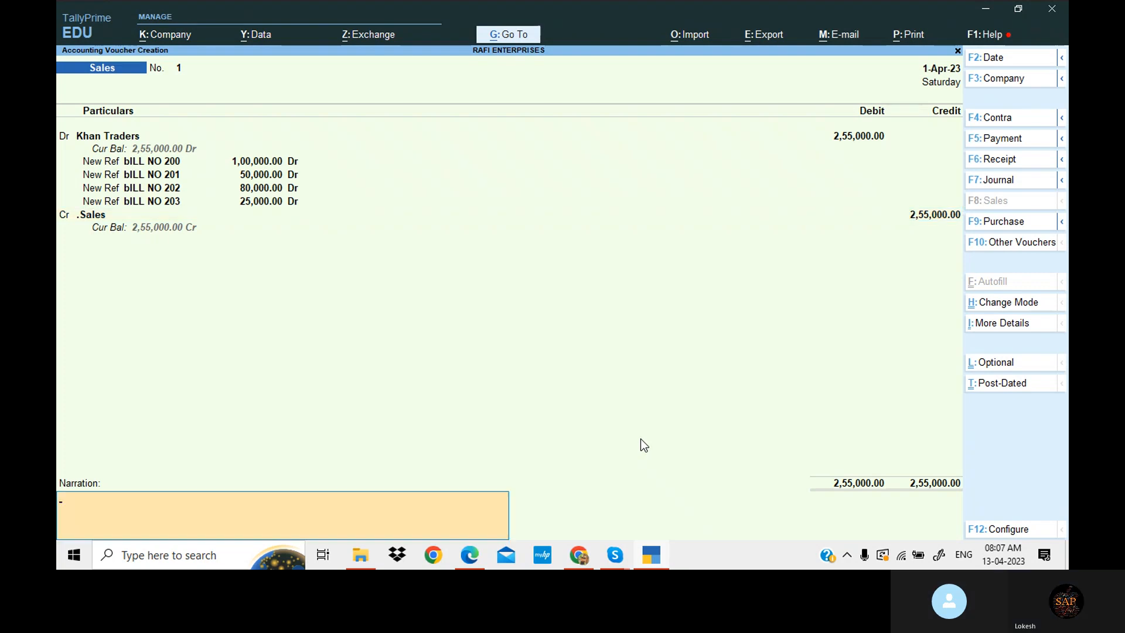
key(Return)
key(Return)
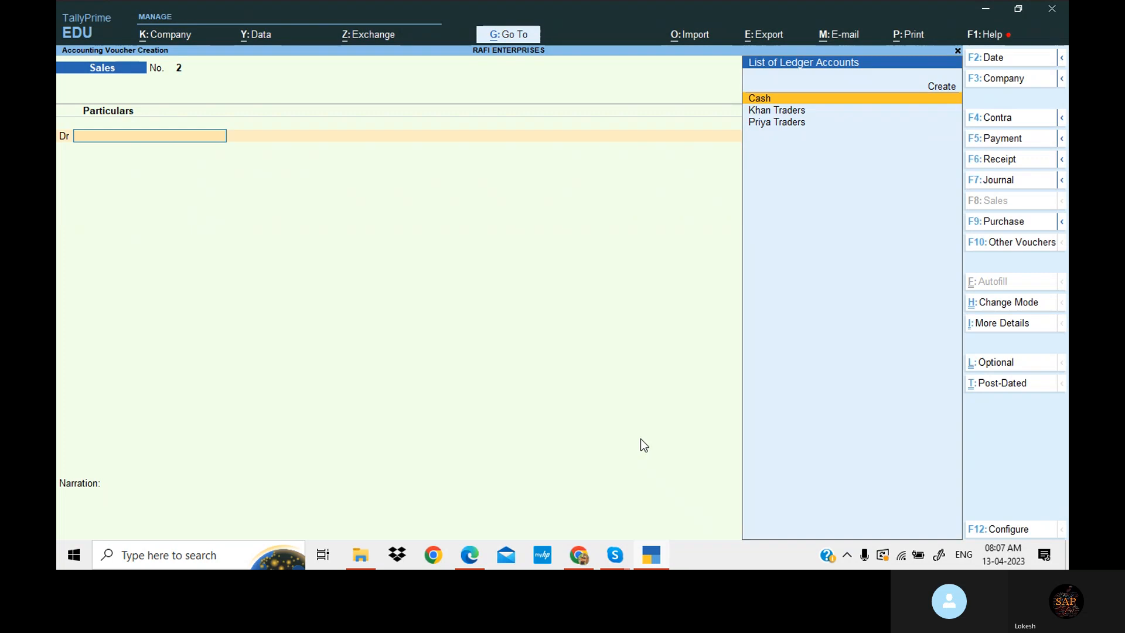
Step: Switch to the PDF and compare the Payment to Creditors bills and total with the Priya Traders purchase bills, returning to TallyPrime
click(653, 561)
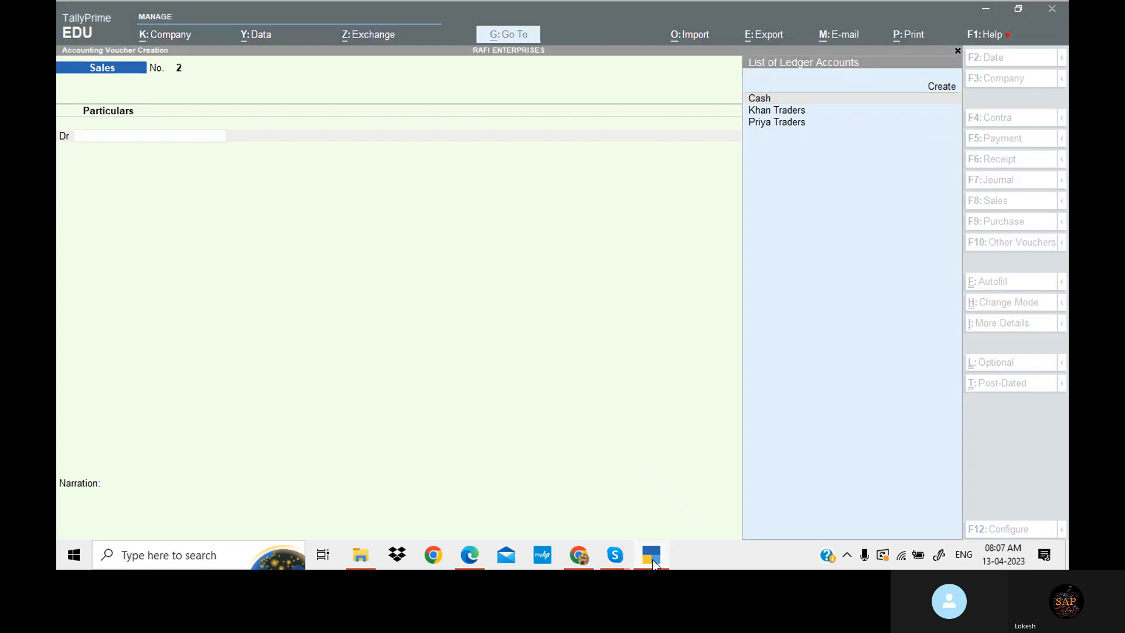
scroll(574, 375, down, 1)
scroll(573, 375, up, 3)
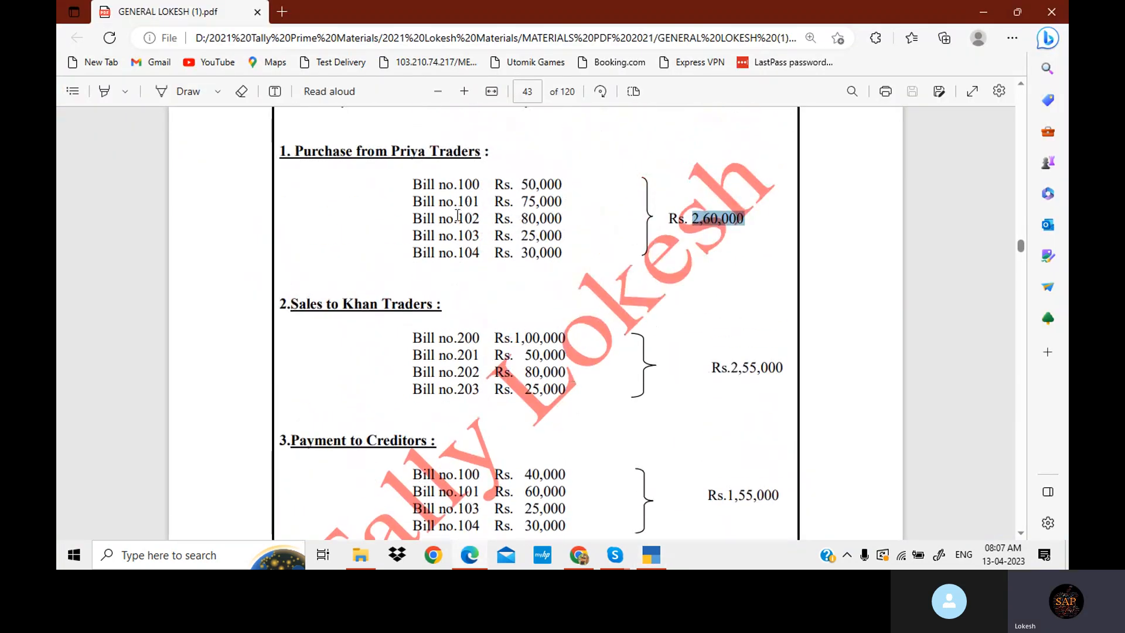
scroll(458, 387, down, 3)
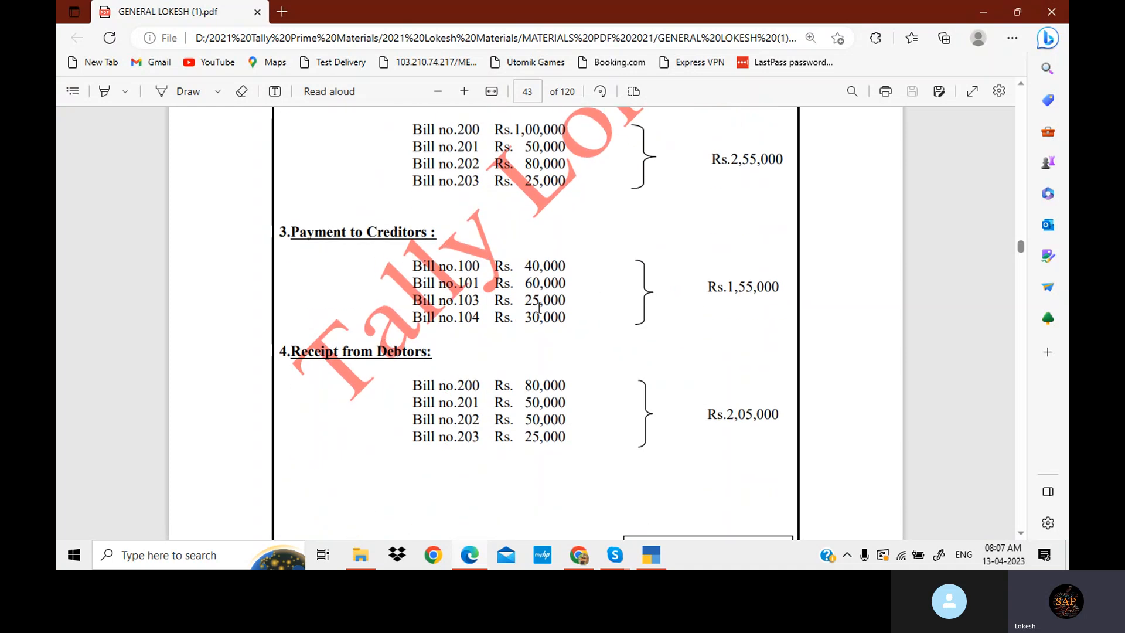
scroll(725, 298, up, 3)
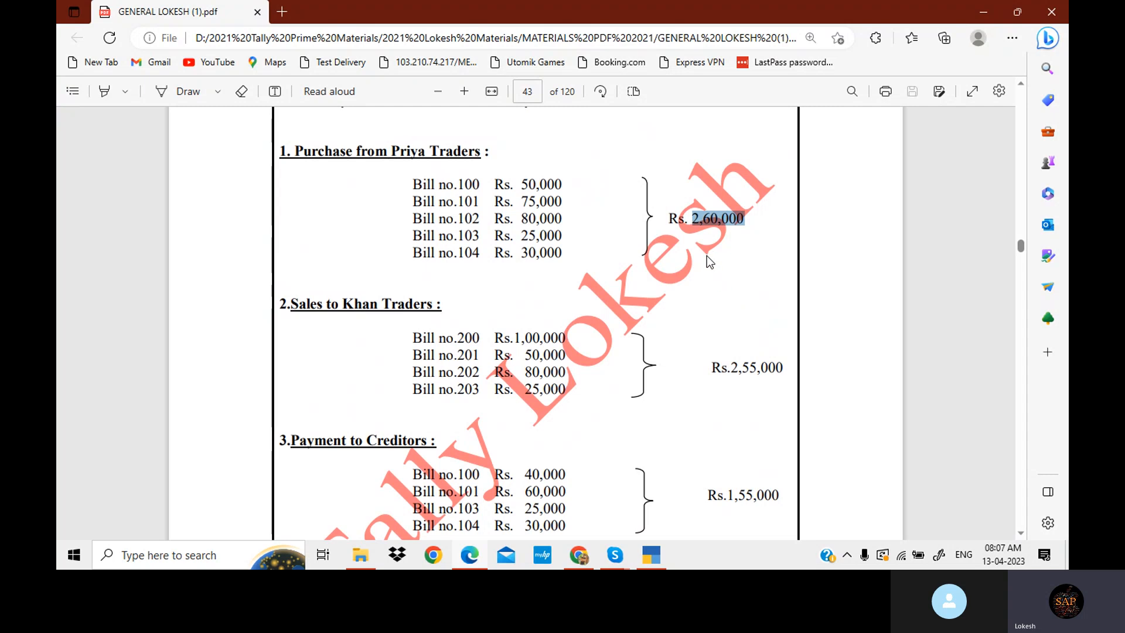
scroll(726, 254, down, 3)
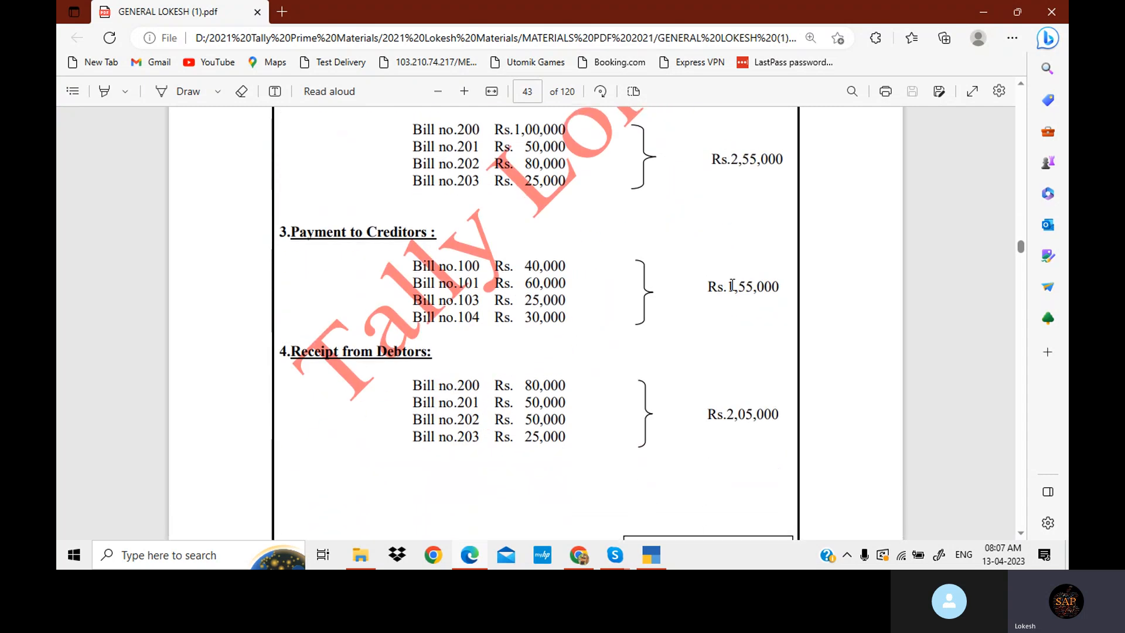
click(651, 555)
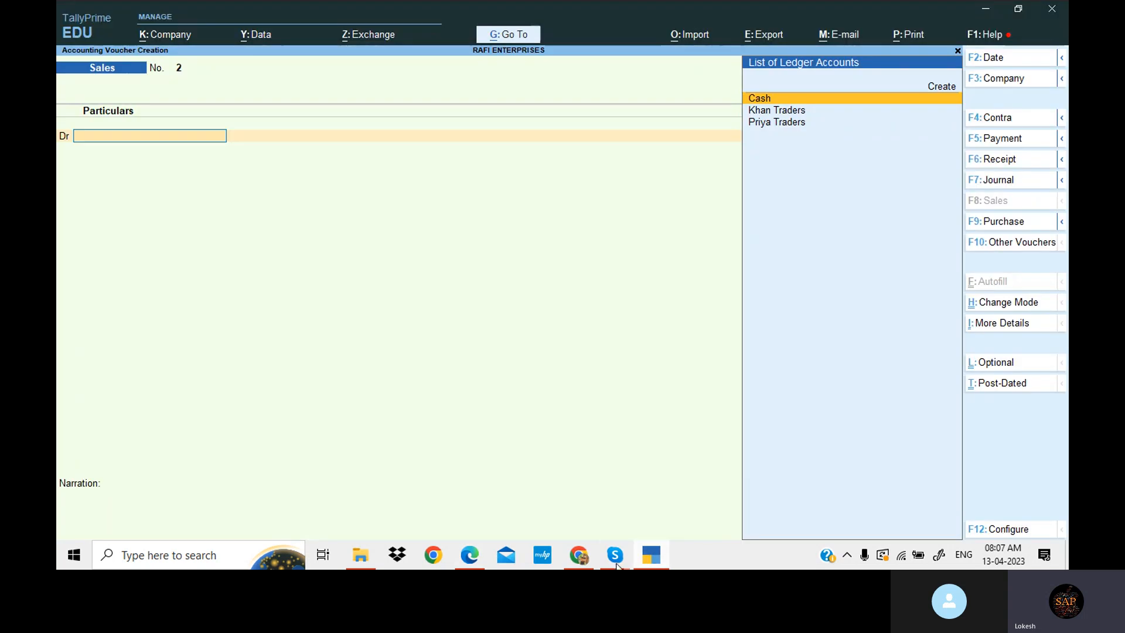
Step: Start a Payment voucher and debit Priya Traders with 1,55,000
click(1023, 140)
key(Down)
key(Down)
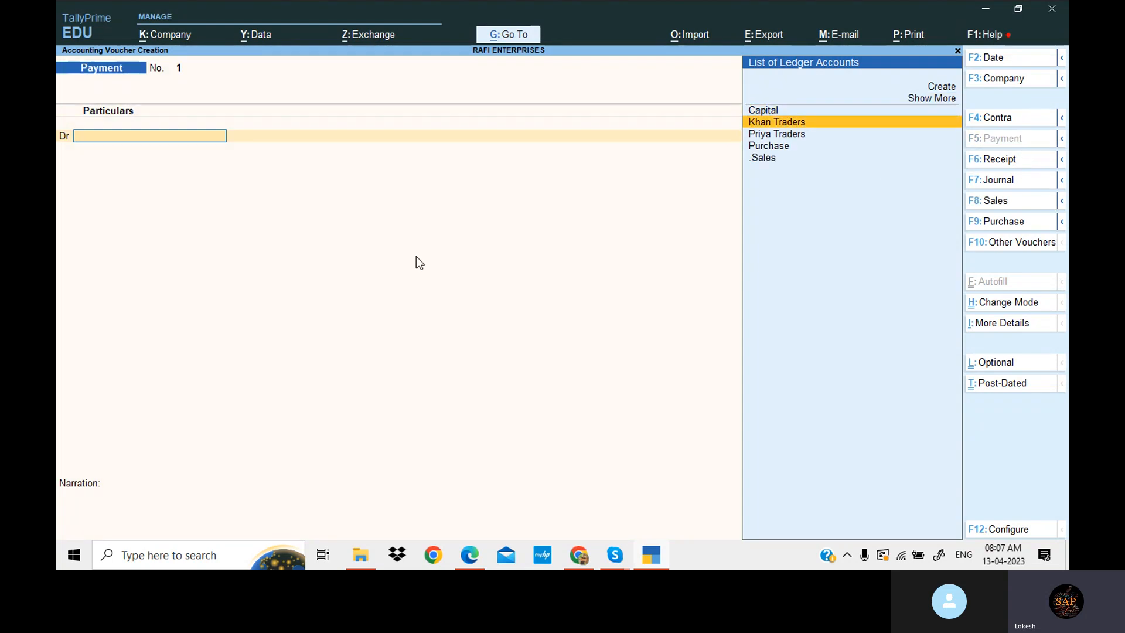
key(Return)
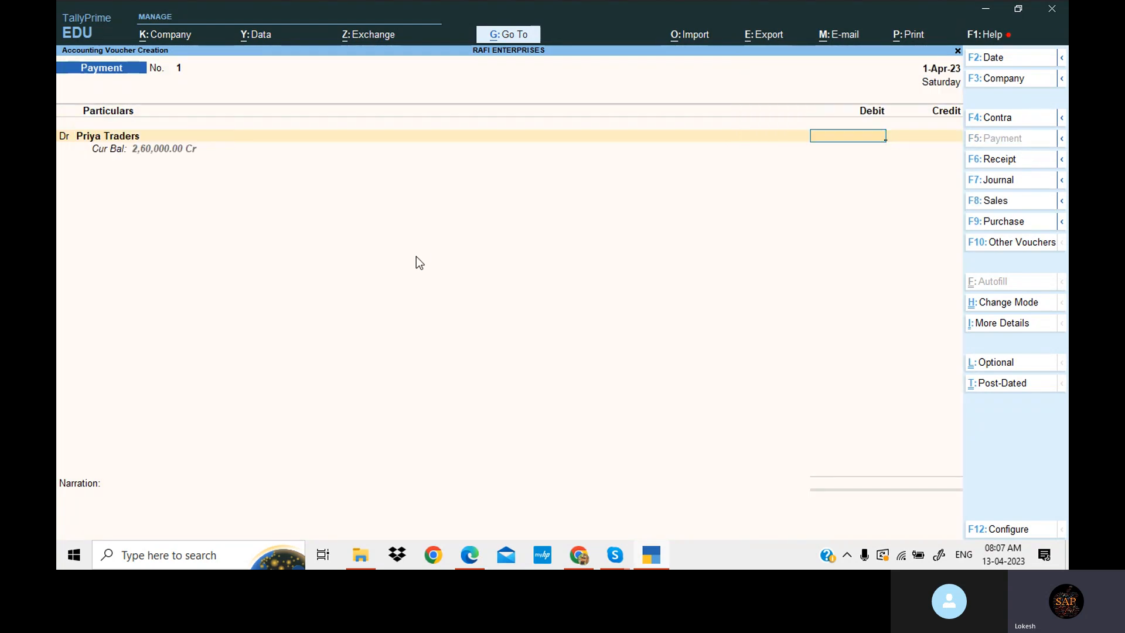
text(155000)
key(Return)
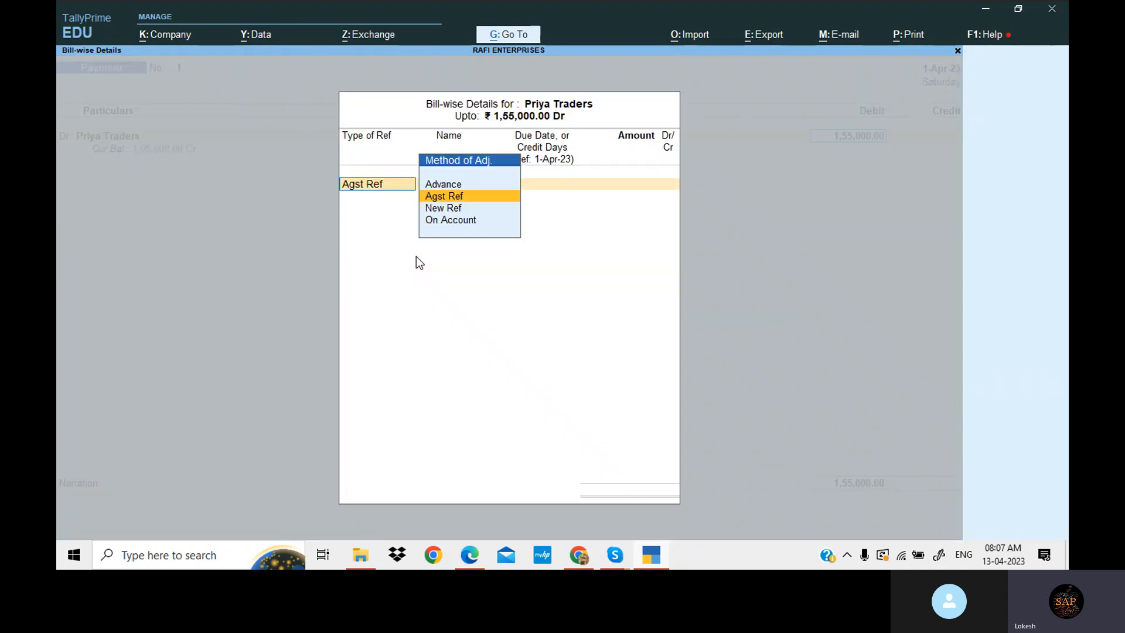
Step: Allocate 40,000 Dr of the Priya Traders payment as Agst Ref to the pending BILL NO 100
key(Return)
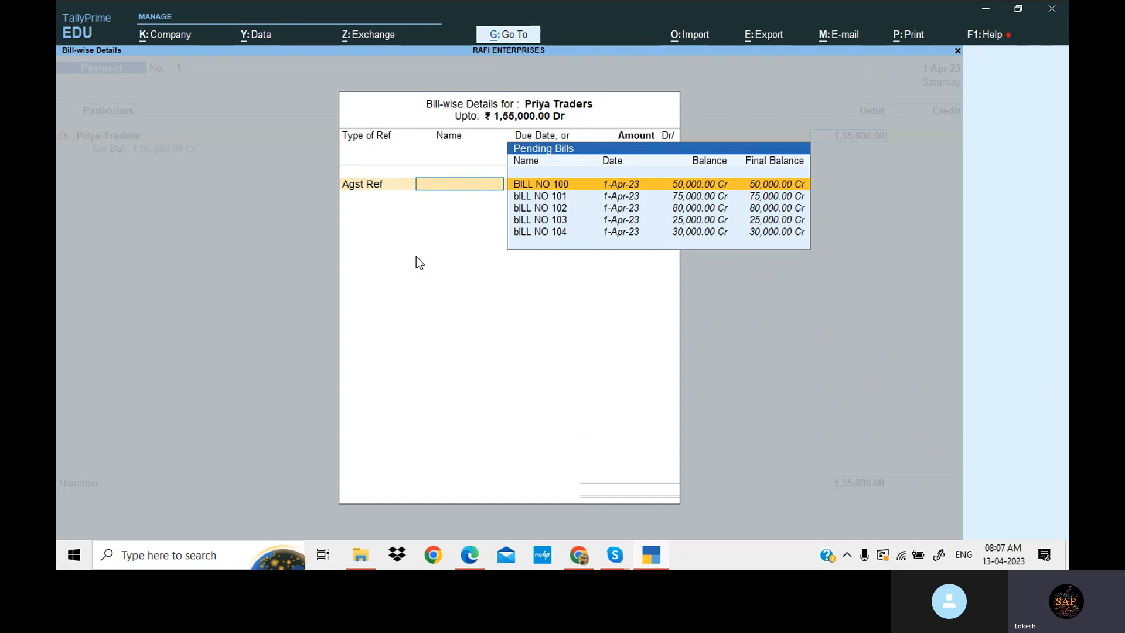
key(Return)
text(40)
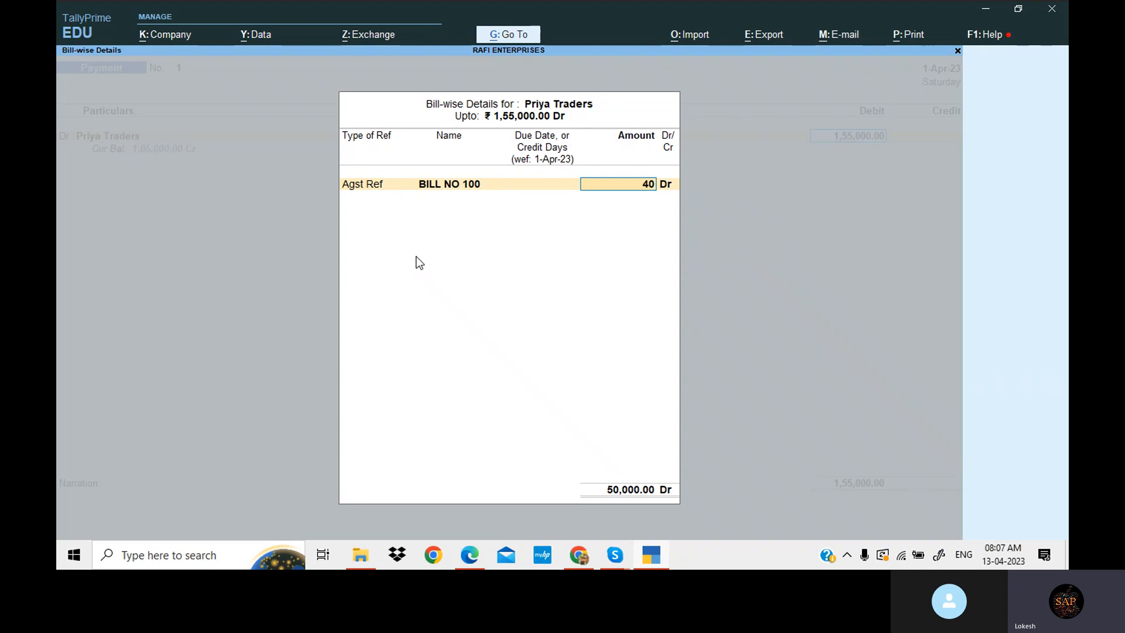
text(000)
key(Return)
key(Return)
Step: Allocate 60,000 Dr of the payment as Agst Ref to the pending bILL NO 101, checking the amount in the PDF
key(Return)
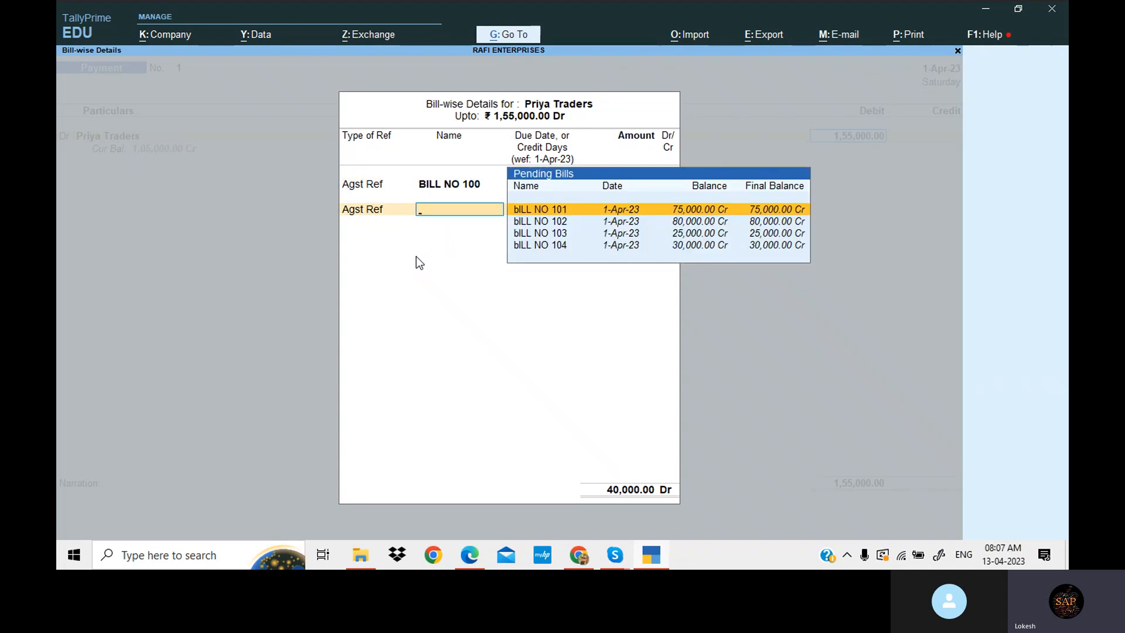
key(alt+Tab)
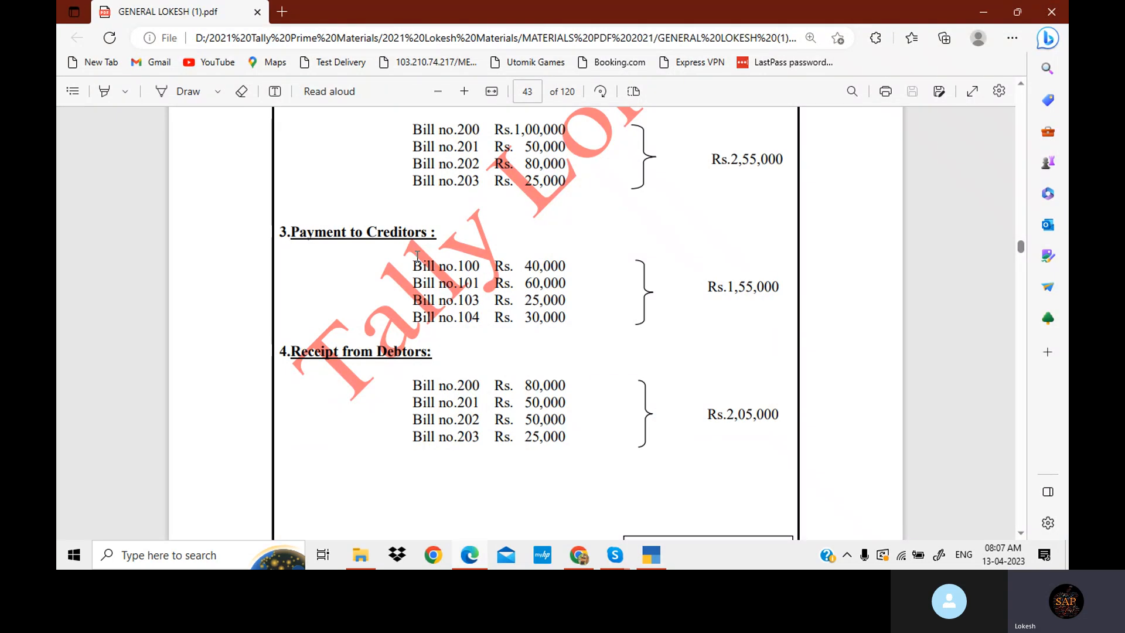
key(alt+Tab)
text(00)
key(Return)
key(Return)
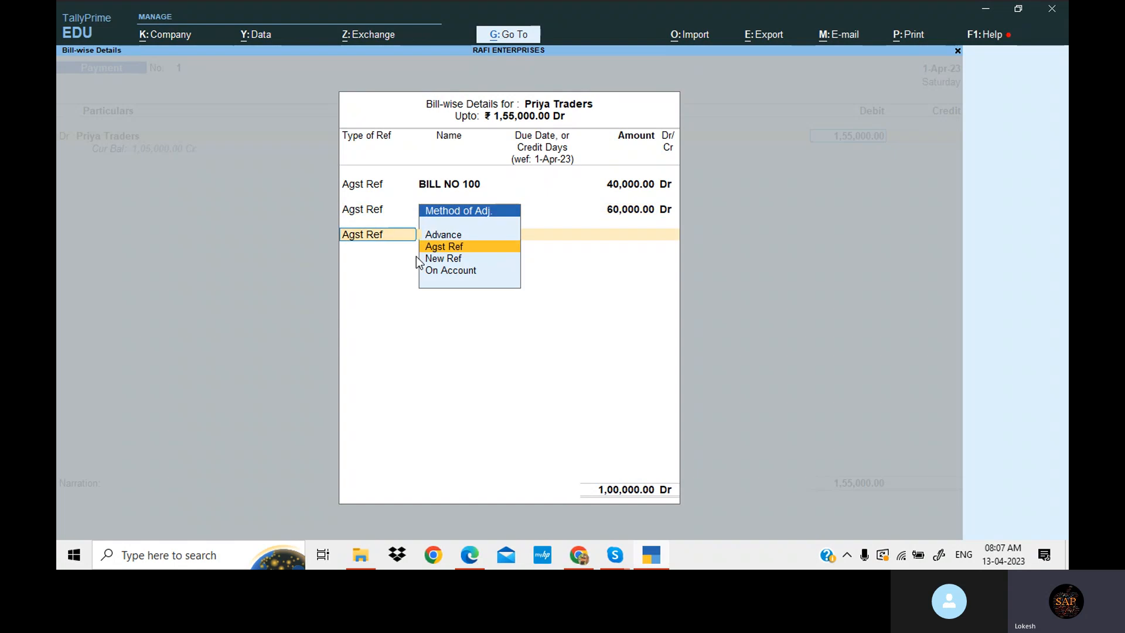
Step: Check the next creditor bill in the PDF and allocate 25,000 Dr as Agst Ref to the pending bILL NO 103
key(Return)
key(alt+Tab)
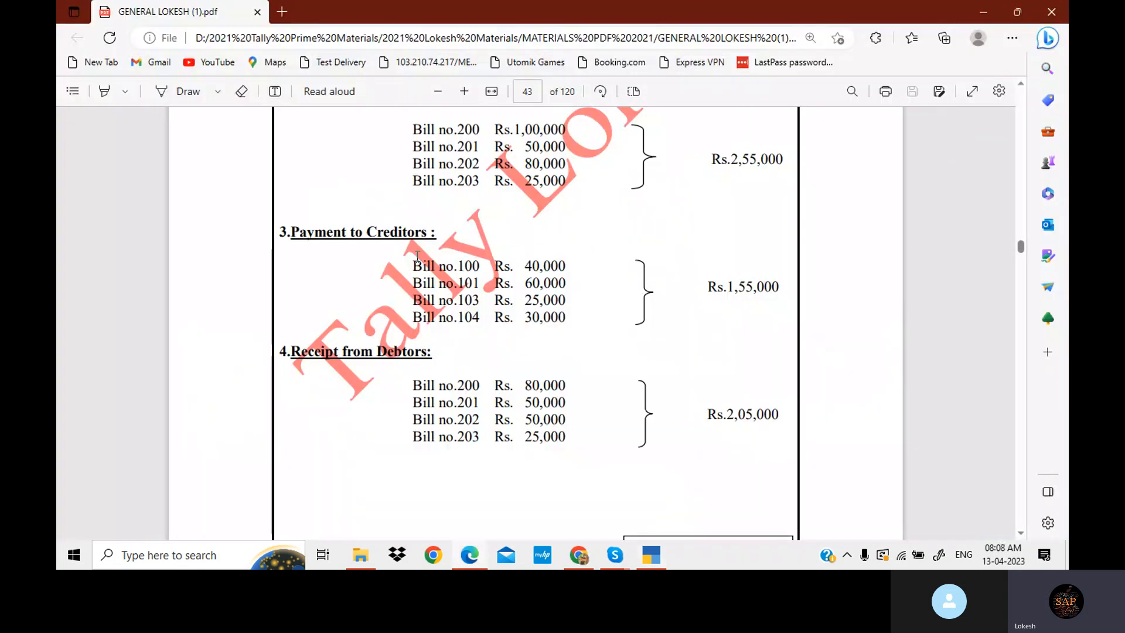
scroll(417, 256, up, 2)
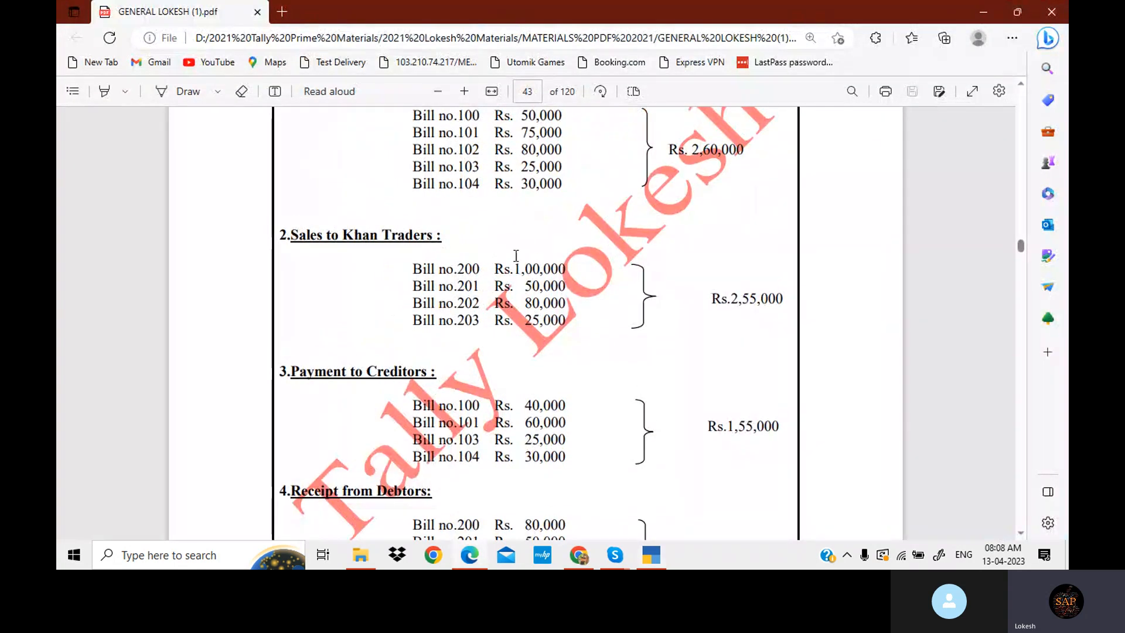
scroll(516, 256, down, 2)
key(alt+Tab)
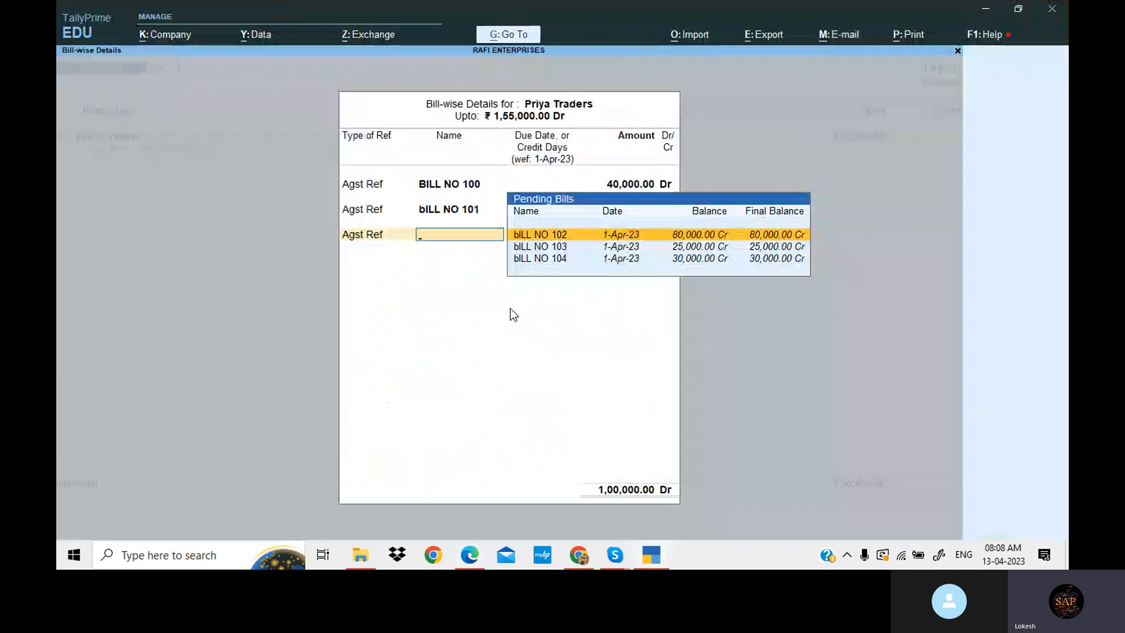
key(Down)
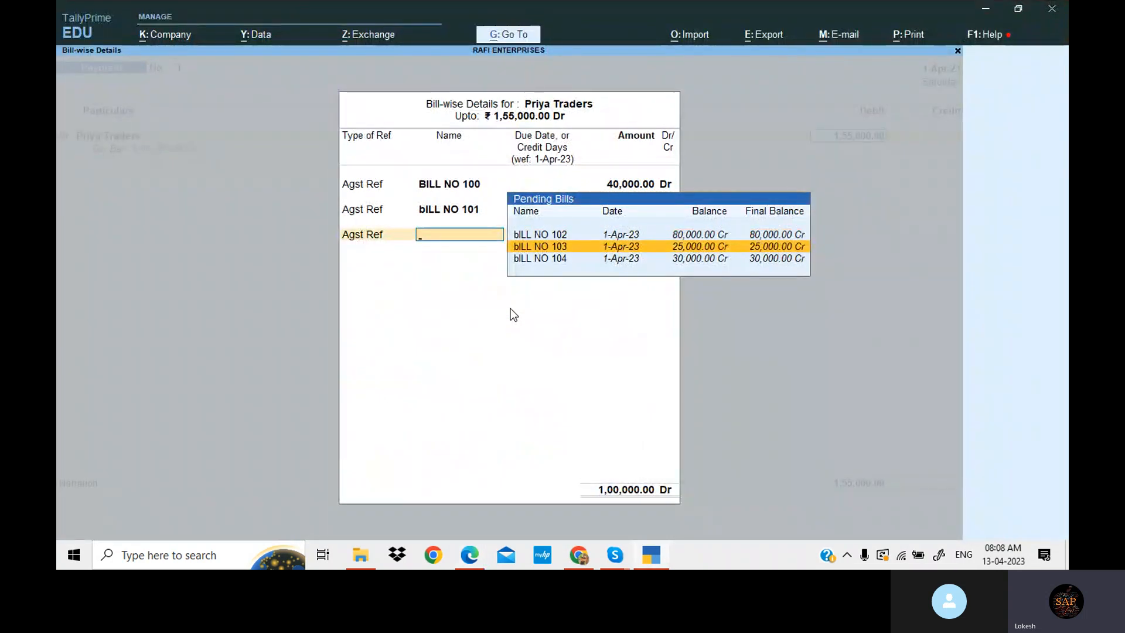
key(alt+Tab)
key(alt+Tab)
key(Return)
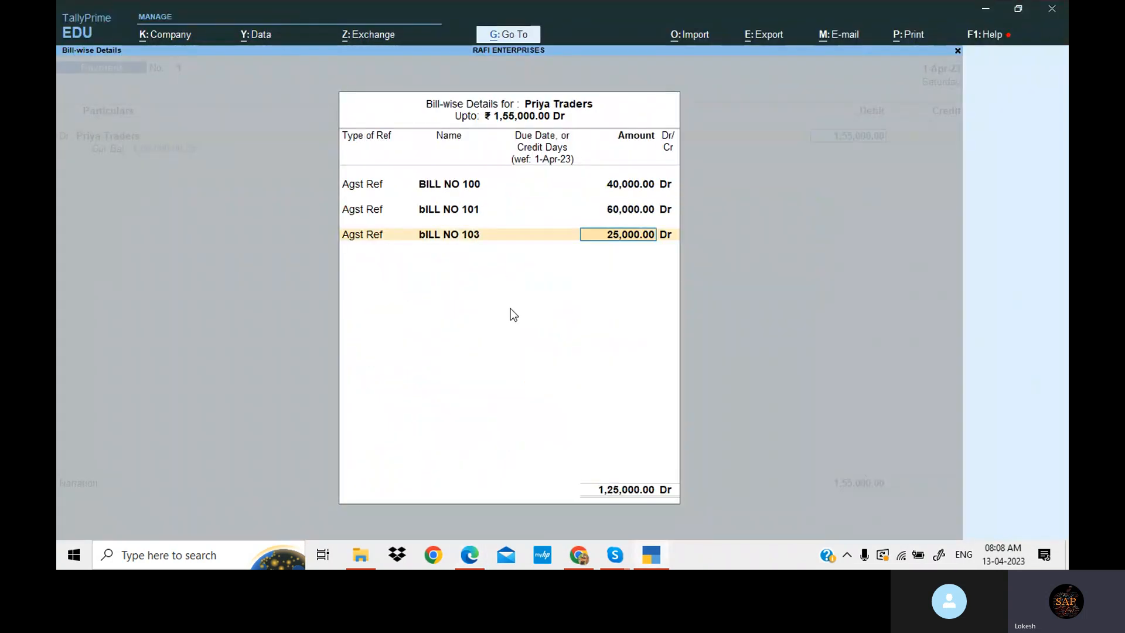
key(Return)
key(Return)
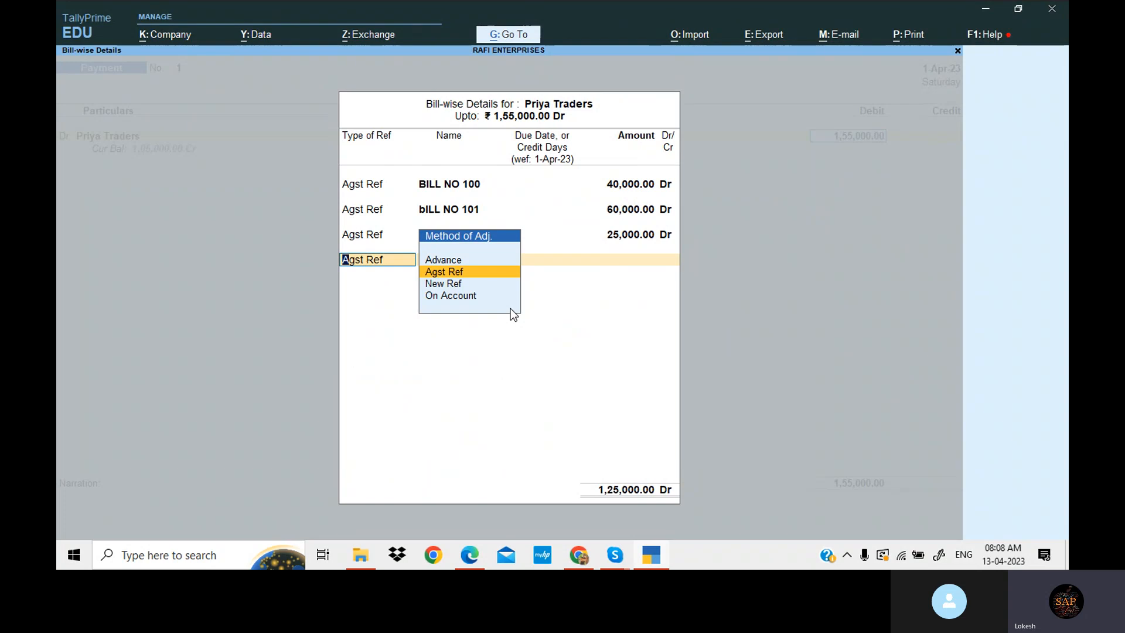
Step: Allocate 30,000 Dr as Agst Ref to the pending bILL NO 104 and complete the Priya Traders bill-wise details
key(Return)
key(Down)
key(Return)
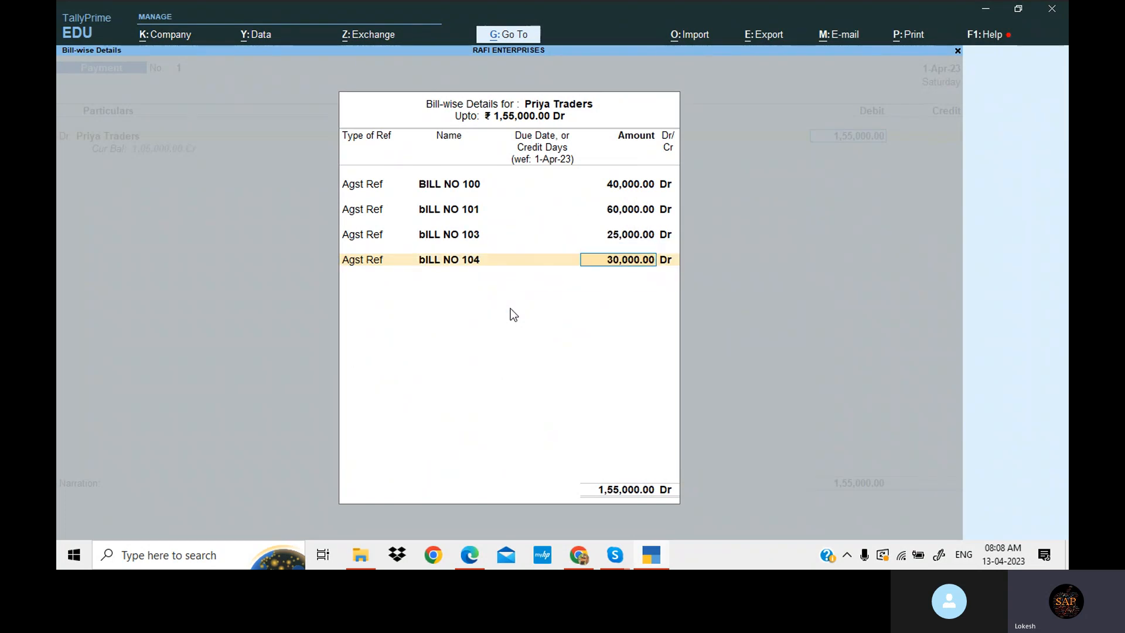
key(Return)
key(Return)
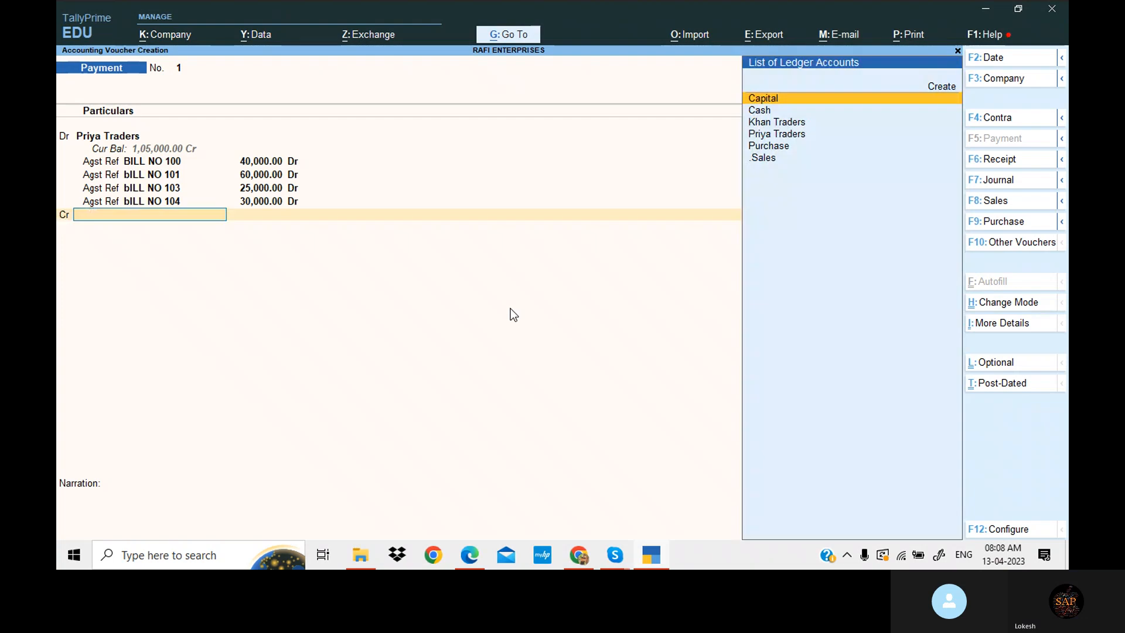
Step: Credit Cash with 1,55,000 in the Priya Traders payment voucher, leave the narration blank and save the voucher
key(Down)
key(Return)
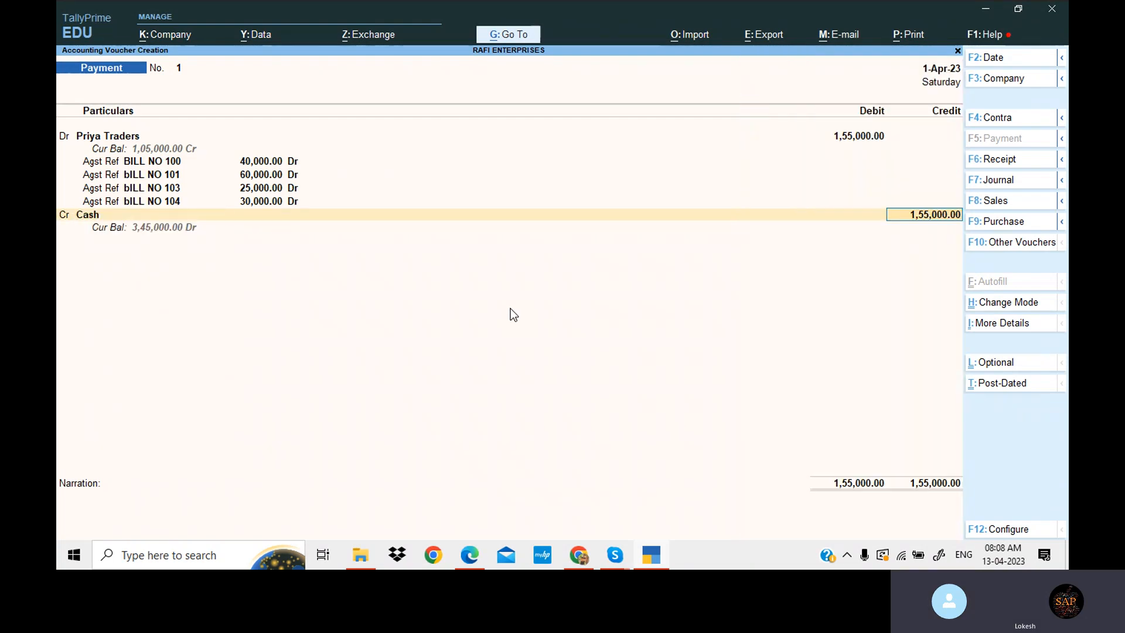
key(Return)
key(Return)
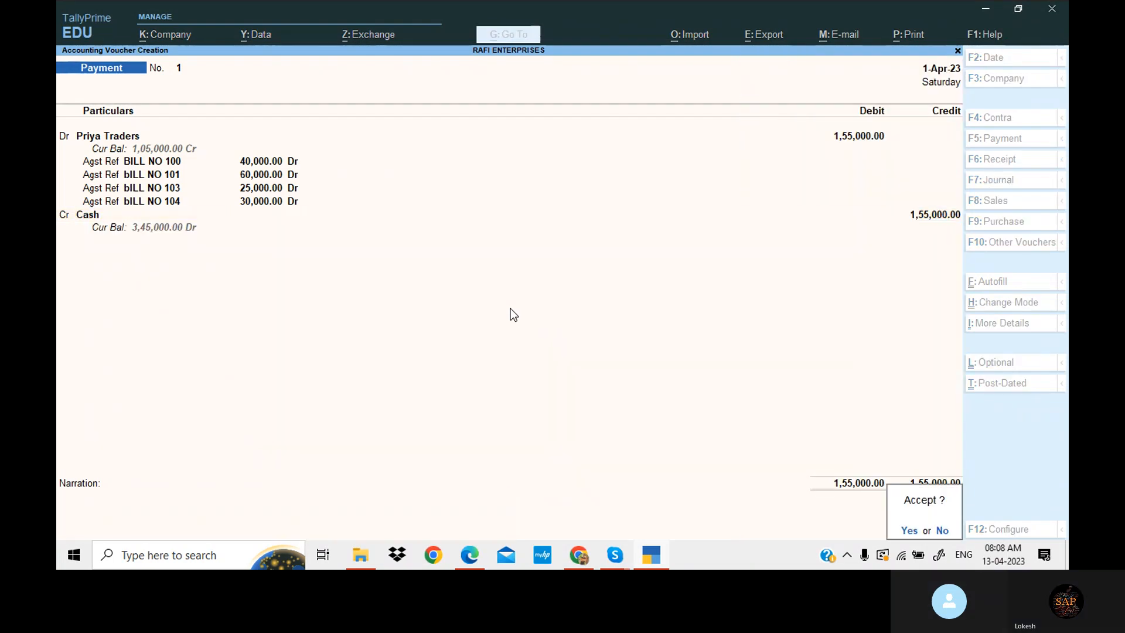
key(Return)
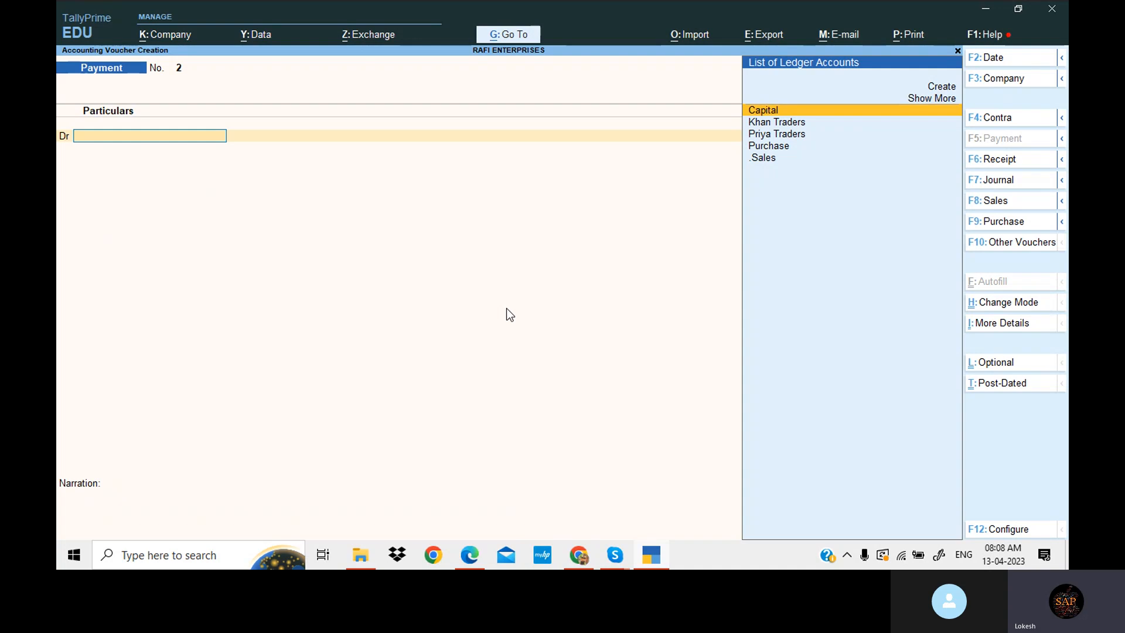
Step: Check the receipts from debtors in the PDF and start a receipt voucher crediting Khan Traders with 2,05,000
click(477, 561)
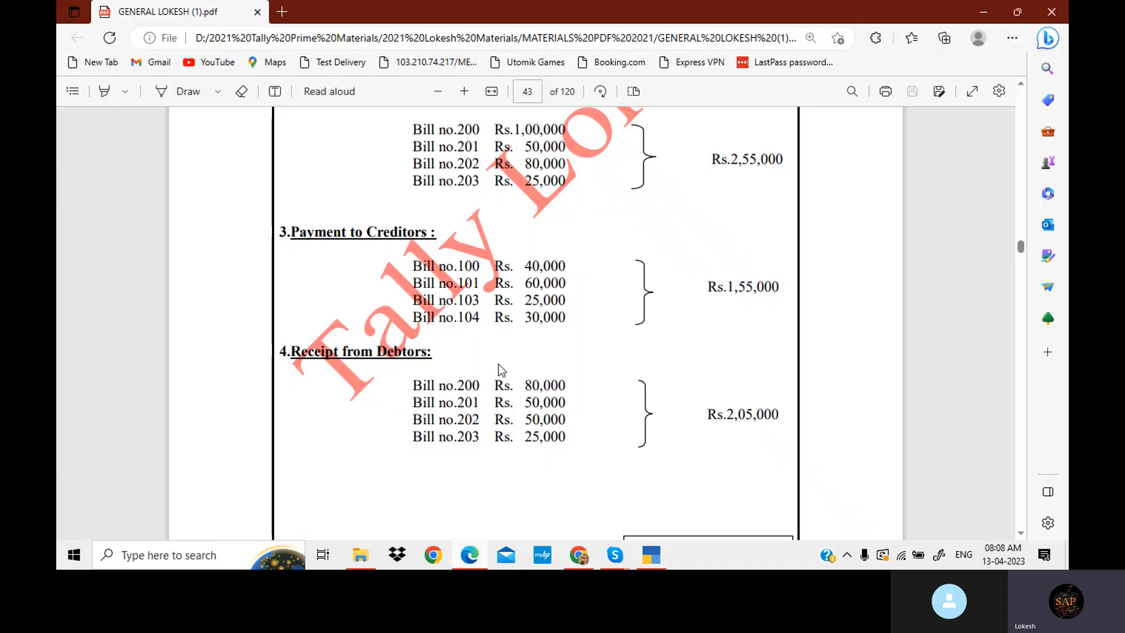
scroll(412, 295, up, 3)
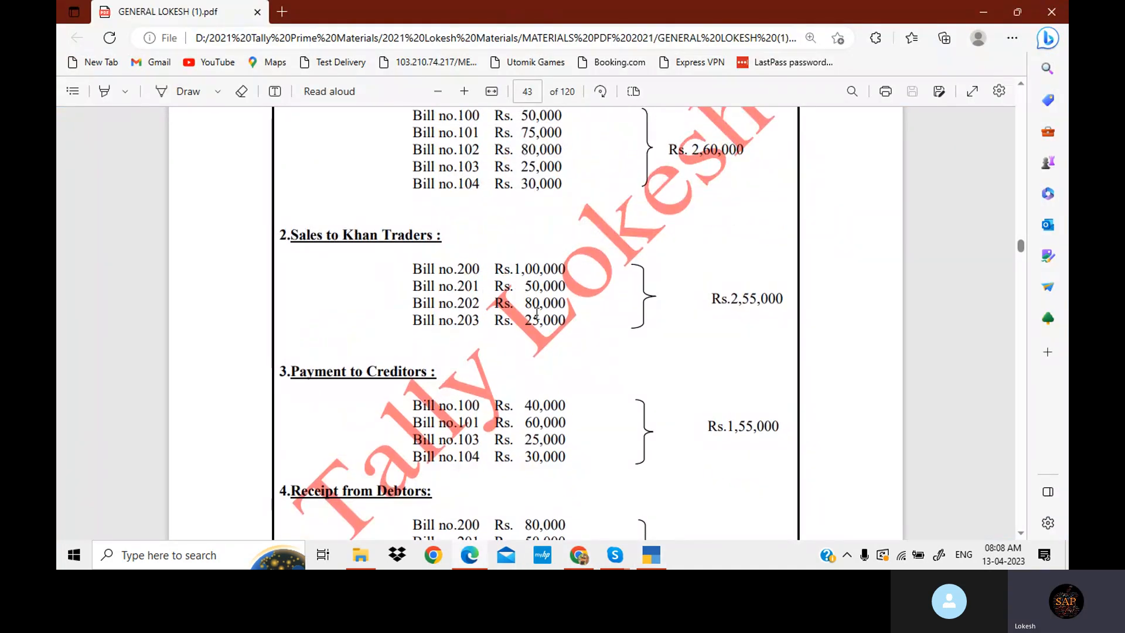
scroll(548, 319, down, 3)
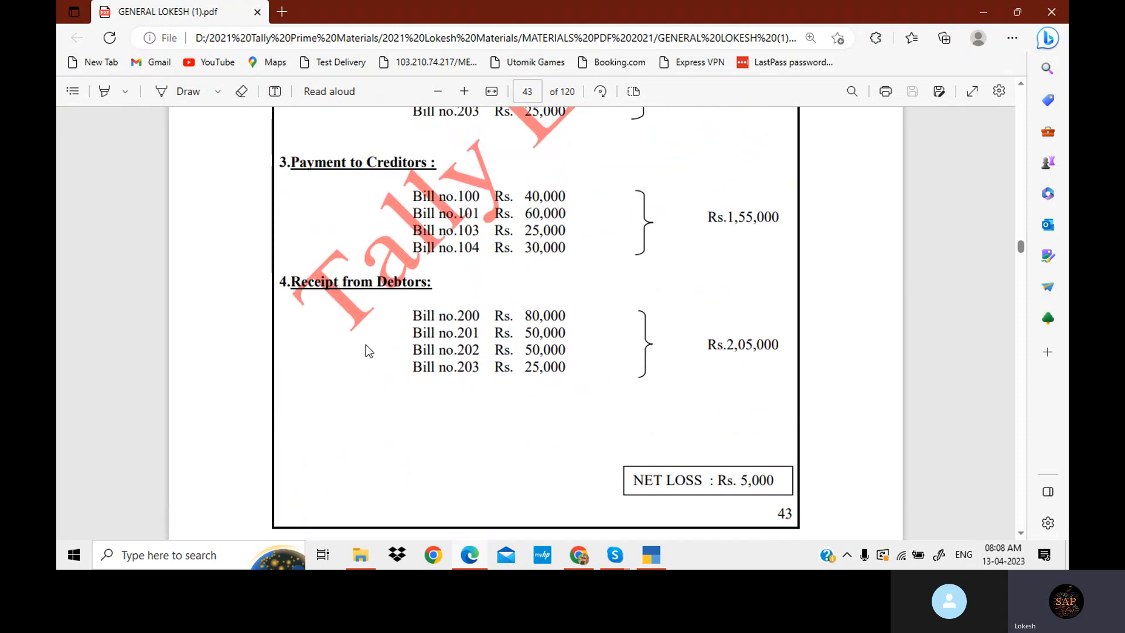
click(652, 556)
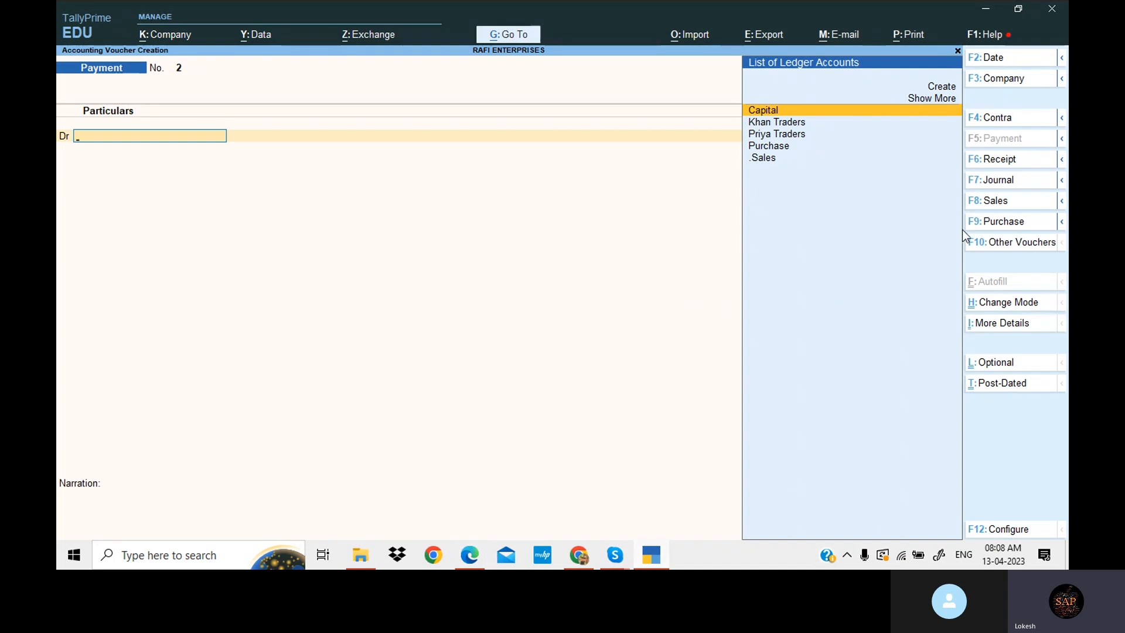
click(1017, 160)
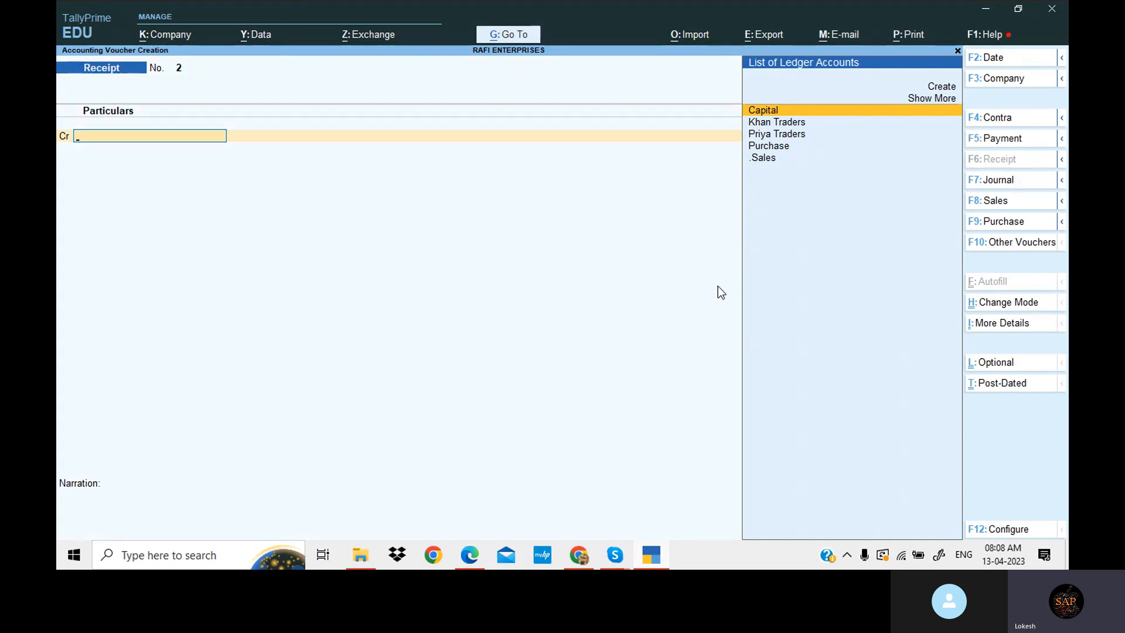
key(Down)
key(Return)
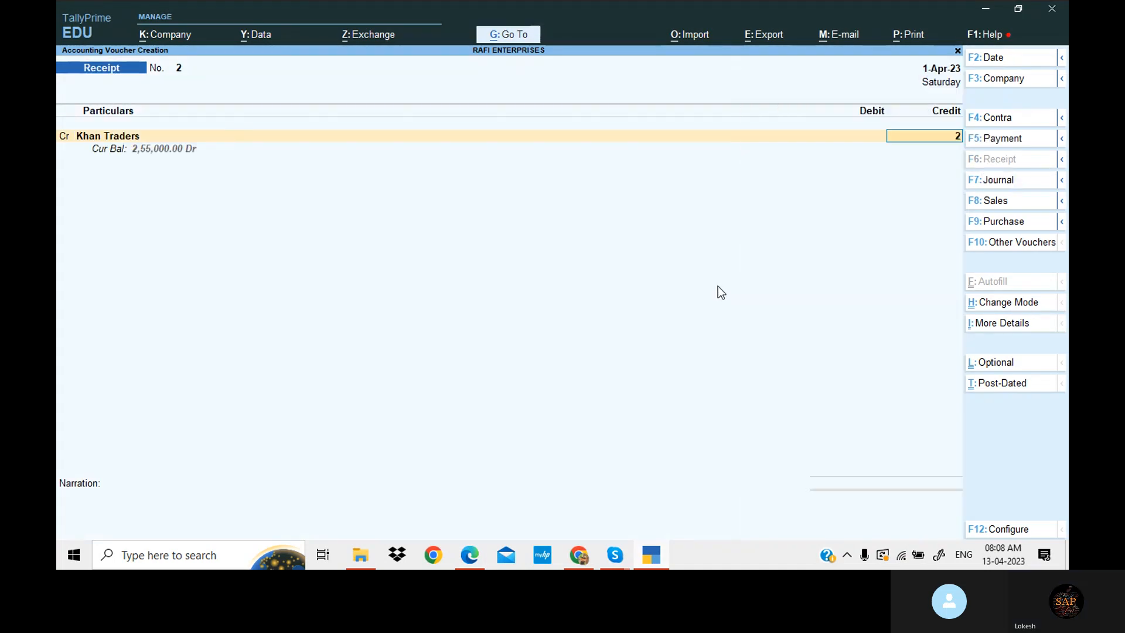
text(2,05,00)
text(0)
key(Return)
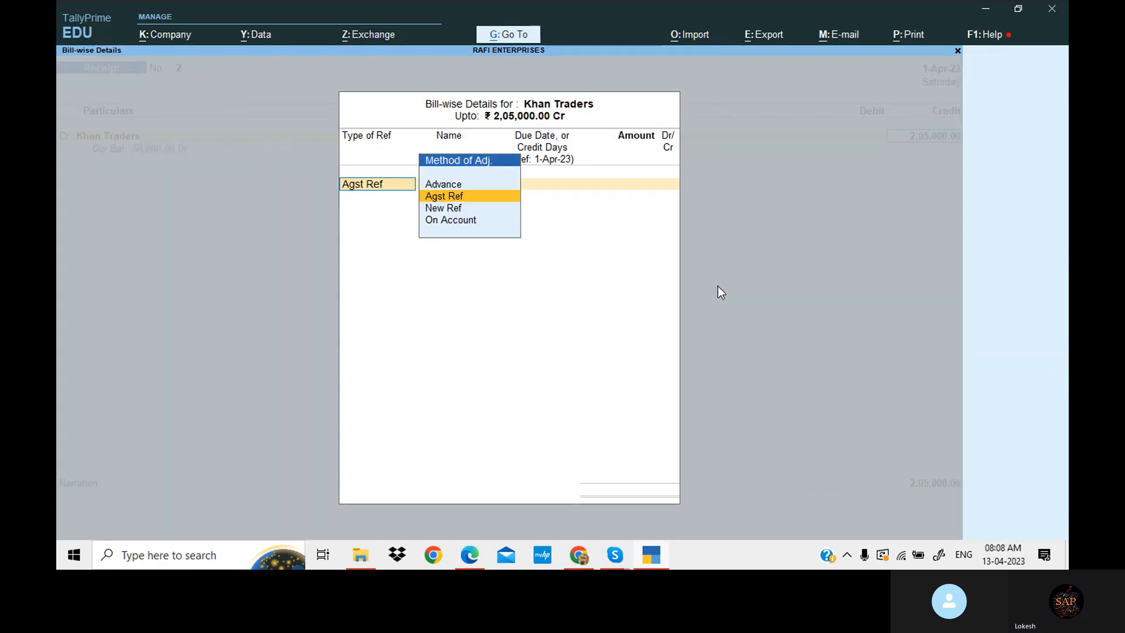
Step: Allocate 80,000 Cr of the Khan Traders receipt as Agst Ref to the pending bILL NO 200
key(Return)
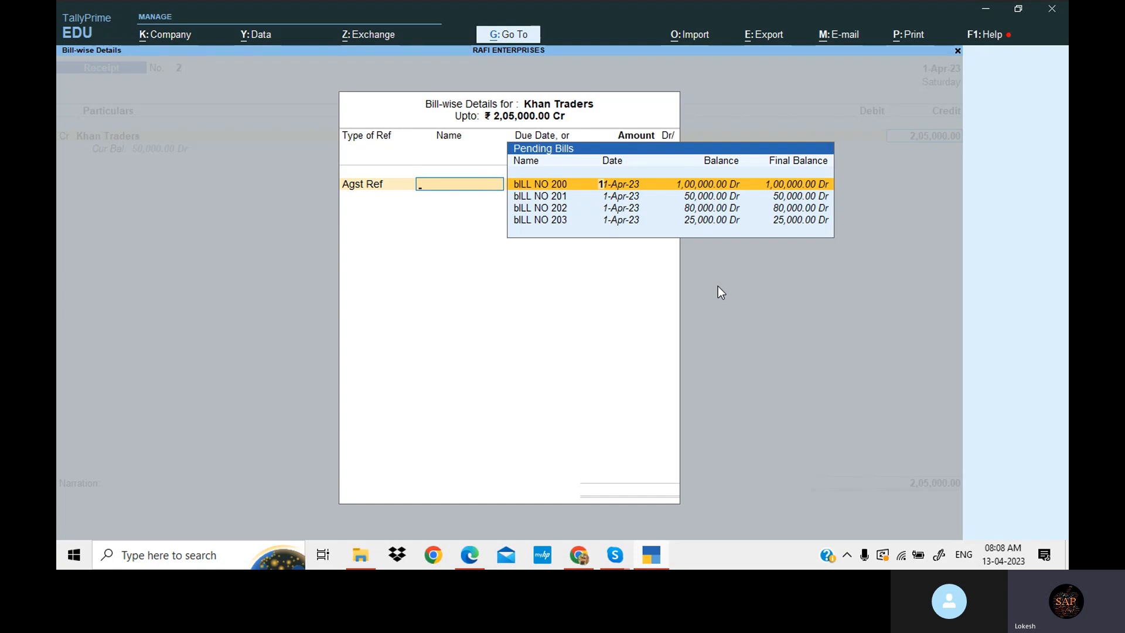
key(Return)
text(80,)
text(0000)
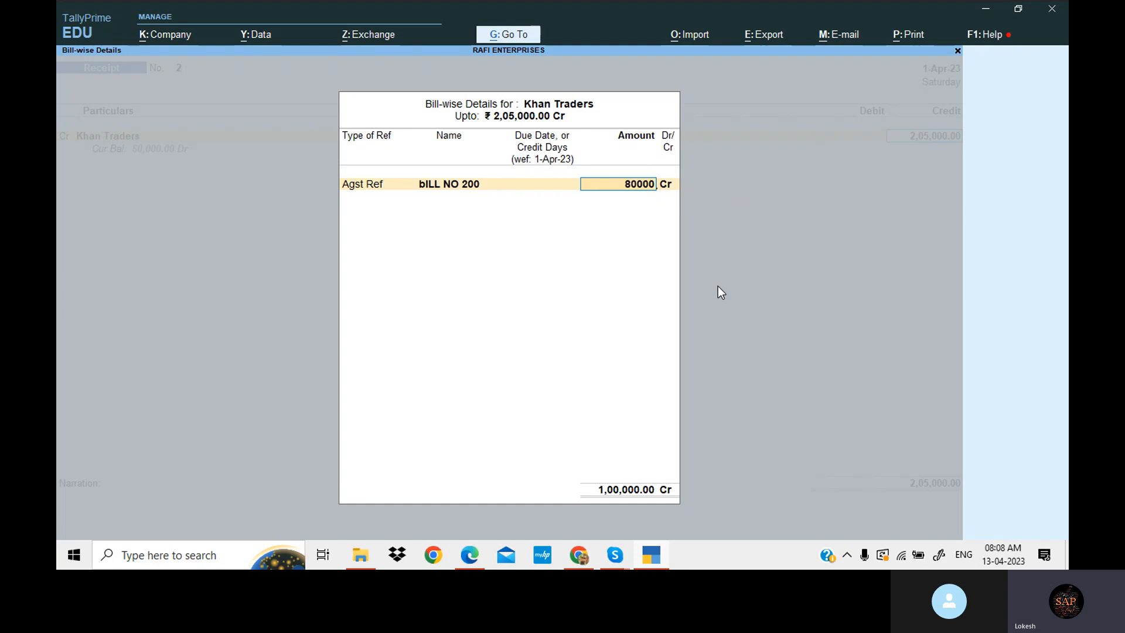
key(Return)
key(Return)
Step: Allocate 50,000 Cr of the receipt as Agst Ref to the pending bILL NO 201, checking the amount in the PDF
key(Return)
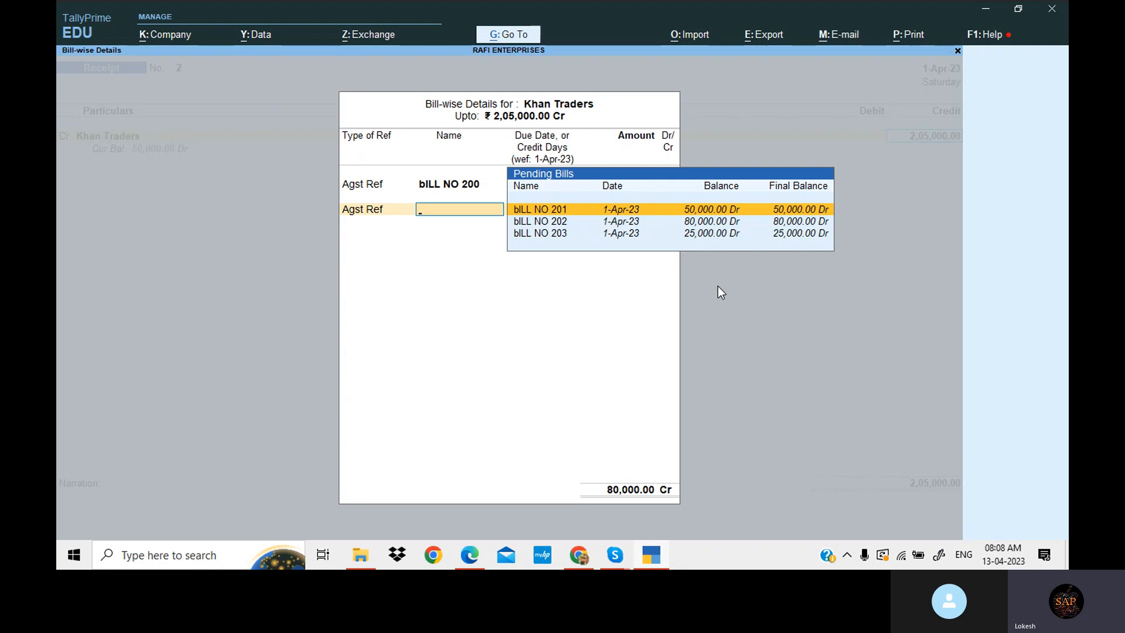
key(alt+Tab)
key(alt+Tab)
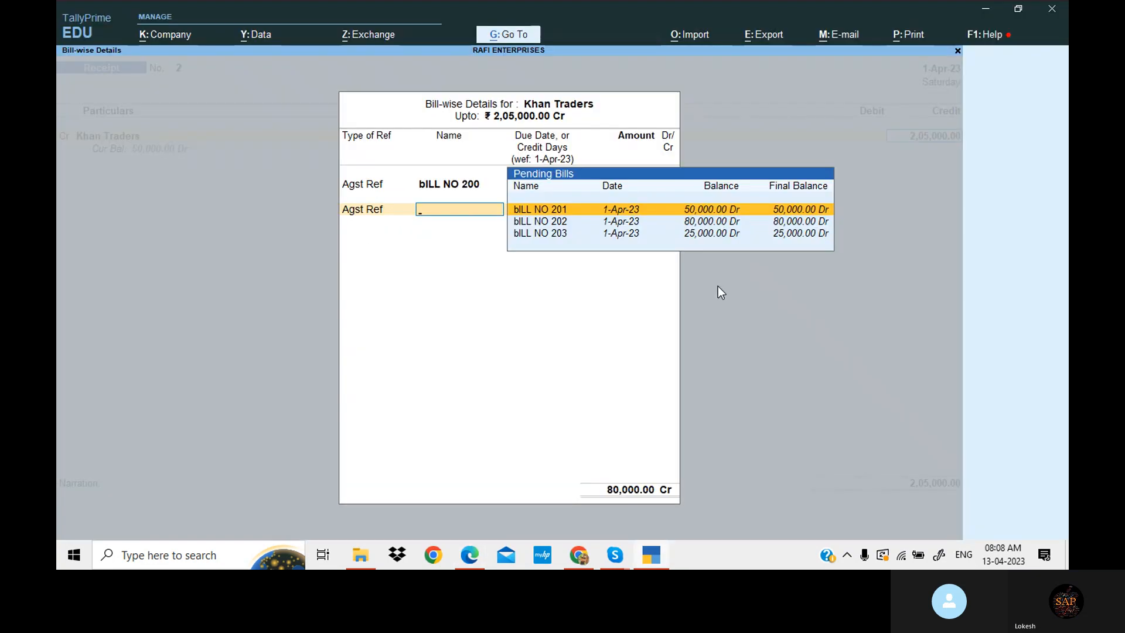
key(Return)
key(Return)
key(Return)
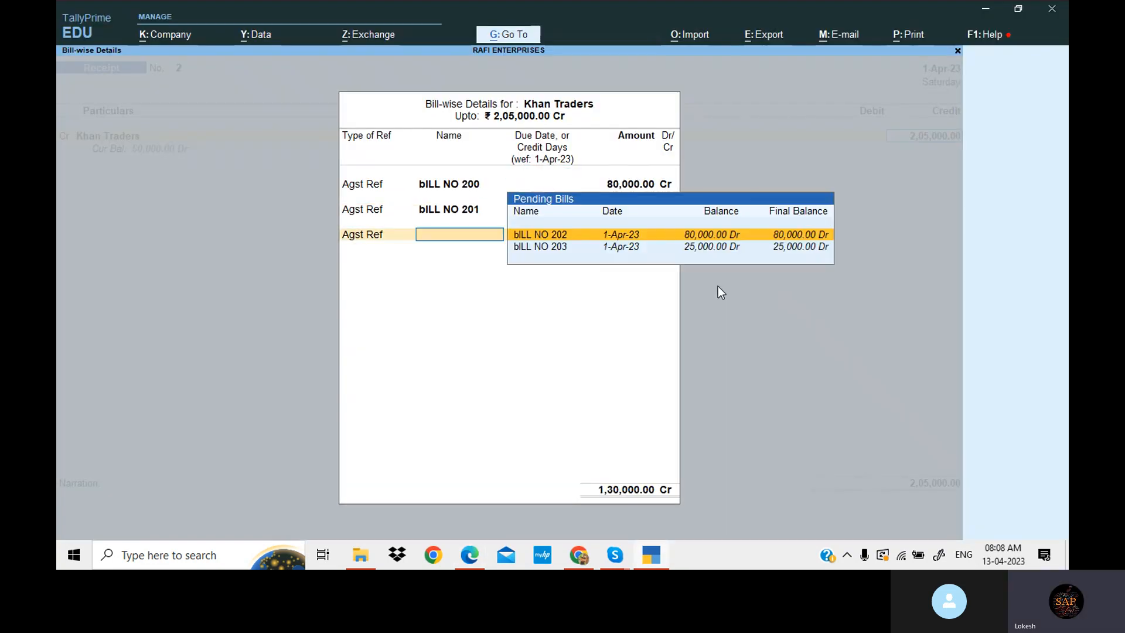
Step: Allocate 50,000 Cr as Agst Ref to the pending bILL NO 202, checking the amount in the PDF
key(Return)
key(alt+Tab)
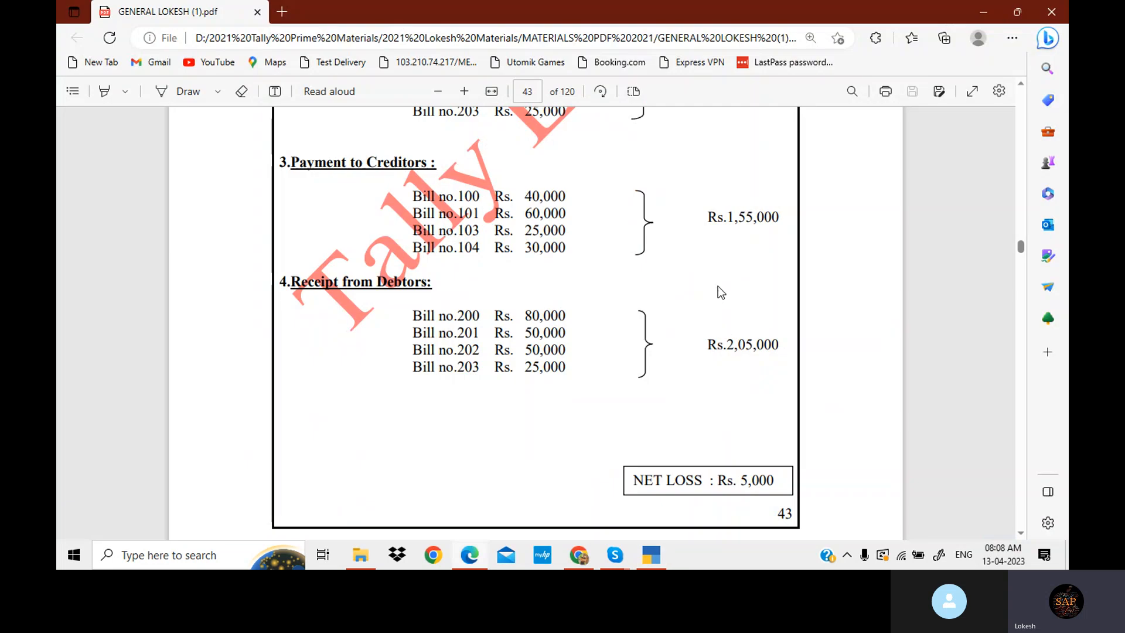
key(alt+Tab)
text(50,00)
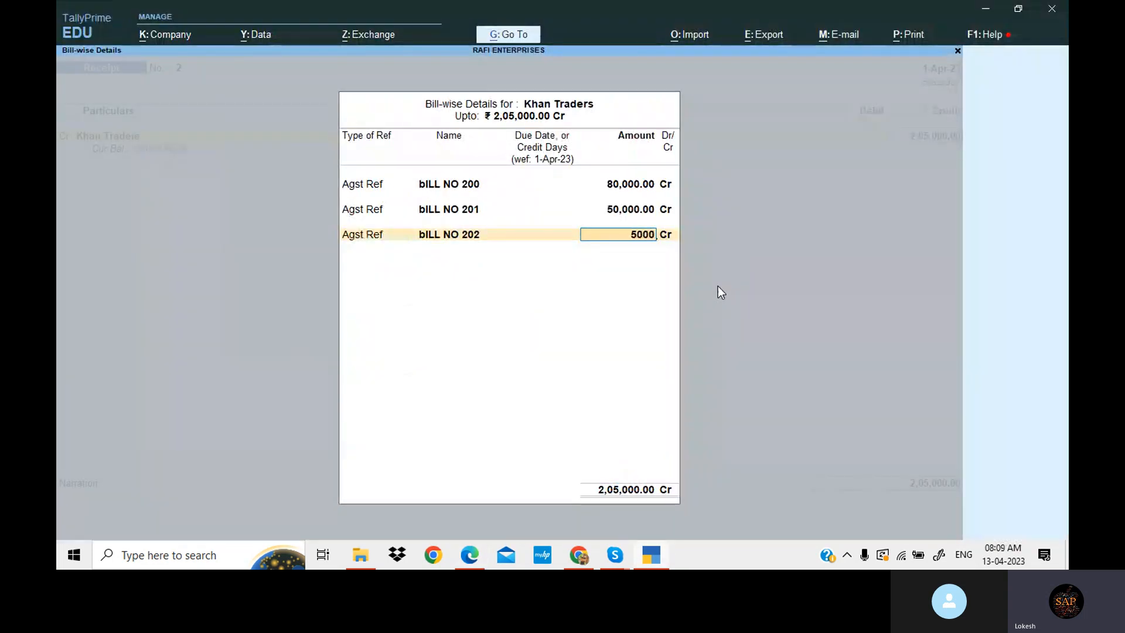
text(0)
key(Return)
key(Return)
Step: Allocate 25,000 Cr as Agst Ref to the pending bILL NO 203 and complete the Khan Traders bill-wise details
key(Return)
key(Return)
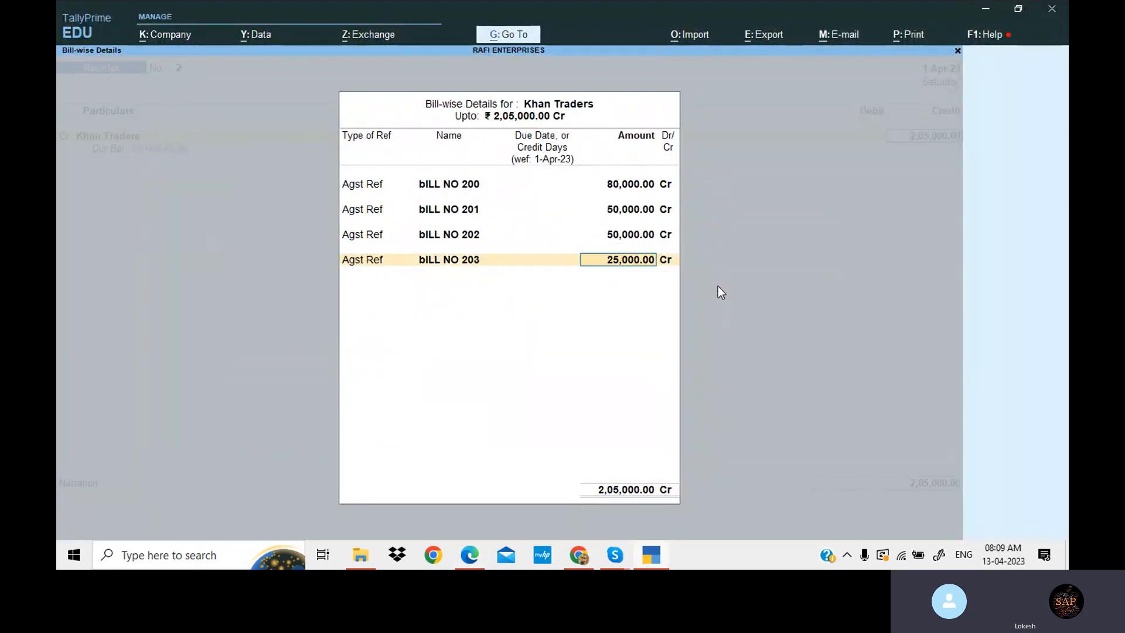
key(Return)
key(Return)
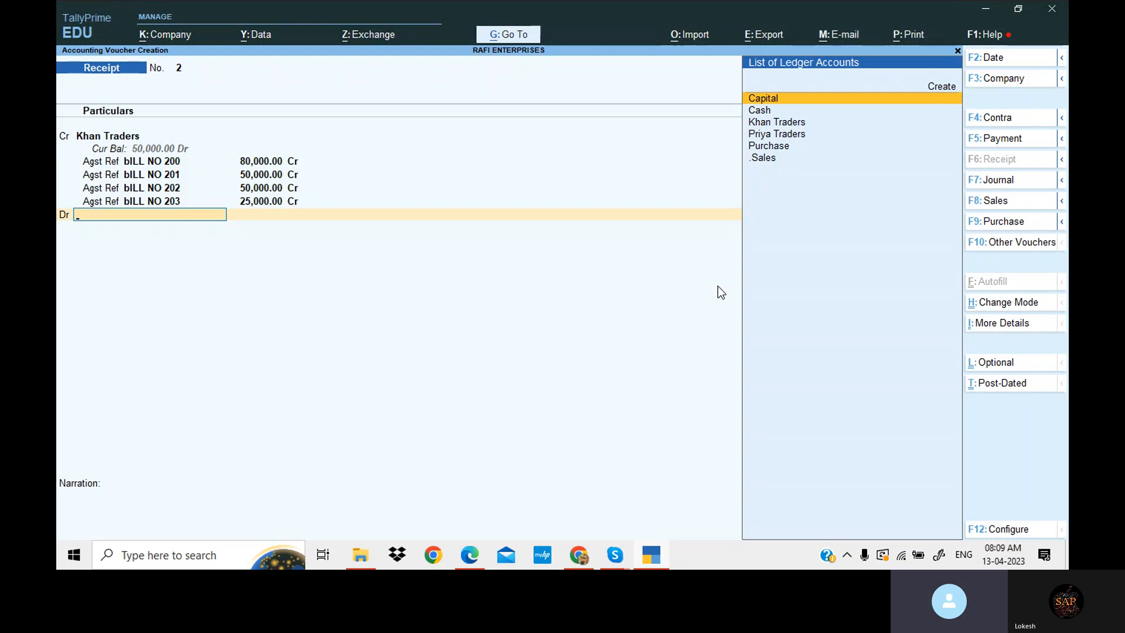
Step: Debit Cash with 2,05,000 in the Khan Traders receipt voucher, leave the narration blank and save the voucher
key(Down)
key(Return)
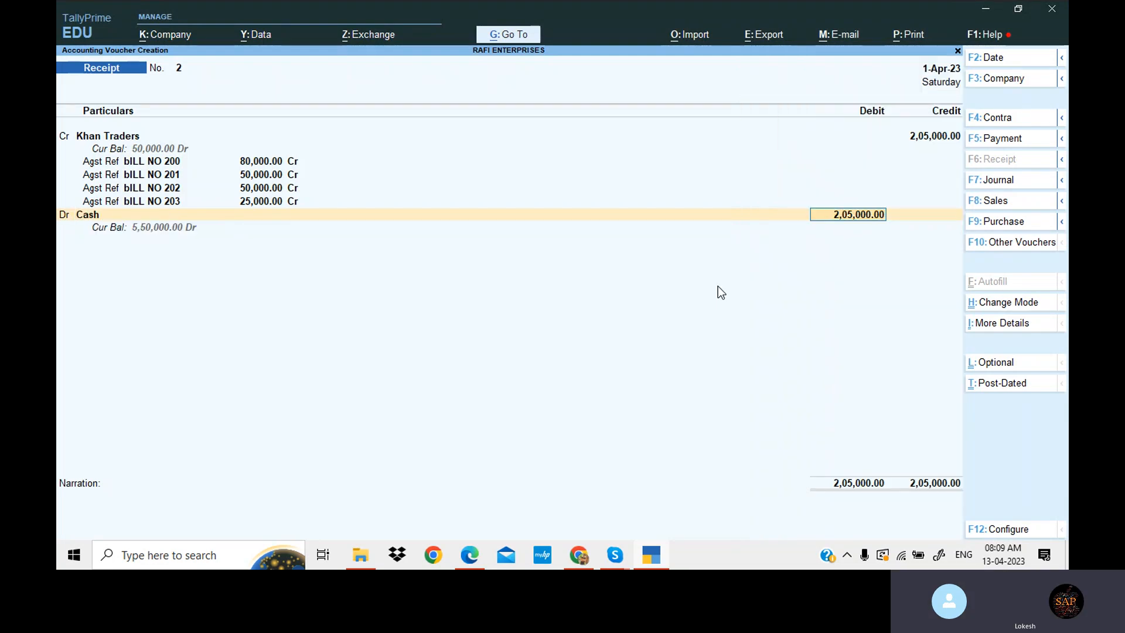
key(Return)
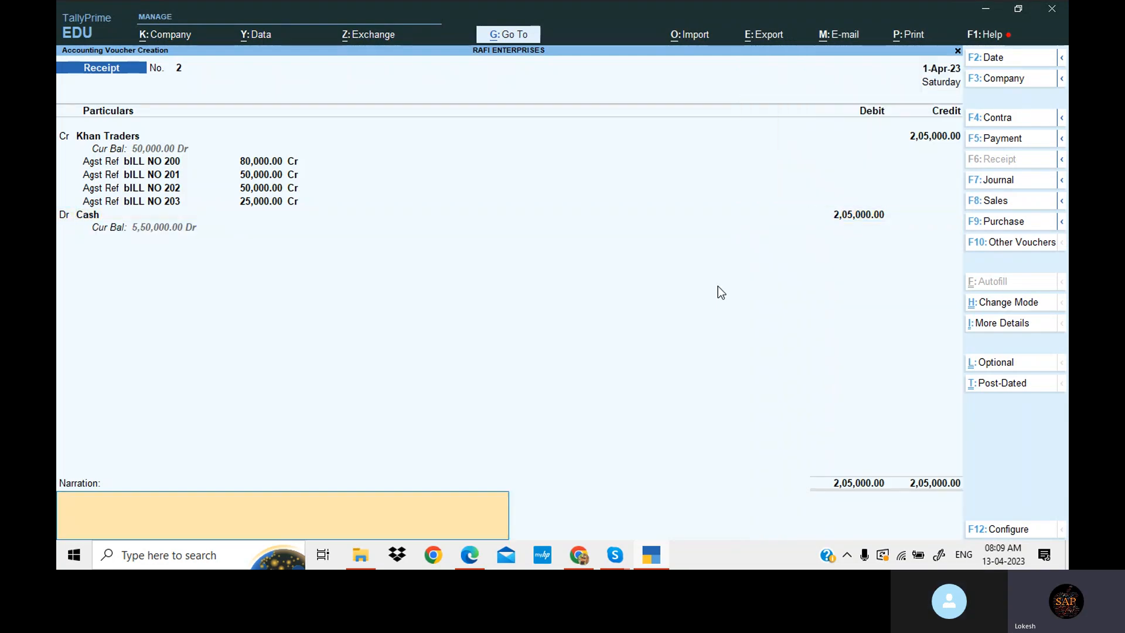
key(Return)
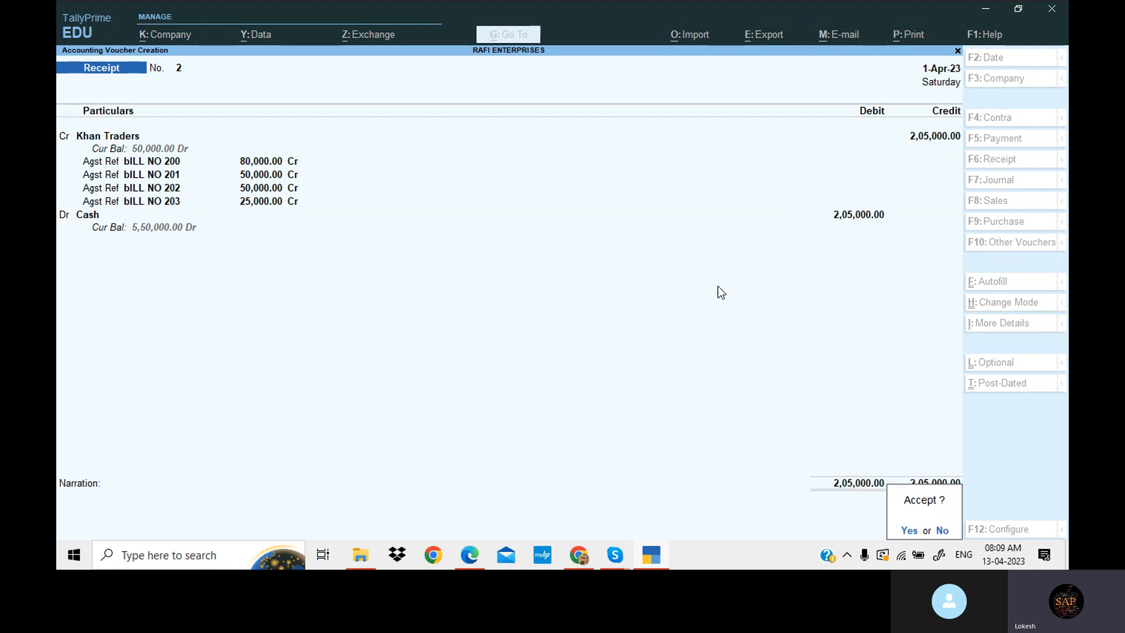
key(Return)
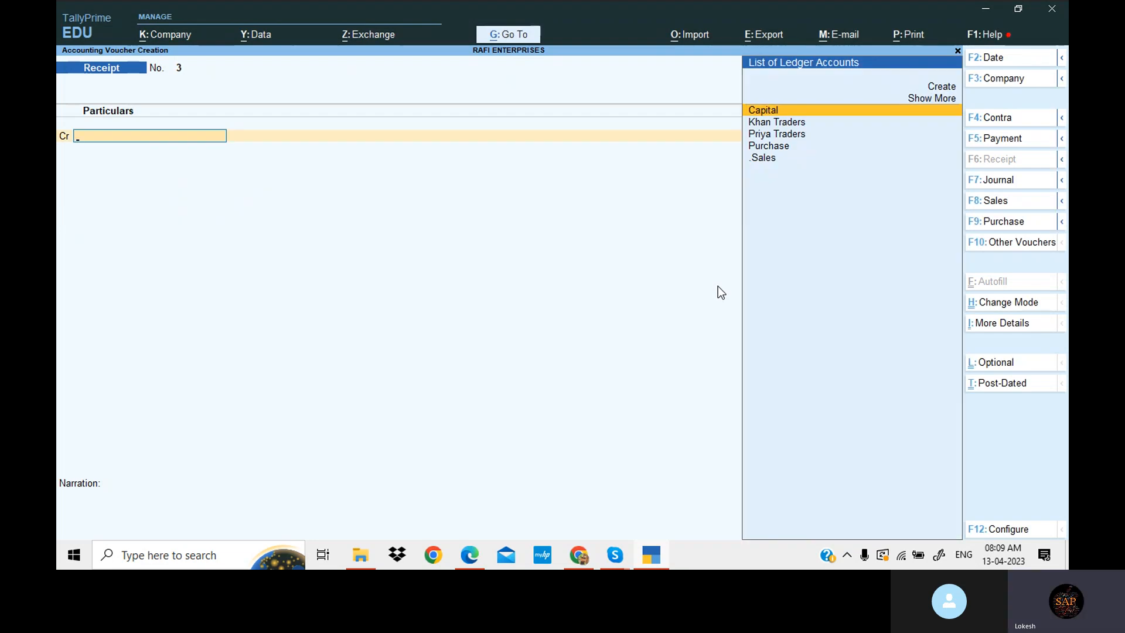
Step: Leave voucher entry and view the Profit & Loss A/c of Rafi Enterprises in detailed form
key(Escape)
key(Return)
key(Down)
key(Down)
key(Down)
key(Down)
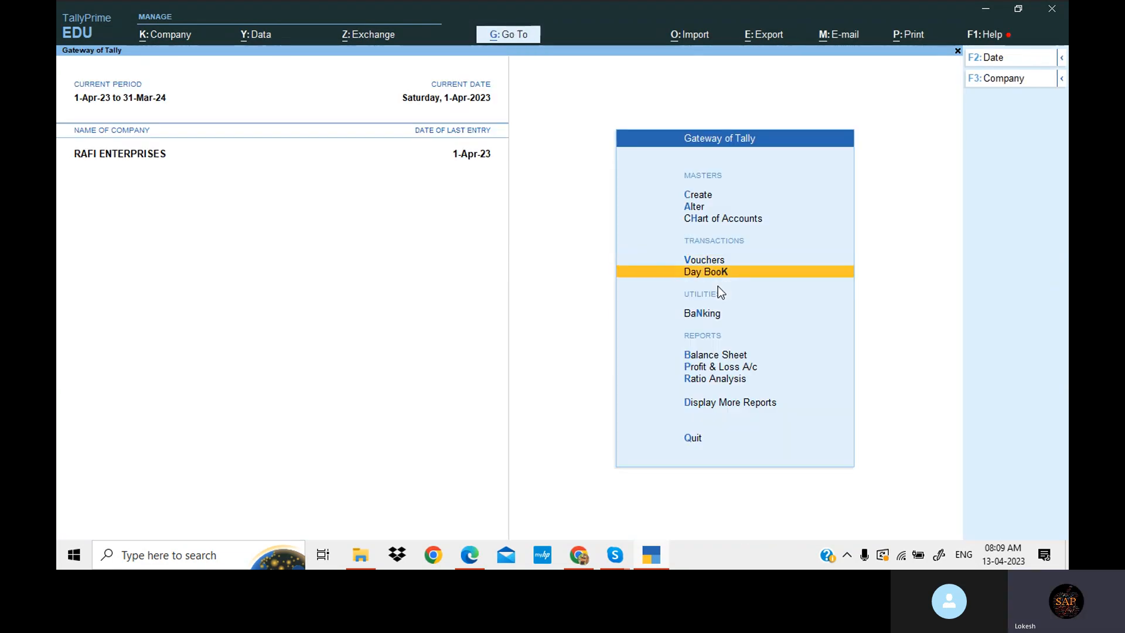
key(Return)
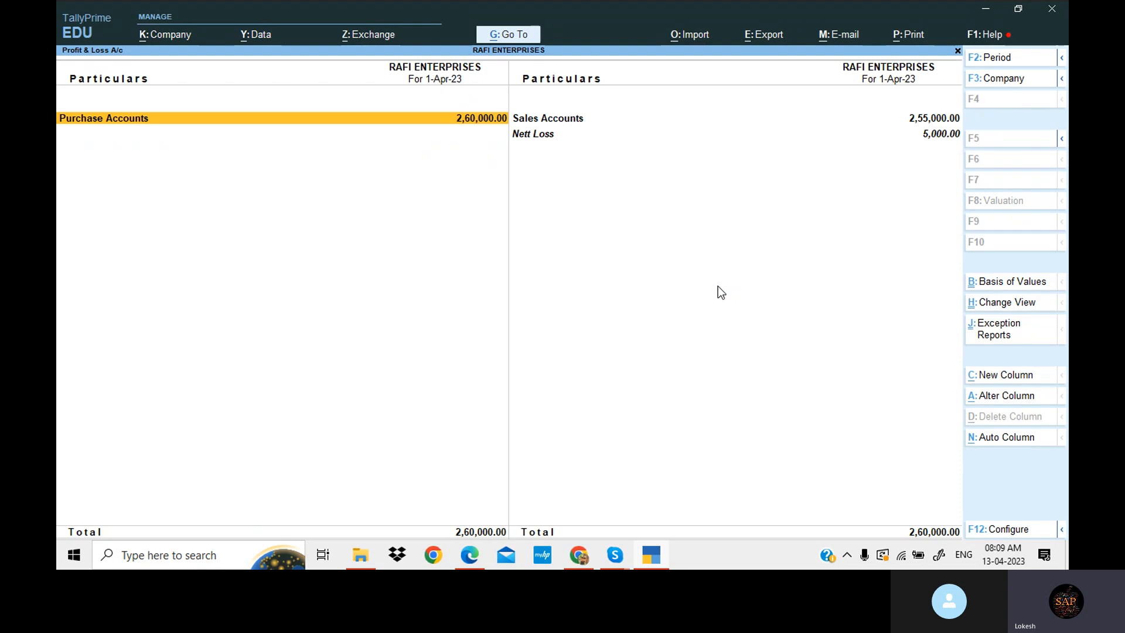
key(alt+F5)
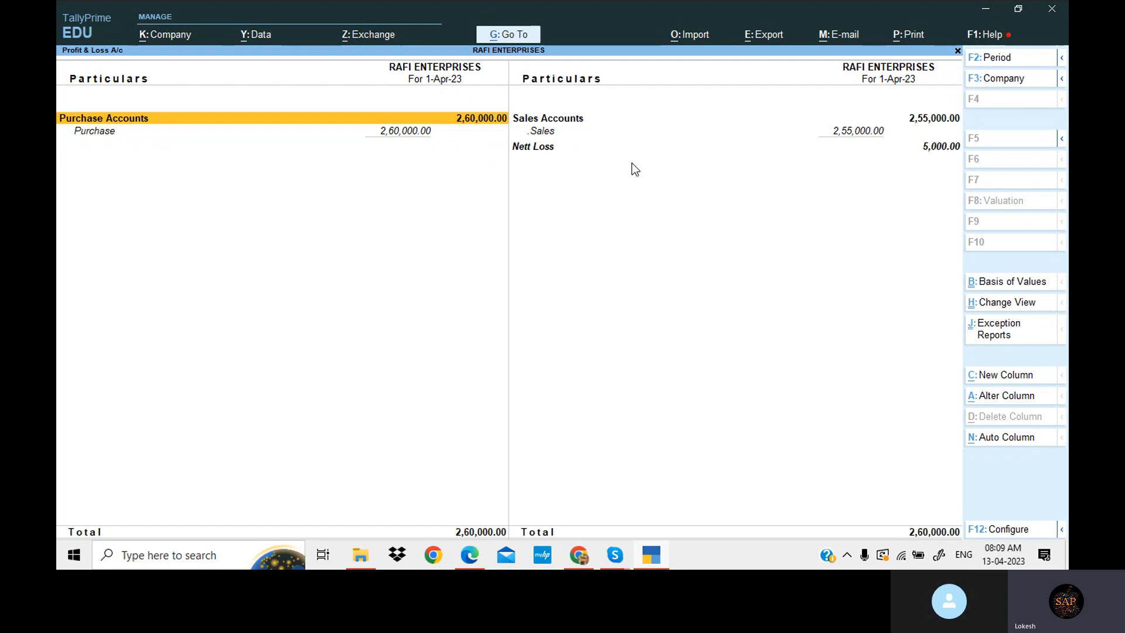
Step: Compare the Profit & Loss result with the net loss answer given in the PDF problem
click(655, 555)
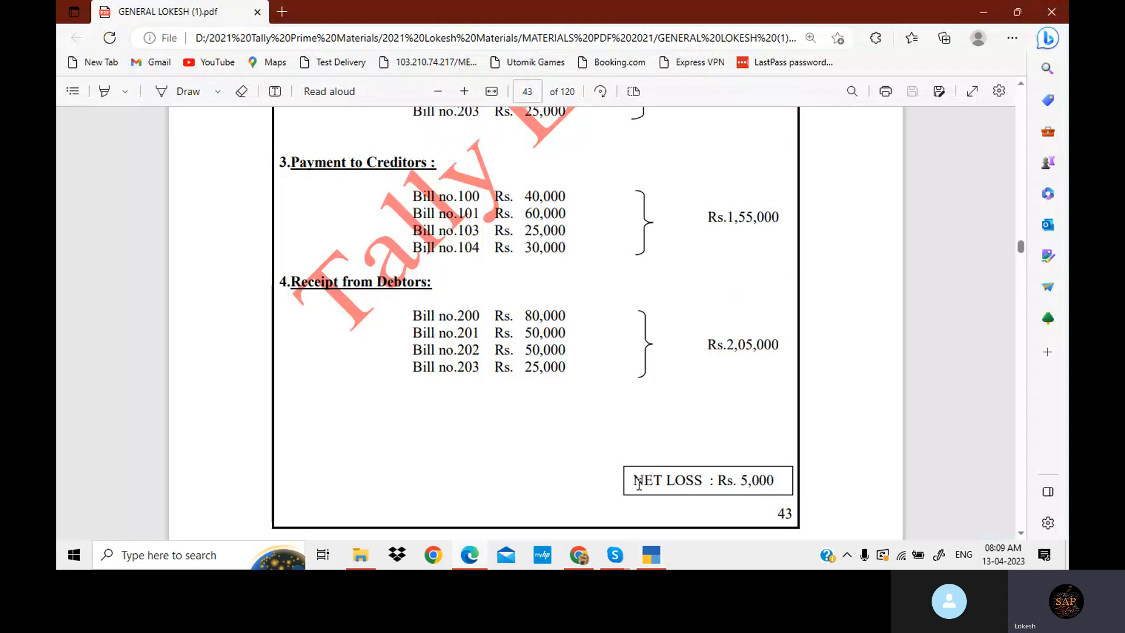
drag(632, 481, 770, 500)
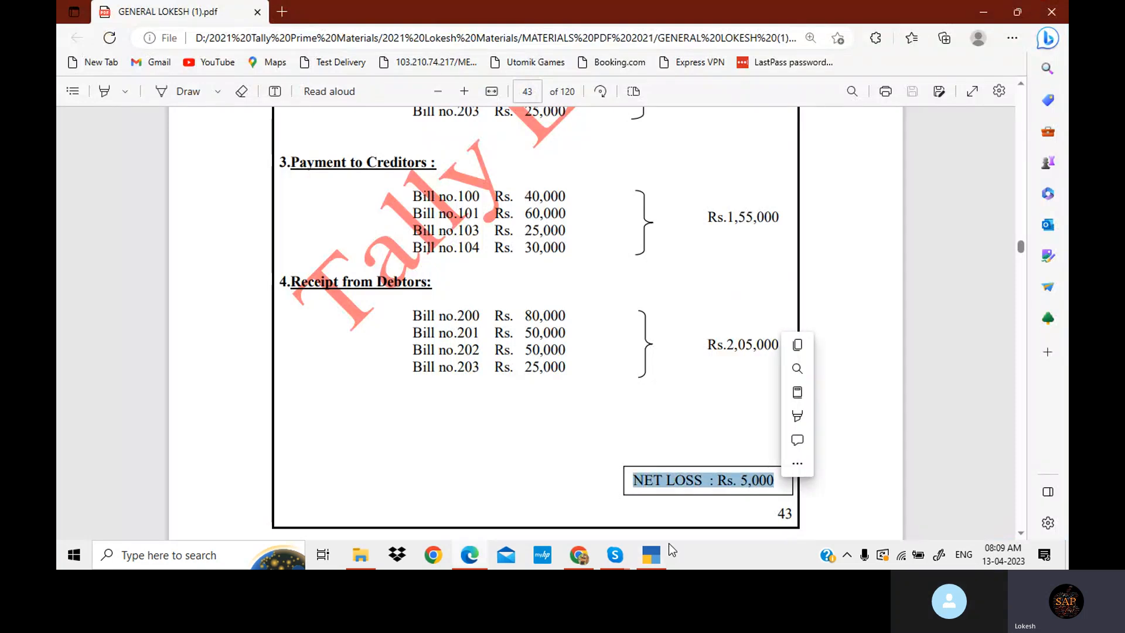
click(659, 560)
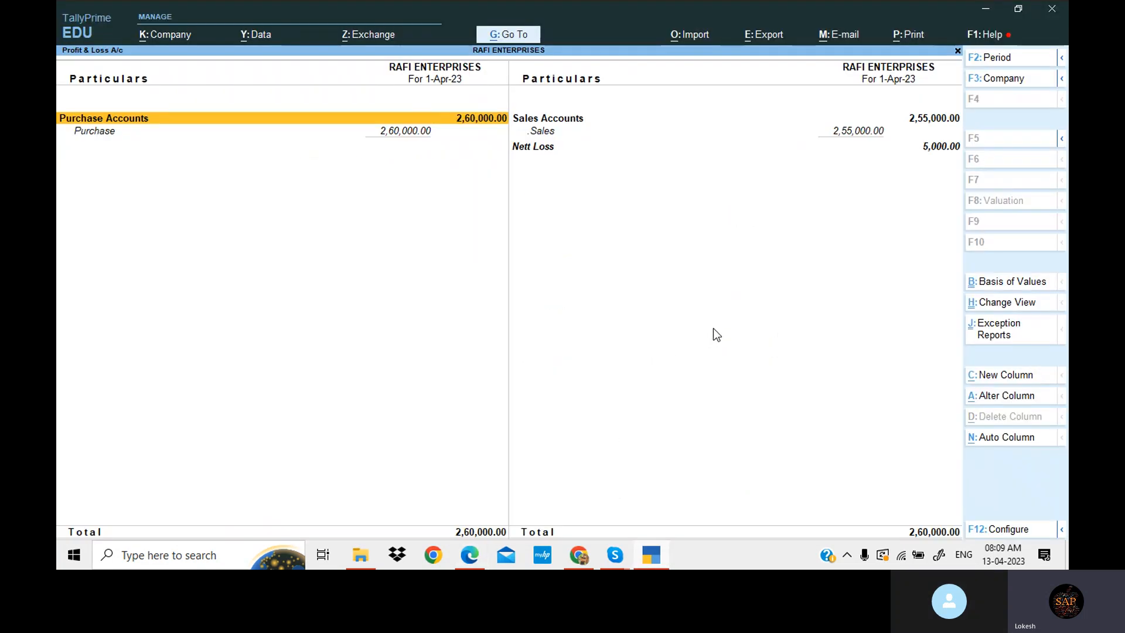
Step: Close the Profit & Loss A/c and open the Day Book to review the recorded vouchers
key(Escape)
key(Up)
key(Up)
key(Up)
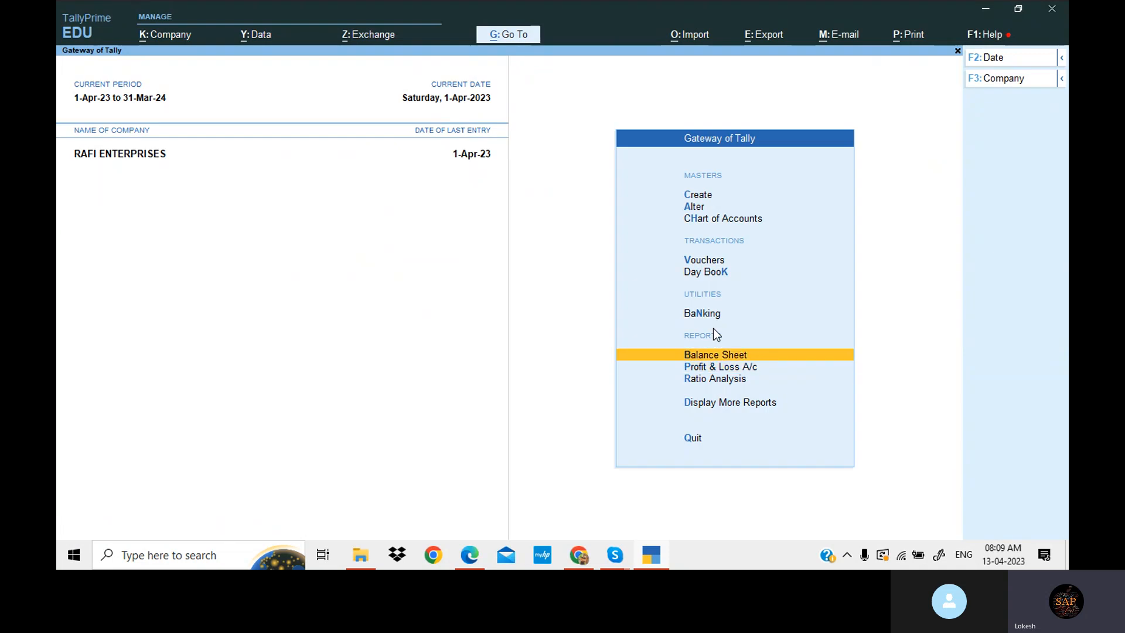
key(Return)
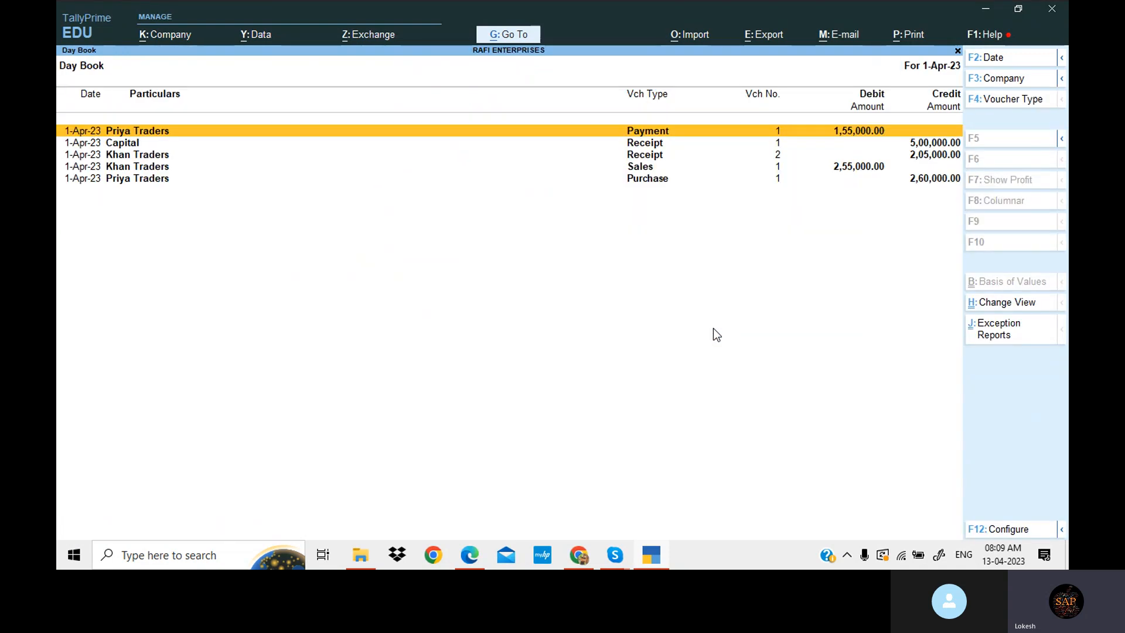
Step: Close the Day Book and open the Outstandings reports under Statements of Accounts
key(Escape)
key(Down)
key(Down)
key(Down)
key(Down)
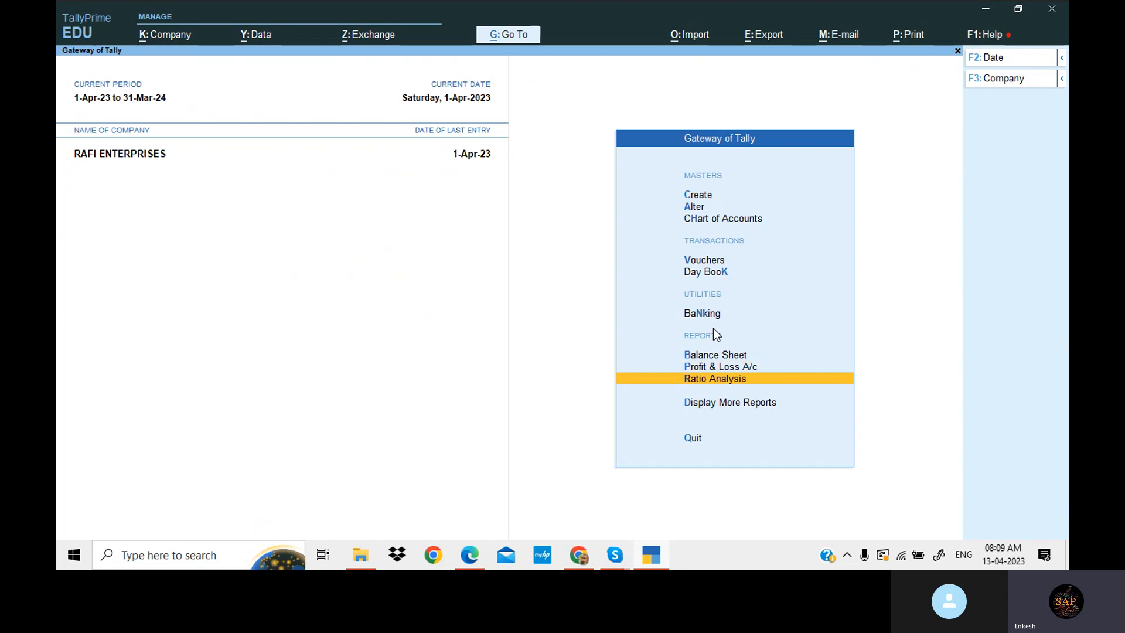
key(Down)
key(Return)
key(Up)
key(Up)
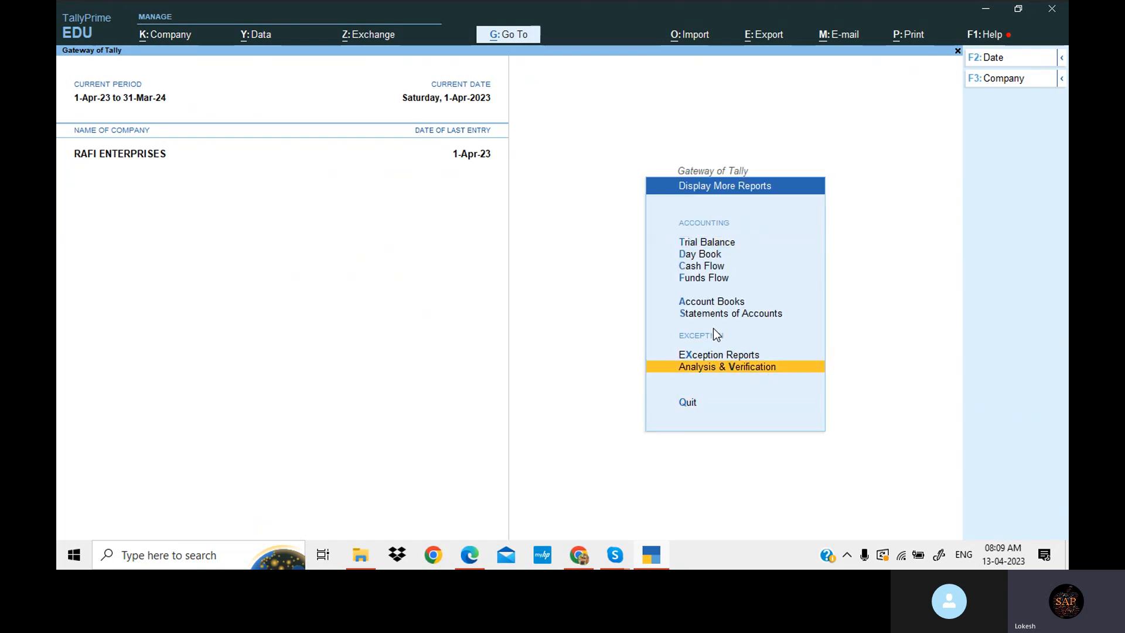
key(Up)
key(Up)
key(Up)
key(Down)
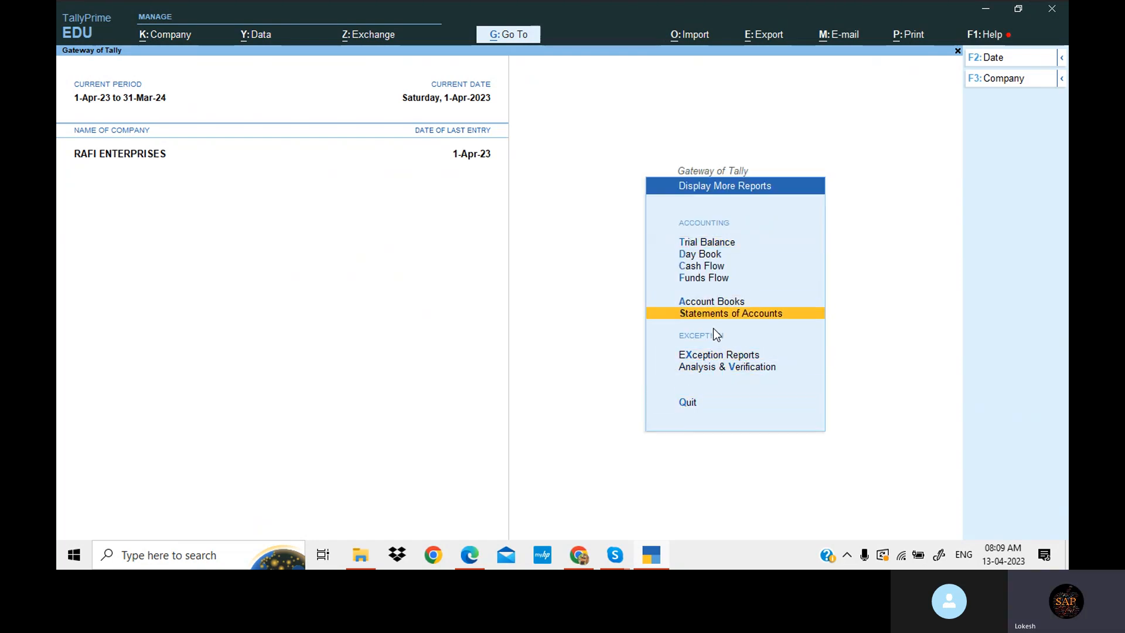
key(Return)
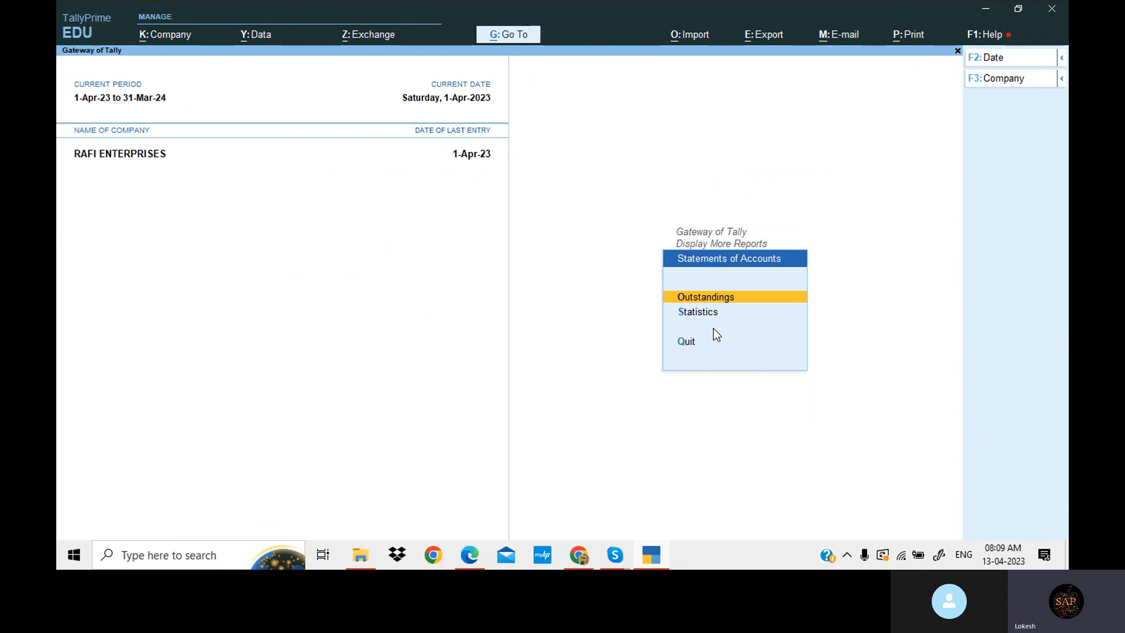
key(Return)
Step: View the ledger outstandings of Priya Traders in detailed form
key(Down)
key(Down)
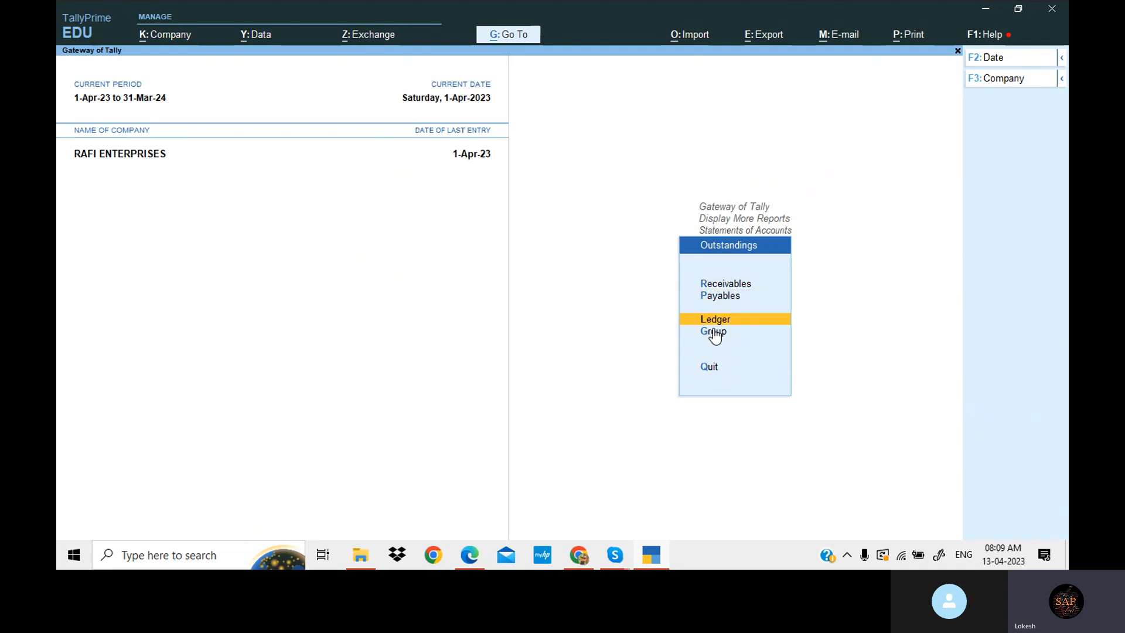
key(Return)
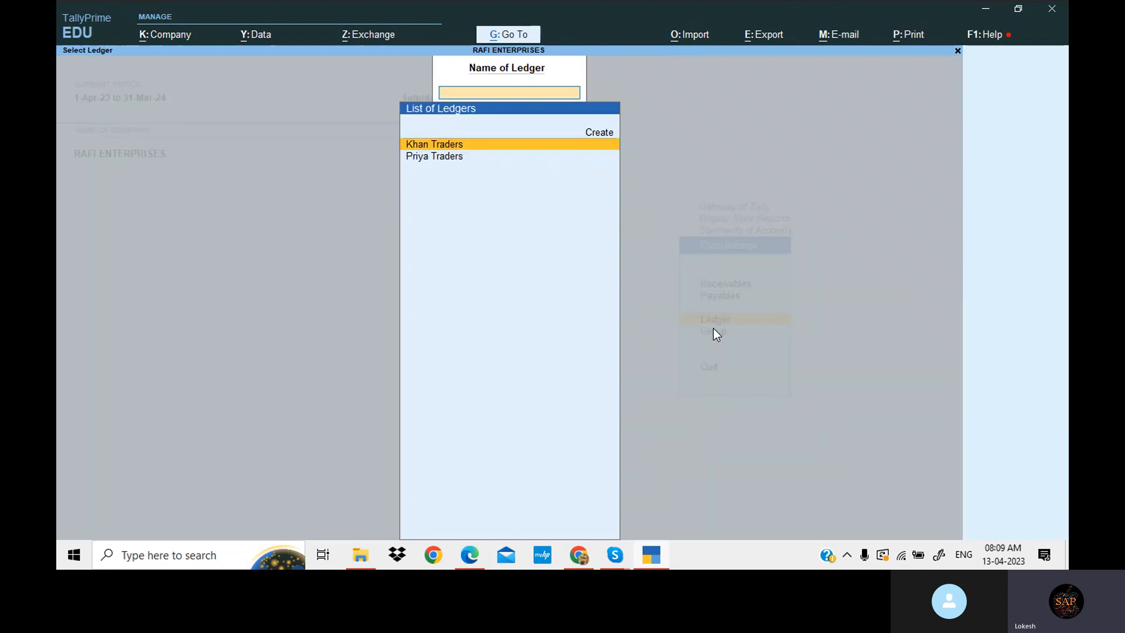
key(Down)
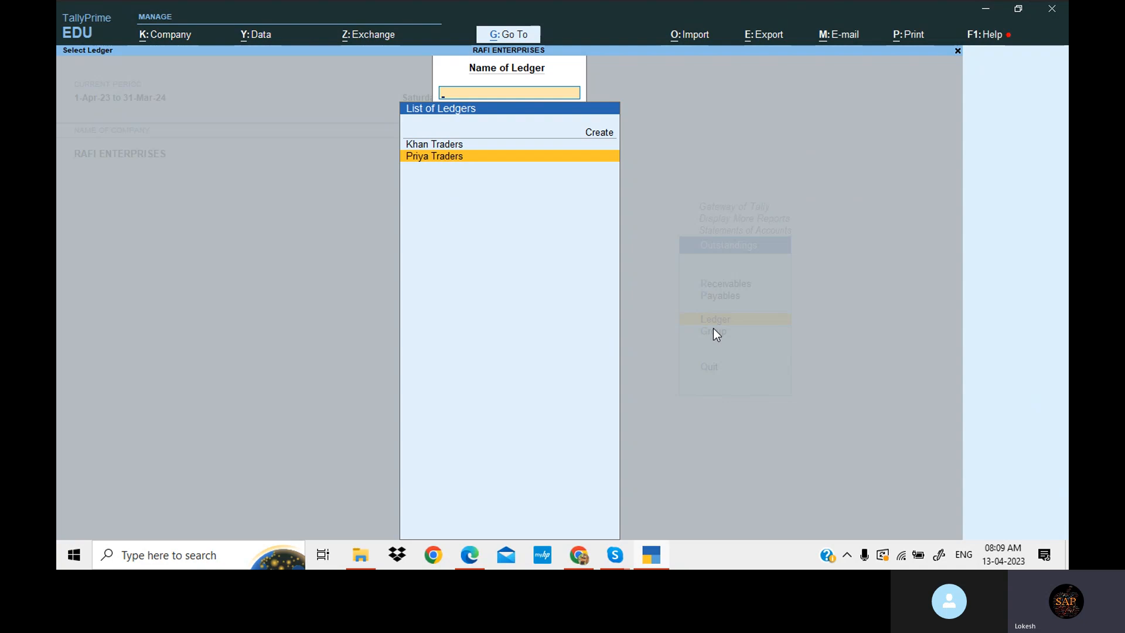
key(Return)
key(alt+F1)
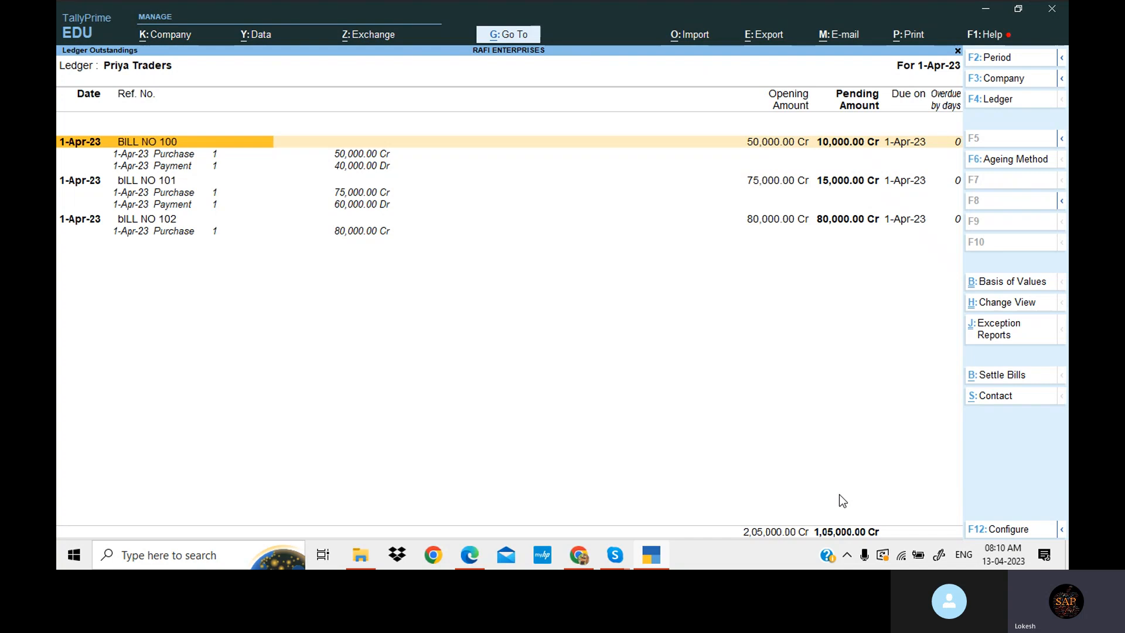
Step: Switch the ledger outstandings to Khan Traders in detailed form and review the entries for bills 200 and 202
key(F4)
key(Up)
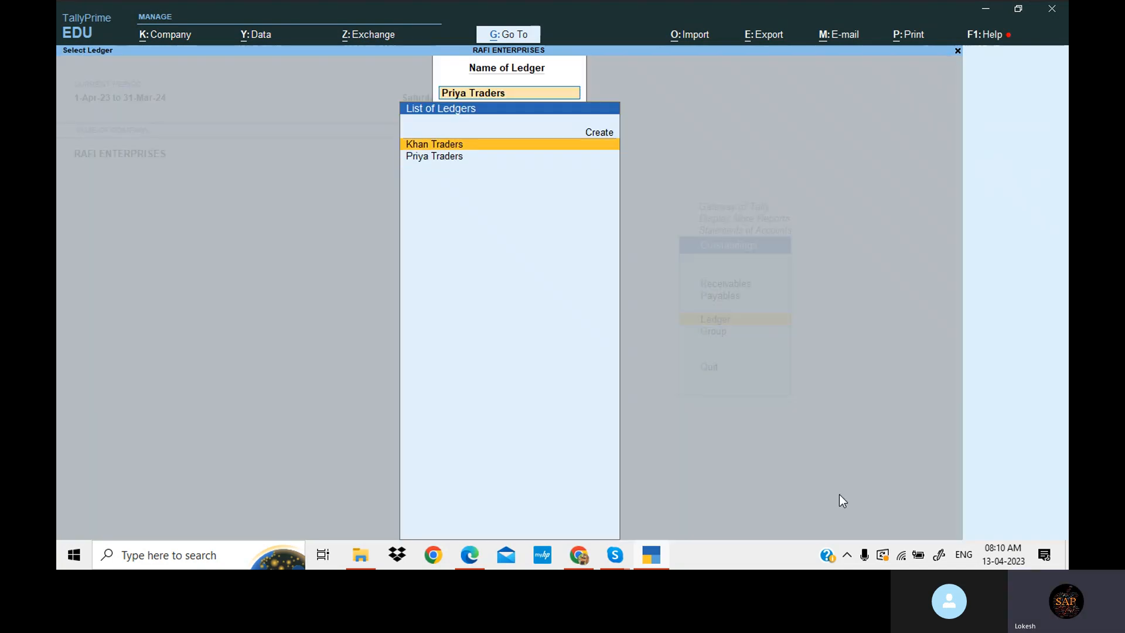
key(Return)
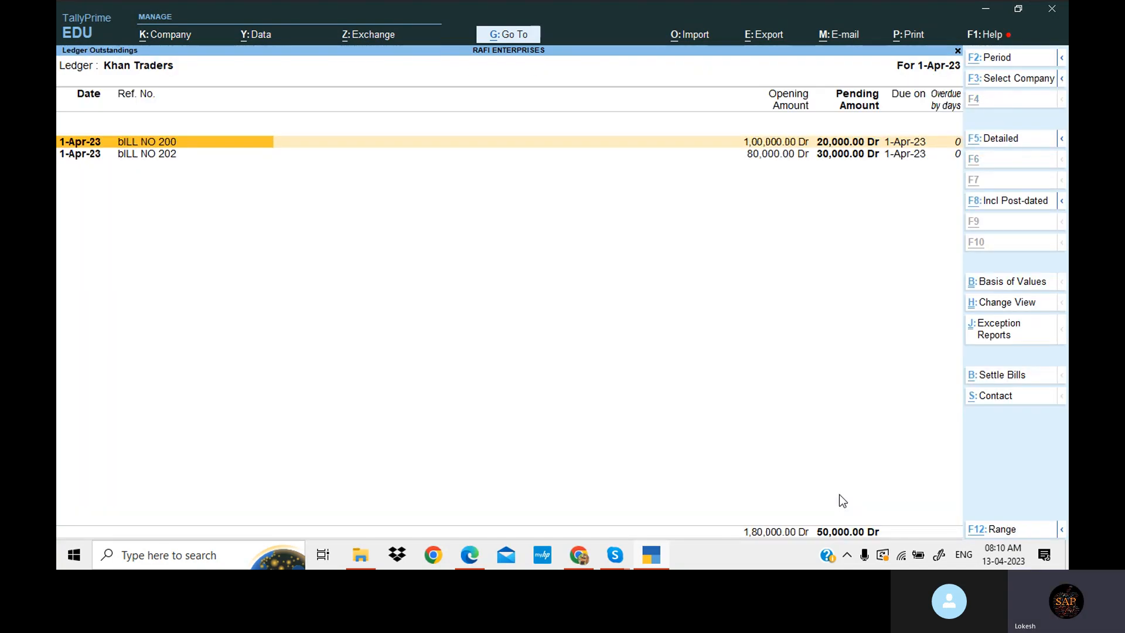
key(alt+F5)
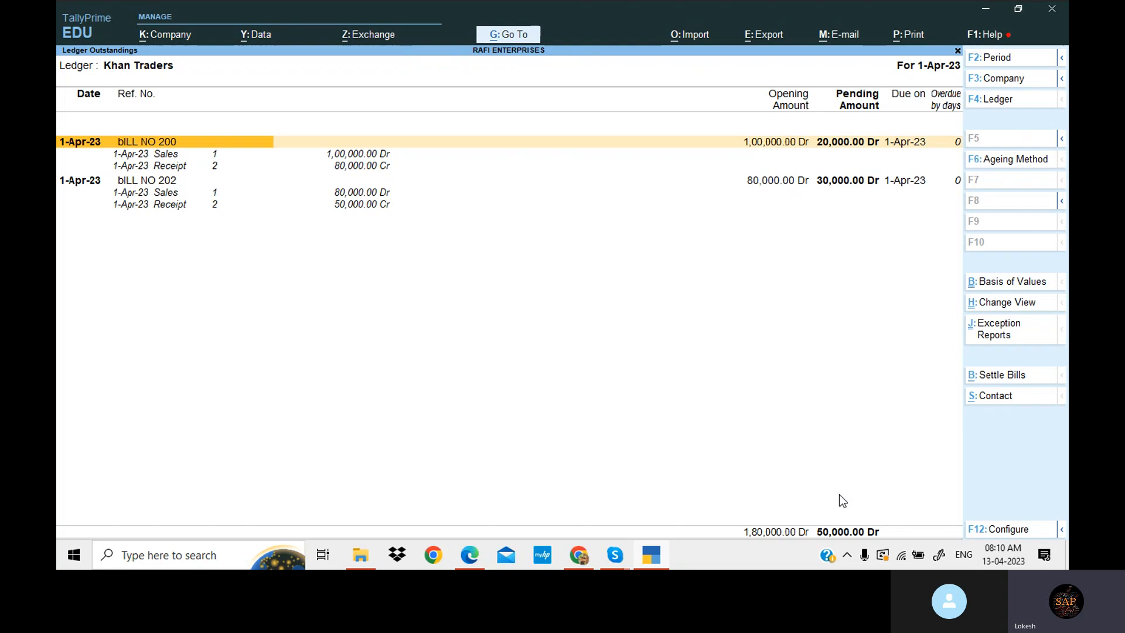
key(Down)
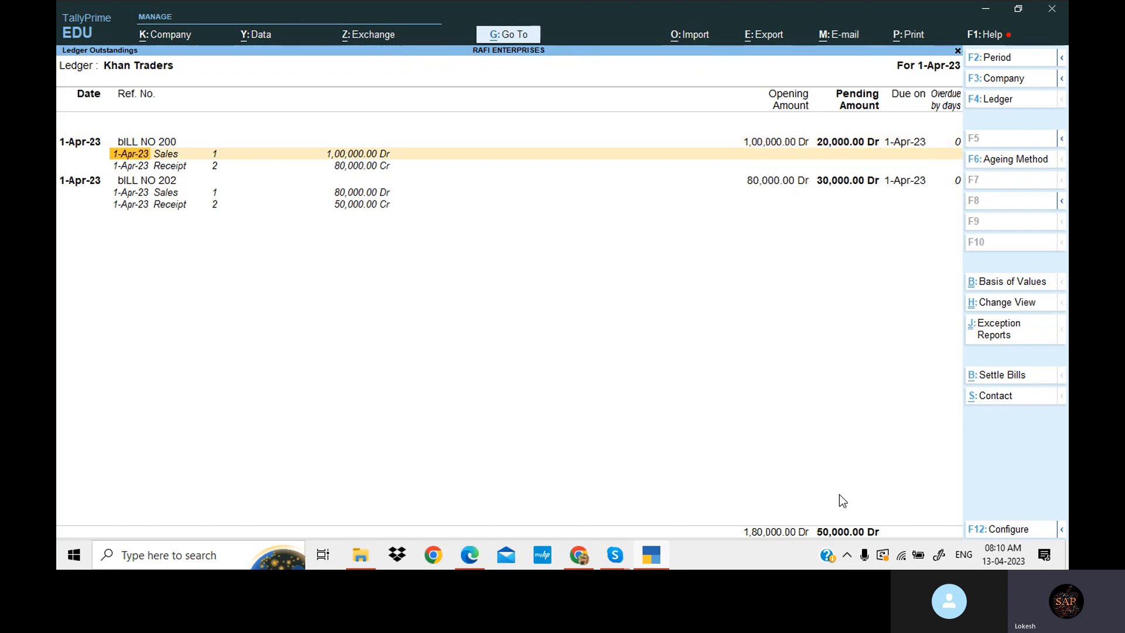
key(Down)
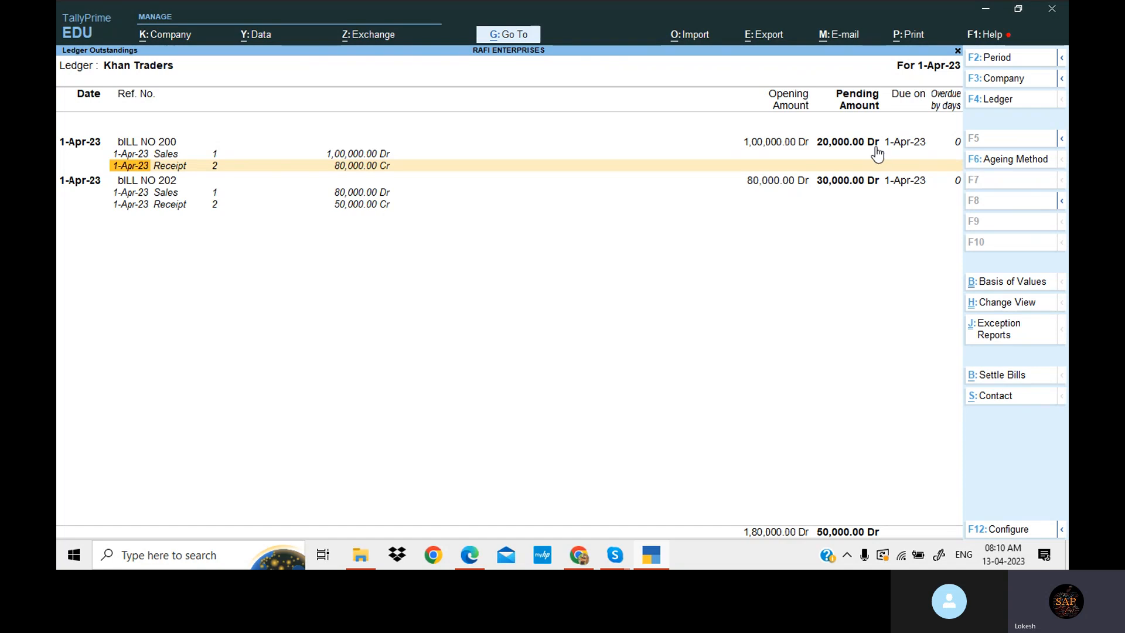
key(Down)
key(Down)
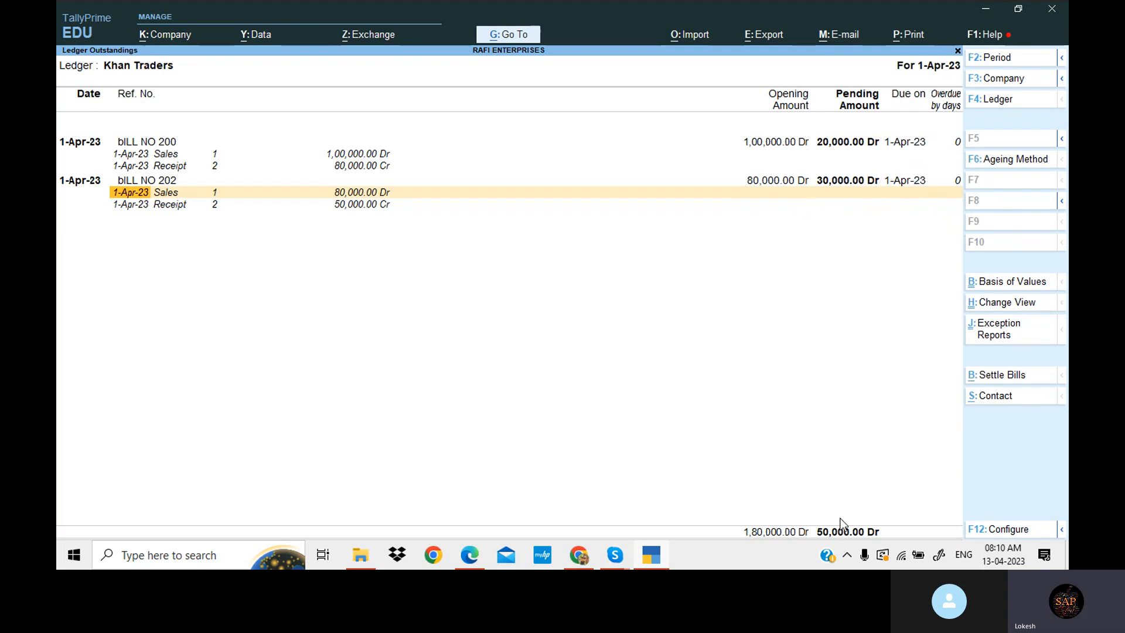
Step: Close the ledger outstandings report and return to the Gateway of Tally
key(Escape)
key(Escape)
key(Escape)
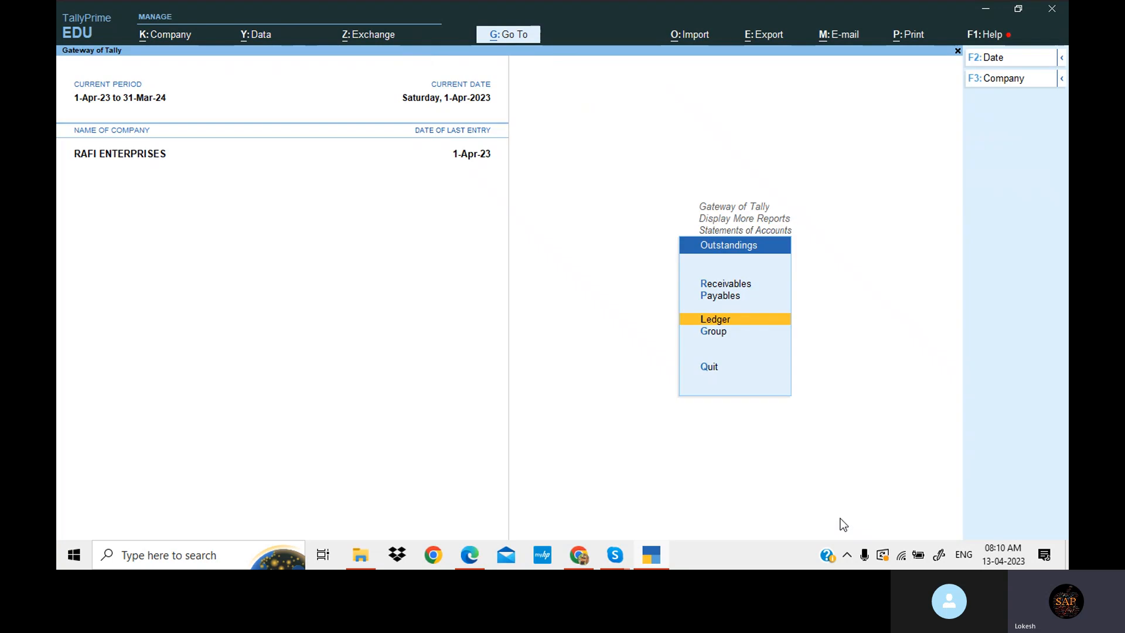
key(Escape)
key(Escape)
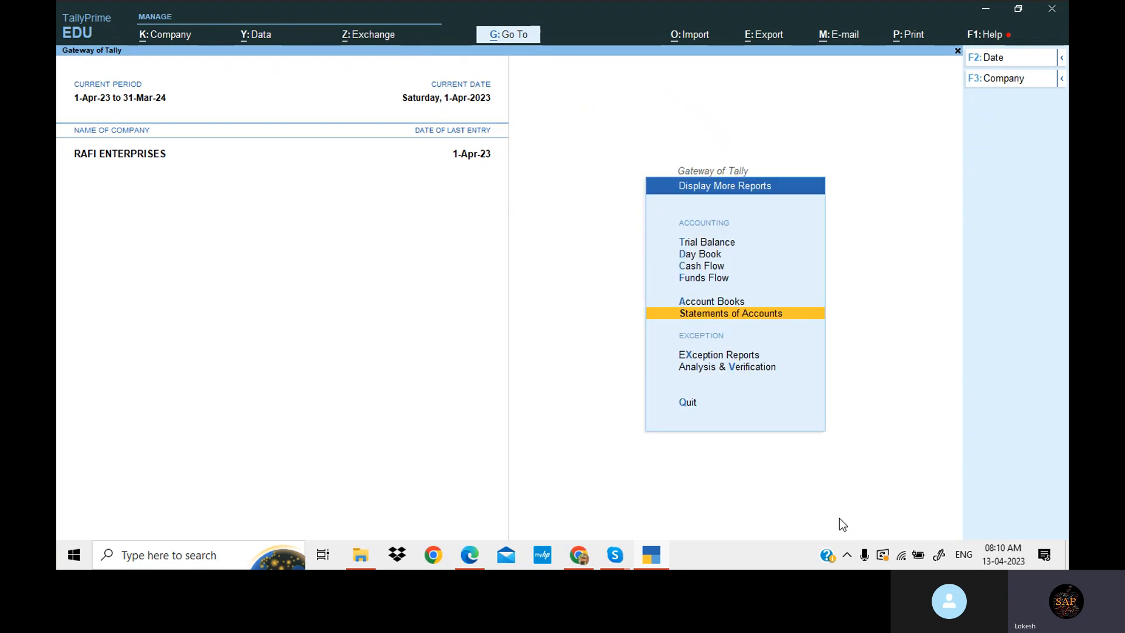
key(Escape)
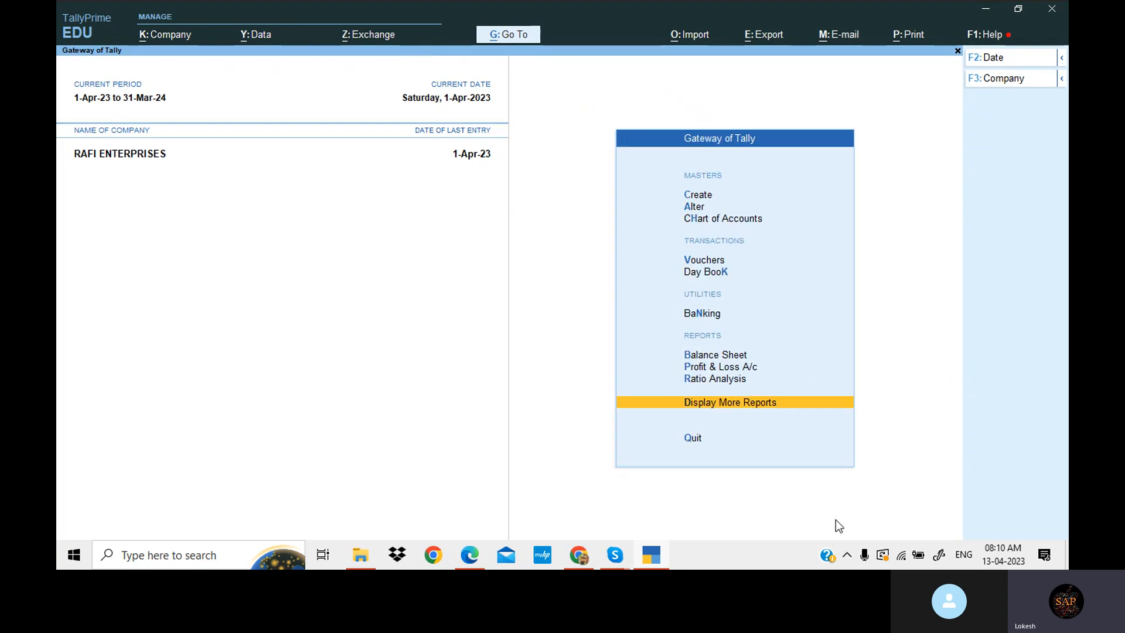
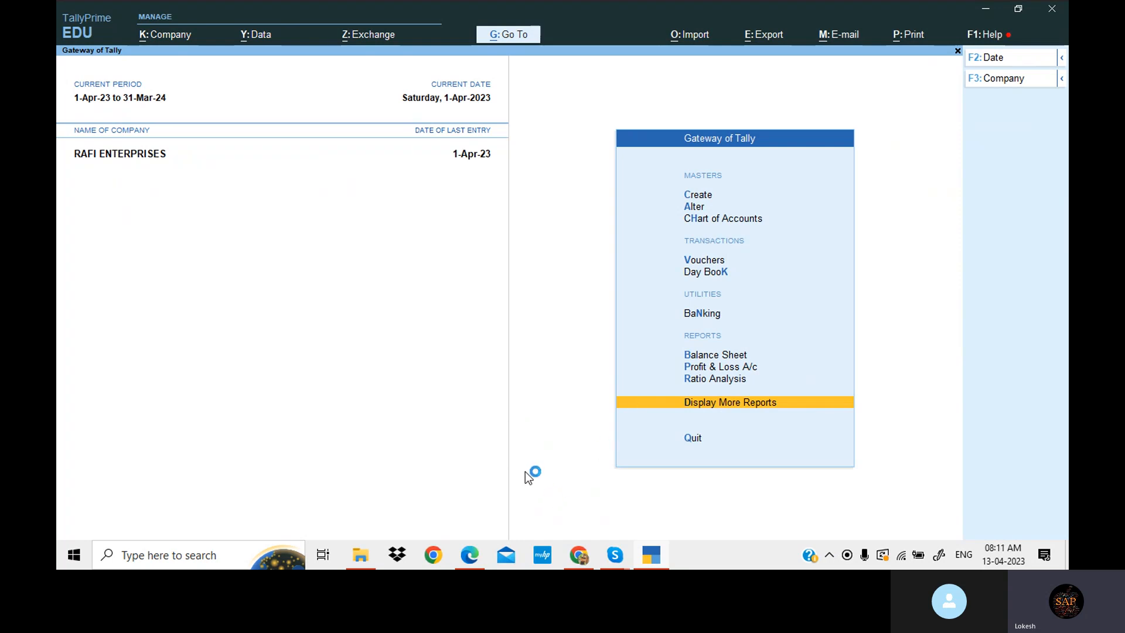
Step: Switch to the PDF and read bill-wise Problem 10 for Prasanna & Co., including the Room advance and Furniture items
click(475, 560)
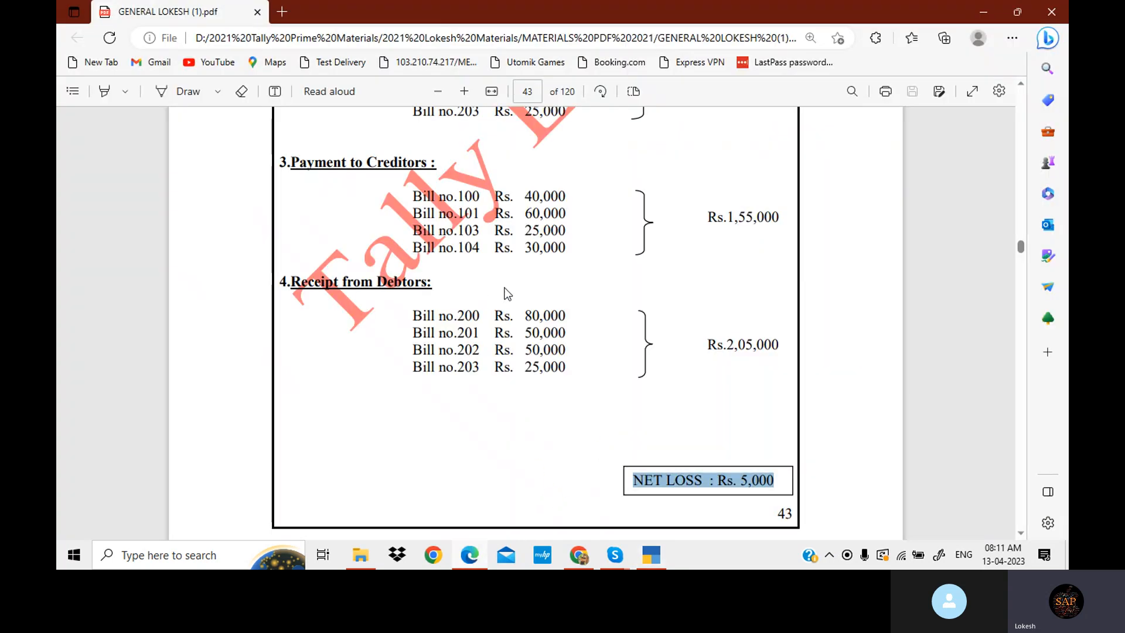
scroll(508, 293, up, 12)
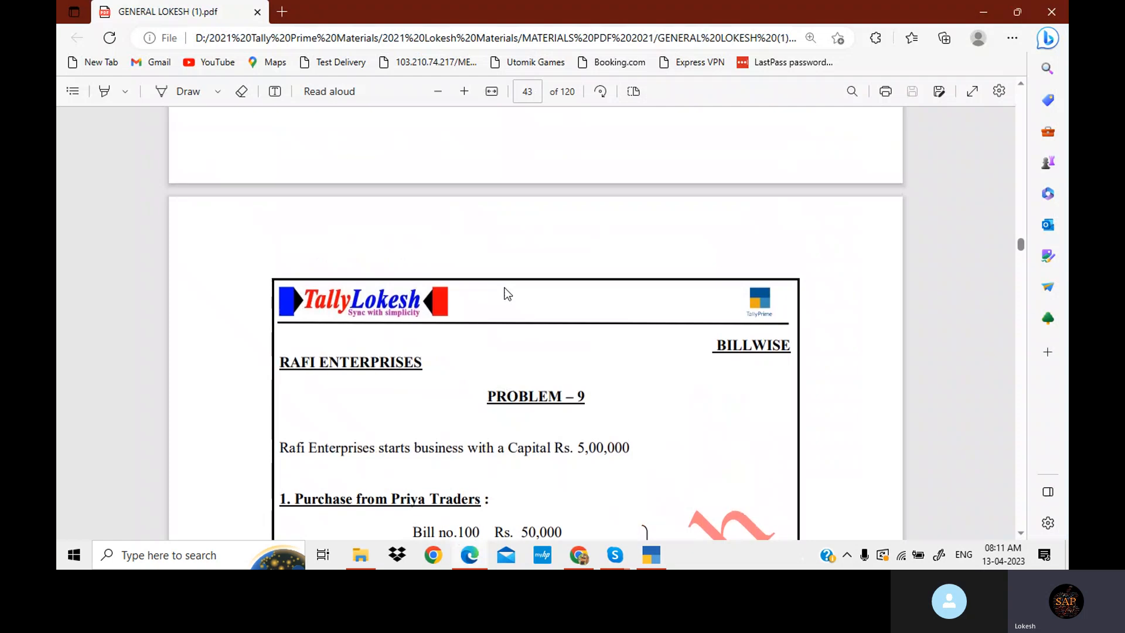
scroll(507, 293, down, 12)
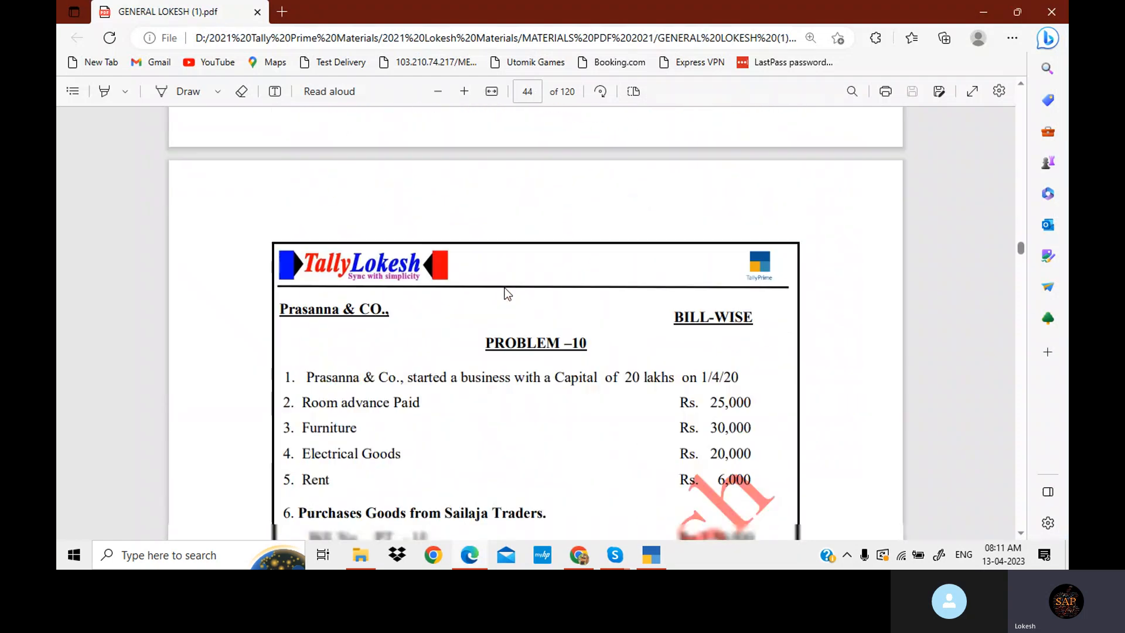
scroll(507, 294, down, 3)
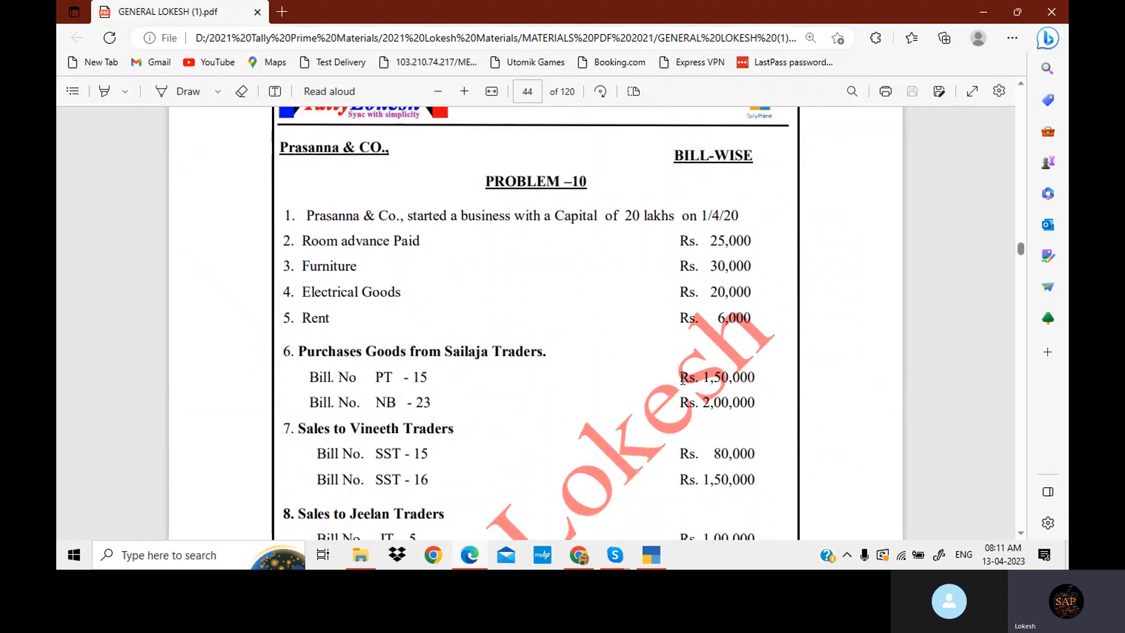
drag(682, 378, 754, 403)
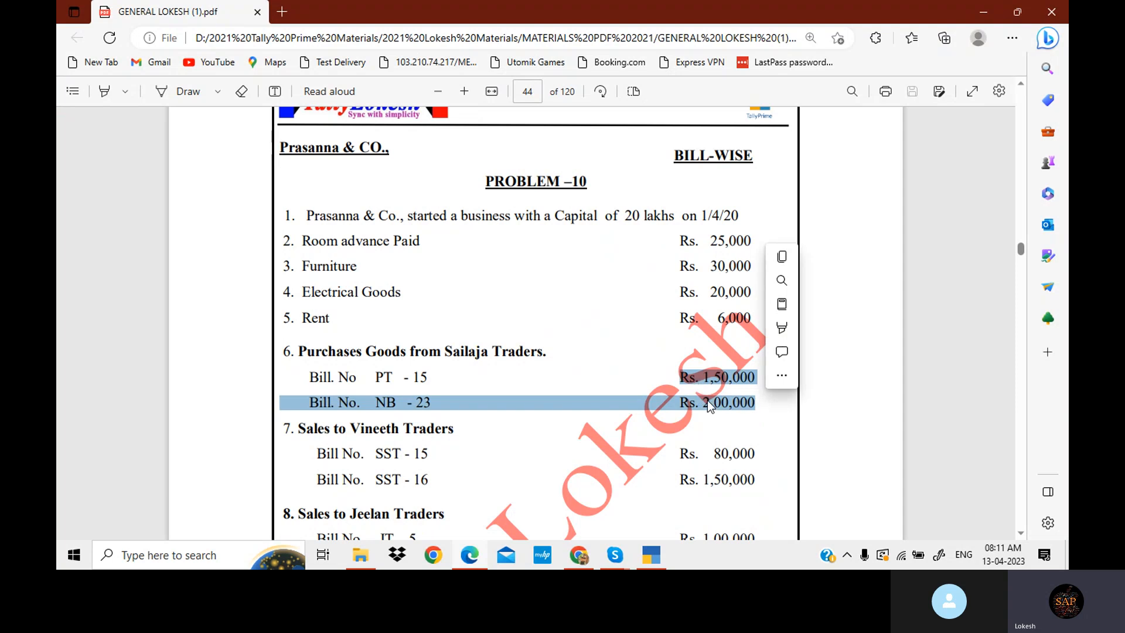
scroll(708, 403, down, 4)
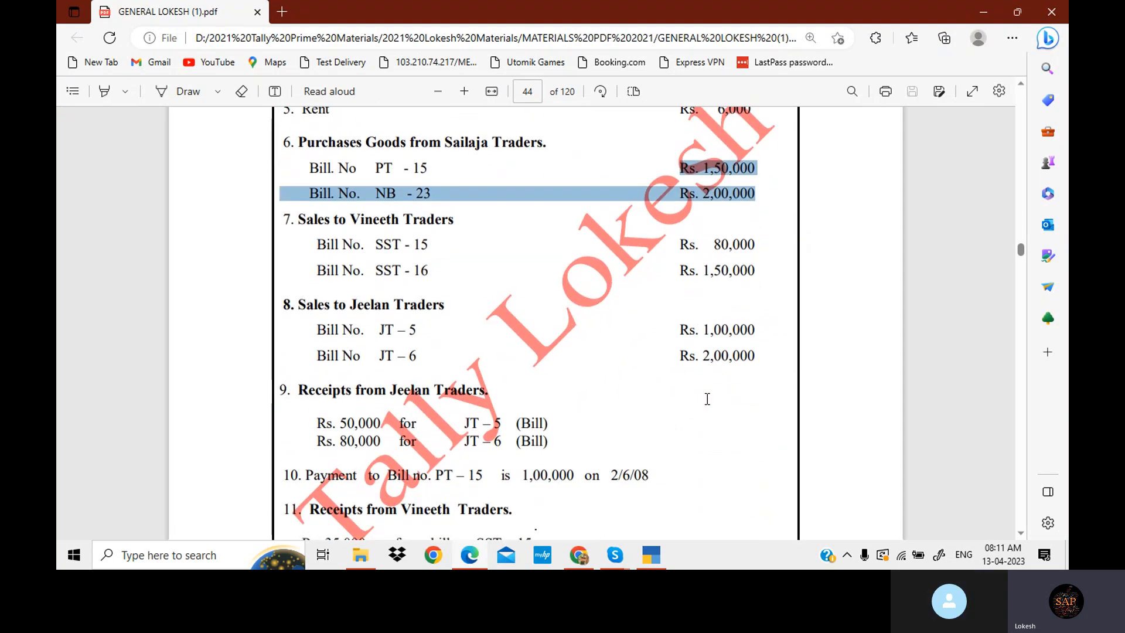
scroll(707, 398, down, 5)
scroll(707, 398, up, 10)
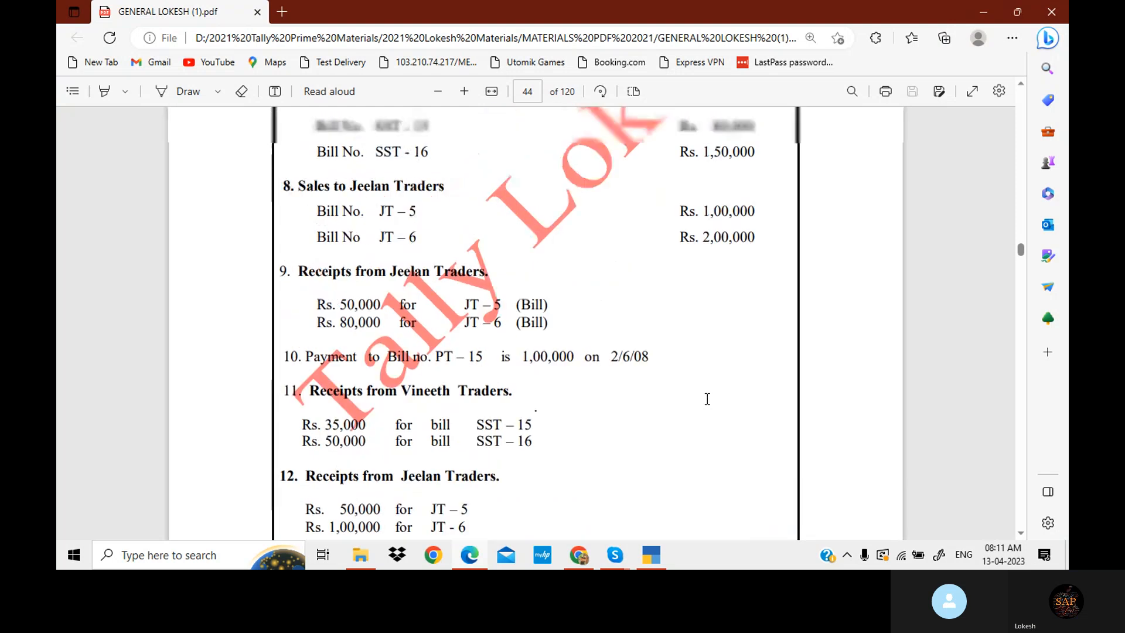
drag(300, 311, 426, 311)
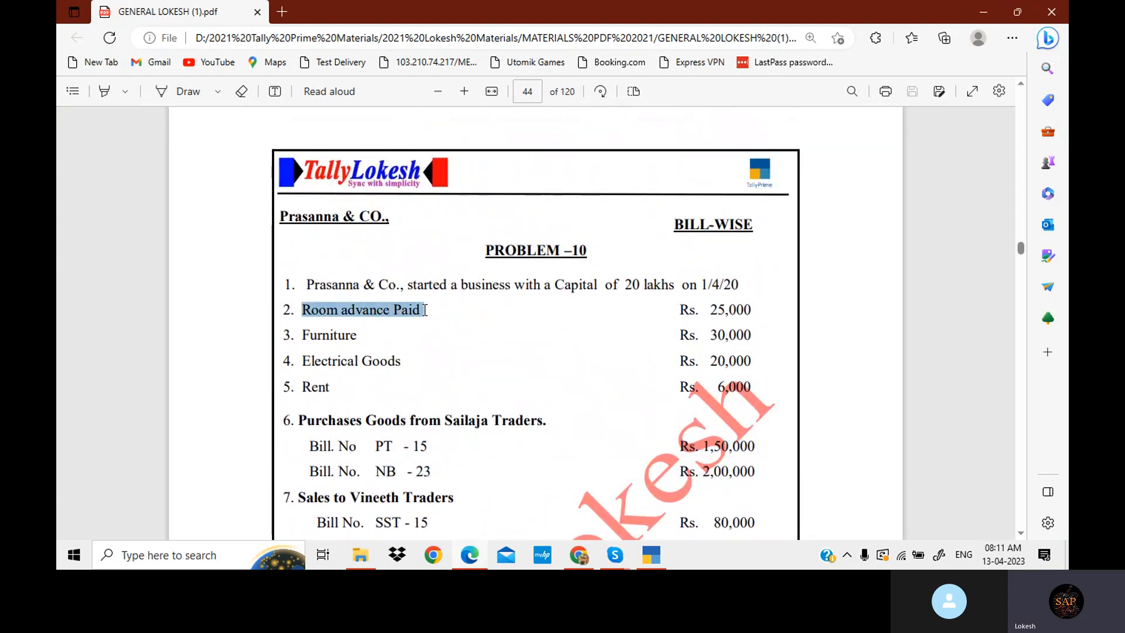
drag(301, 335, 364, 335)
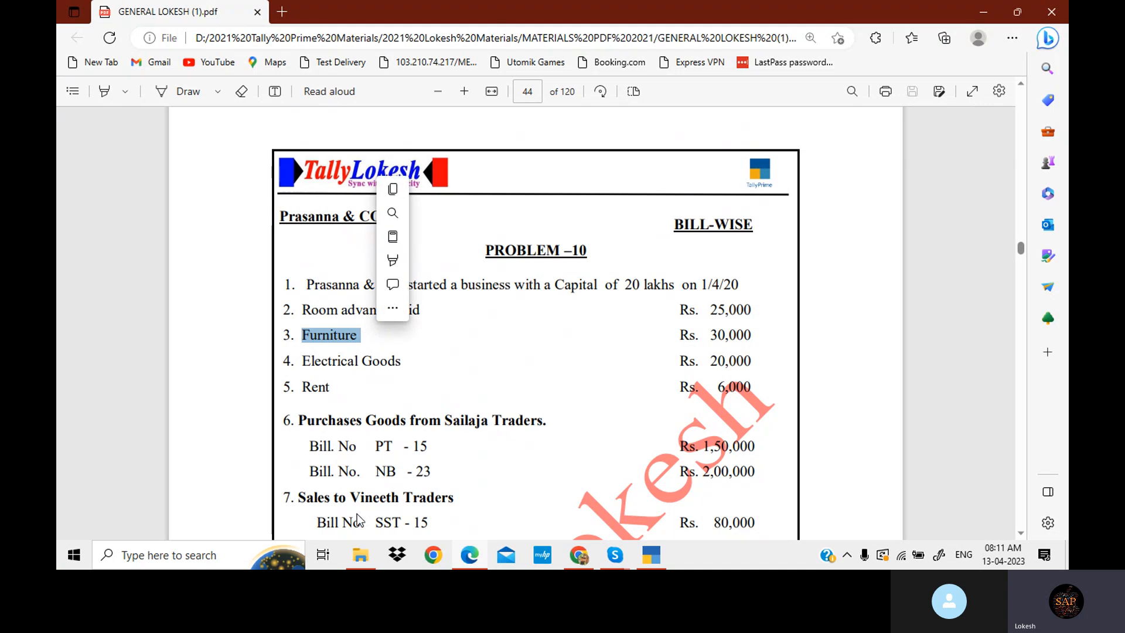
Step: Switch back to TallyPrime and open a new Payment voucher for Rafi Enterprises
click(661, 558)
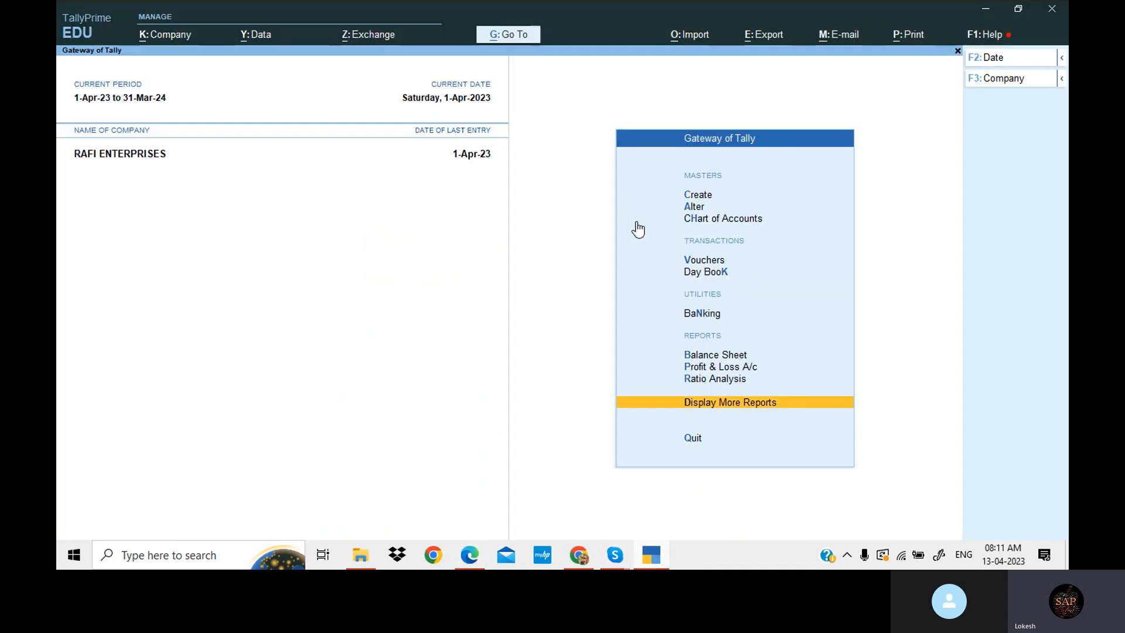
key(Up)
key(Up)
key(Up)
key(Up)
key(Up)
key(Up)
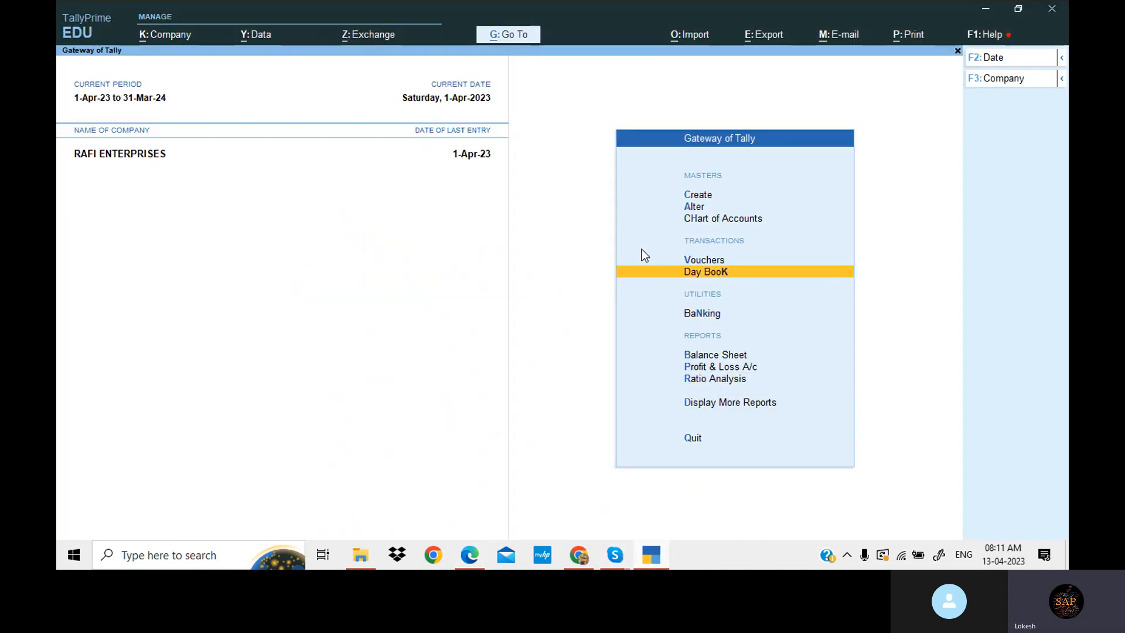
key(Return)
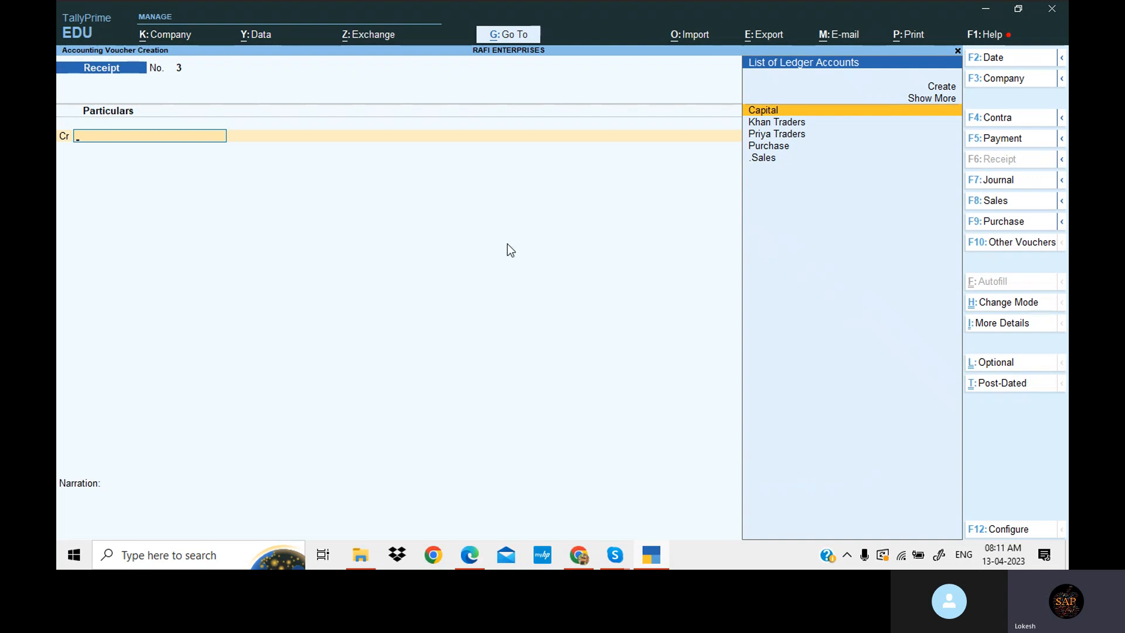
click(996, 139)
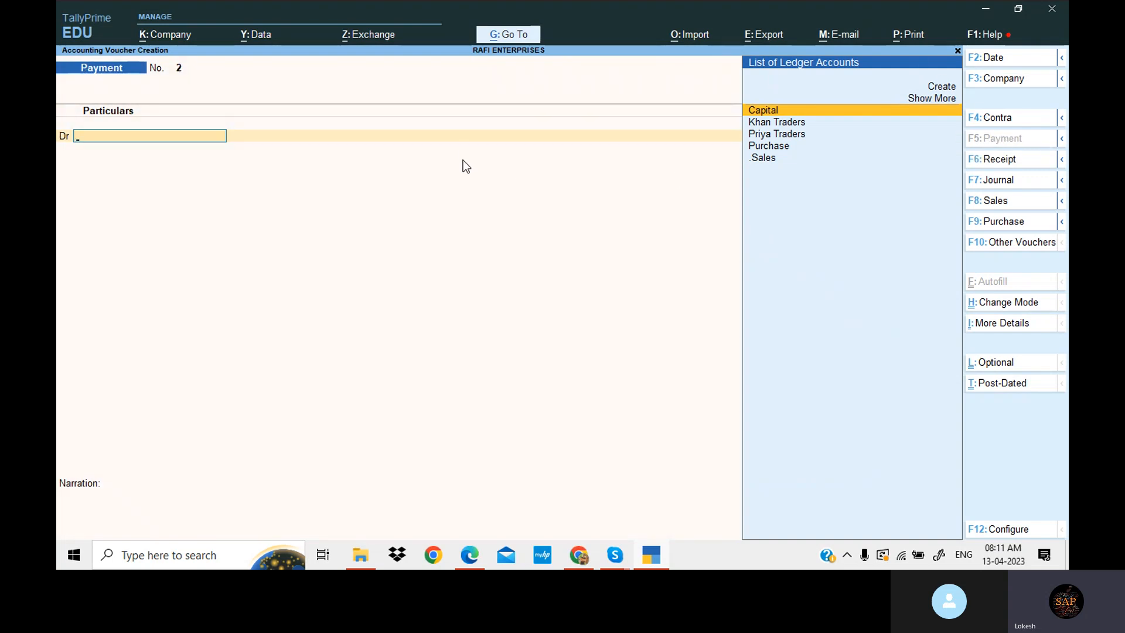
Step: Start creating a ledger from the payment voucher's debit line and name it Room Advance
key(Up)
key(Up)
key(Return)
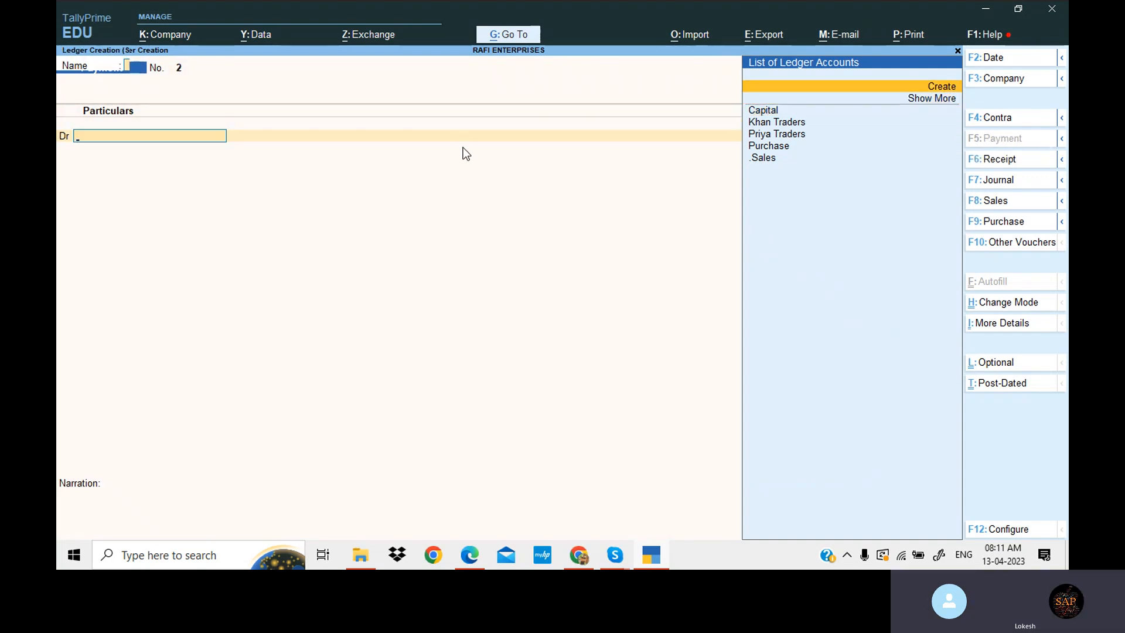
text(ROO)
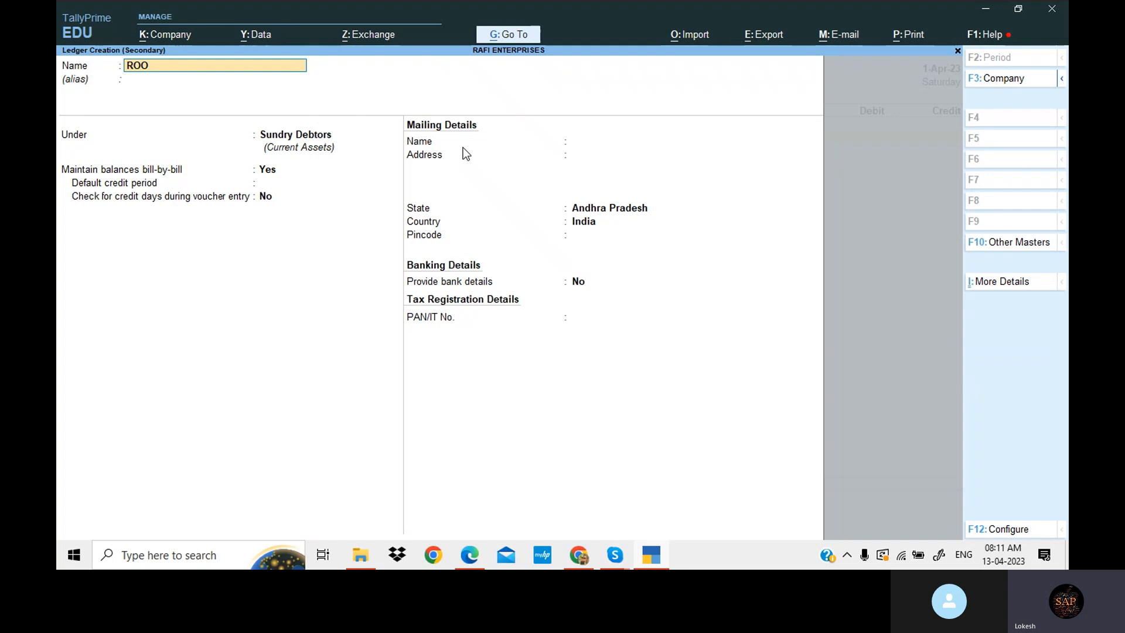
key(BackSpace)
key(BackSpace)
text(oom Advance)
key(Return)
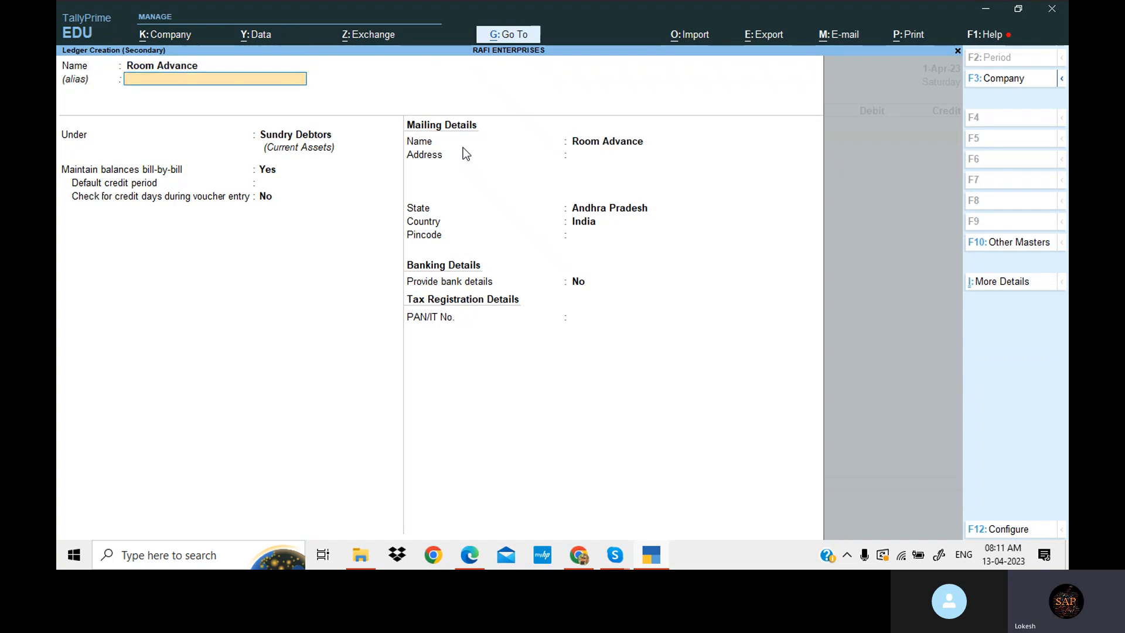
Step: Group the Room Advance ledger under Current Assets, keep the default mailing details and save it
text(Cu)
key(Return)
key(Return)
key(Return)
key(Return)
key(Return)
key(Return)
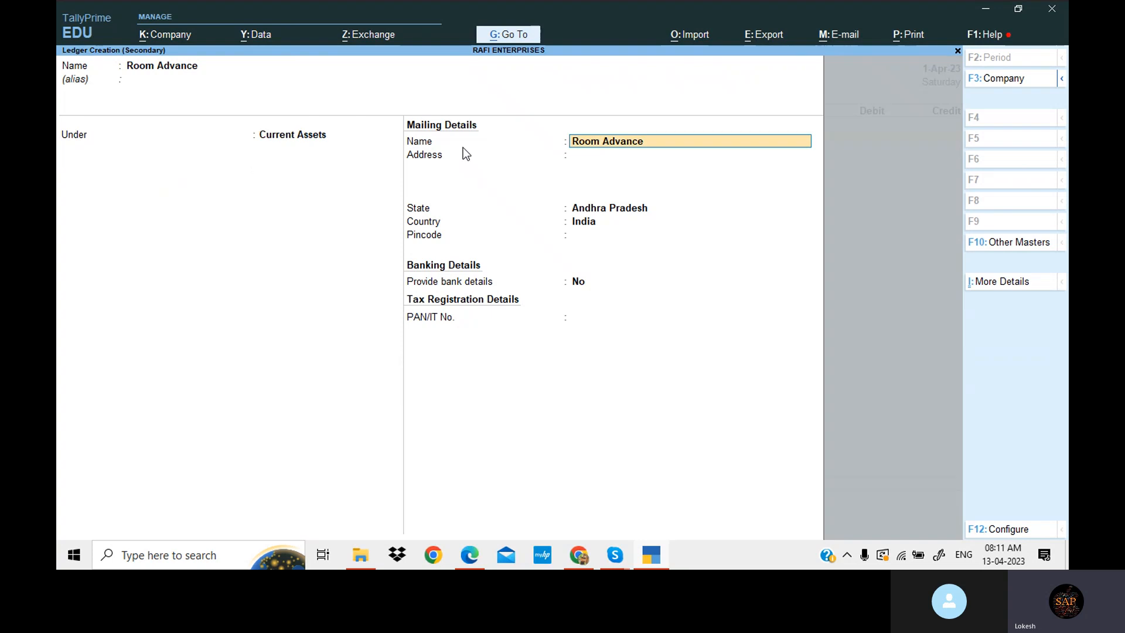
key(Return)
key(Return)
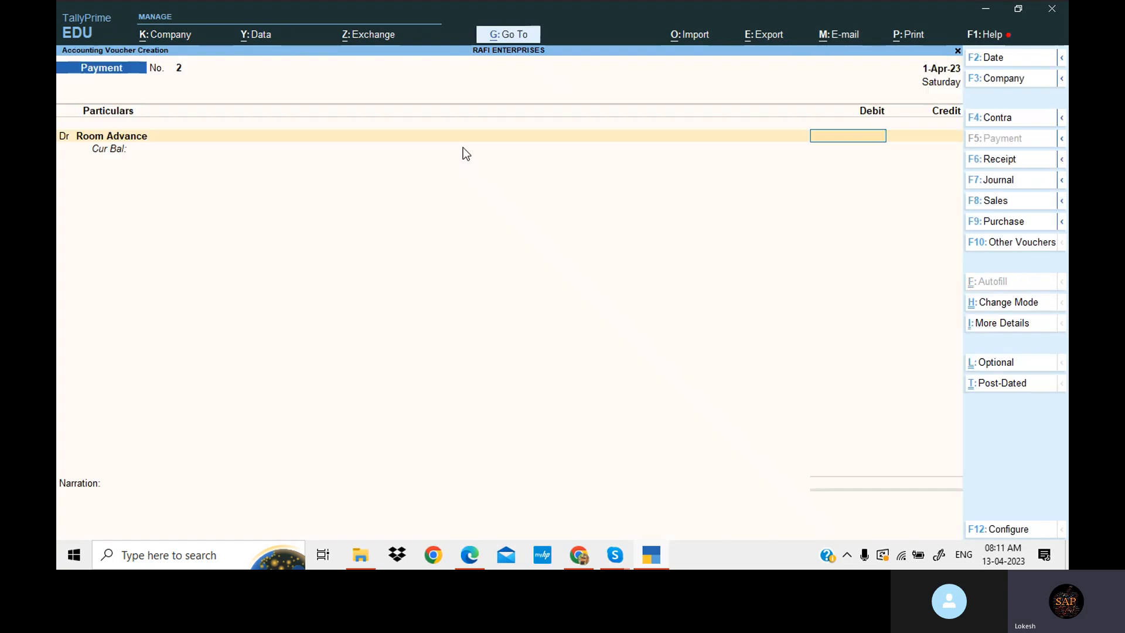
Step: Look up the room advance amount in the PDF and debit Room Advance with 25,000 in the payment voucher
key(alt+Tab)
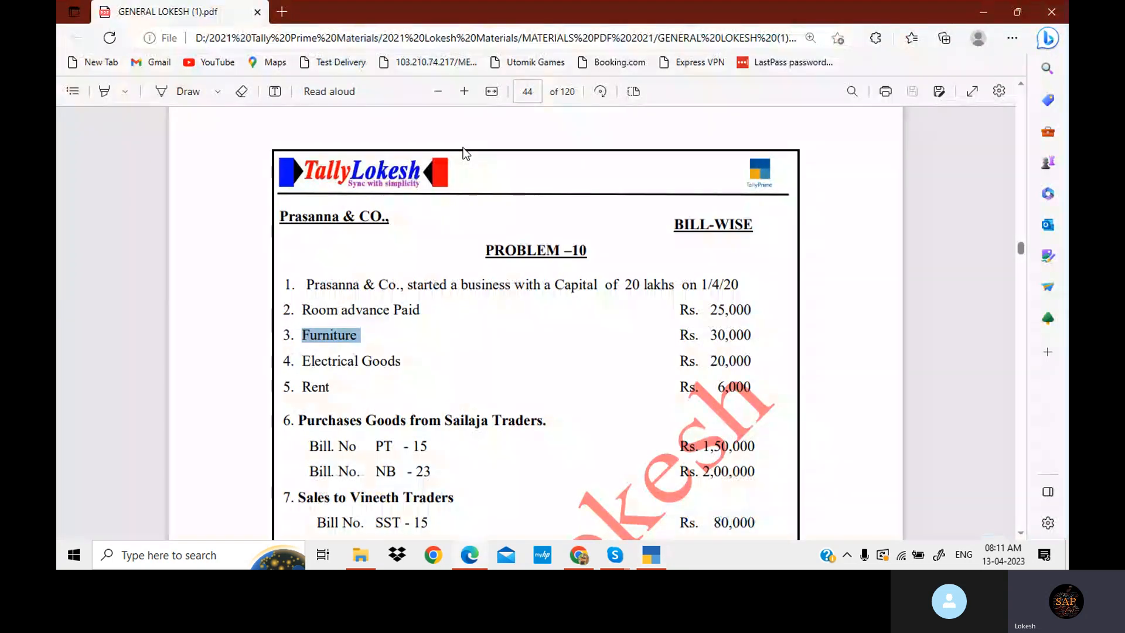
key(alt+Tab)
text(25000)
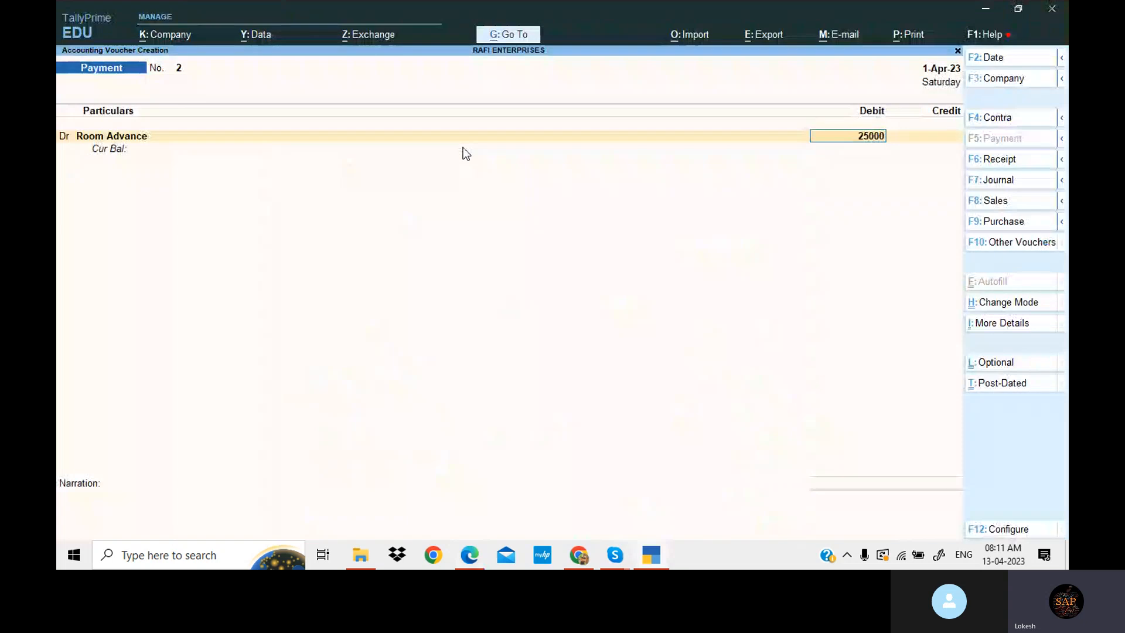
key(Return)
Step: Add another debit line to the payment voucher and start creating a ledger named Furniture from it
key(d)
key(Return)
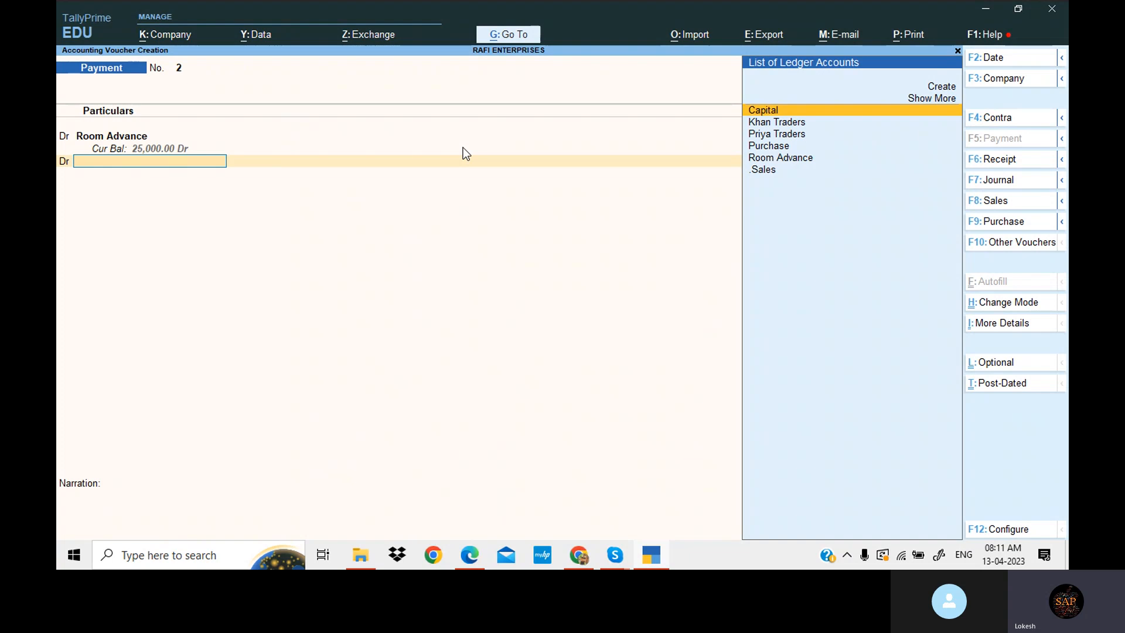
key(alt)
key(alt+c)
text(Fu)
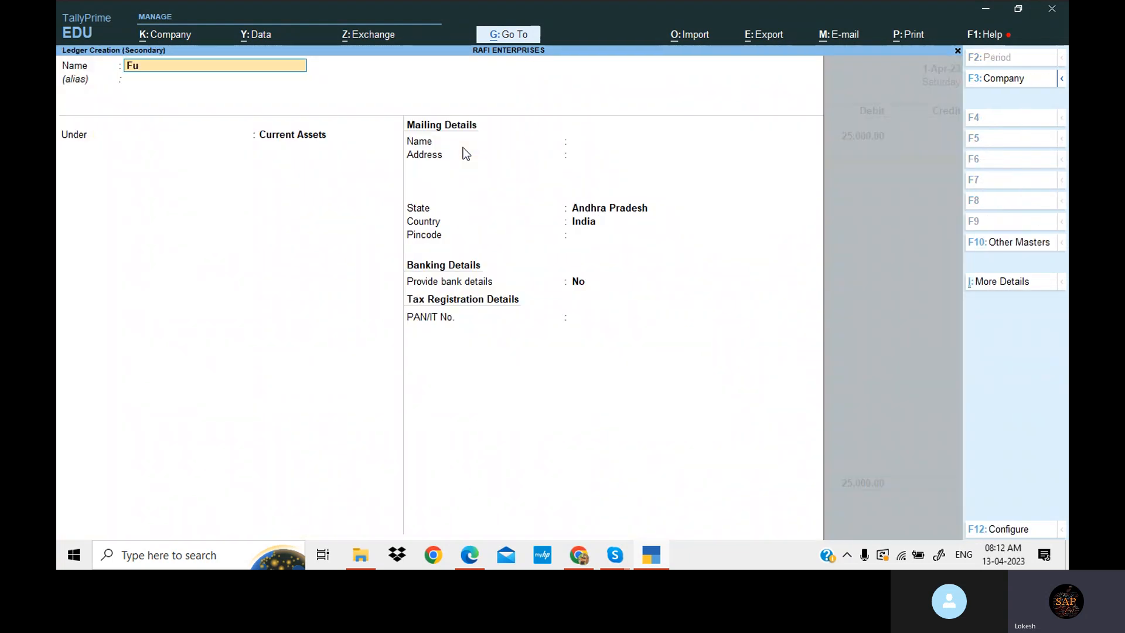
text(rniture)
key(Return)
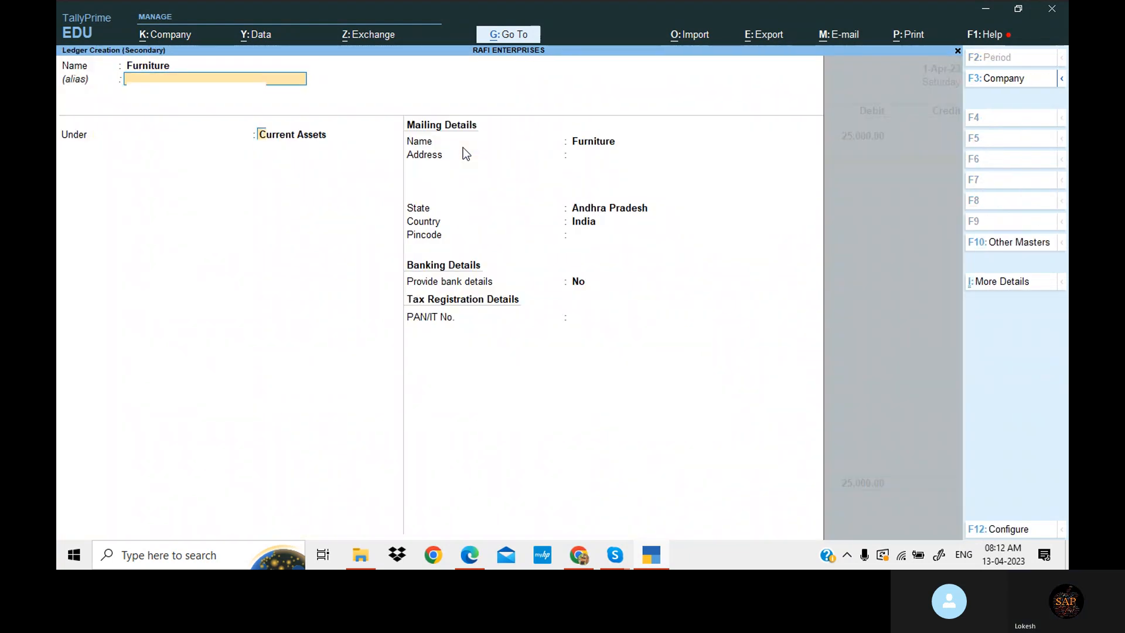
Step: Group the Furniture ledger under Fixed Assets and save it with the remaining defaults
text(F)
key(Return)
key(Return)
key(Return)
key(Return)
key(Return)
key(Return)
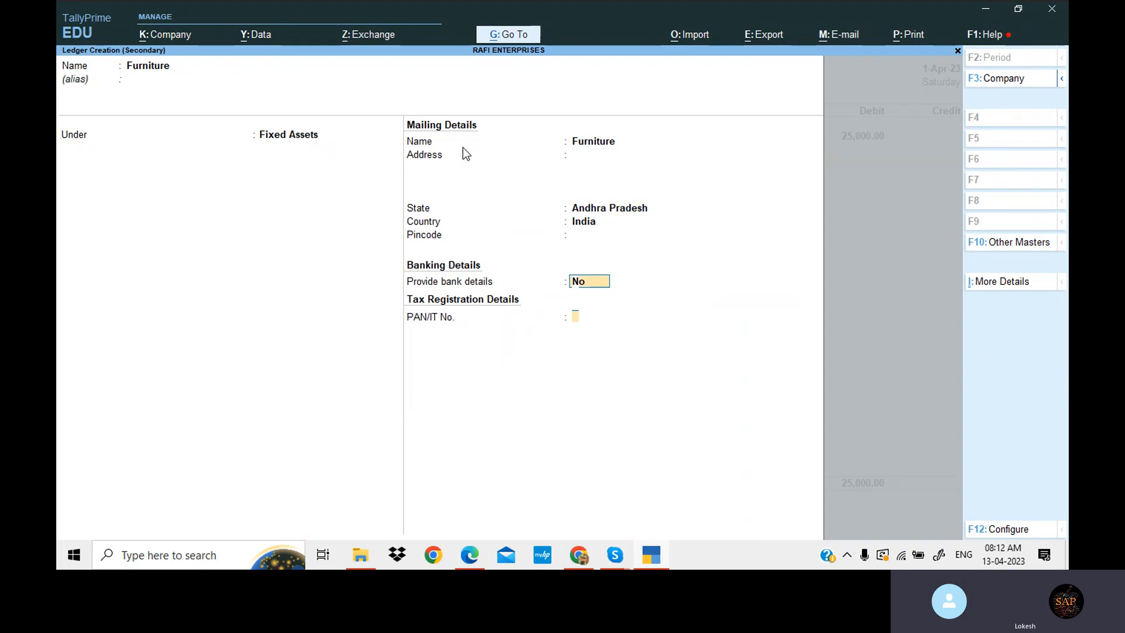
key(Return)
Step: Look up the furniture amount in the PDF and debit Furniture with 30,000
key(alt+Tab)
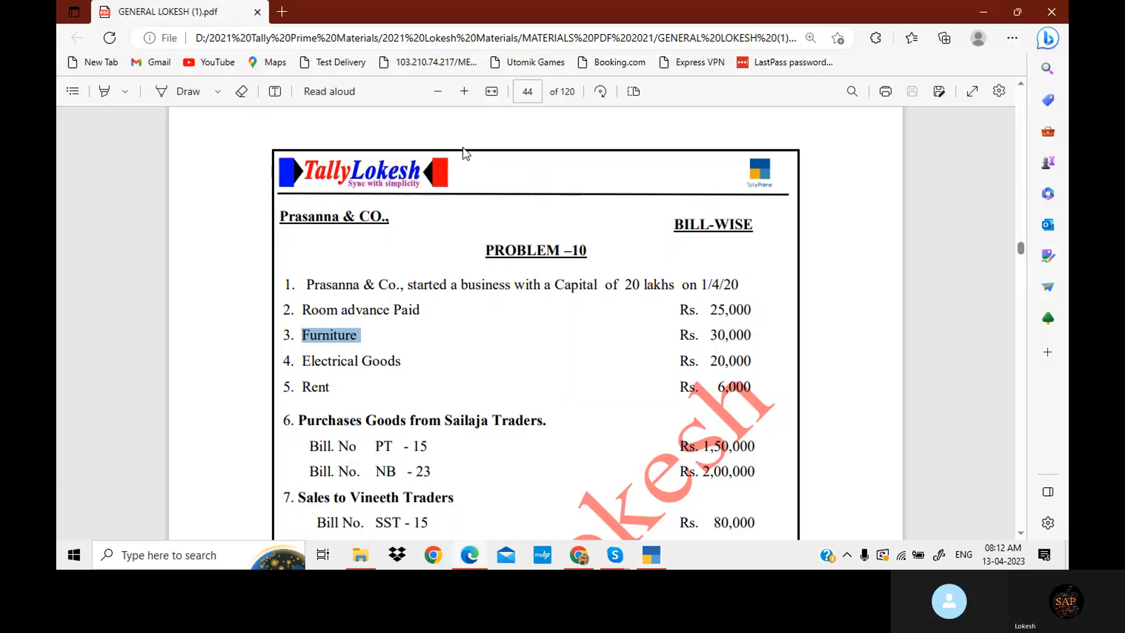
key(alt+Tab)
text(30000)
key(Return)
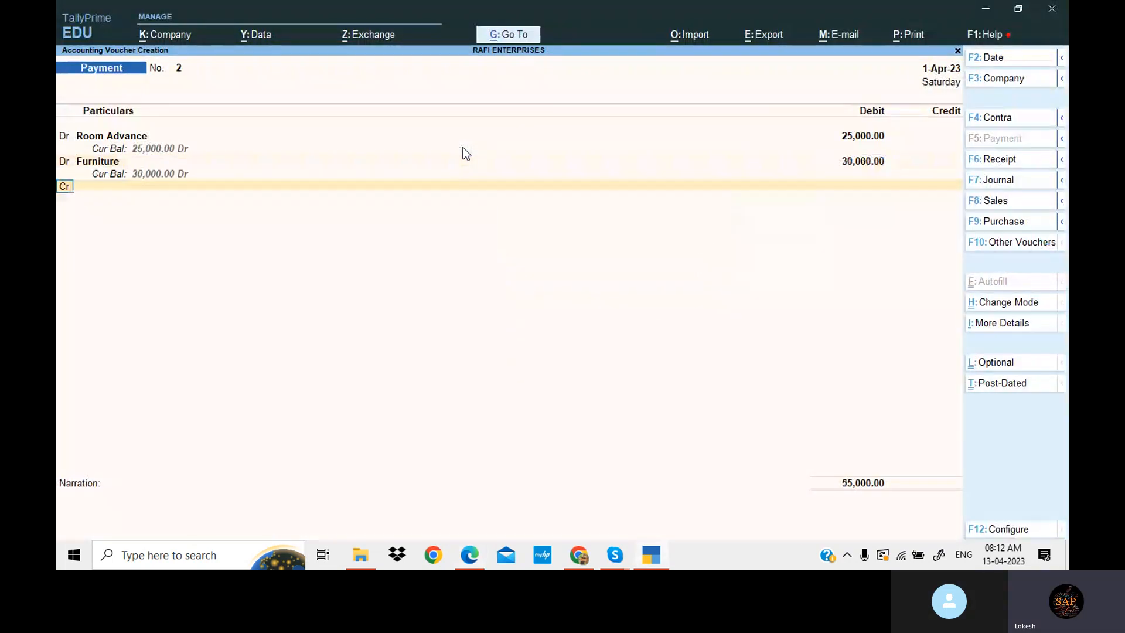
Step: Add a third debit line and start creating a ledger for it named Electrical Goods, as listed in the PDF
key(Return)
key(alt+c)
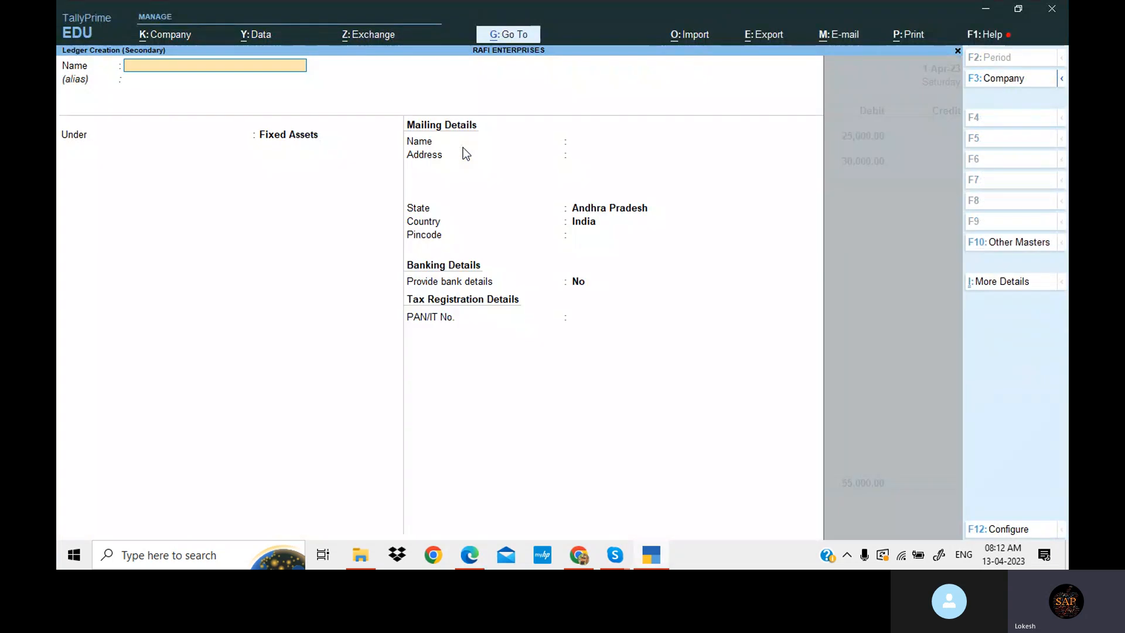
key(alt+Tab)
key(alt+Tab)
text(Electrical Goods)
key(Return)
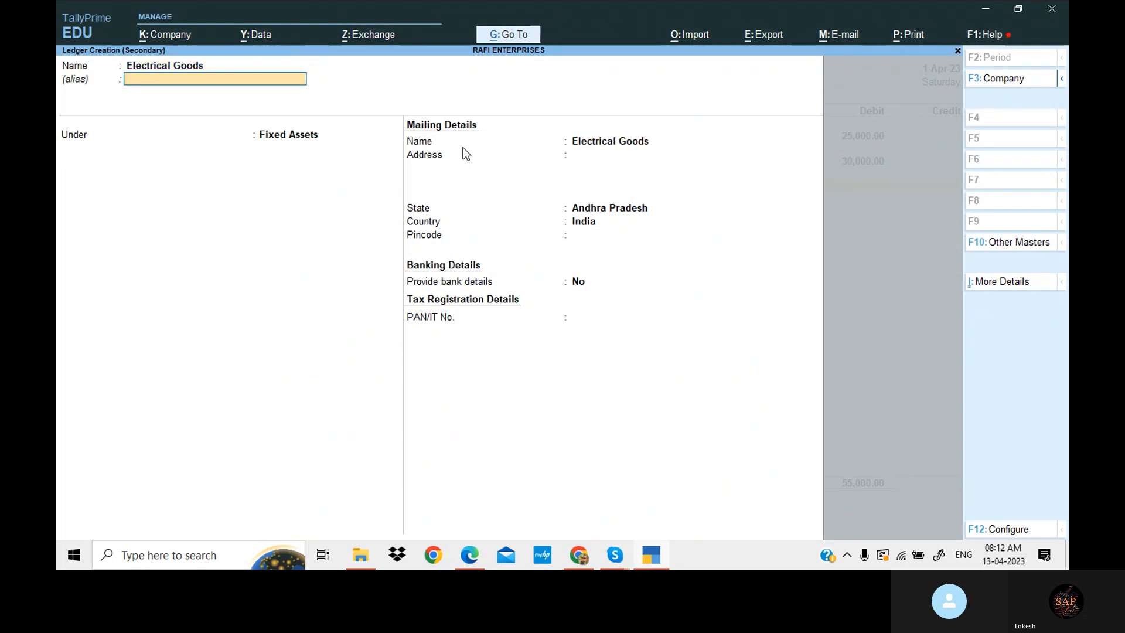
Step: Keep Electrical Goods under Fixed Assets and save the ledger with its default details
key(Return)
key(Return)
key(Return)
key(Return)
key(Return)
key(Return)
key(Return)
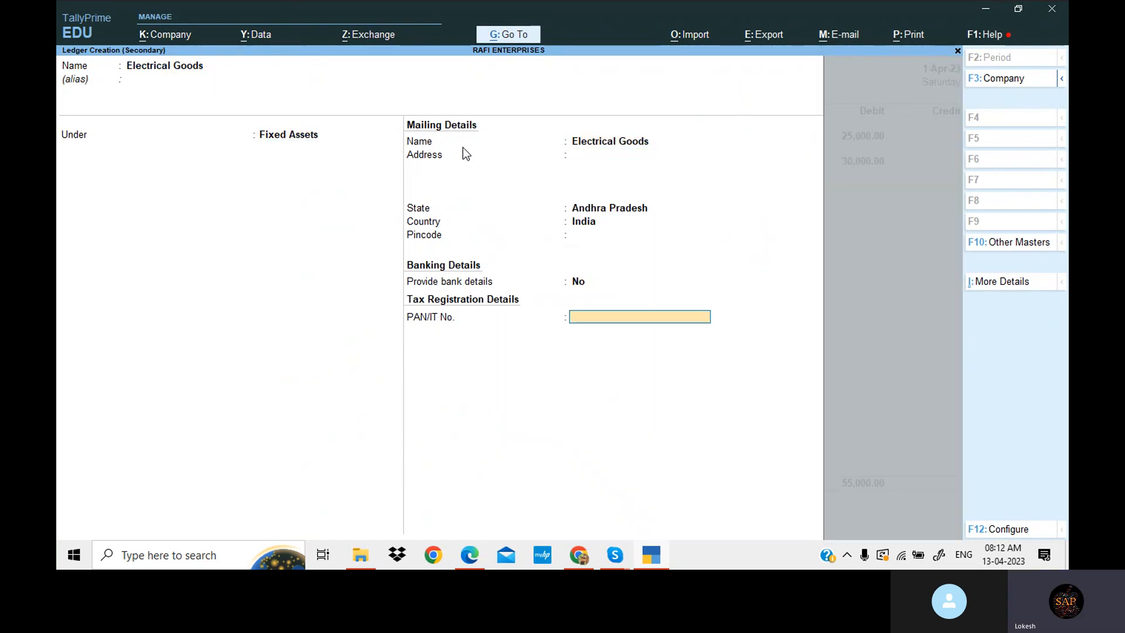
key(Return)
Step: Look up the electrical goods amount in the PDF and debit Electrical Goods with 20,000
key(alt+Tab)
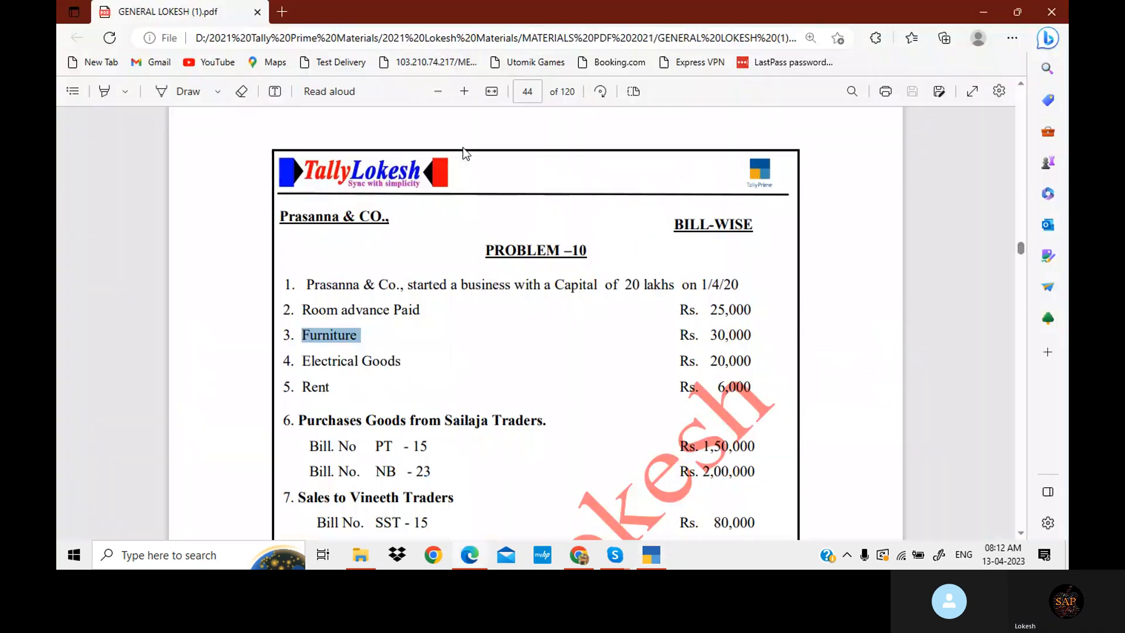
key(alt+Tab)
text(20,000)
key(Return)
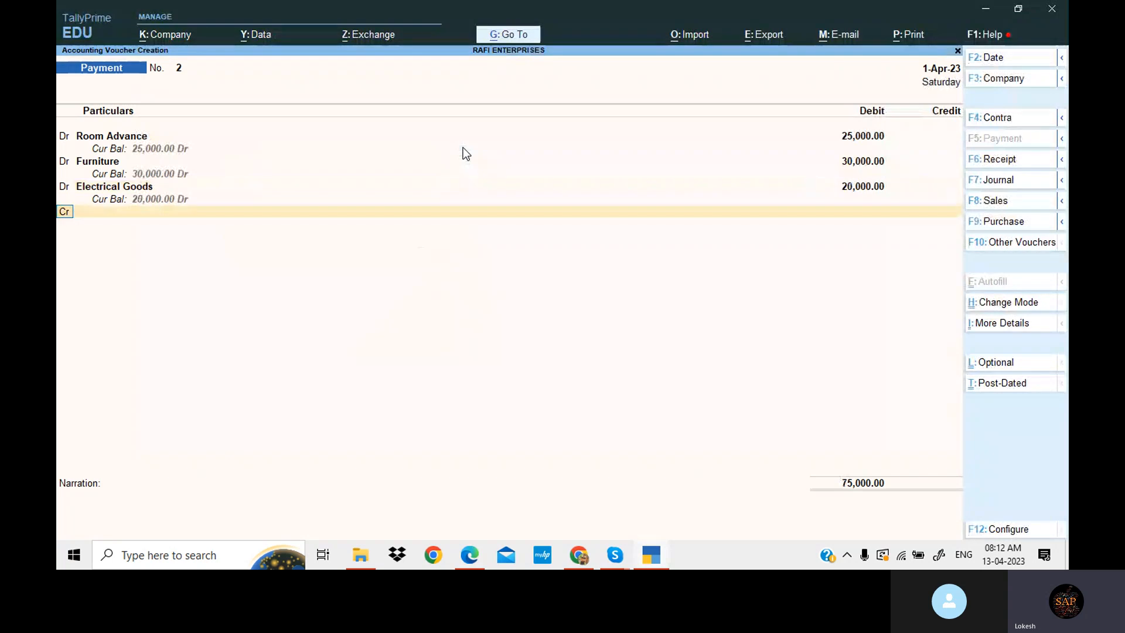
Step: Add a fourth debit line and create a Rent ledger under Indirect Expenses for it
text(d)
key(Return)
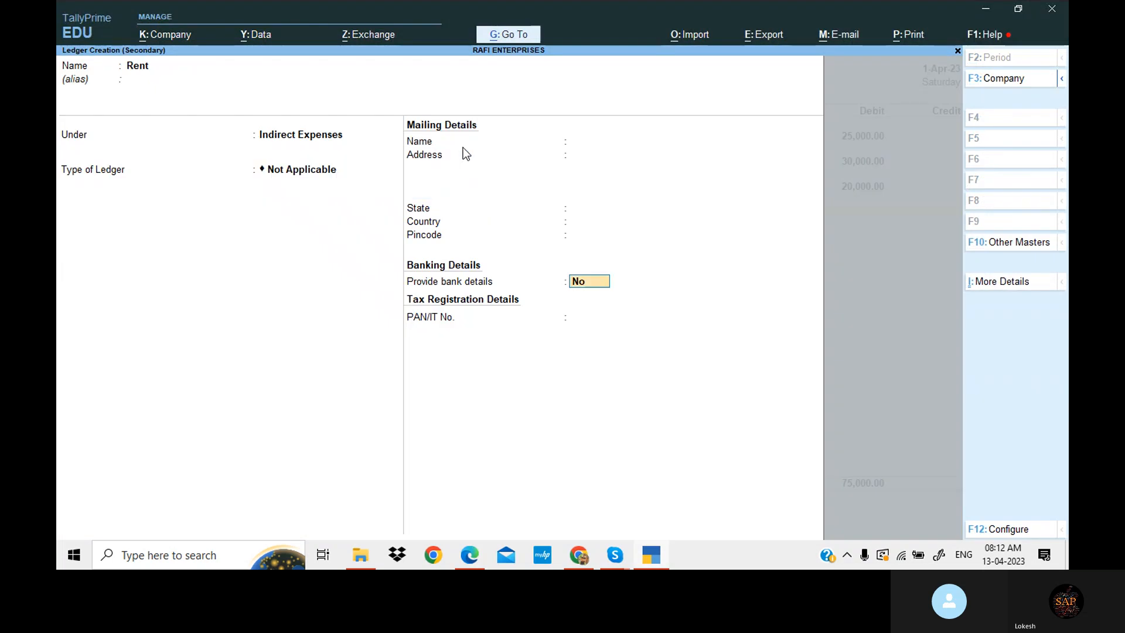
key(Return)
key(Return)
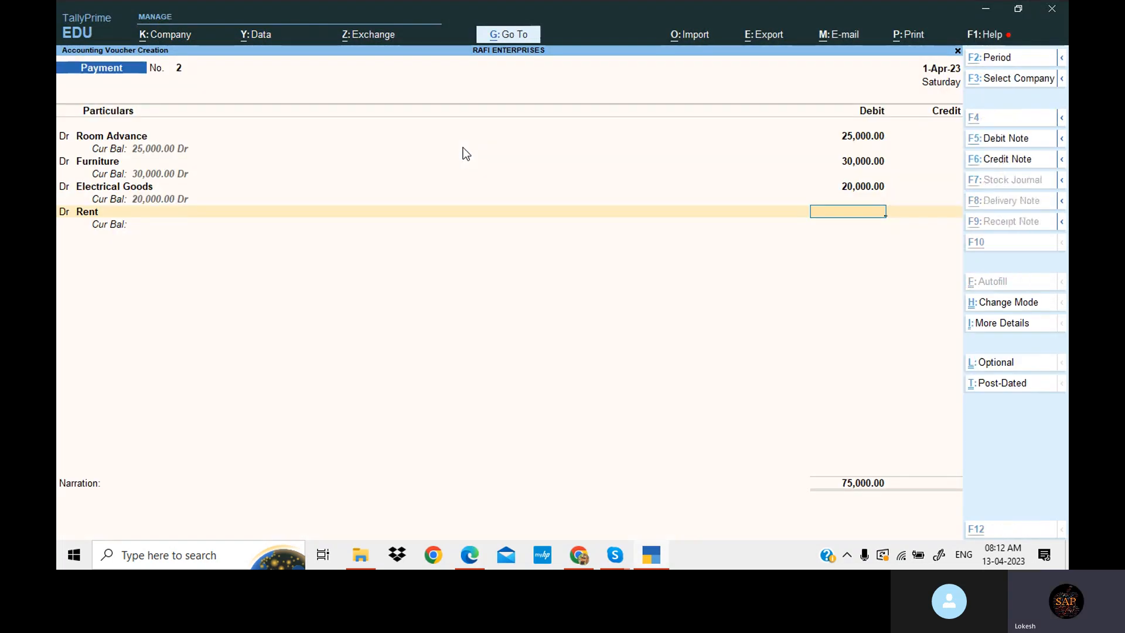
Step: Look up the rent amount in the PDF and debit Rent with 6,000
key(alt+Tab)
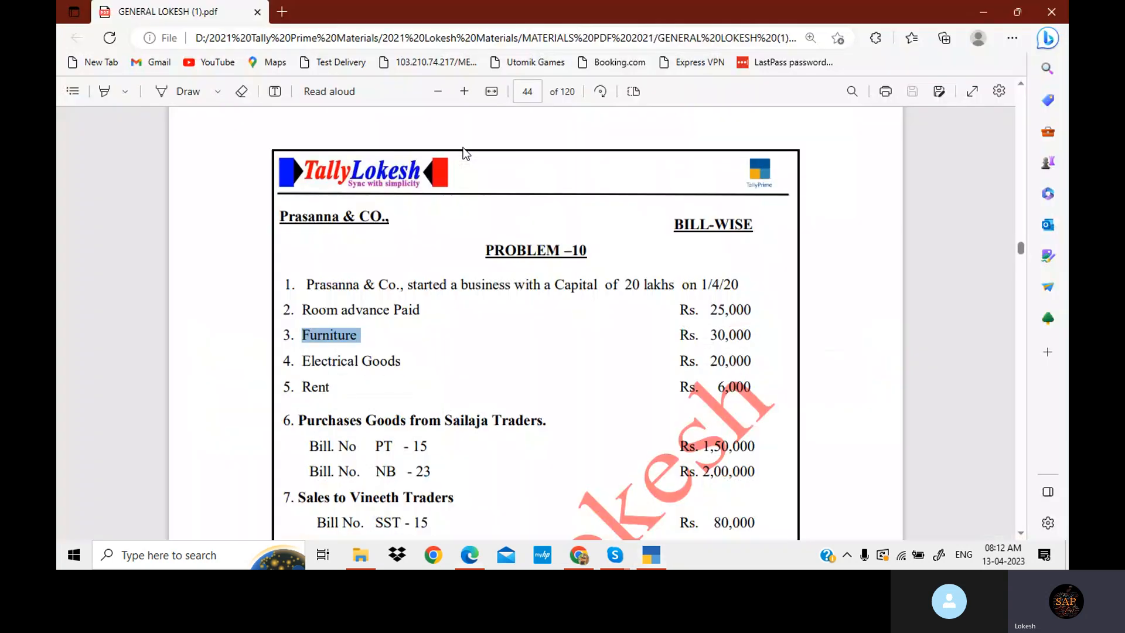
key(alt+Tab)
text(c)
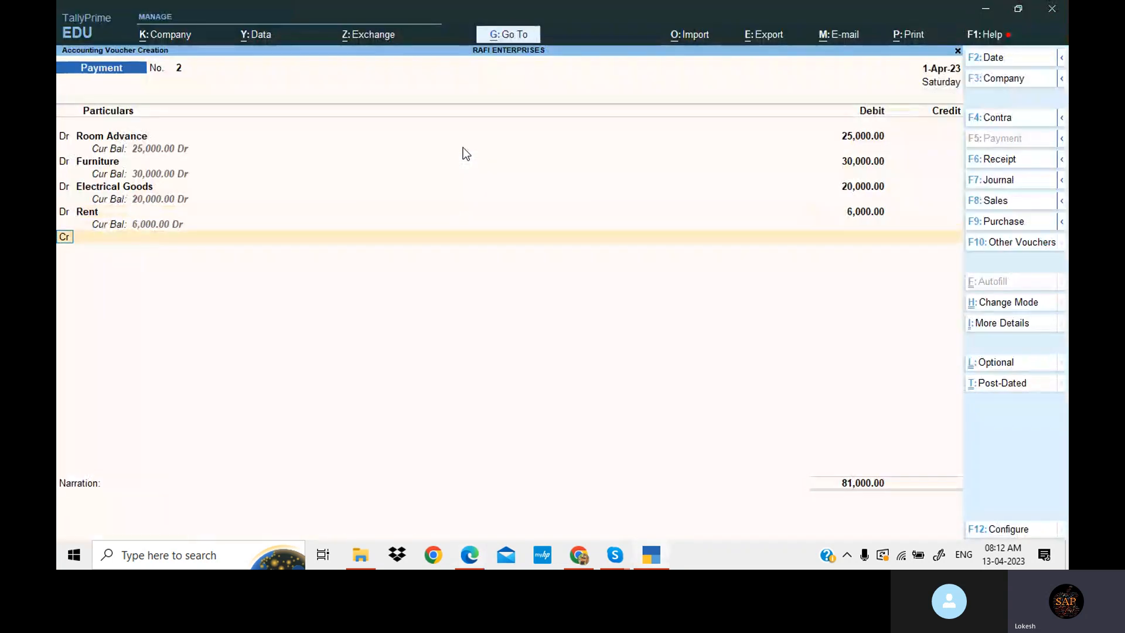
Step: Credit Cash with 81,000, leave the narration blank and accept the payment voucher
key(Return)
key(Down)
key(Return)
key(Return)
key(Return)
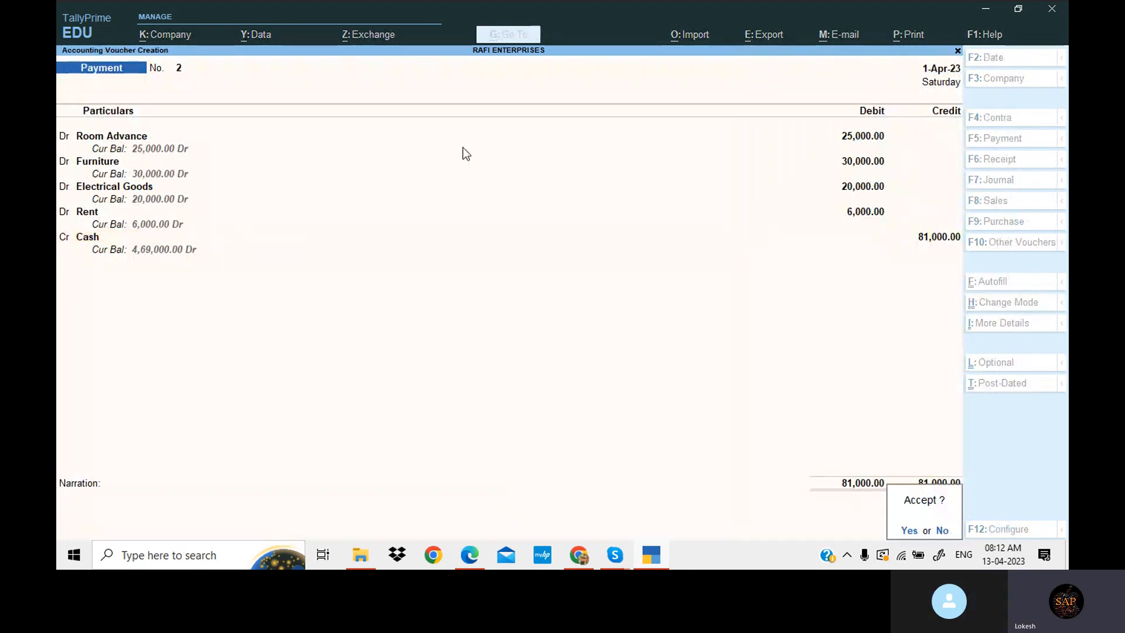
key(Return)
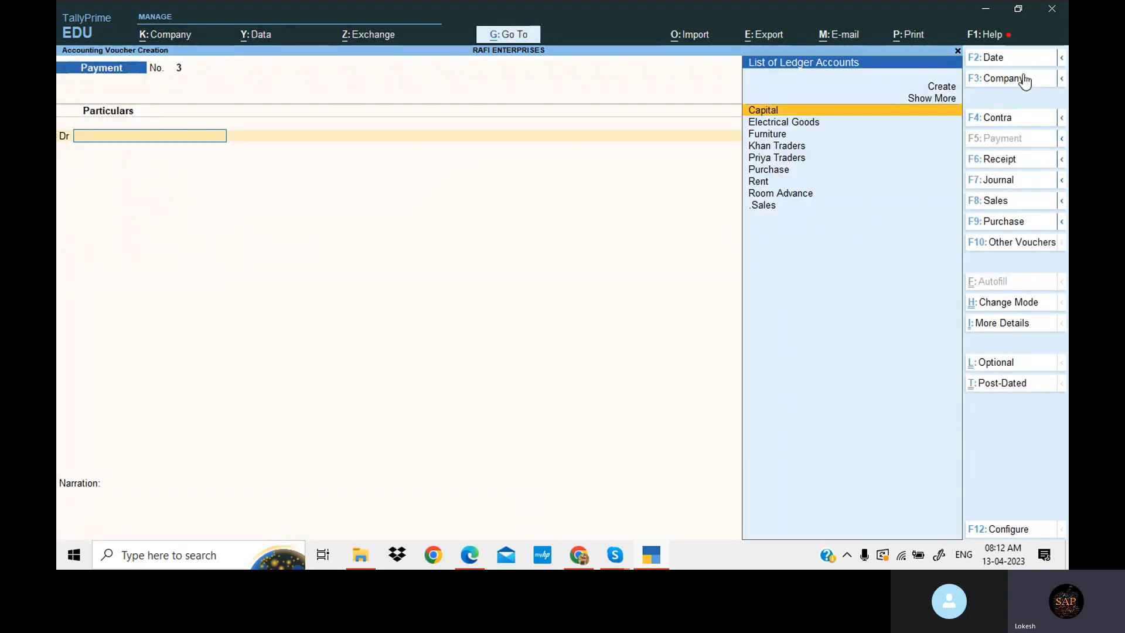
Step: Open a Purchase voucher, change its mode to As Voucher and skip the supplier invoice details
click(1026, 224)
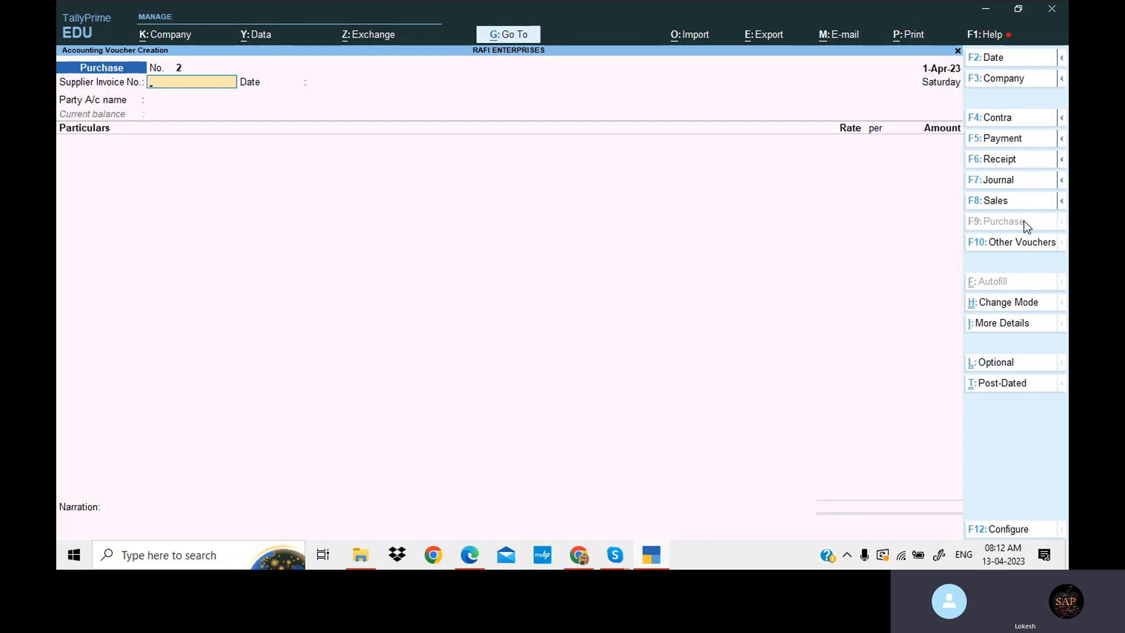
click(1027, 302)
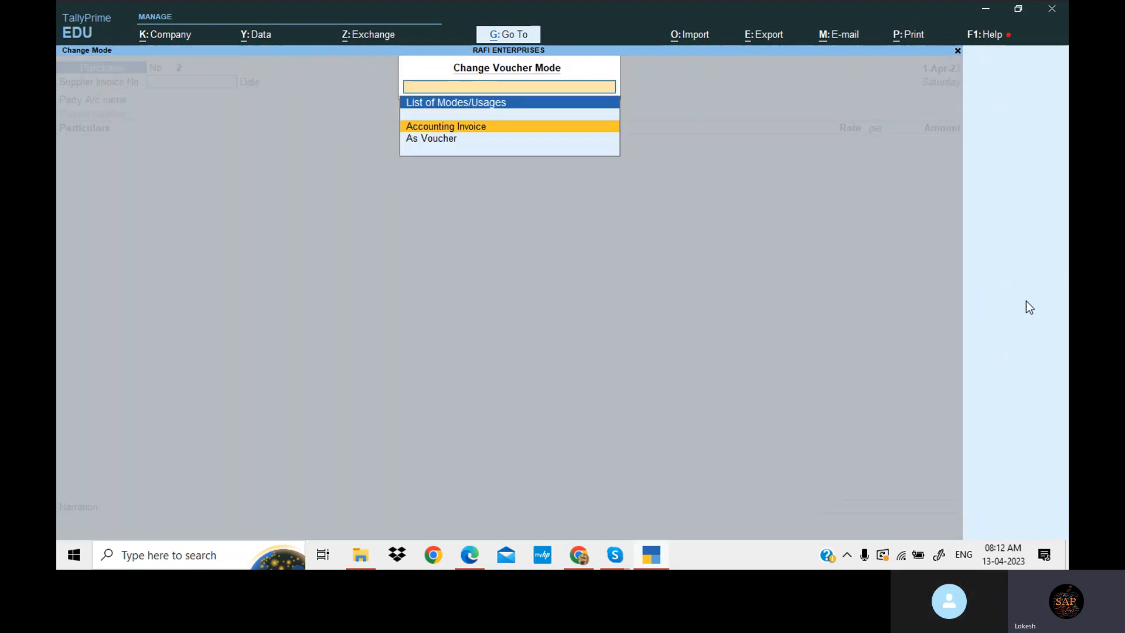
key(Down)
key(Return)
key(Return)
key(Return)
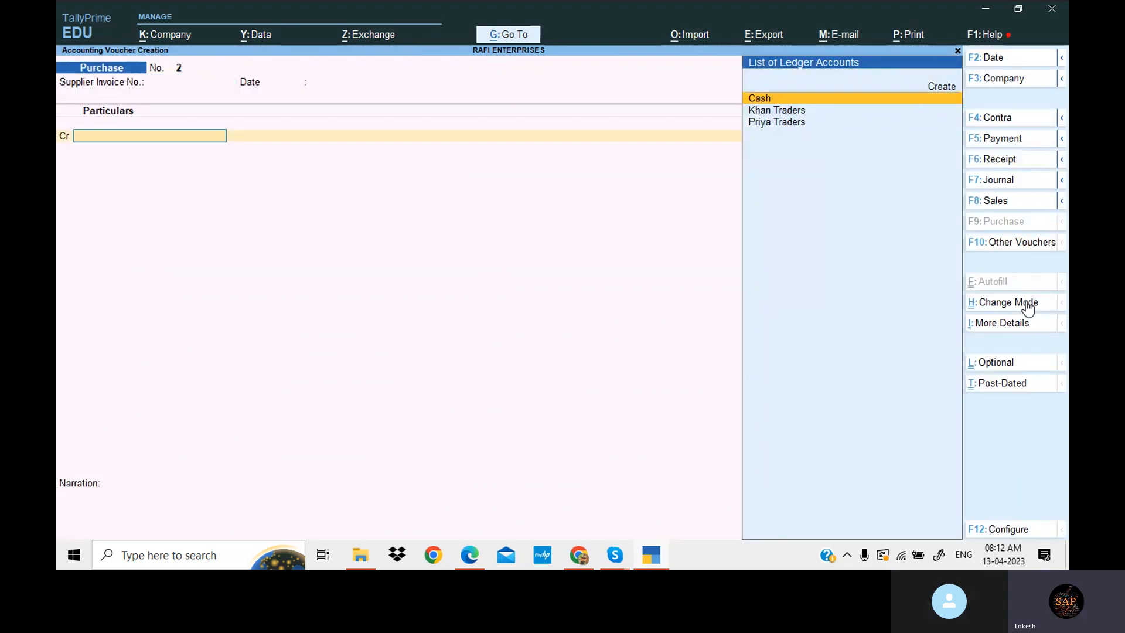
Step: Copy the supplier name Sailaja Traders from item 6 of the PDF and return to TallyPrime
click(659, 553)
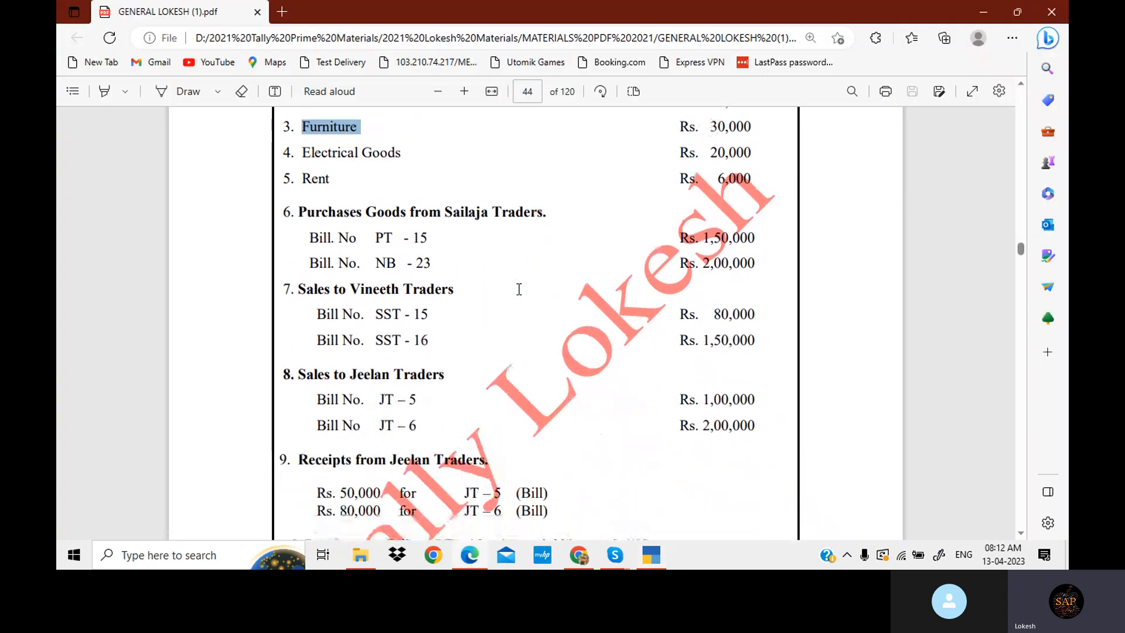
drag(446, 213, 542, 212)
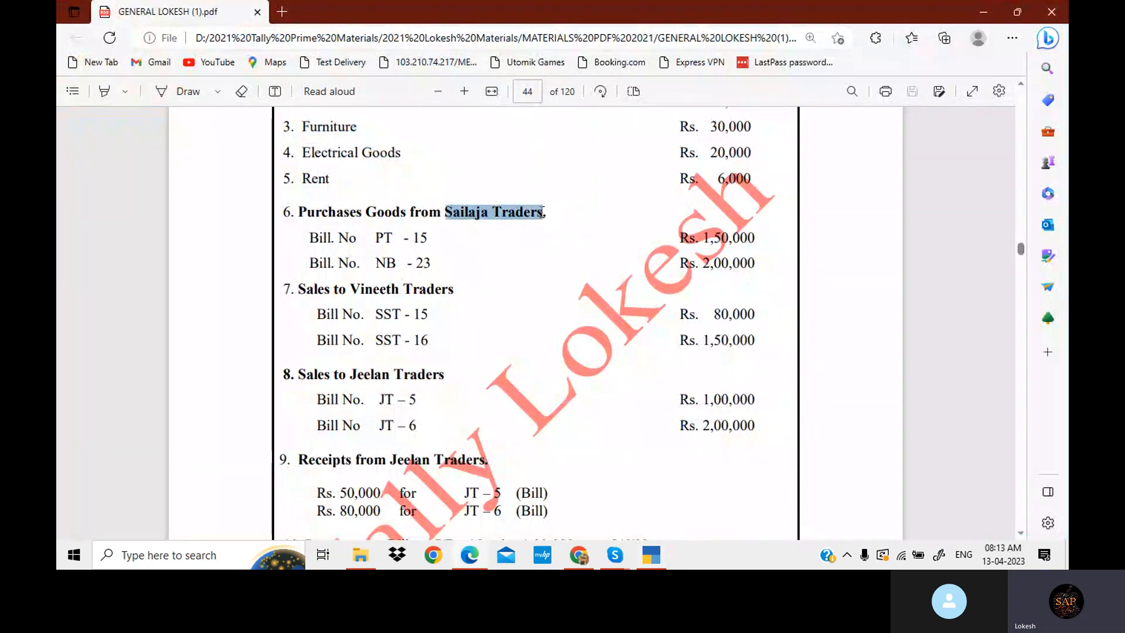
click(642, 552)
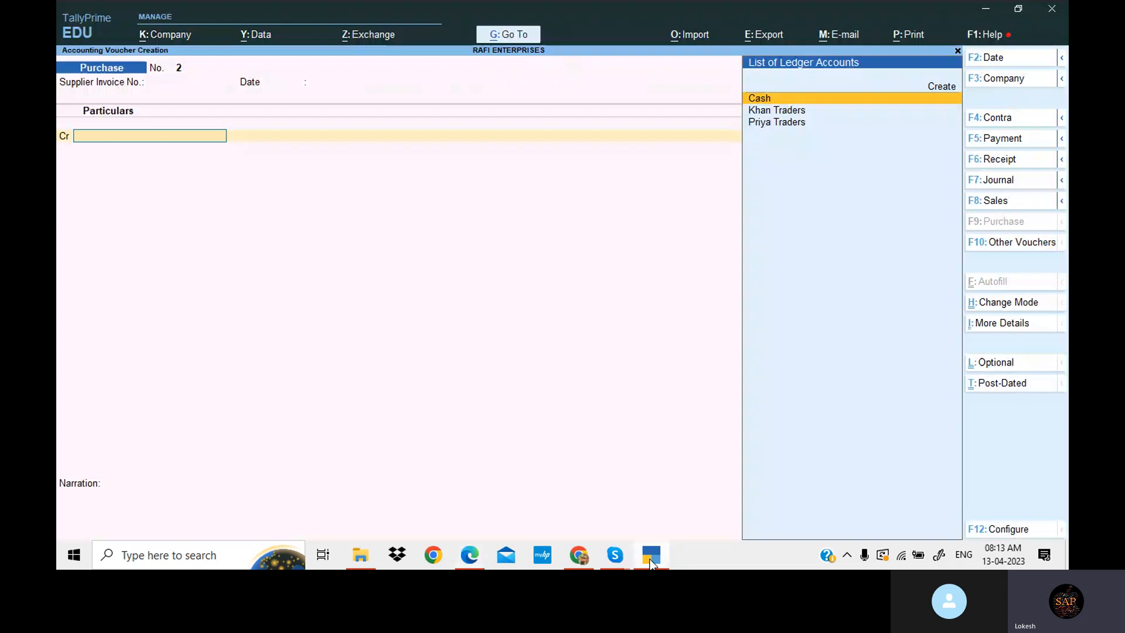
Step: Create a ledger from the purchase voucher's credit line, named Sailaja Traders and grouped under Sundry Creditors
key(alt+c)
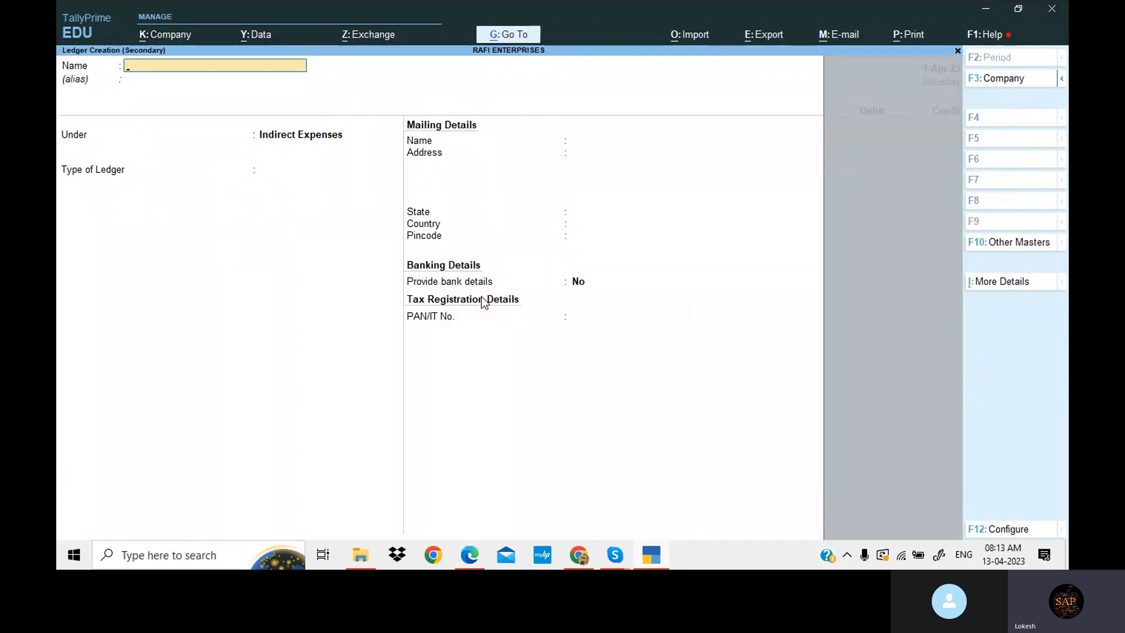
key(ctrl+alt+v)
key(Return)
key(Return)
text(Sun)
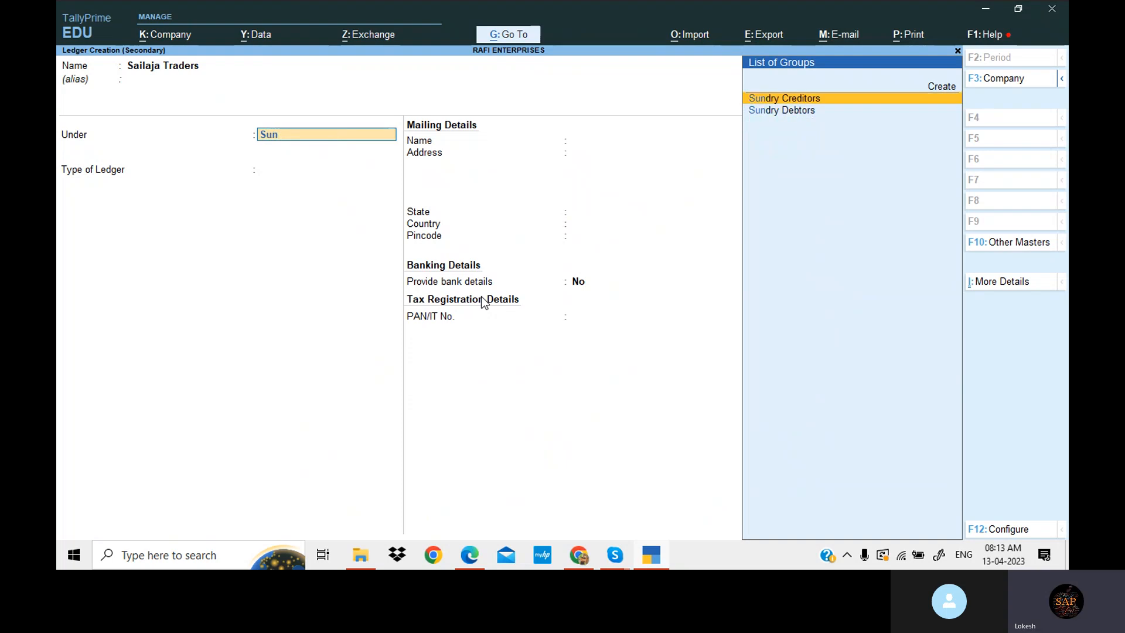
key(Return)
Step: Keep bill-by-bill balances and the default mailing, banking and tax details for Sailaja Traders, and save the ledger
key(Return)
key(Return)
key(Return)
key(Return)
key(Return)
key(Return)
key(Return)
key(Return)
key(Return)
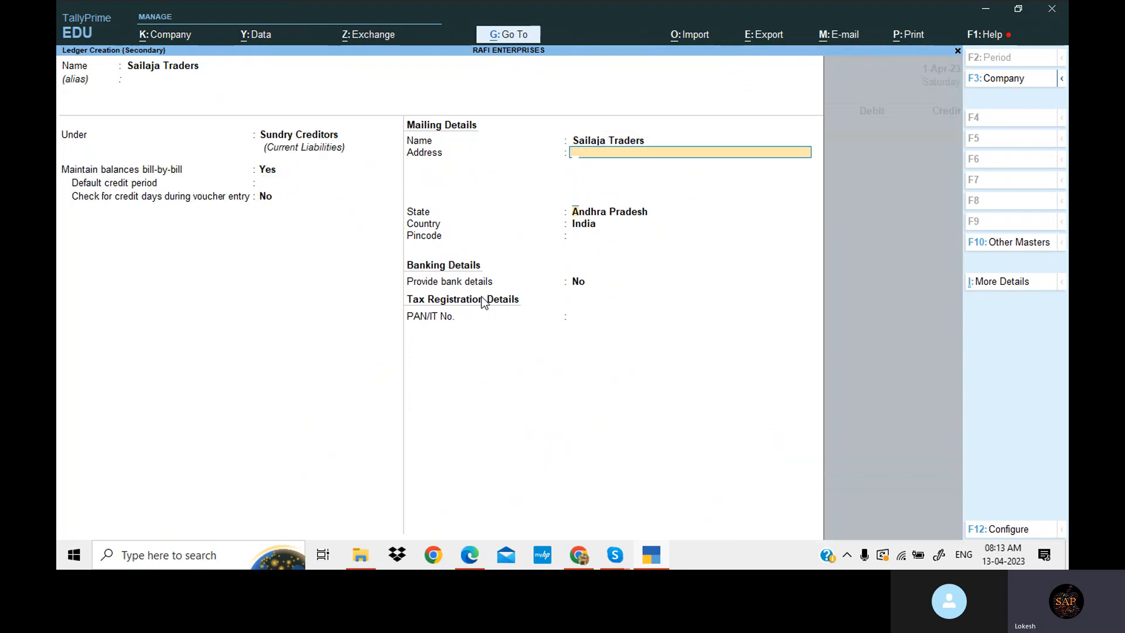
key(Return)
key(Return)
key(Return)
key(Return)
key(Return)
key(Return)
key(Return)
Step: Pass through the receipt and party details for Sailaja Traders without changes to reach the credit amount
key(Return)
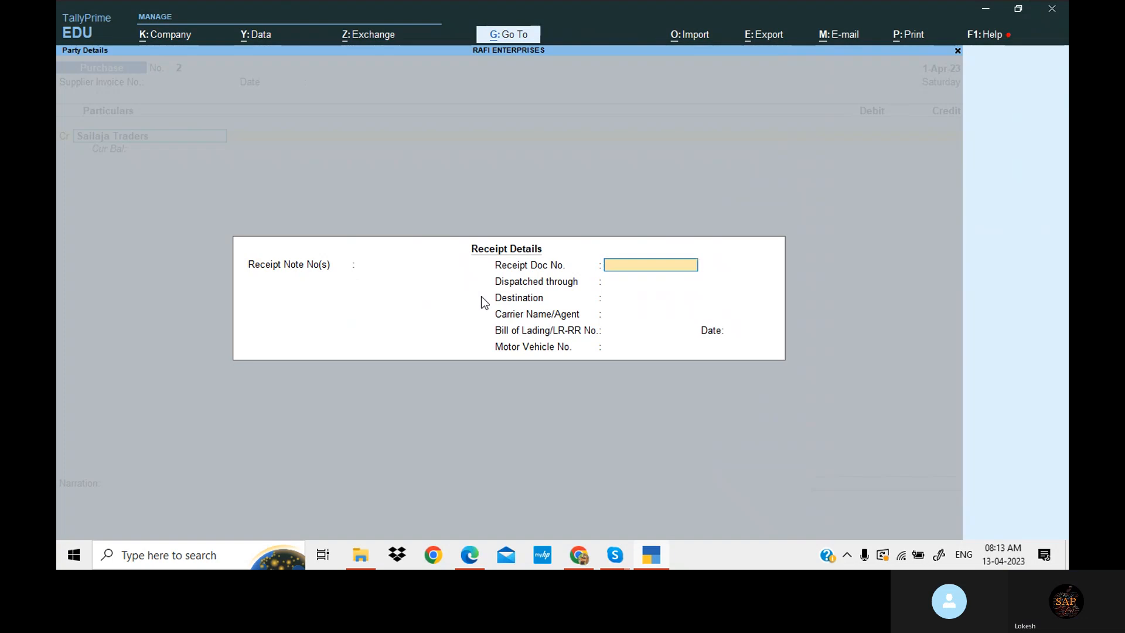
key(Return)
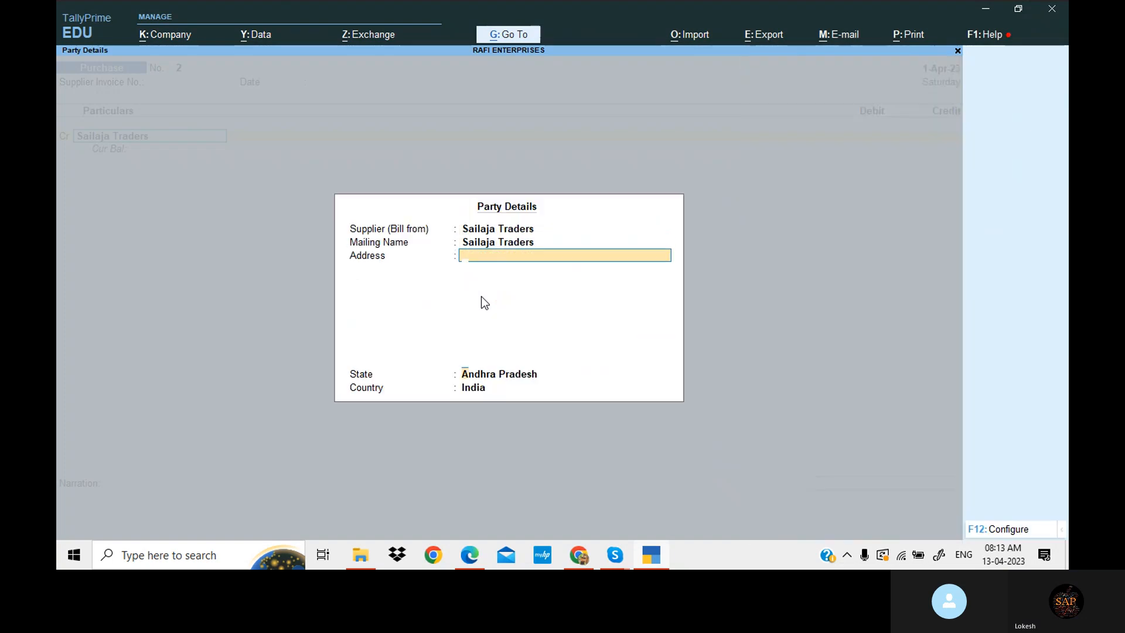
key(Return)
key(Return)
key(Return)
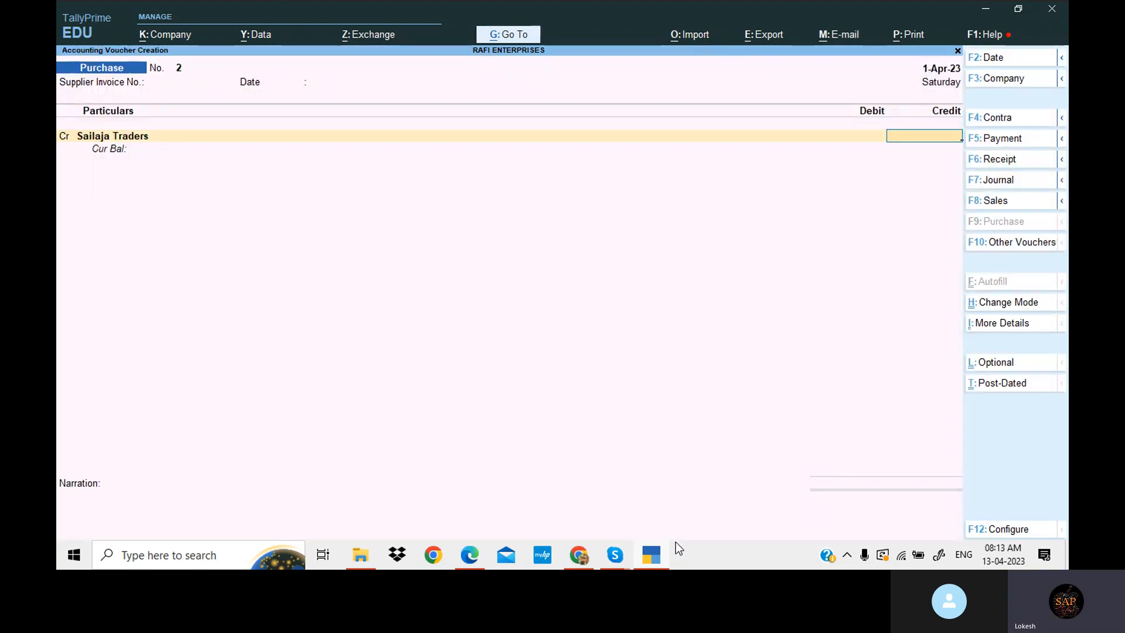
Step: Check the amounts of Sailaja Traders' bills PT-15 and NB-23 in the PDF and switch back to TallyPrime
click(659, 566)
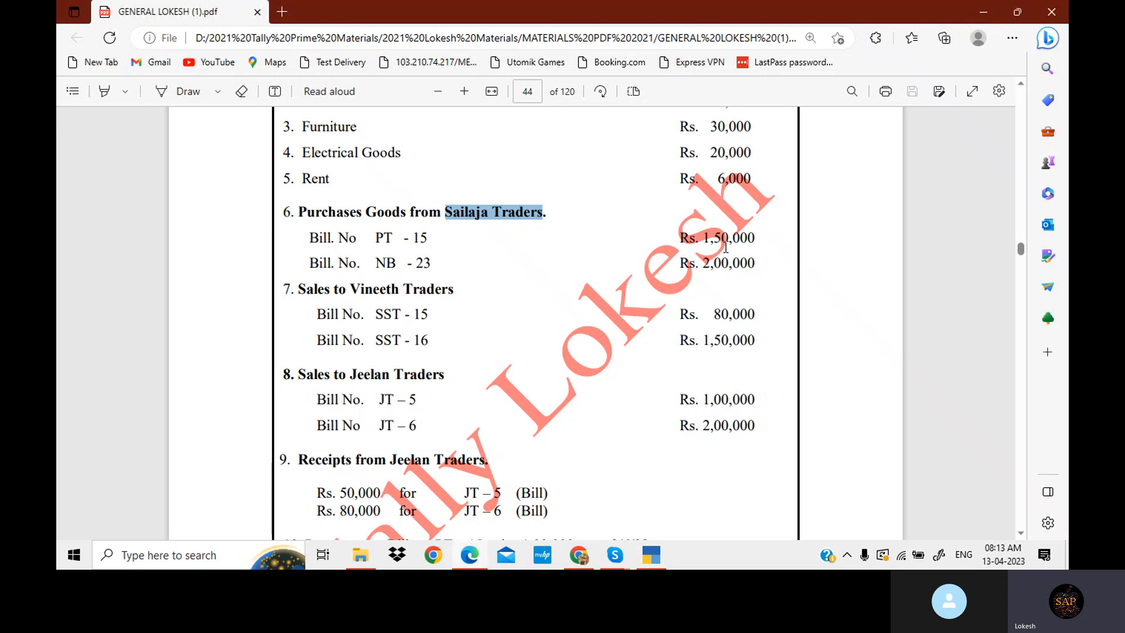
click(725, 262)
click(659, 557)
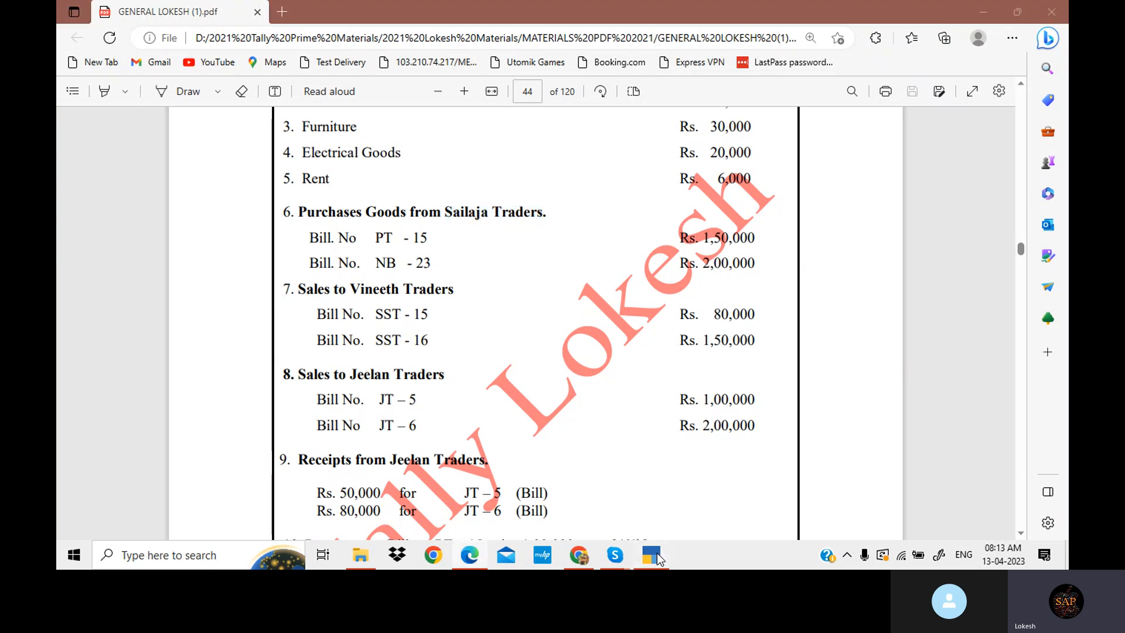
Step: Complete Sailaja Traders' credit amount as 350000 and start its bill-wise allocation with a New Ref
text(0000)
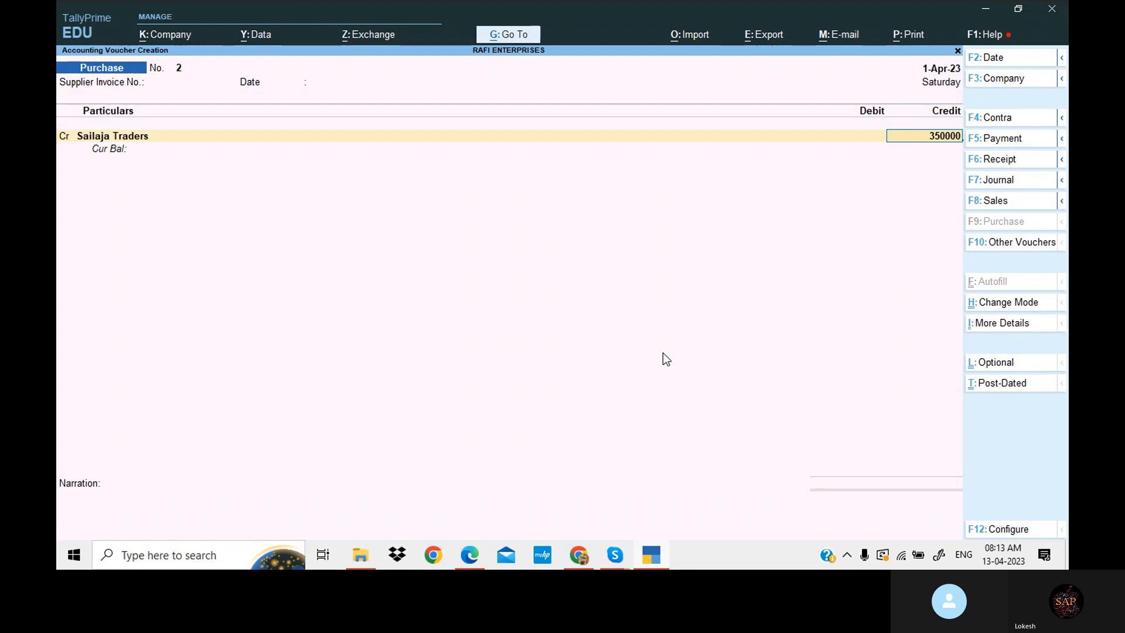
key(Return)
key(Return)
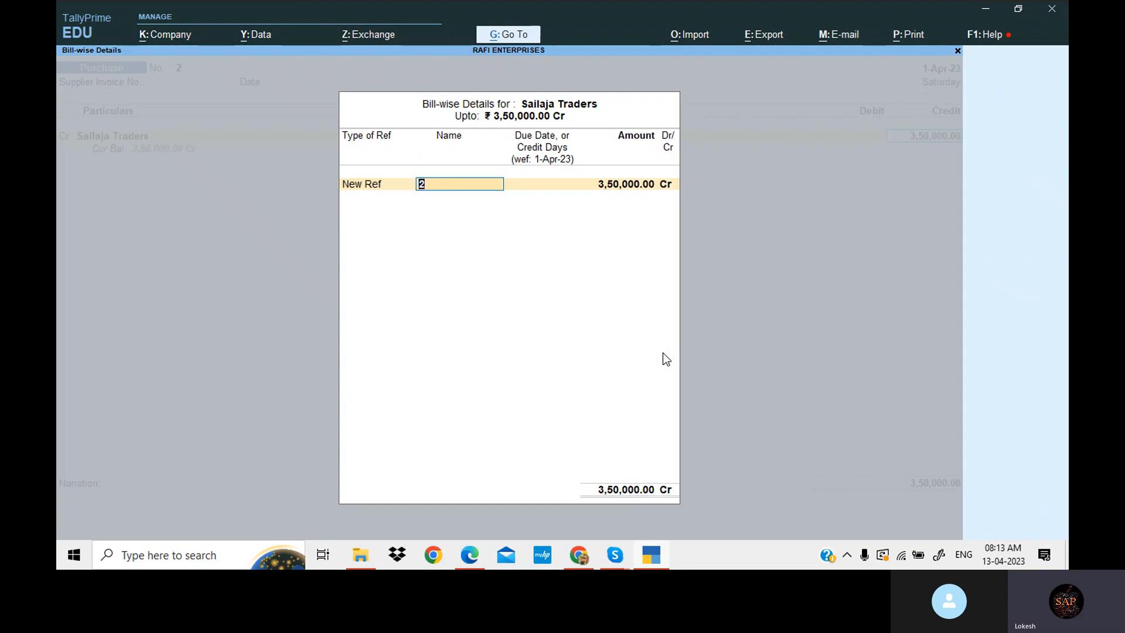
Step: Name Sailaja Traders' first new reference Bill. No PT - 15 with text copied from the PDF, and set its amount to 150000
key(alt+Tab)
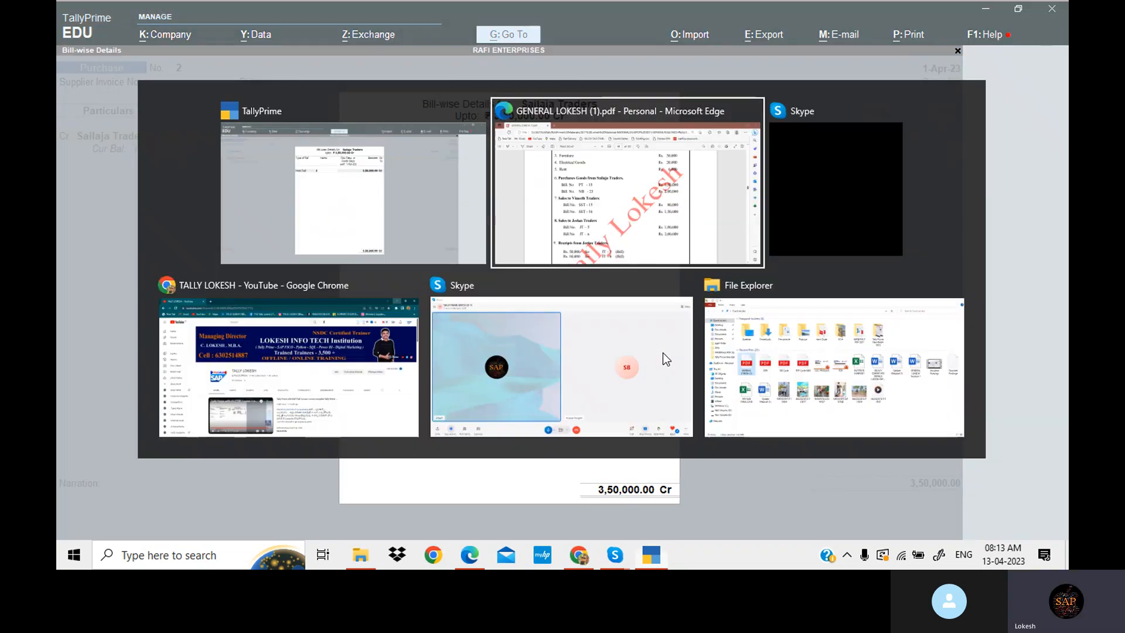
drag(309, 238, 426, 245)
key(ctrl+c)
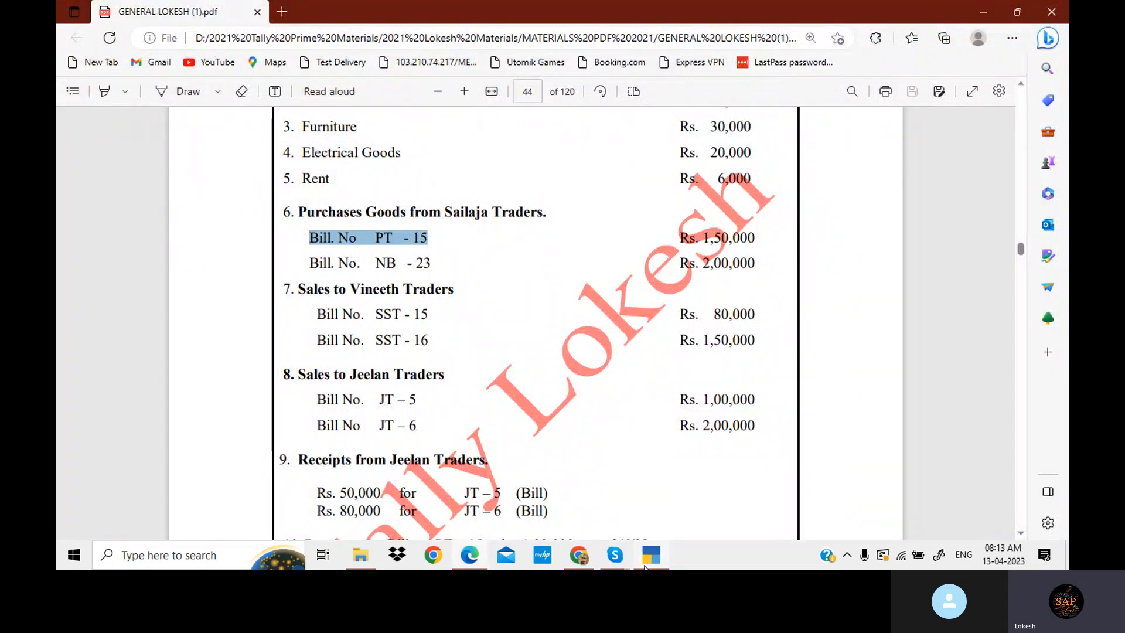
click(649, 551)
key(ctrl+alt+v)
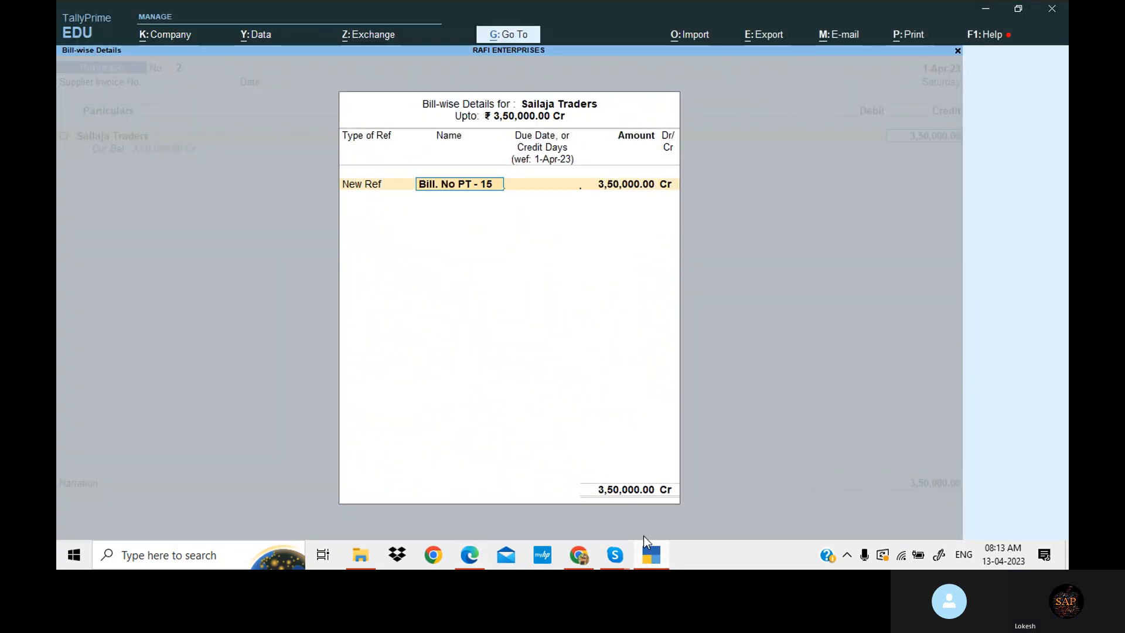
key(Return)
click(656, 558)
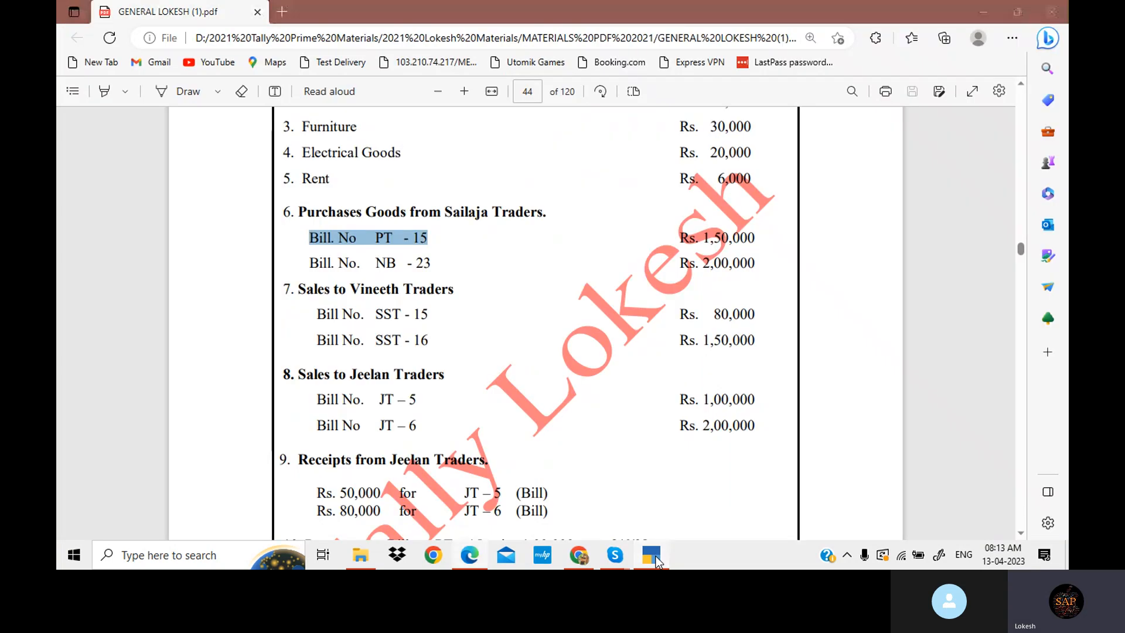
click(658, 561)
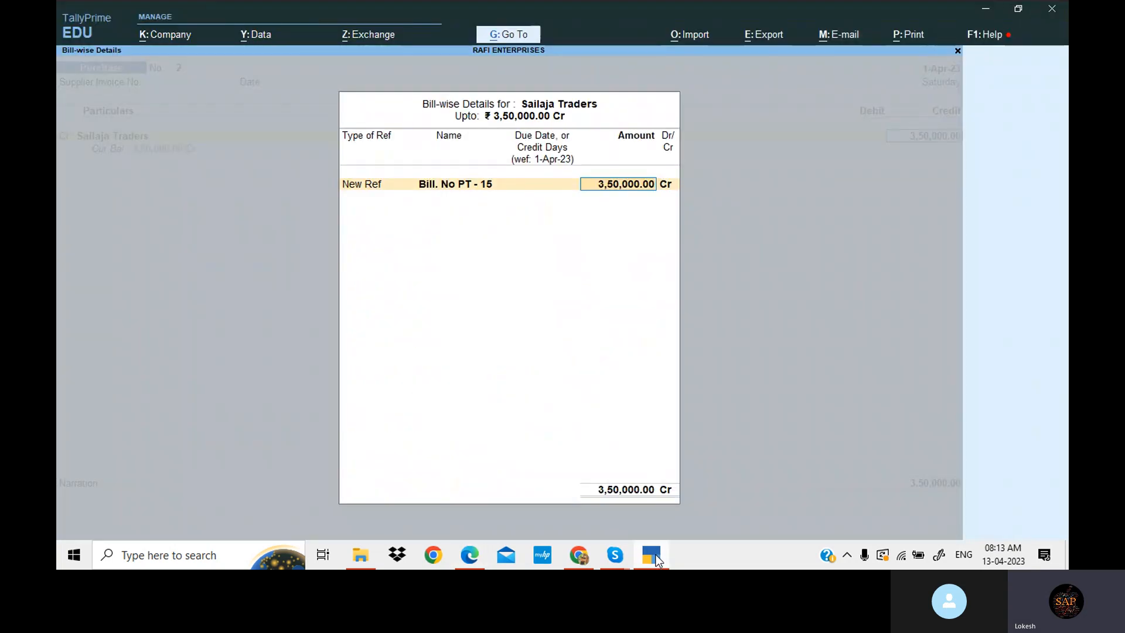
text(150000)
key(Return)
key(Return)
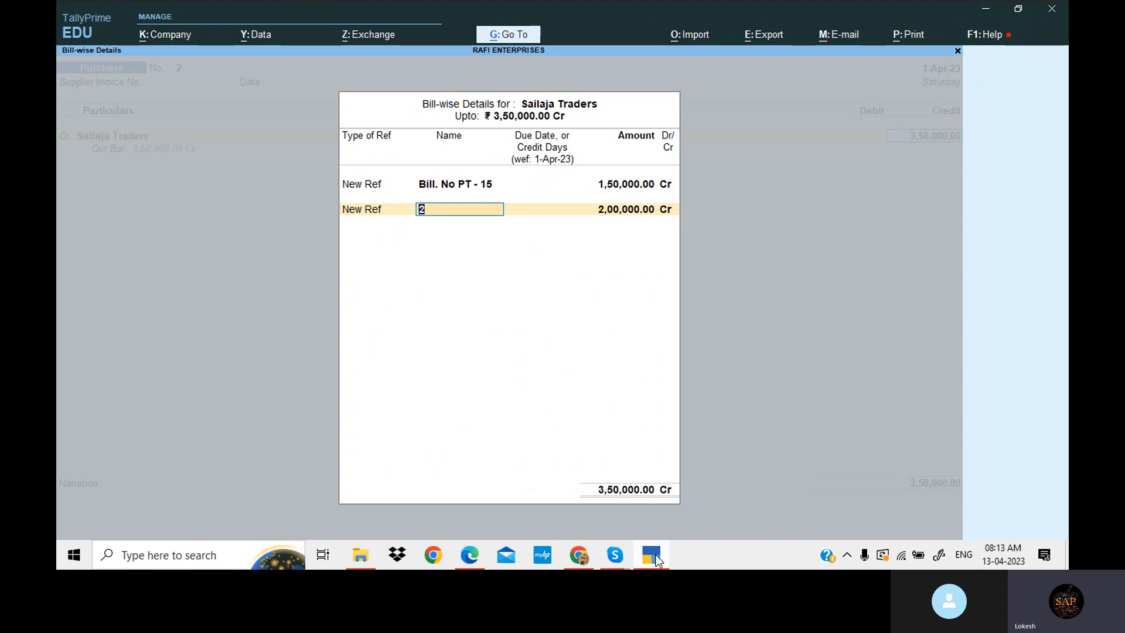
Step: Add a second new reference named Bill. No. NB - 23, copied from the PDF, and keep its amount of 2,00,000
key(alt+Tab)
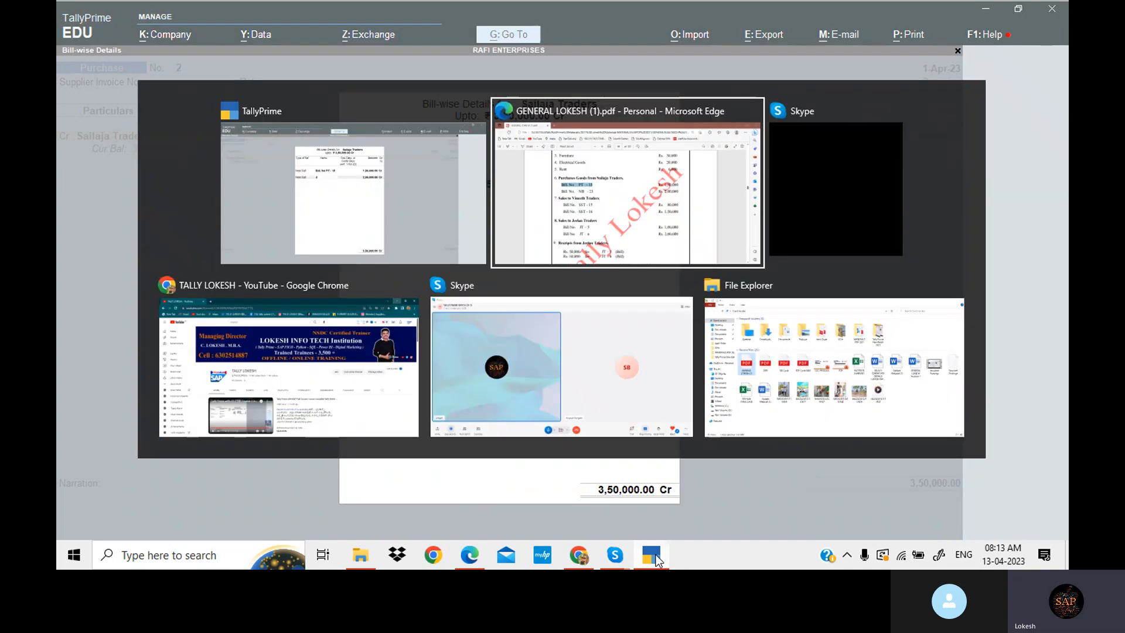
drag(309, 263, 426, 263)
click(652, 557)
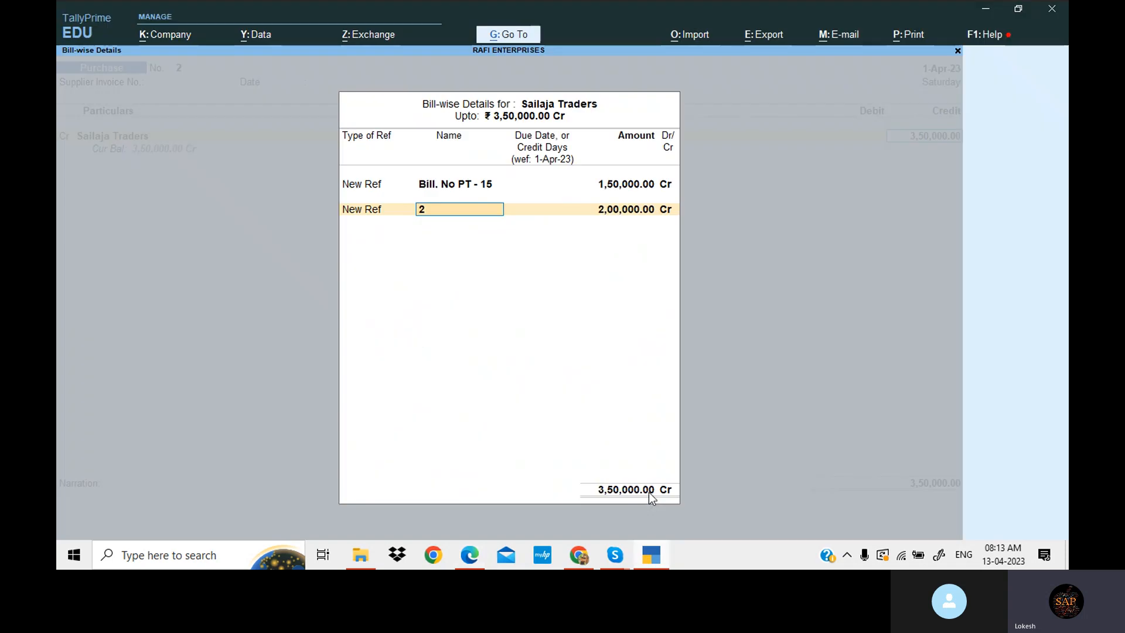
key(ctrl+v)
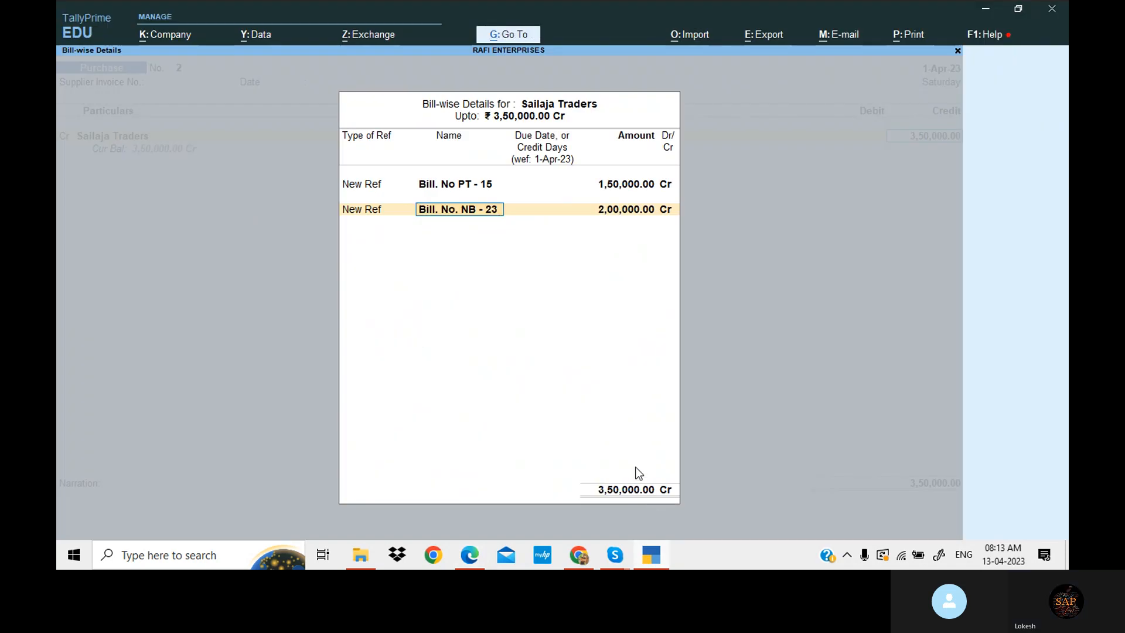
key(Return)
key(Return)
key(Return)
key(Return)
Step: Debit the Purchase ledger with 3,50,000, leave the narration empty and save the purchase voucher
key(Return)
key(Return)
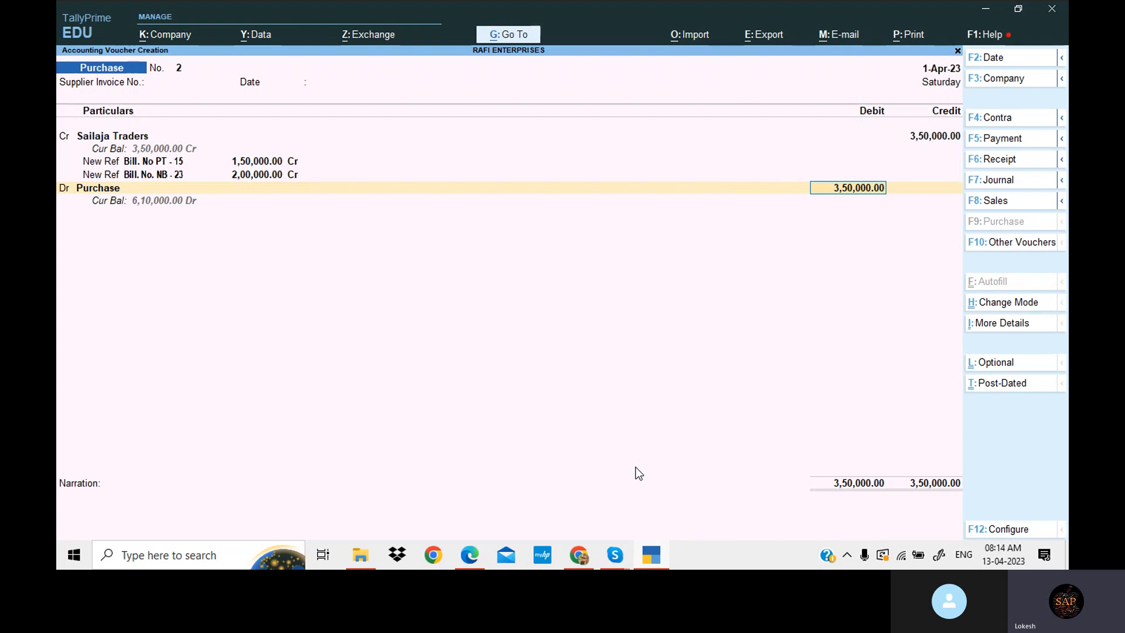
key(Return)
key(Return)
key(Return)
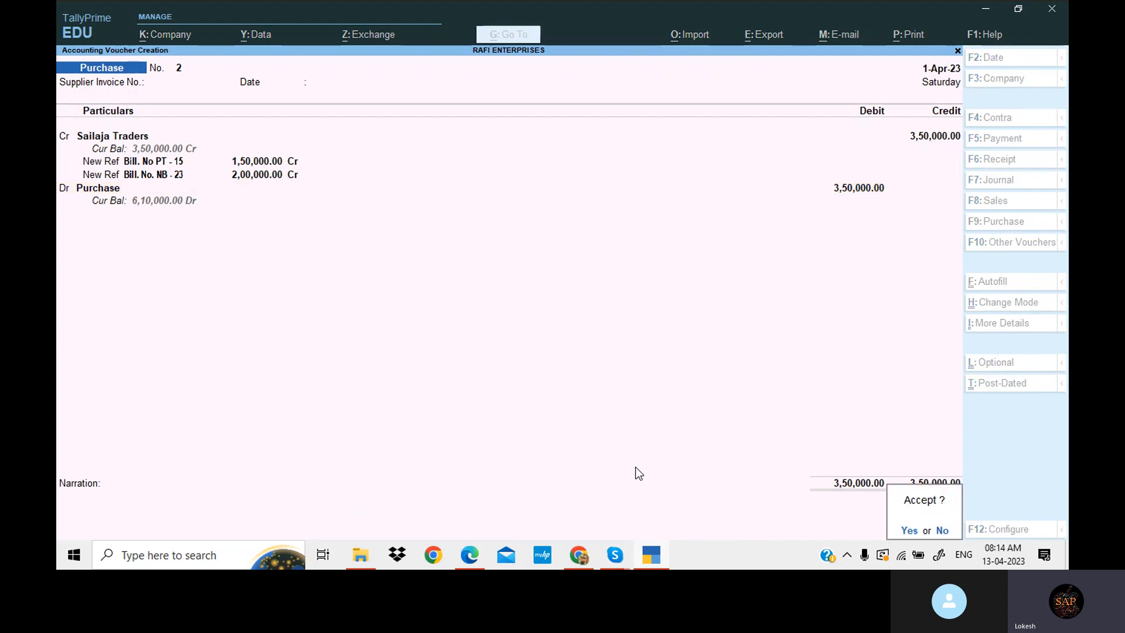
key(Return)
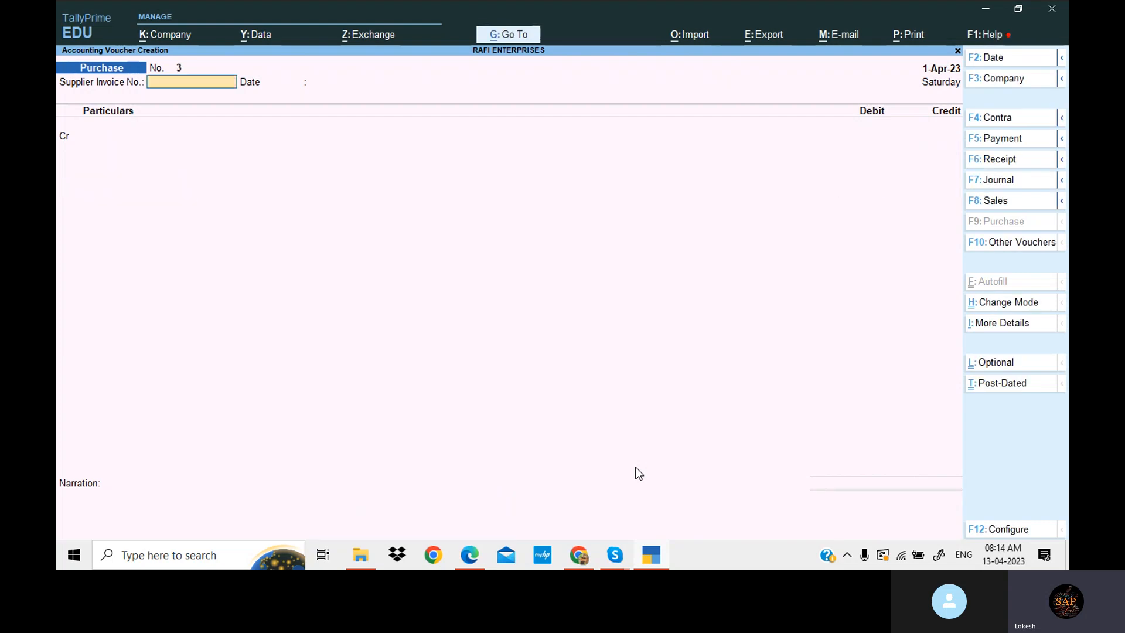
Step: Review the Problem 10 sales, receipts and payment transactions in the PDF, including the payment to bill PT-15
click(652, 560)
scroll(625, 340, down, 3)
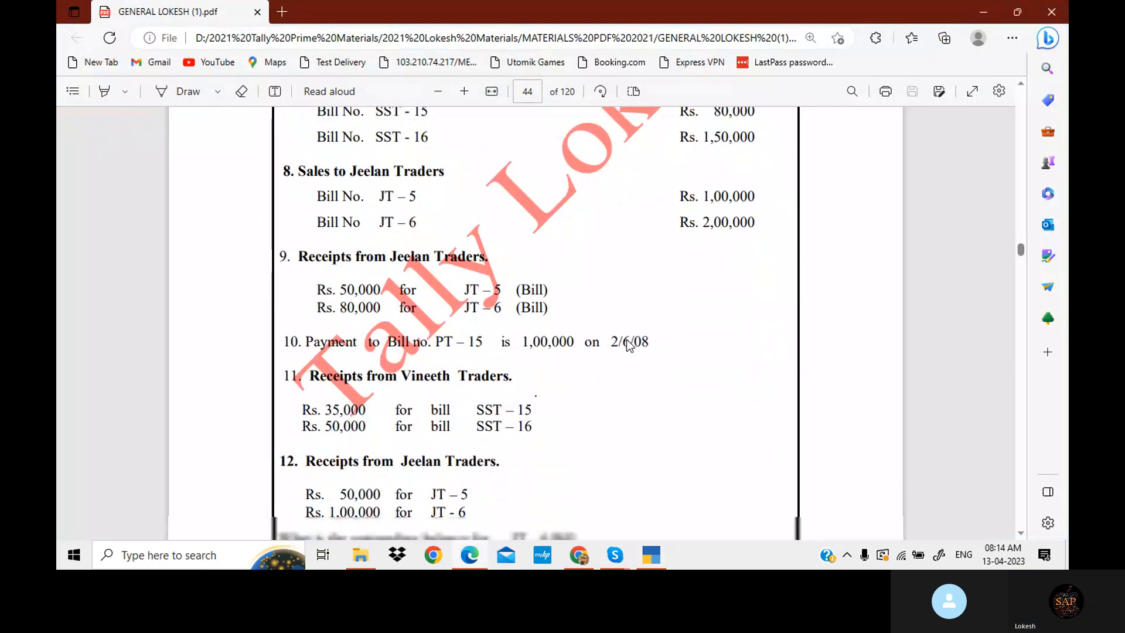
scroll(626, 341, down, 2)
scroll(627, 343, up, 4)
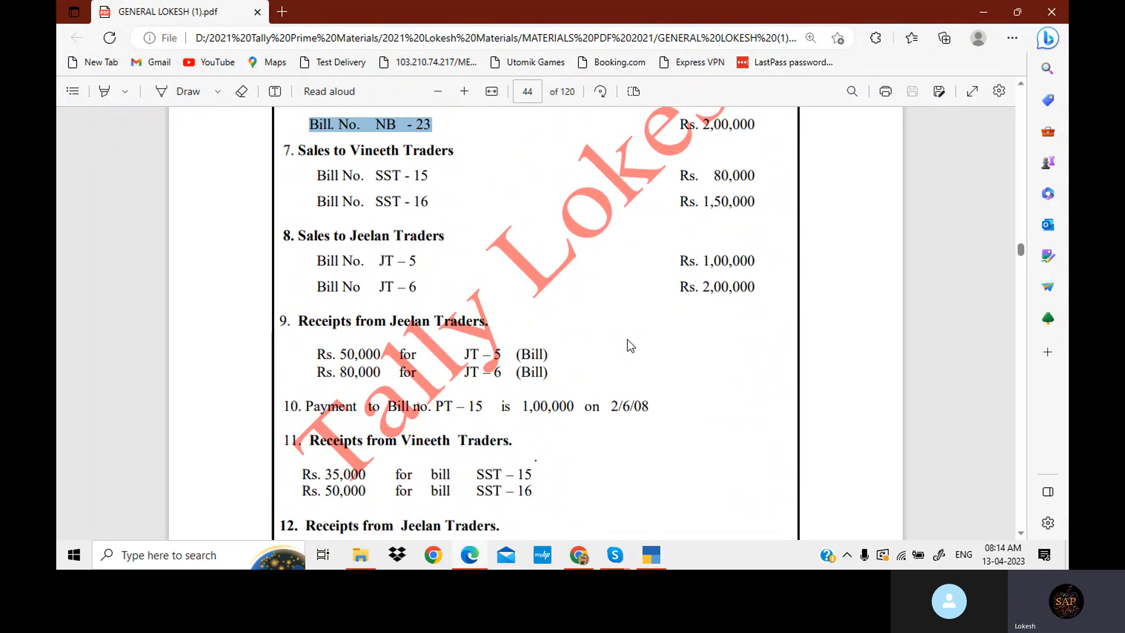
scroll(630, 346, up, 1)
click(325, 245)
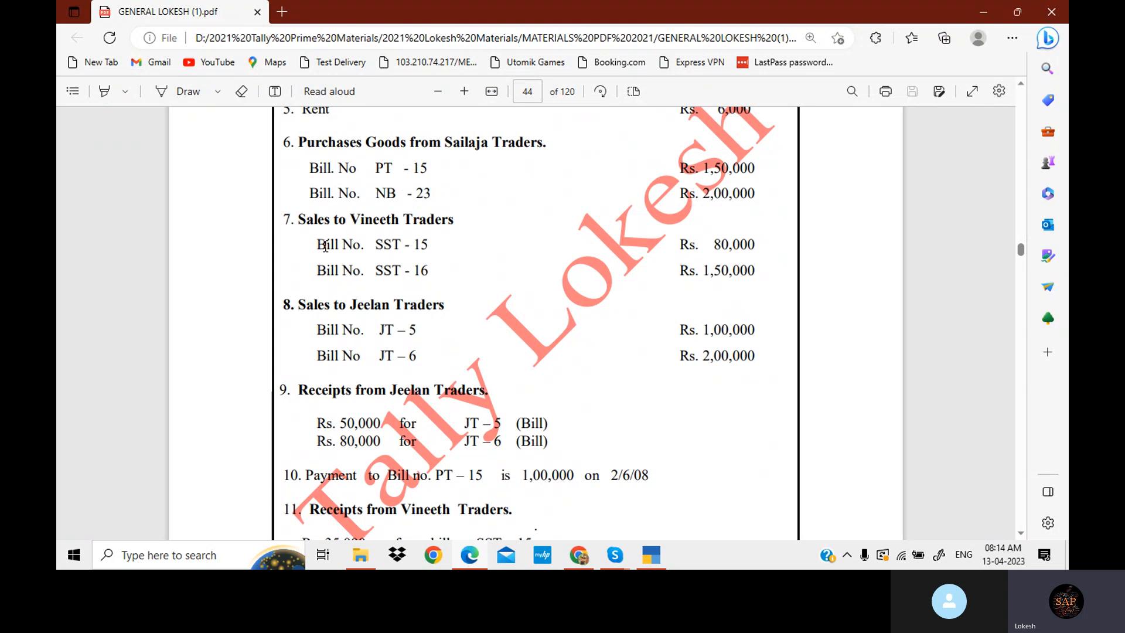
drag(317, 245, 755, 271)
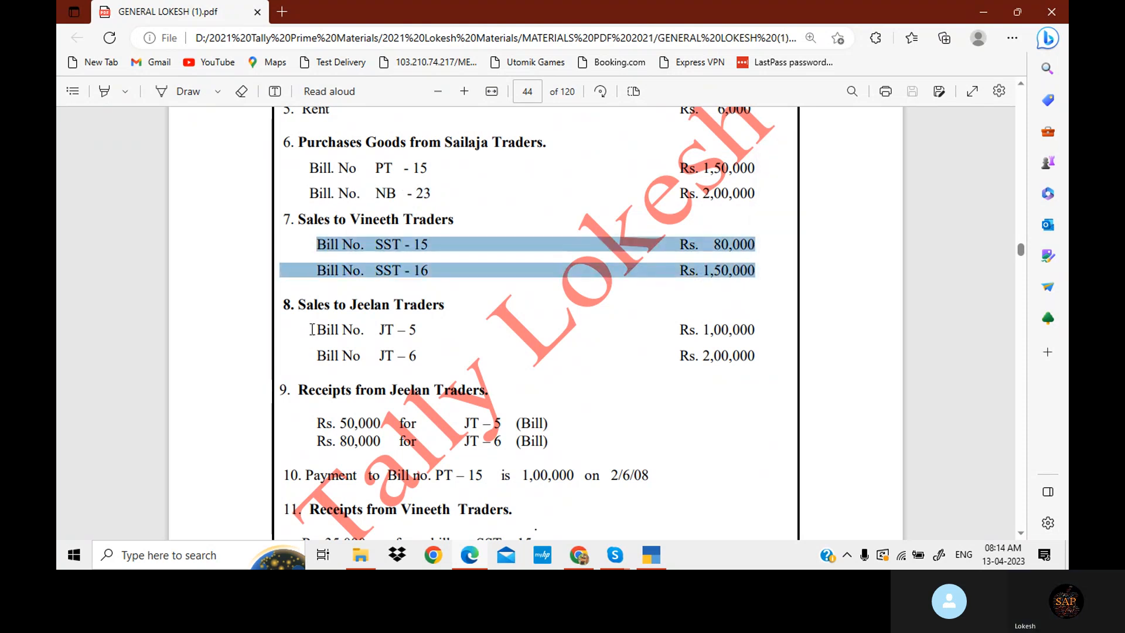
drag(312, 330, 755, 356)
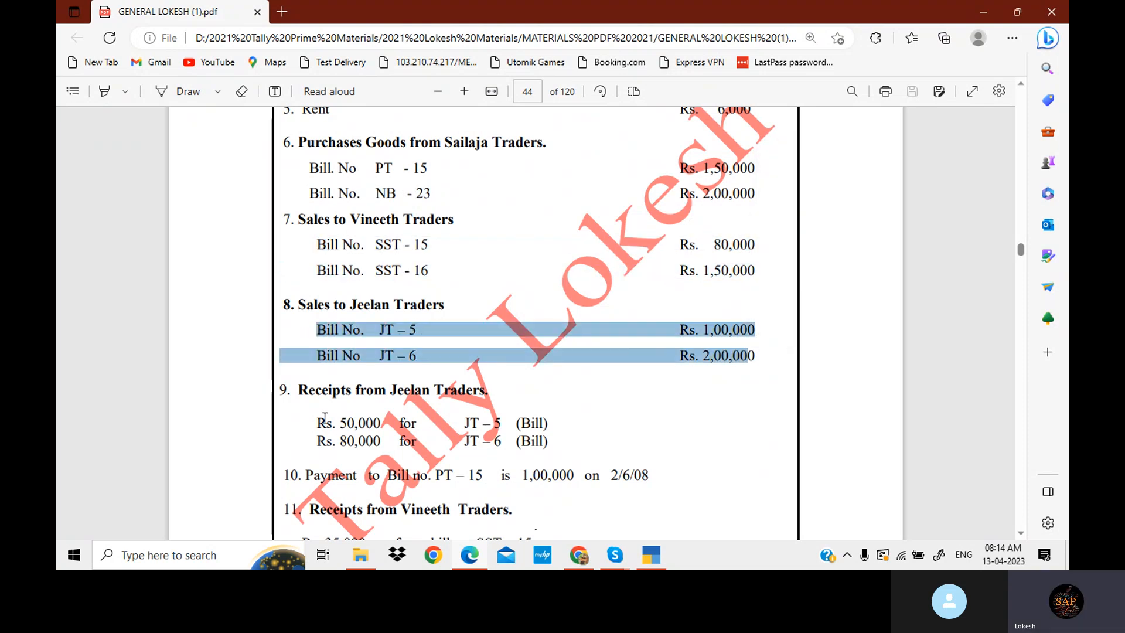
drag(317, 420, 564, 439)
scroll(537, 437, up, 1)
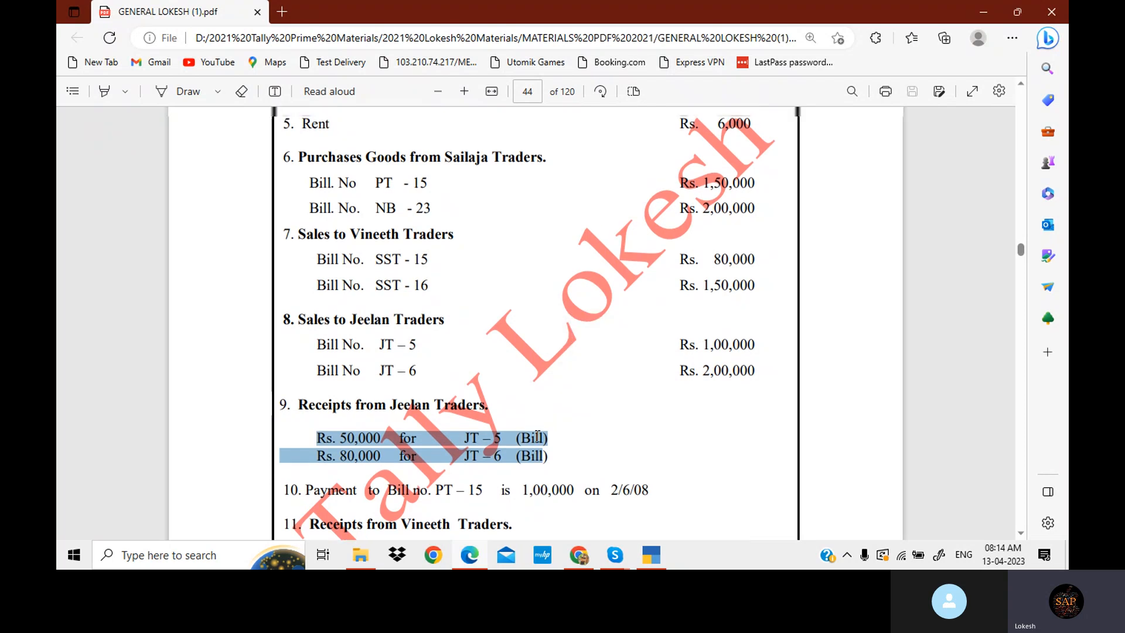
scroll(537, 437, down, 3)
scroll(409, 407, up, 5)
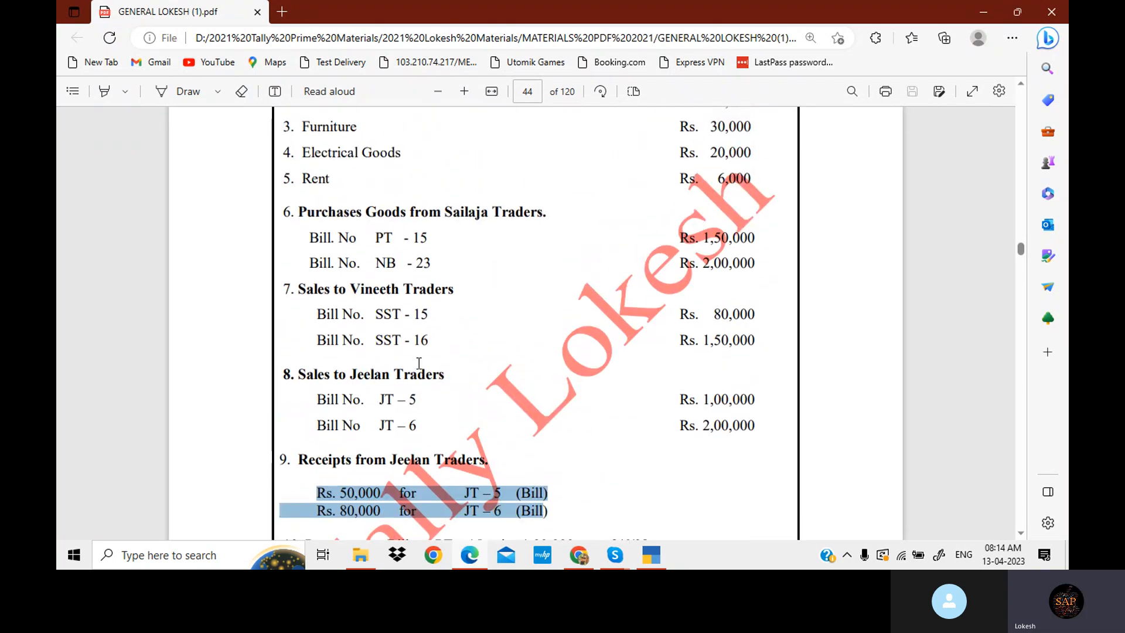
drag(302, 238, 754, 228)
scroll(754, 228, down, 10)
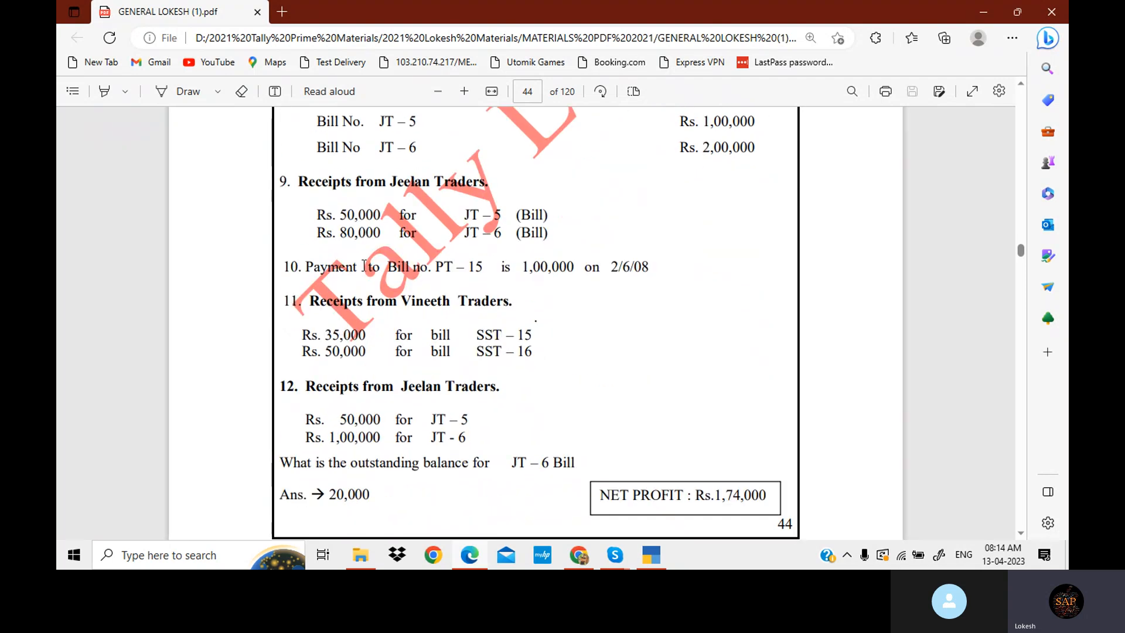
scroll(408, 276, up, 12)
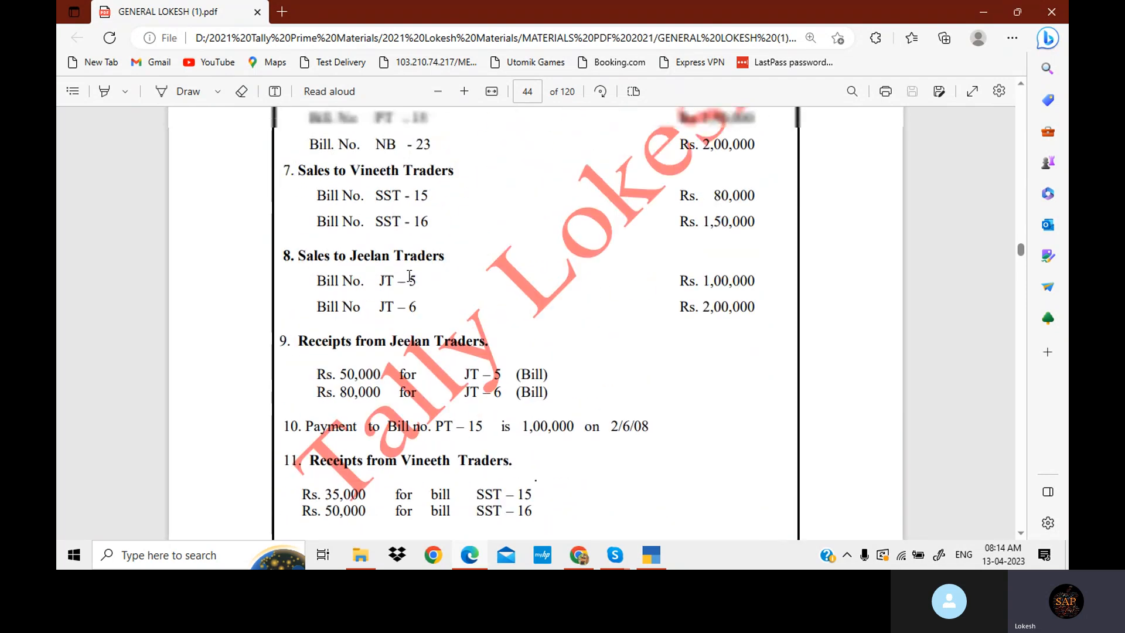
scroll(450, 286, down, 12)
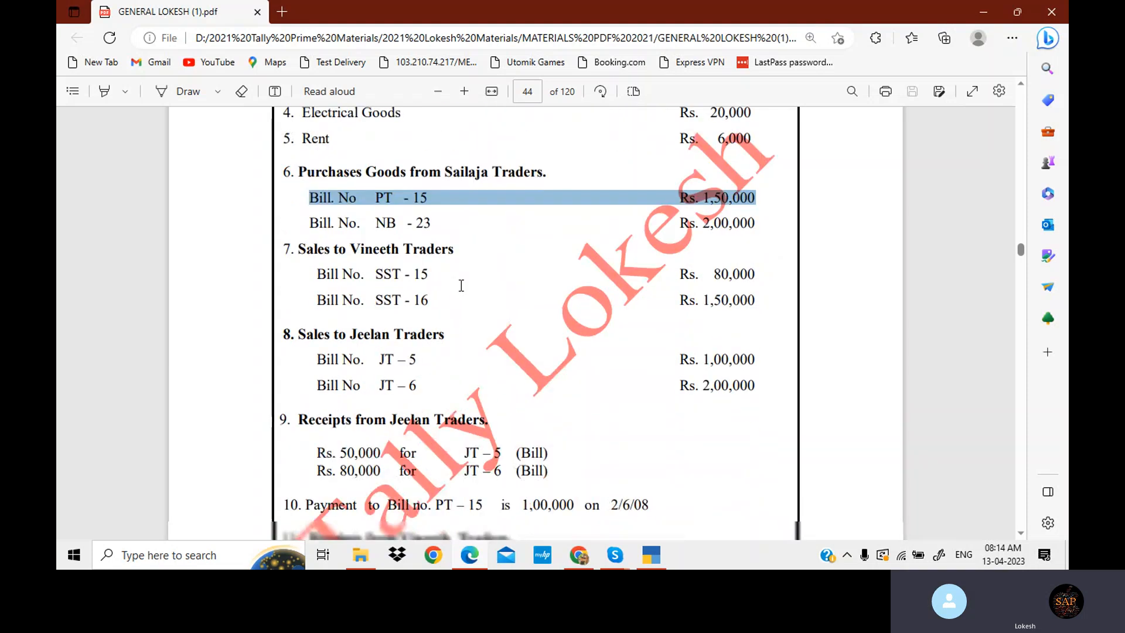
Step: Switch to TallyPrime and start a payment voucher that debits Sailaja Traders with 100000, checking the amount in the PDF
click(651, 555)
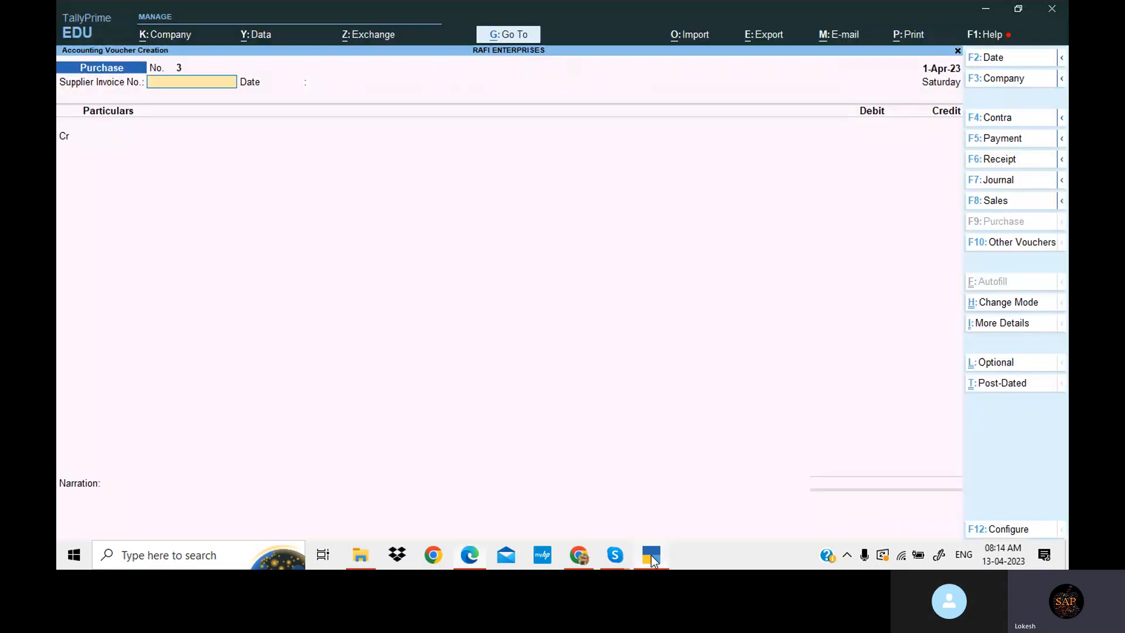
click(1032, 142)
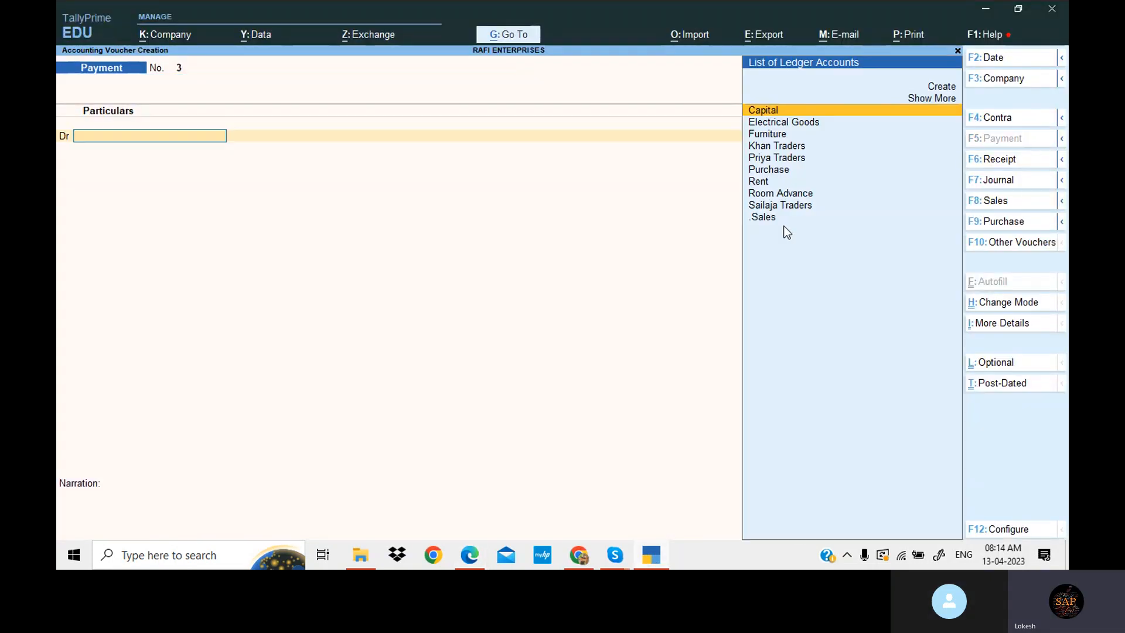
text(Sa)
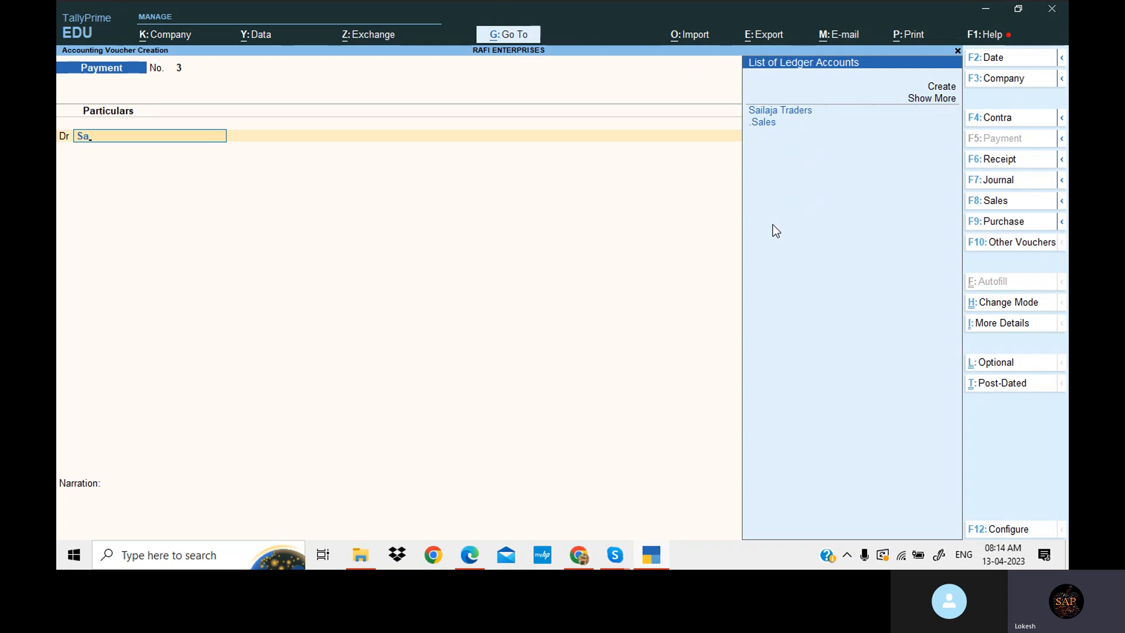
key(Return)
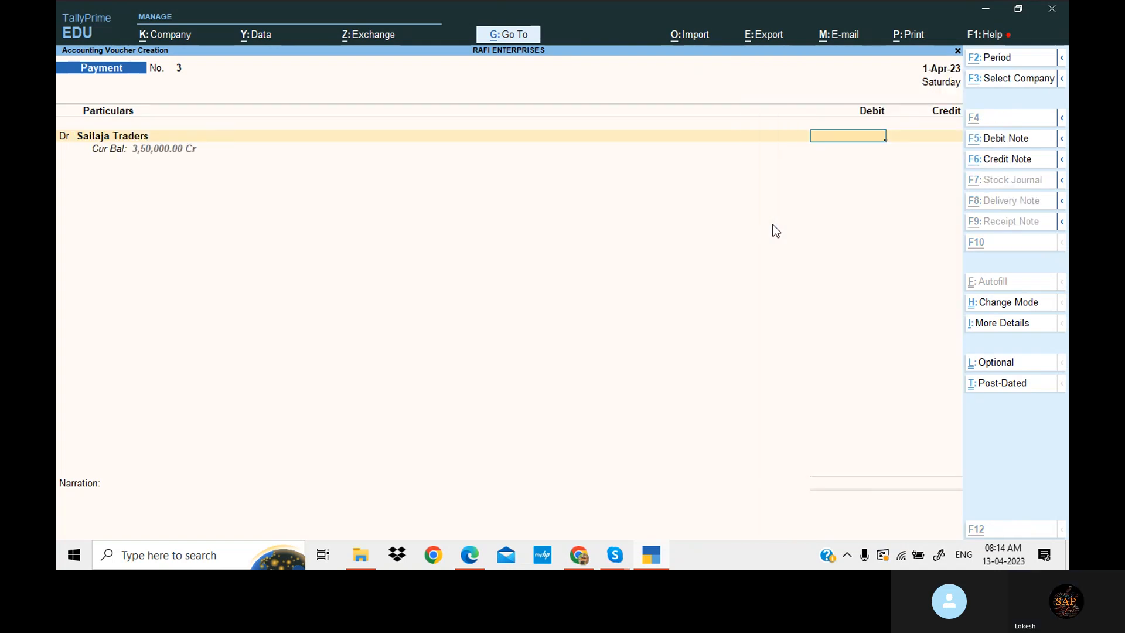
key(alt+Tab)
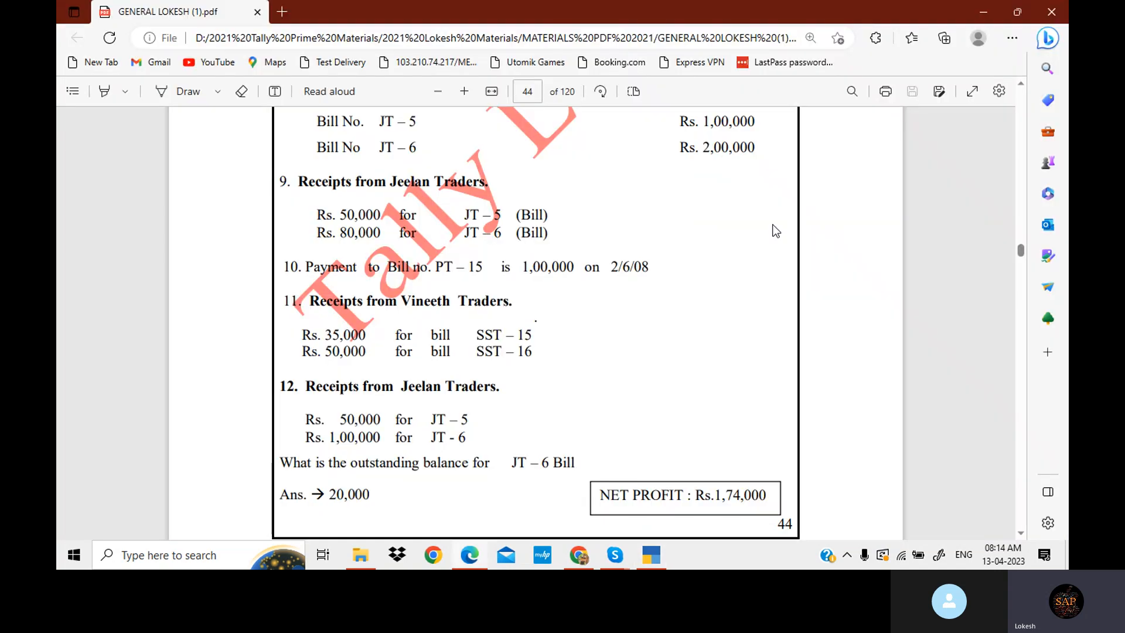
key(alt+Tab)
text(1,00,0)
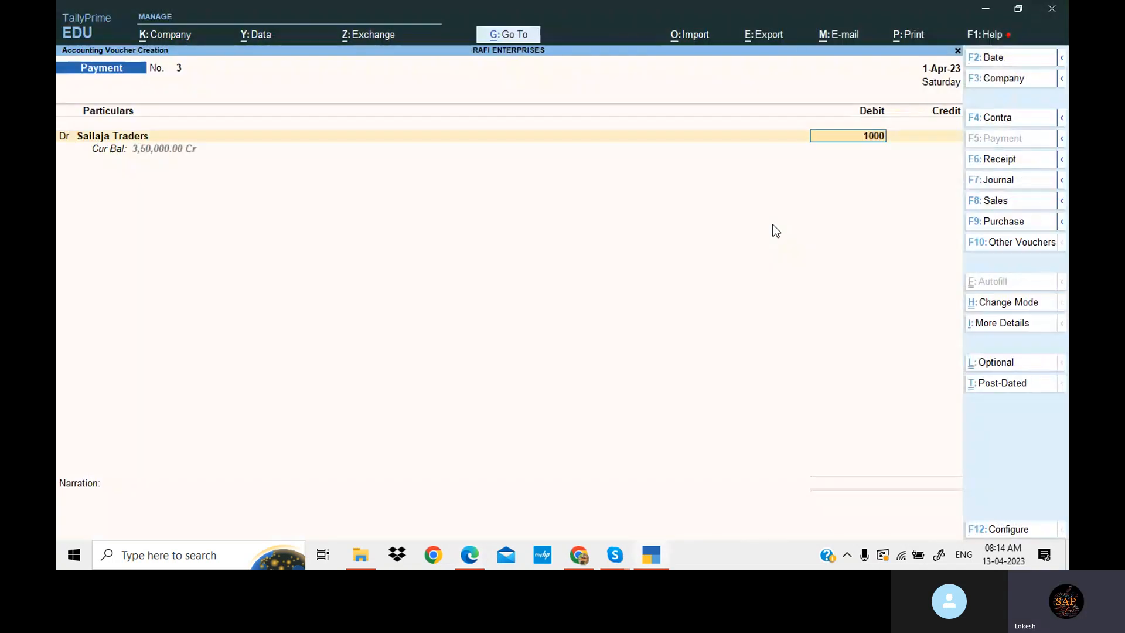
text(00)
key(Return)
Step: Allocate the full 1,00,000 payment as an Agst Ref to the pending Bill. No PT - 15
key(Return)
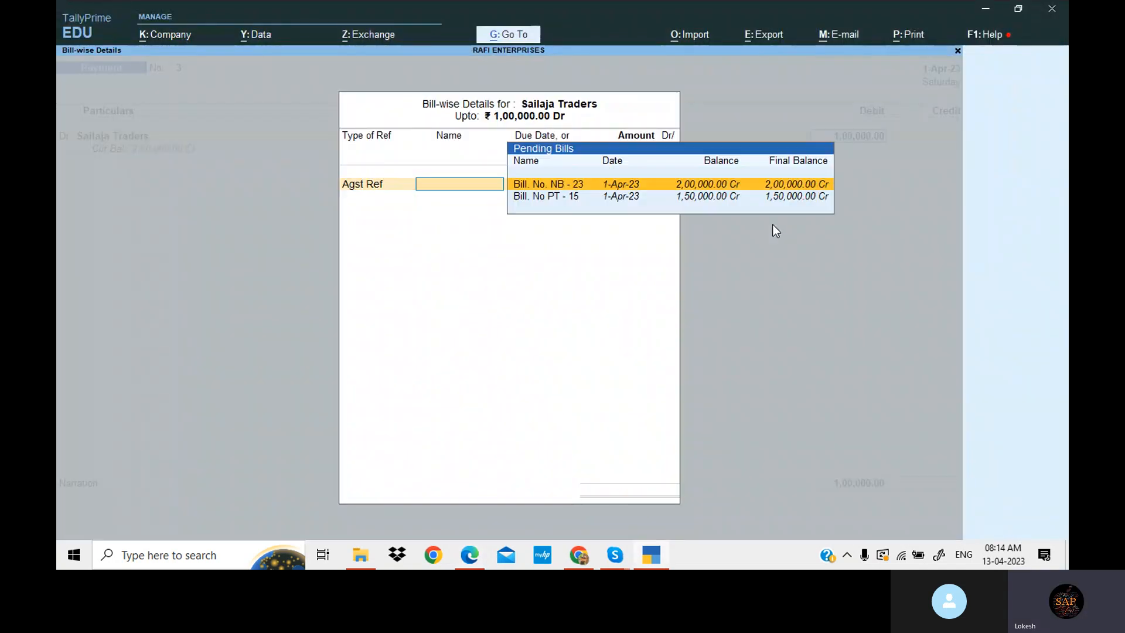
key(Down)
key(Return)
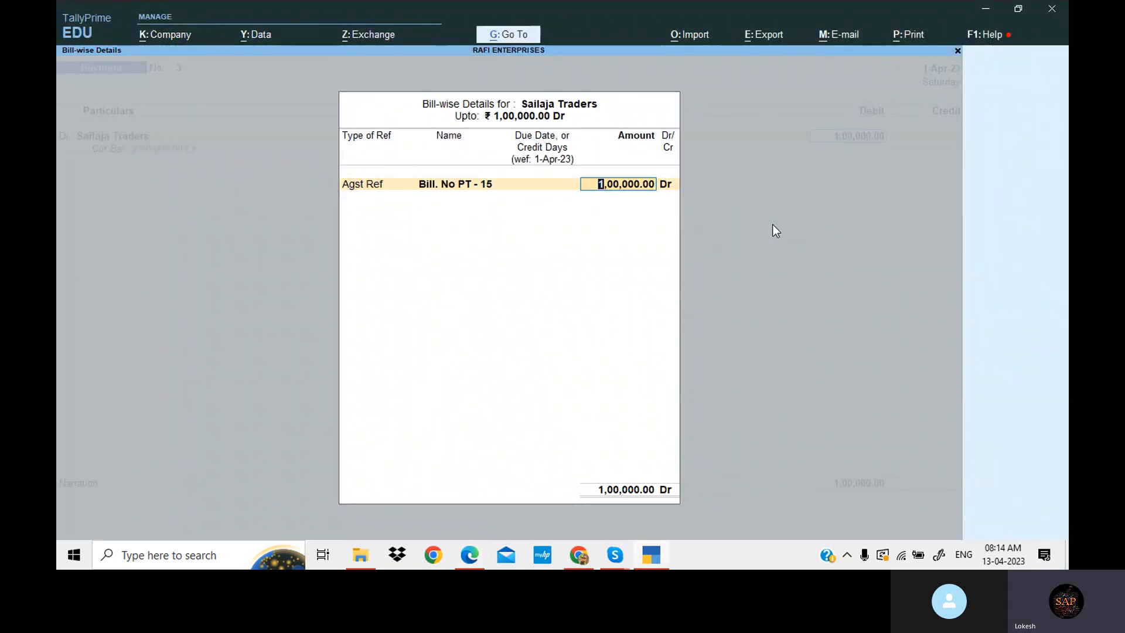
key(Return)
key(Return)
Step: Credit Cash with 1,00,000, leave the narration empty and save the payment voucher
key(Down)
key(Return)
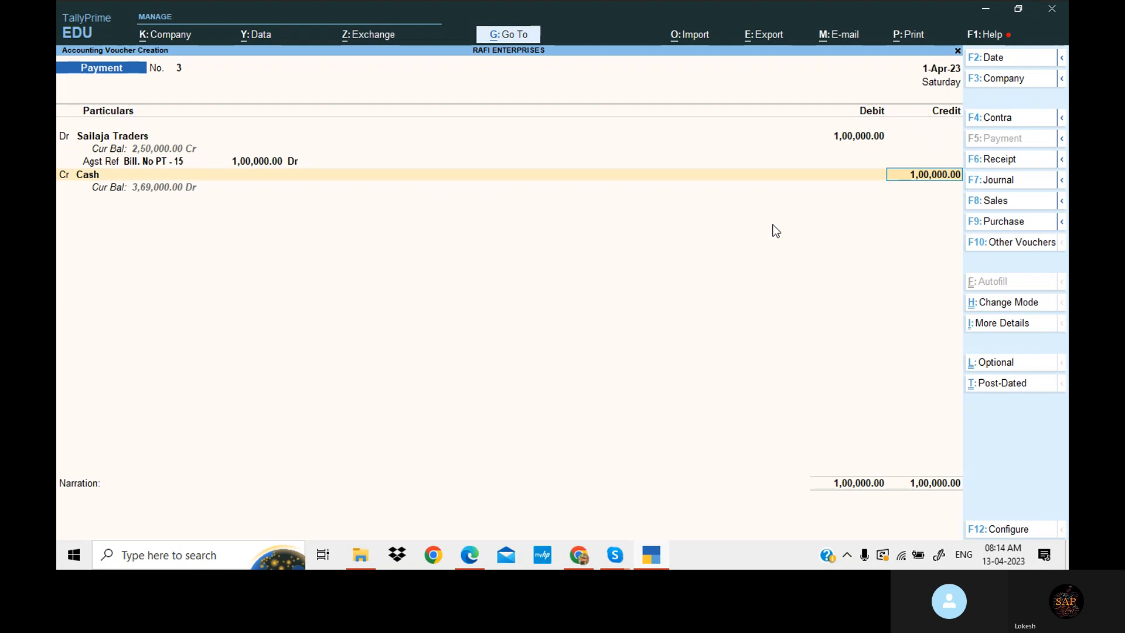
key(Return)
key(Return)
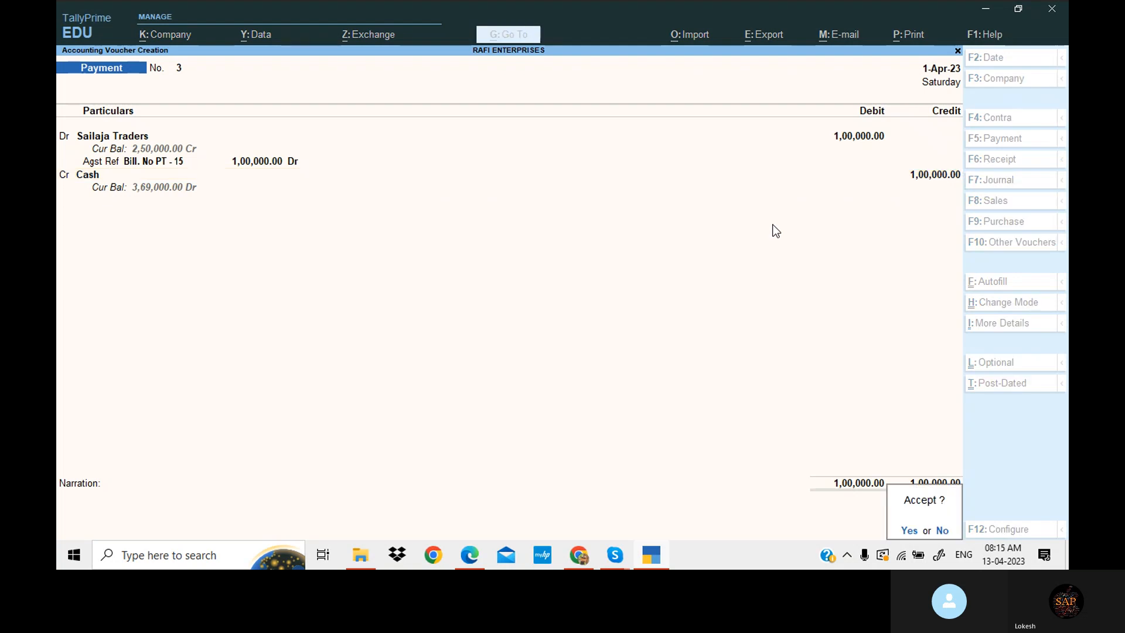
key(Return)
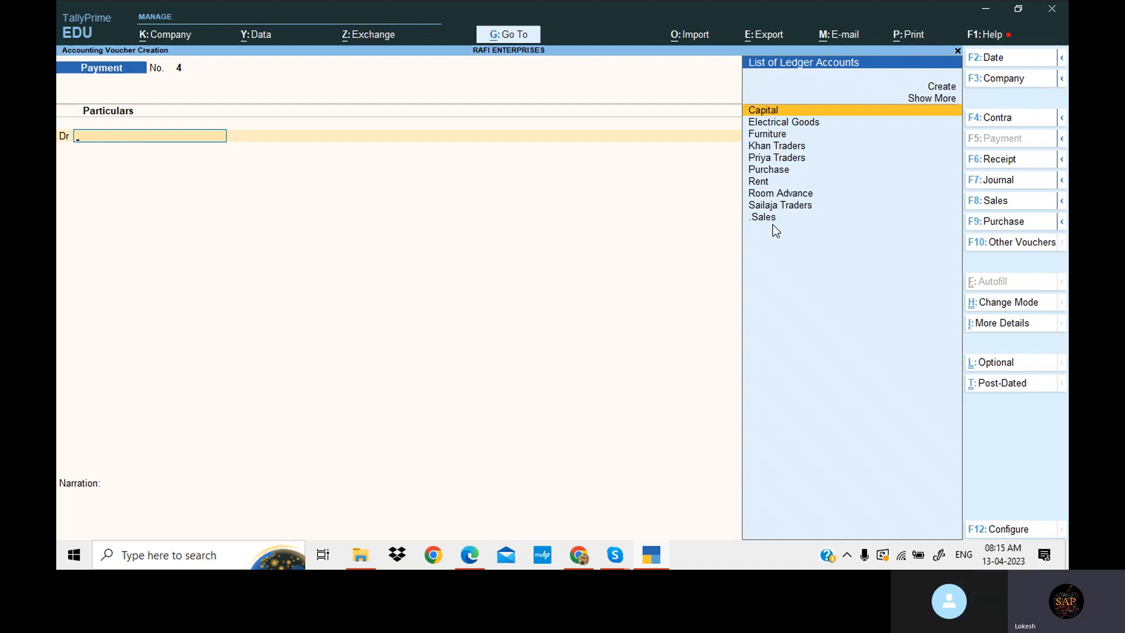
Step: Switch to the PDF and review the remaining Problem 10 receipts and the JT-6 outstanding balance question, highlighting the sale under Bill No JT-6
click(650, 557)
scroll(559, 311, up, 2)
scroll(560, 295, down, 2)
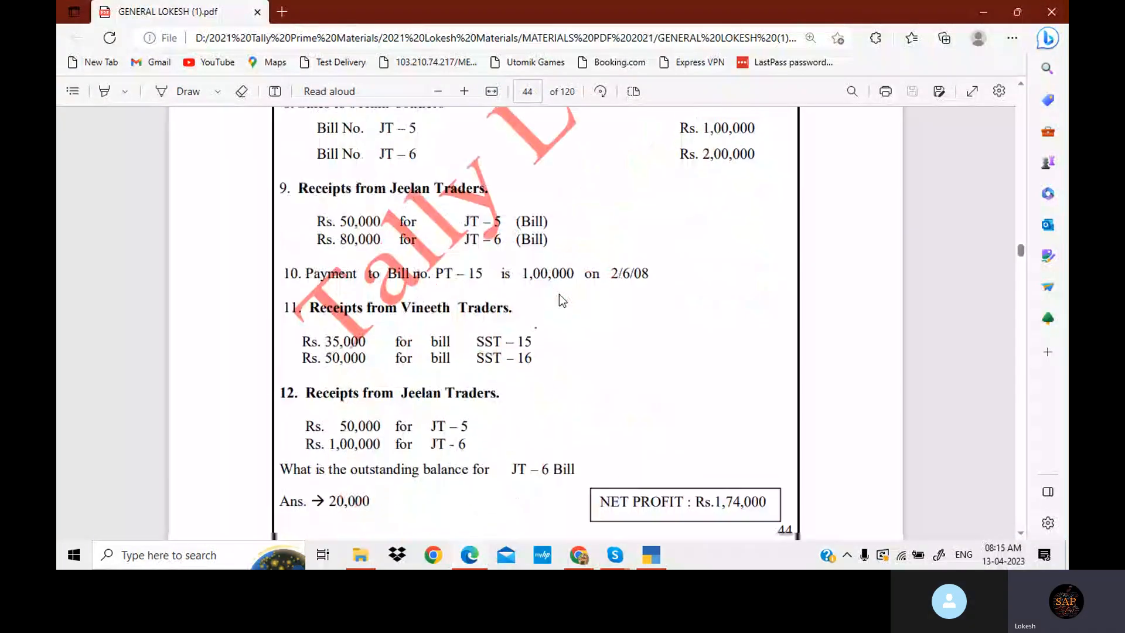
scroll(562, 293, down, 2)
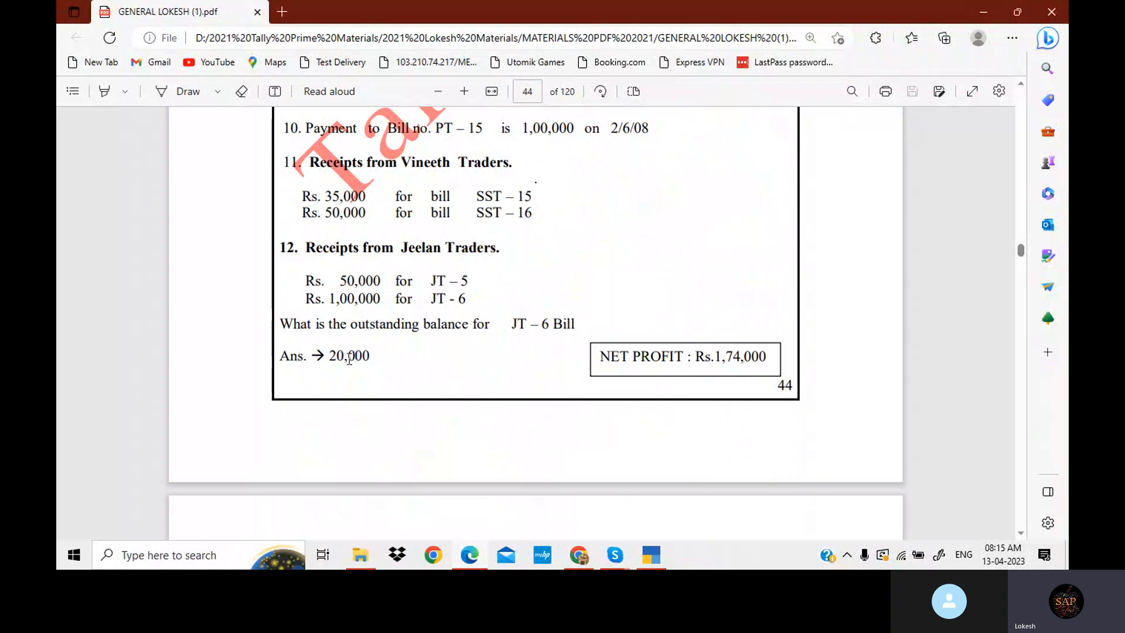
scroll(433, 316, up, 1)
scroll(433, 316, up, 4)
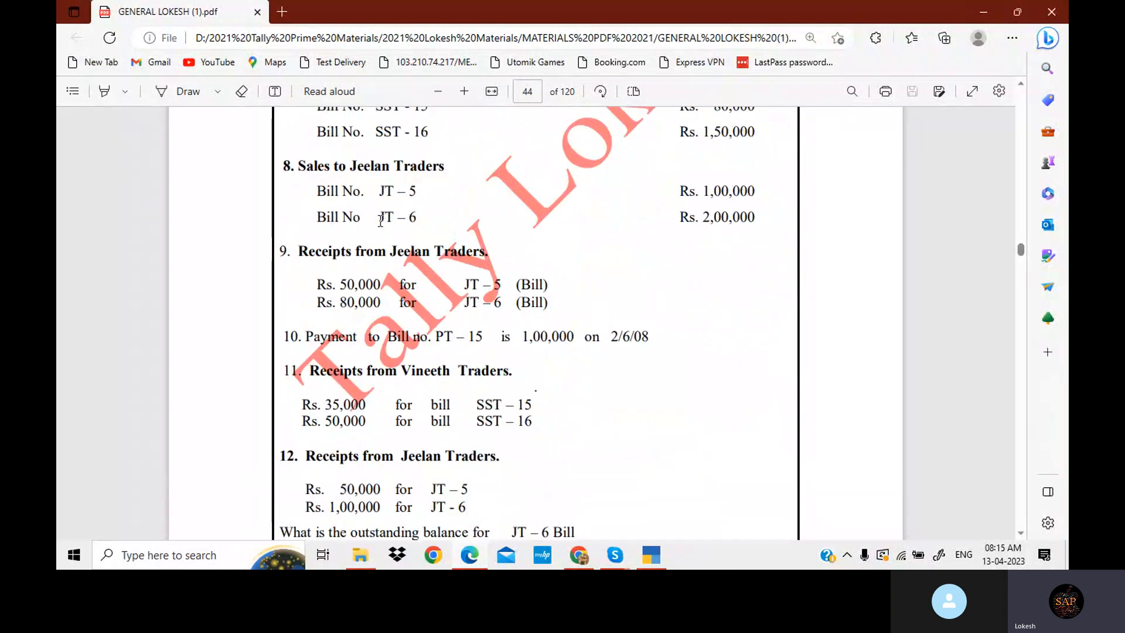
drag(317, 216, 761, 221)
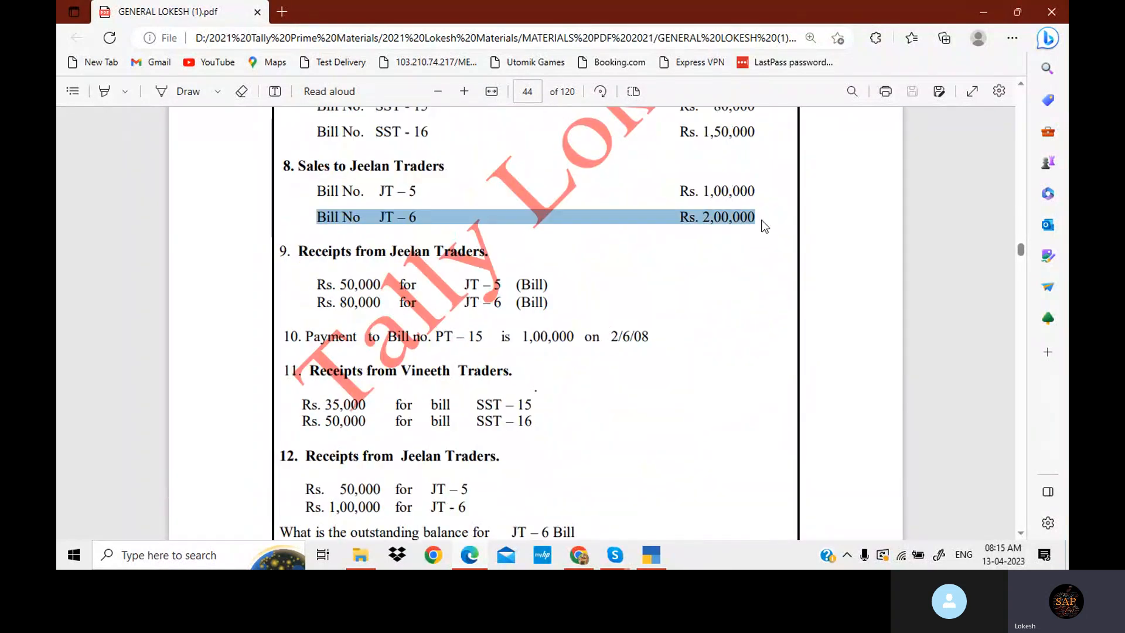
scroll(477, 322, down, 3)
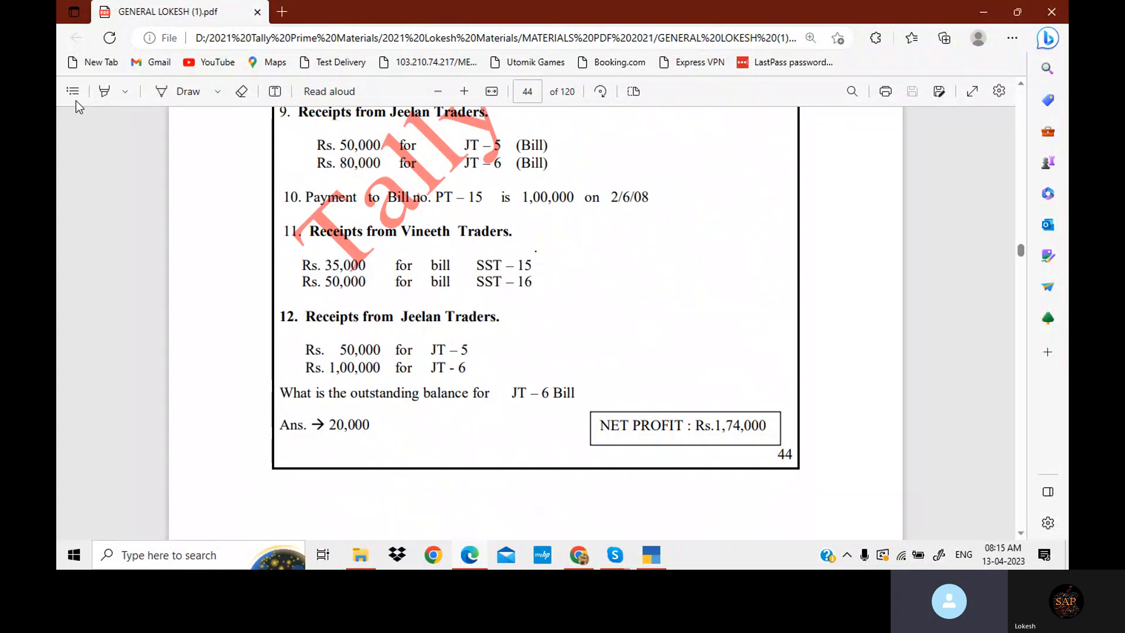
Step: Look ahead to the stock exercise Problem 11 in the PDF and switch to the Skype call window
click(651, 554)
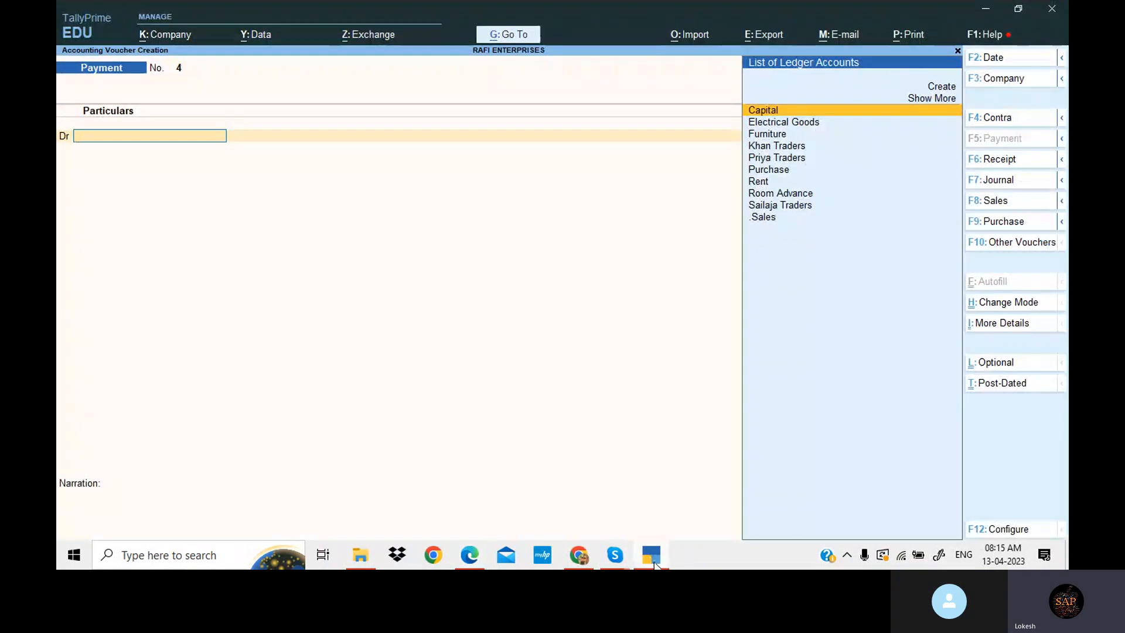
click(654, 561)
scroll(561, 331, down, 8)
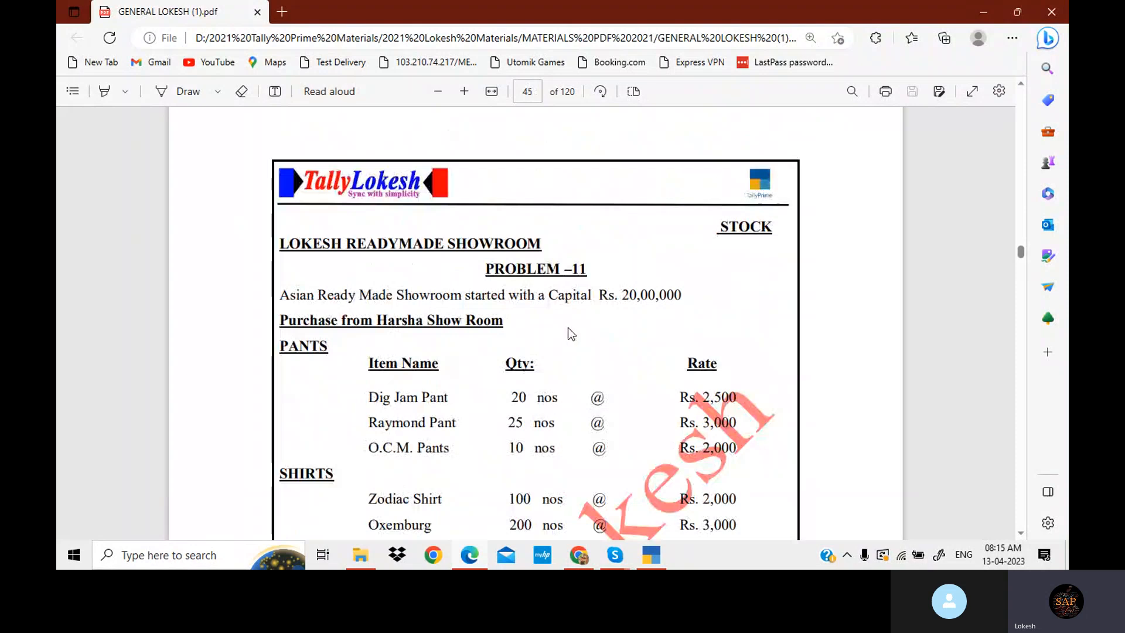
click(651, 561)
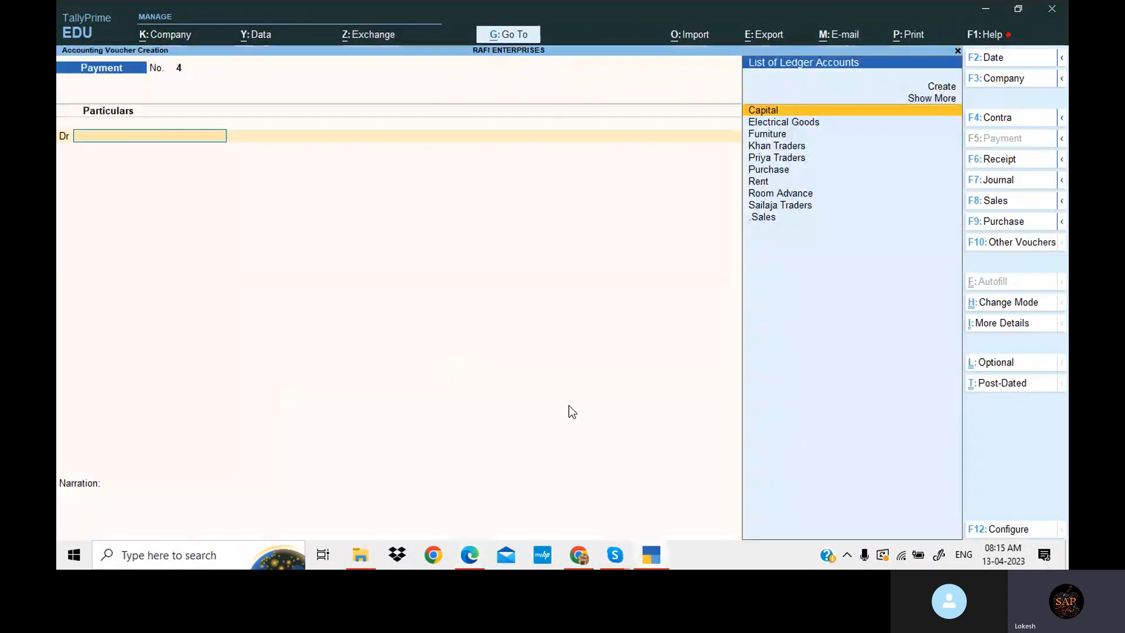
mouse_move(615, 555)
click(590, 514)
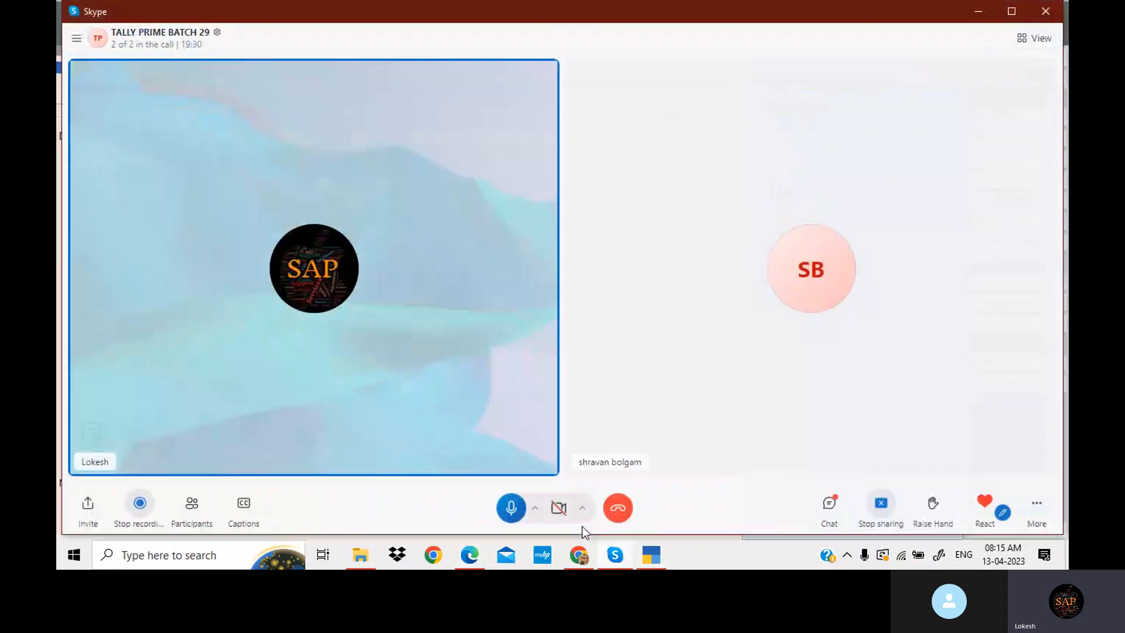